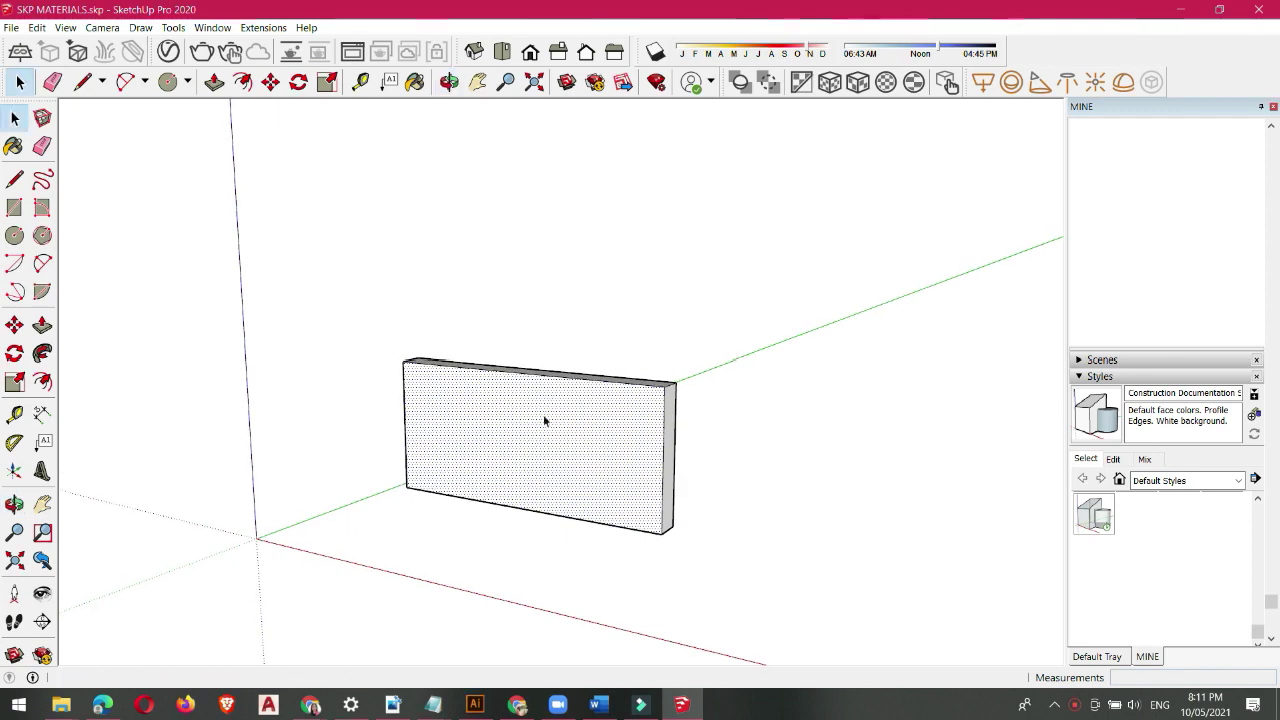
Step: Paint the large front face of the slab with Color B06 from the Colors collection
{"action": "scroll", "coordinate": [543, 416], "scroll_direction": "up", "scroll_amount": 4}
{"action": "scroll", "coordinate": [508, 408], "scroll_direction": "down", "scroll_amount": 3}
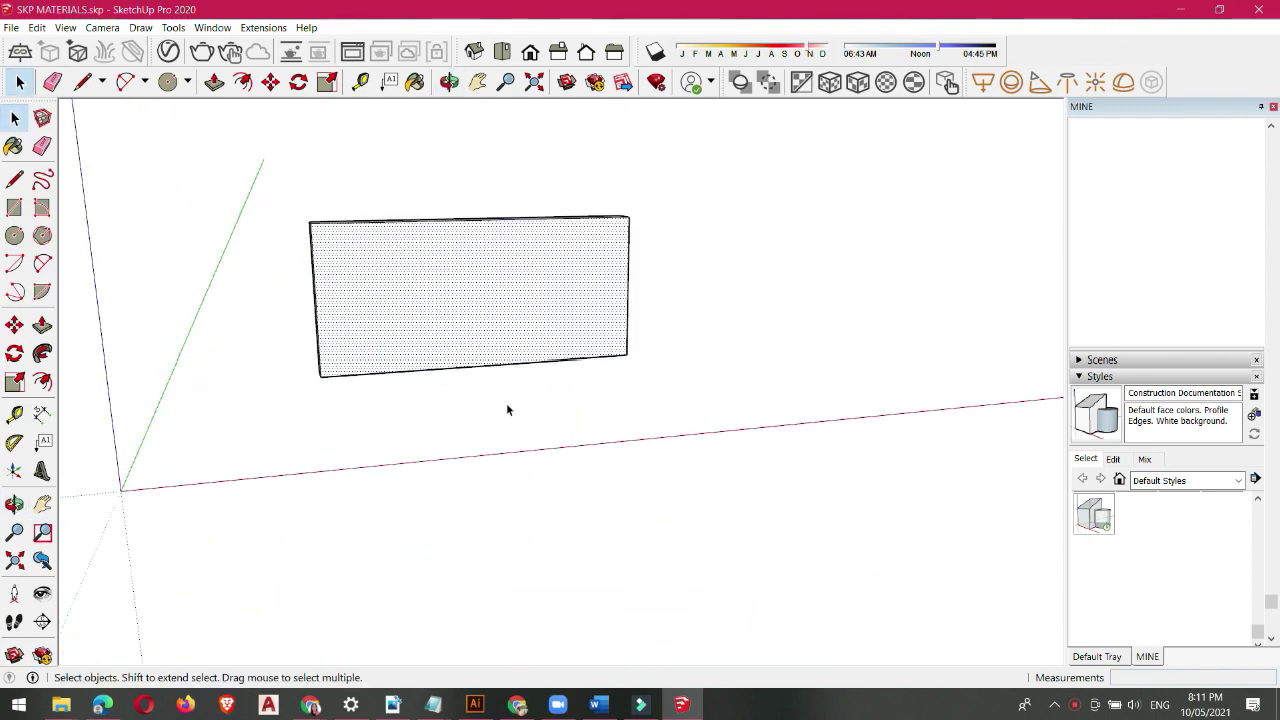
{"action": "middle_click_drag", "start_coordinate": [508, 408], "coordinate": [452, 340]}
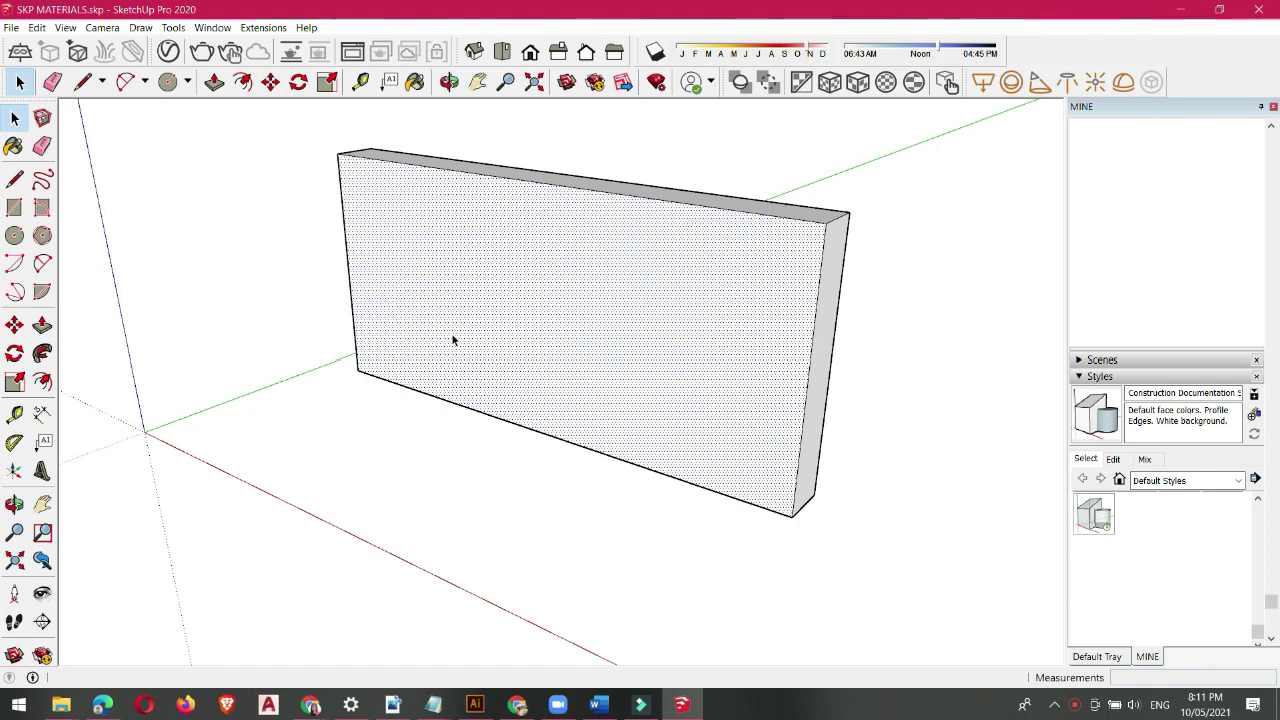
{"action": "key", "text": "b"}
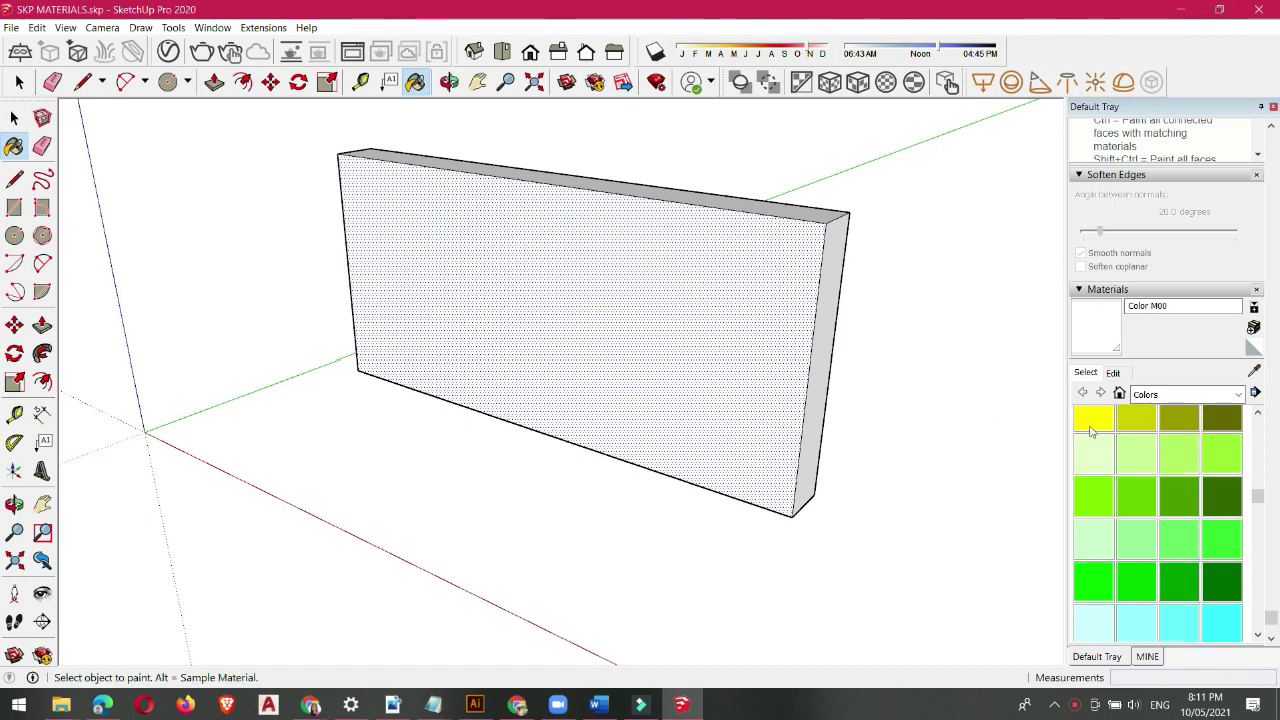
{"action": "scroll", "coordinate": [1190, 510], "scroll_direction": "down", "scroll_amount": 3}
{"action": "scroll", "coordinate": [1185, 512], "scroll_direction": "up", "scroll_amount": 5}
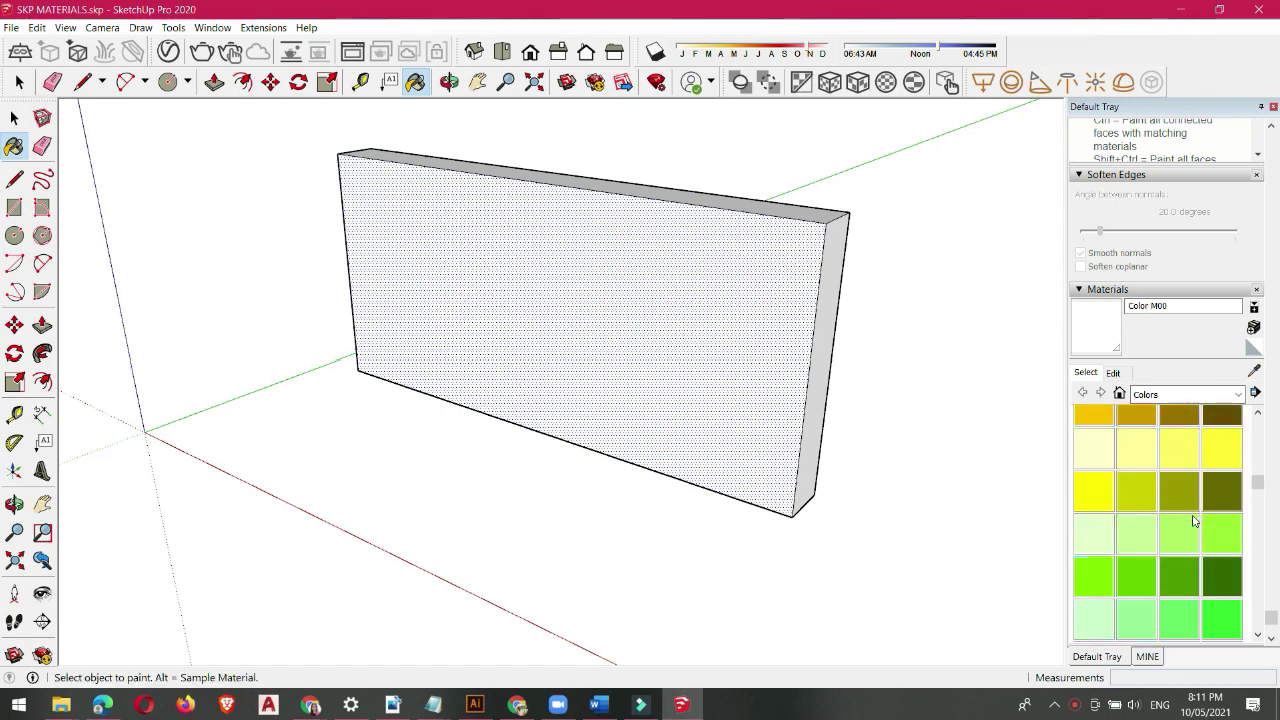
{"action": "scroll", "coordinate": [1150, 480], "scroll_direction": "up", "scroll_amount": 5}
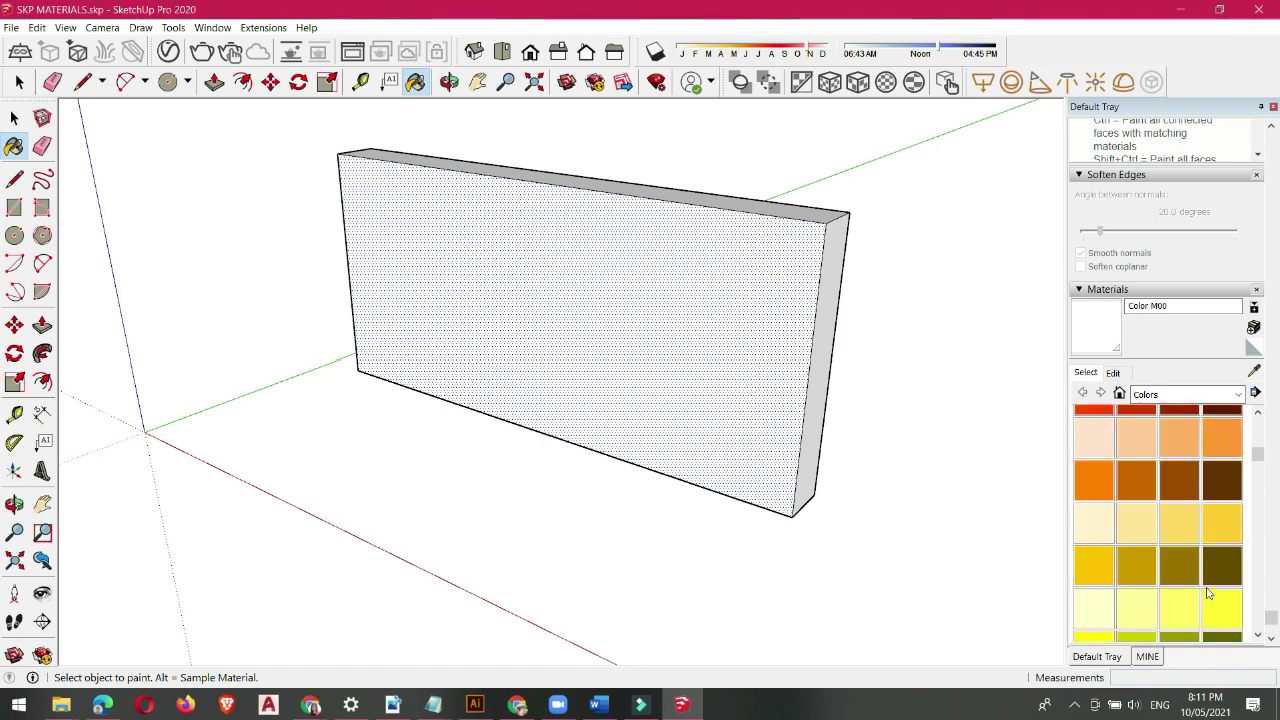
{"action": "scroll", "coordinate": [1148, 477], "scroll_direction": "down", "scroll_amount": 3}
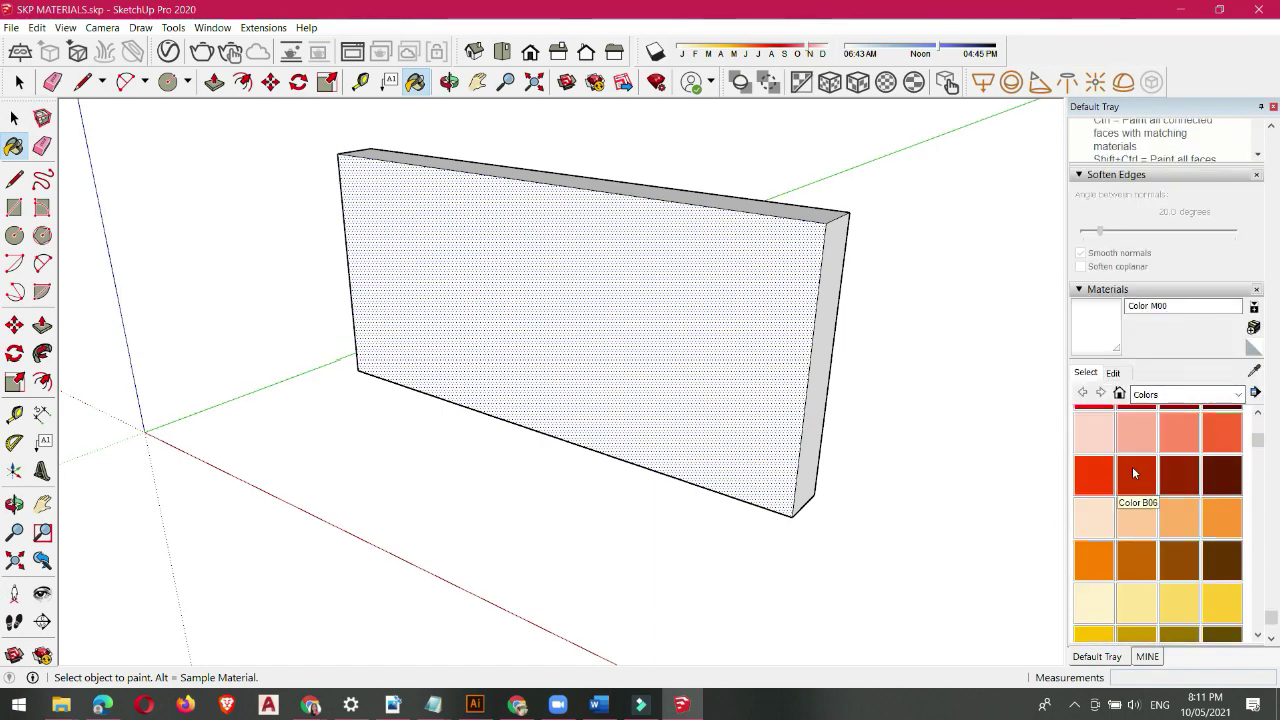
{"action": "left_click", "coordinate": [1134, 470]}
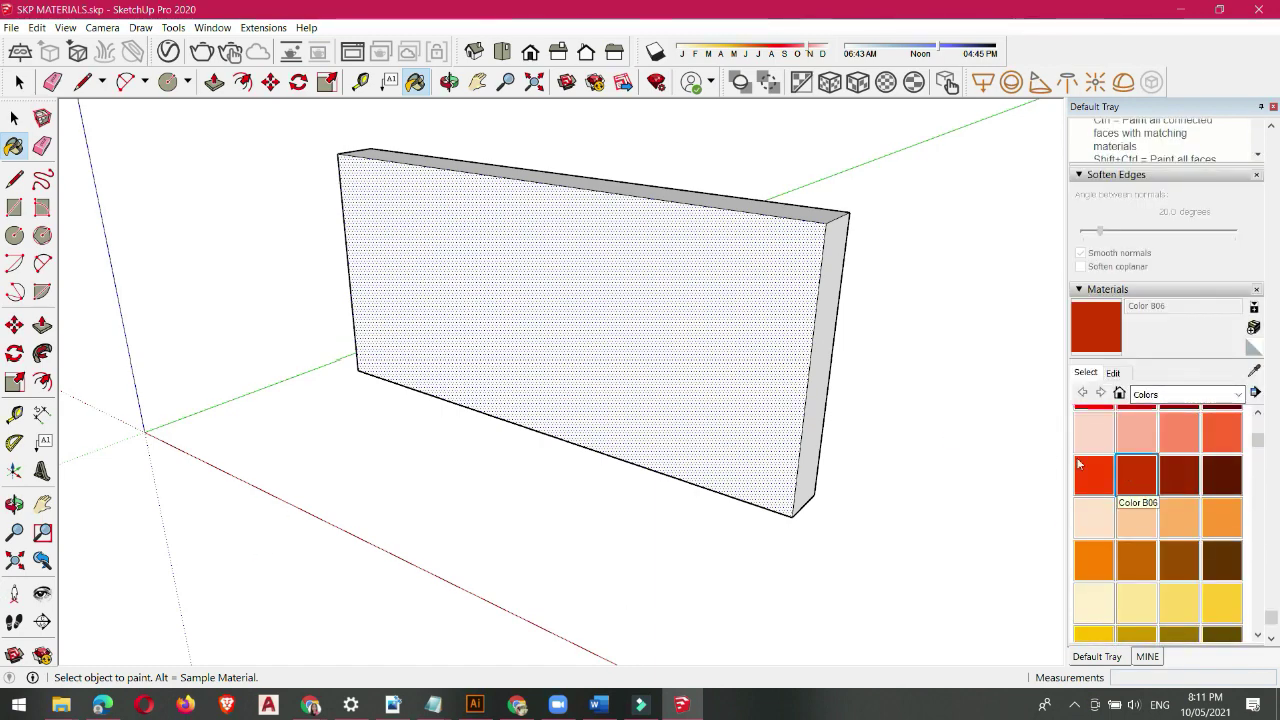
{"action": "left_click", "coordinate": [638, 263]}
{"action": "middle_click_drag", "start_coordinate": [638, 263], "coordinate": [343, 346]}
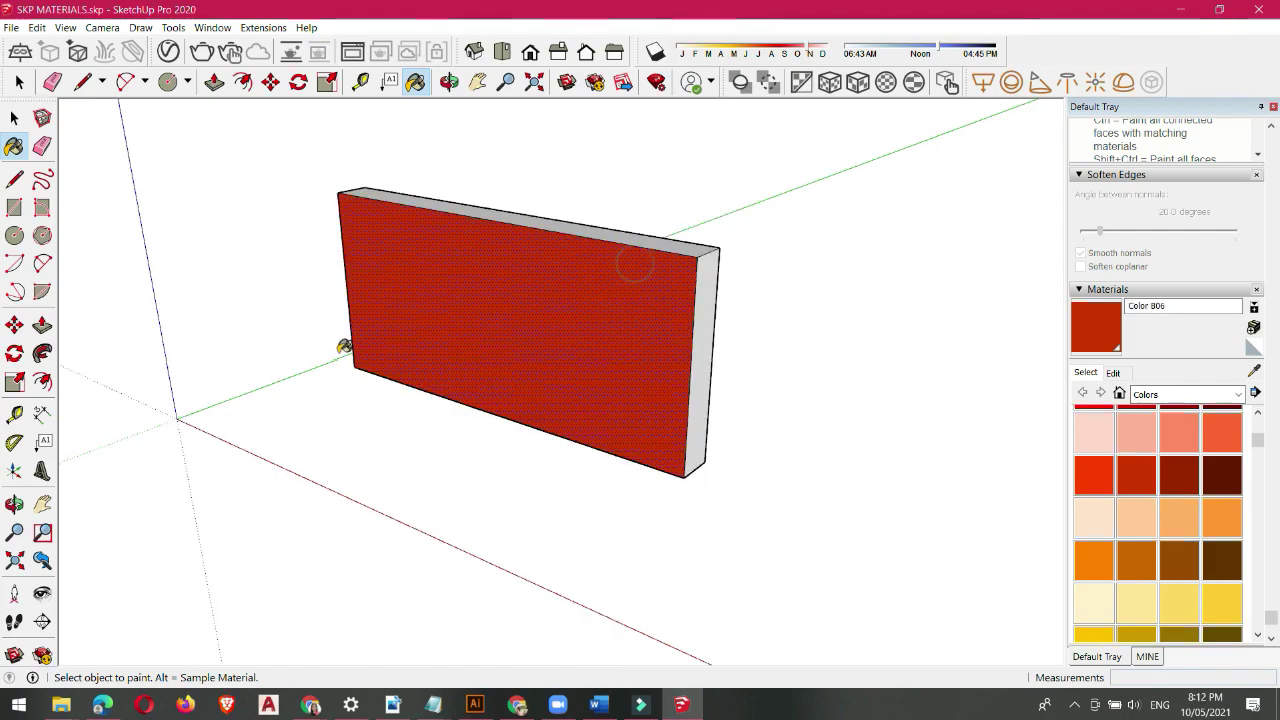
{"action": "scroll", "coordinate": [343, 346], "scroll_direction": "down", "scroll_amount": 3}
{"action": "scroll", "coordinate": [574, 283], "scroll_direction": "up", "scroll_amount": 4}
{"action": "middle_click_drag", "start_coordinate": [454, 317], "coordinate": [575, 320]}
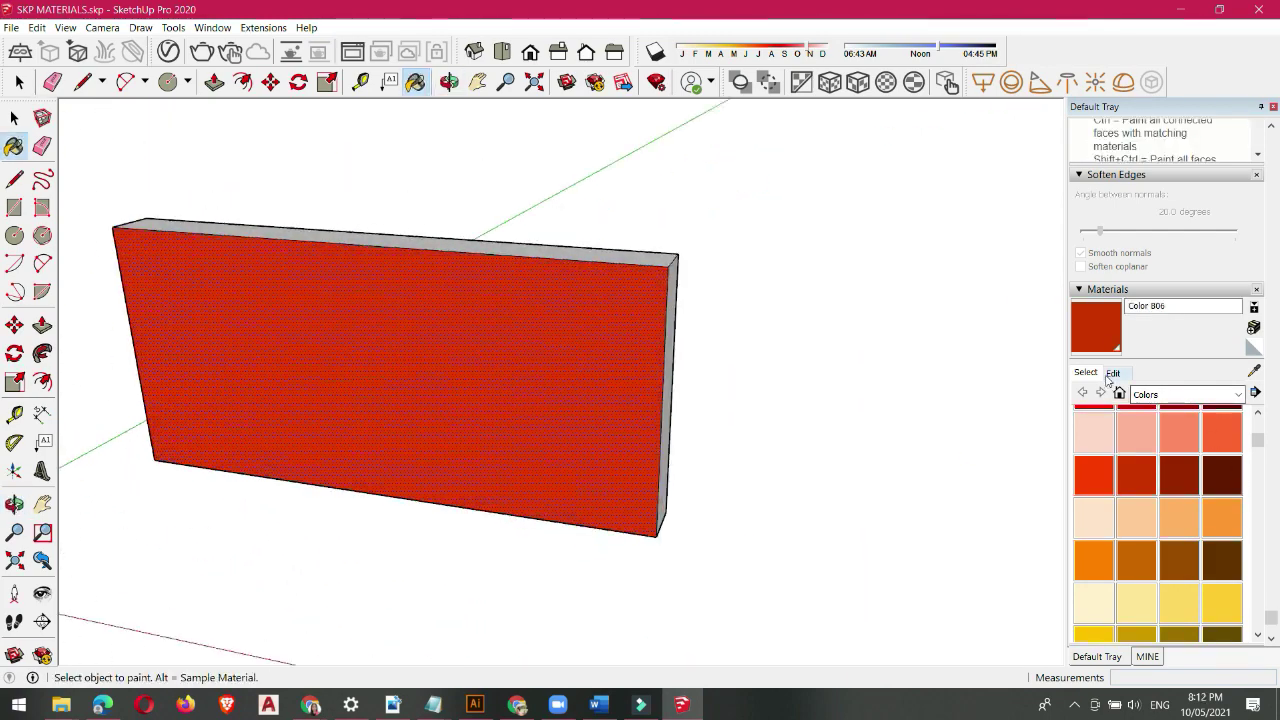
Step: Browse the available material collections, viewing the Asphalt and Concrete set and the Metal set
{"action": "left_click", "coordinate": [1158, 395]}
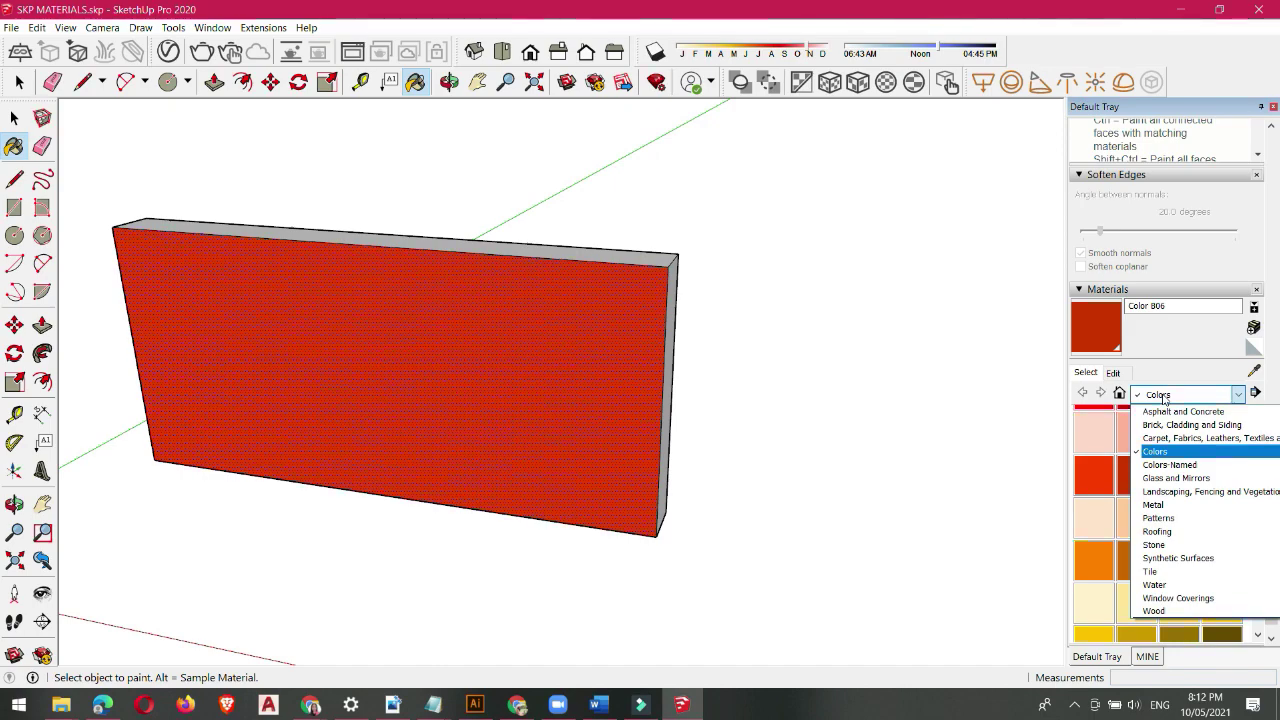
{"action": "left_click", "coordinate": [1238, 396]}
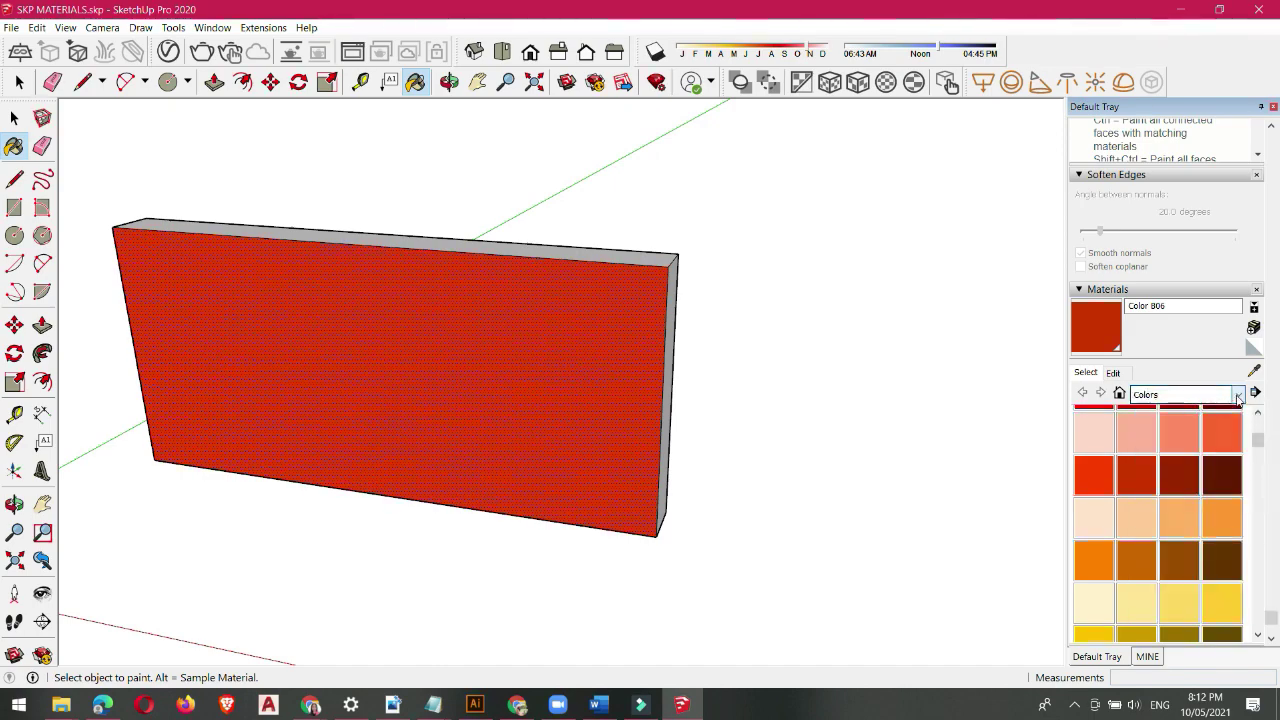
{"action": "left_click", "coordinate": [1238, 395]}
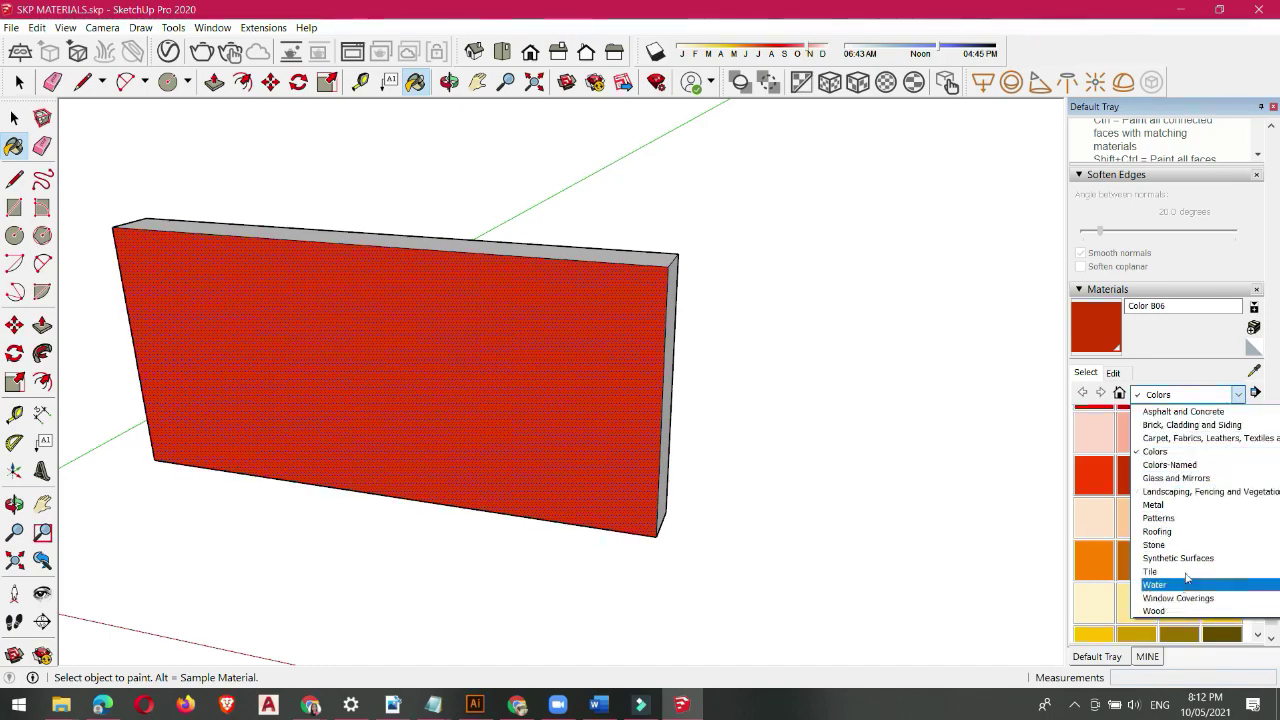
{"action": "scroll", "coordinate": [1207, 477], "scroll_direction": "up", "scroll_amount": 1}
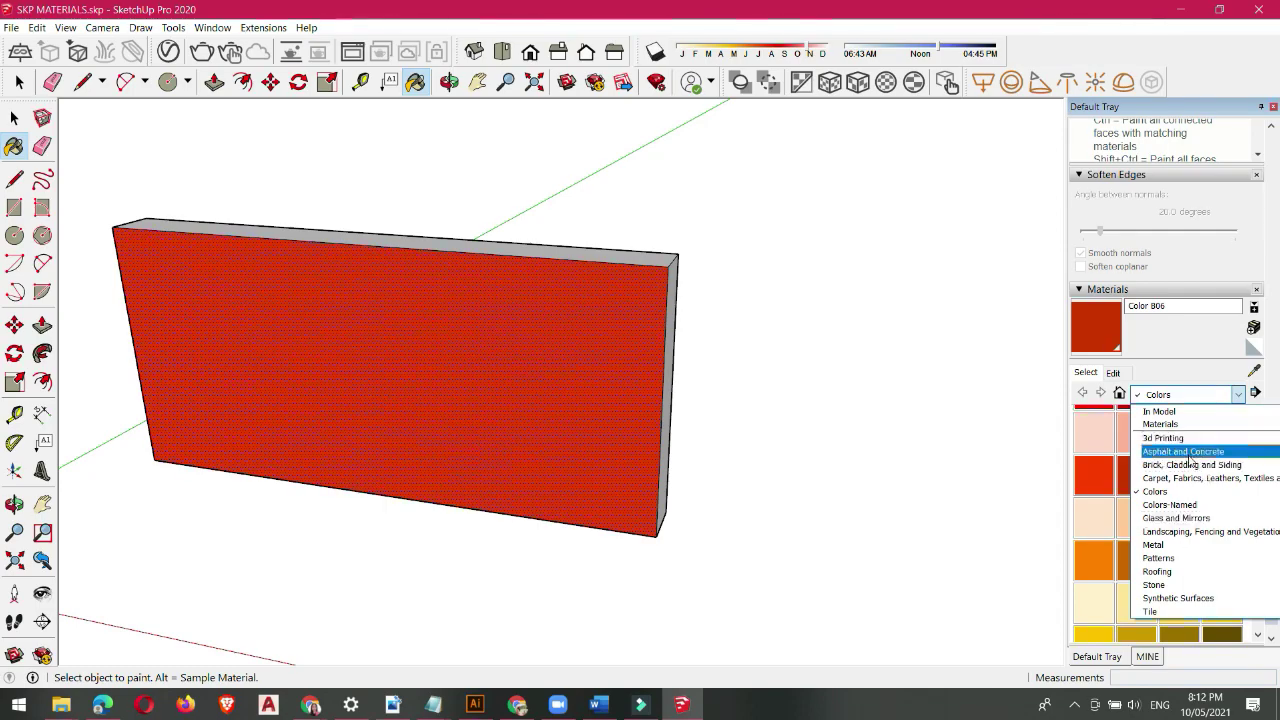
{"action": "left_click", "coordinate": [1192, 452]}
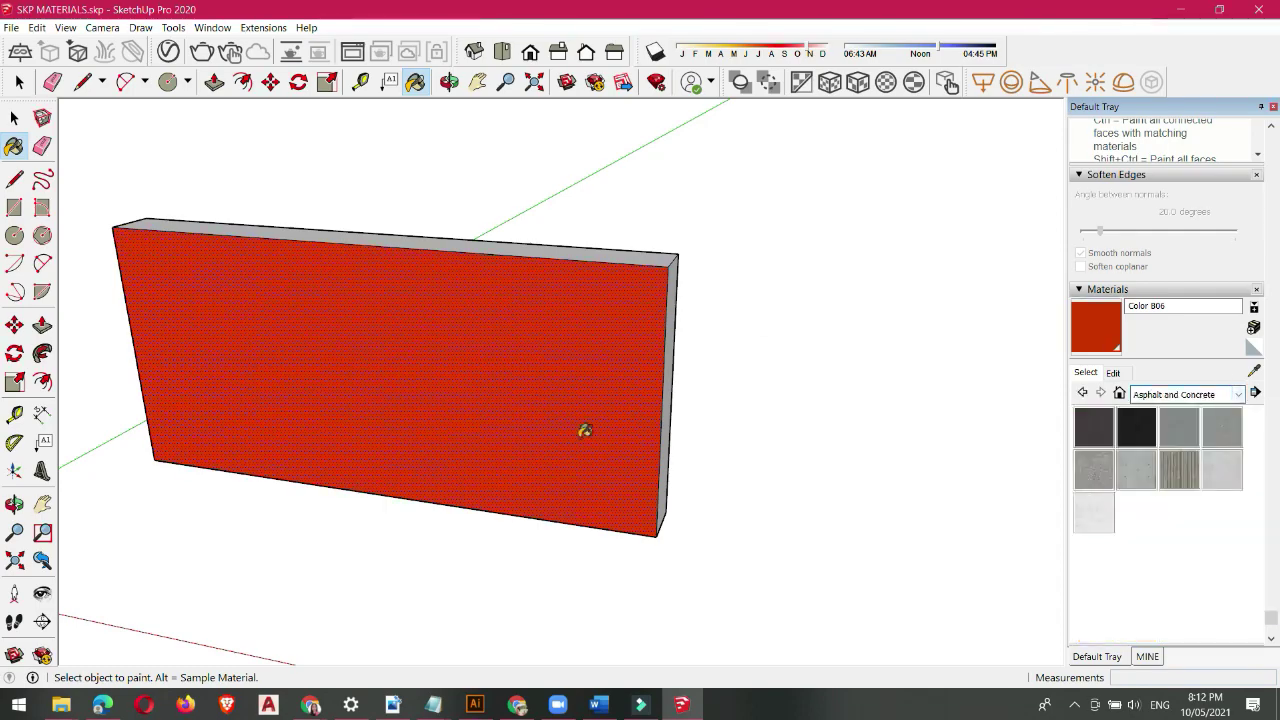
{"action": "left_click", "coordinate": [1190, 394]}
{"action": "left_click", "coordinate": [1164, 516]}
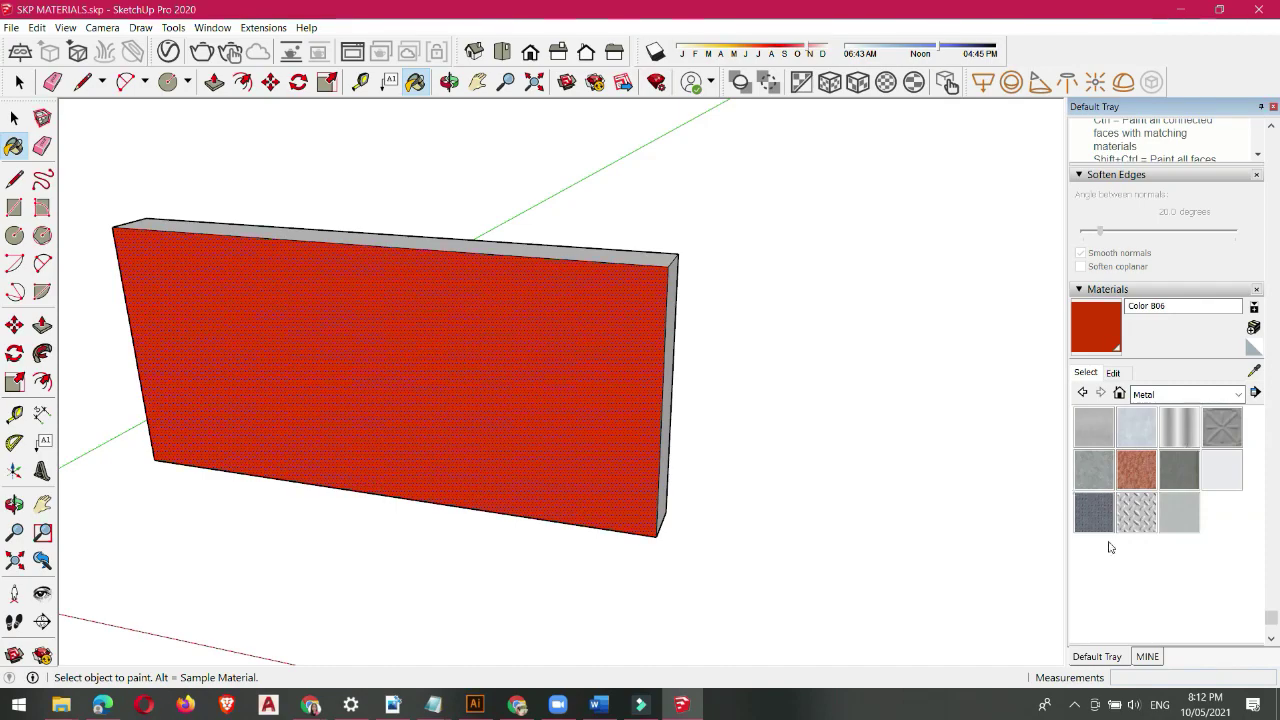
Step: Paint the slab's large front face with Roofing Metal Standing Seam from the Roofing collection
{"action": "left_click", "coordinate": [1215, 394]}
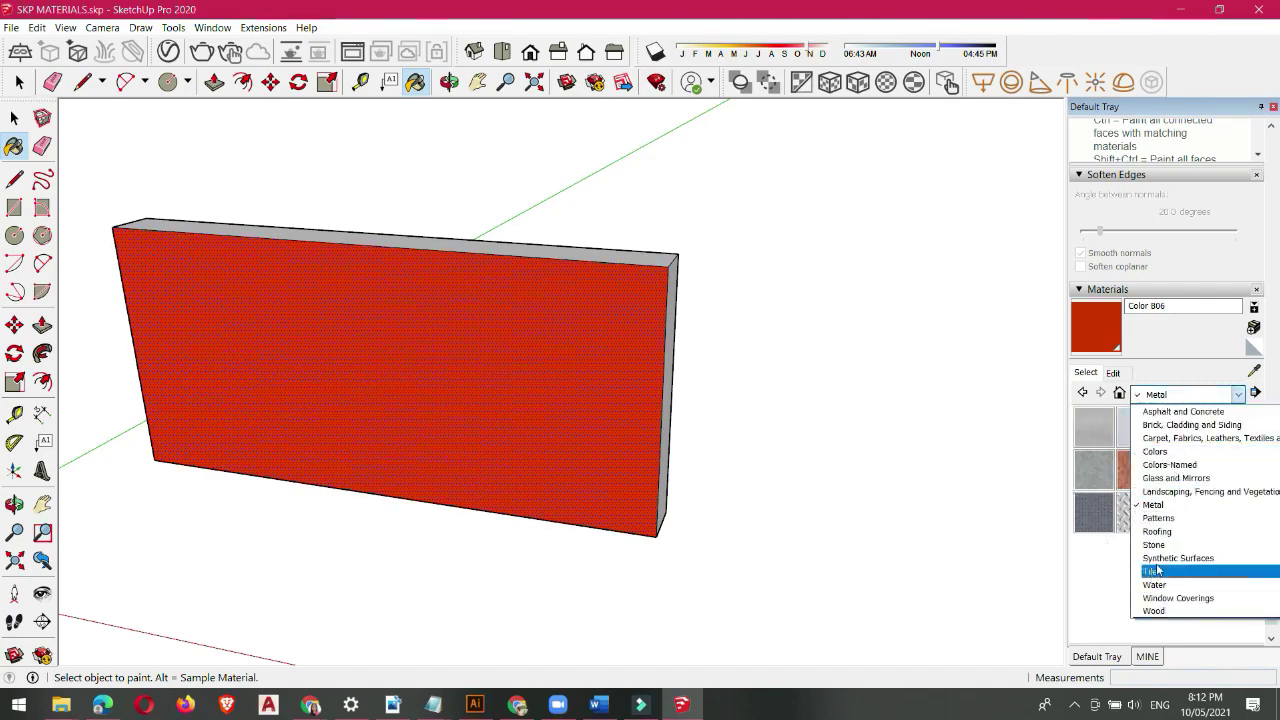
{"action": "left_click", "coordinate": [1160, 532]}
{"action": "left_click", "coordinate": [1093, 430]}
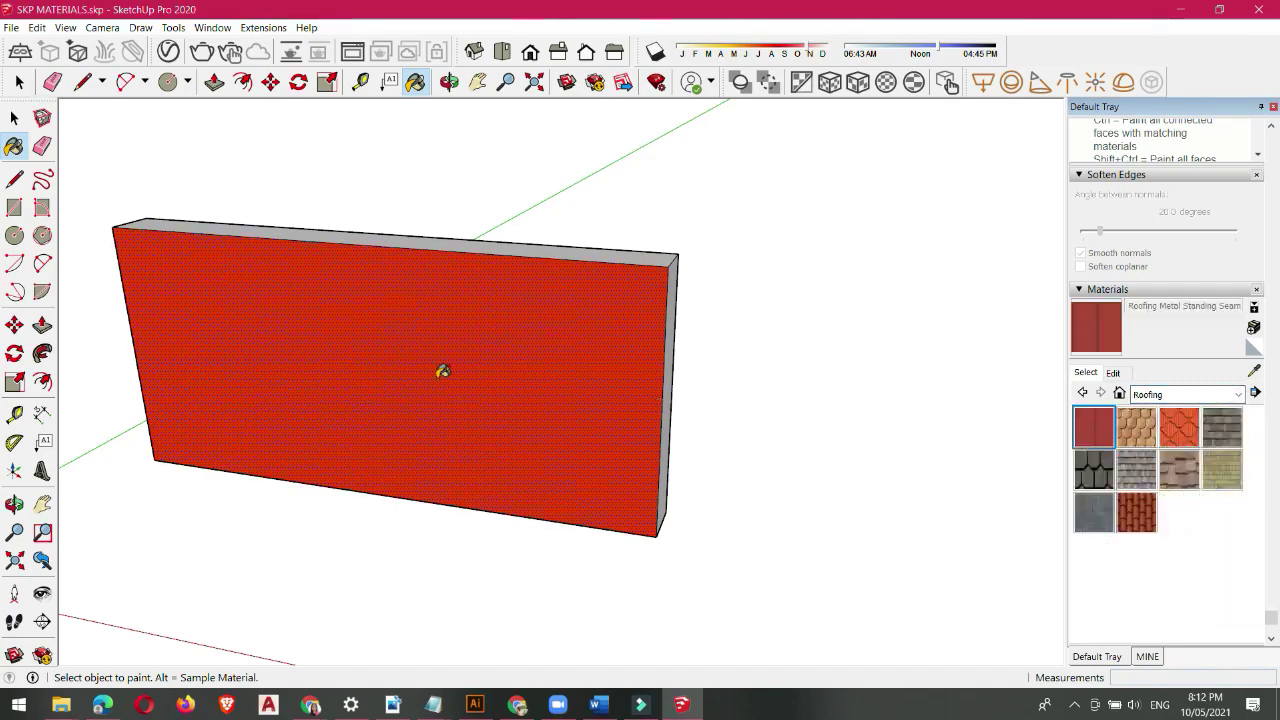
{"action": "left_click", "coordinate": [430, 368]}
{"action": "scroll", "coordinate": [800, 349], "scroll_direction": "down", "scroll_amount": 3}
{"action": "mouse_move", "coordinate": [800, 352]}
{"action": "middle_mouse_down"}
{"action": "mouse_move", "coordinate": [474, 363]}
{"action": "mouse_move", "coordinate": [512, 330]}
{"action": "mouse_move", "coordinate": [616, 339]}
{"action": "middle_mouse_up"}
{"action": "scroll", "coordinate": [516, 328], "scroll_direction": "up", "scroll_amount": 2}
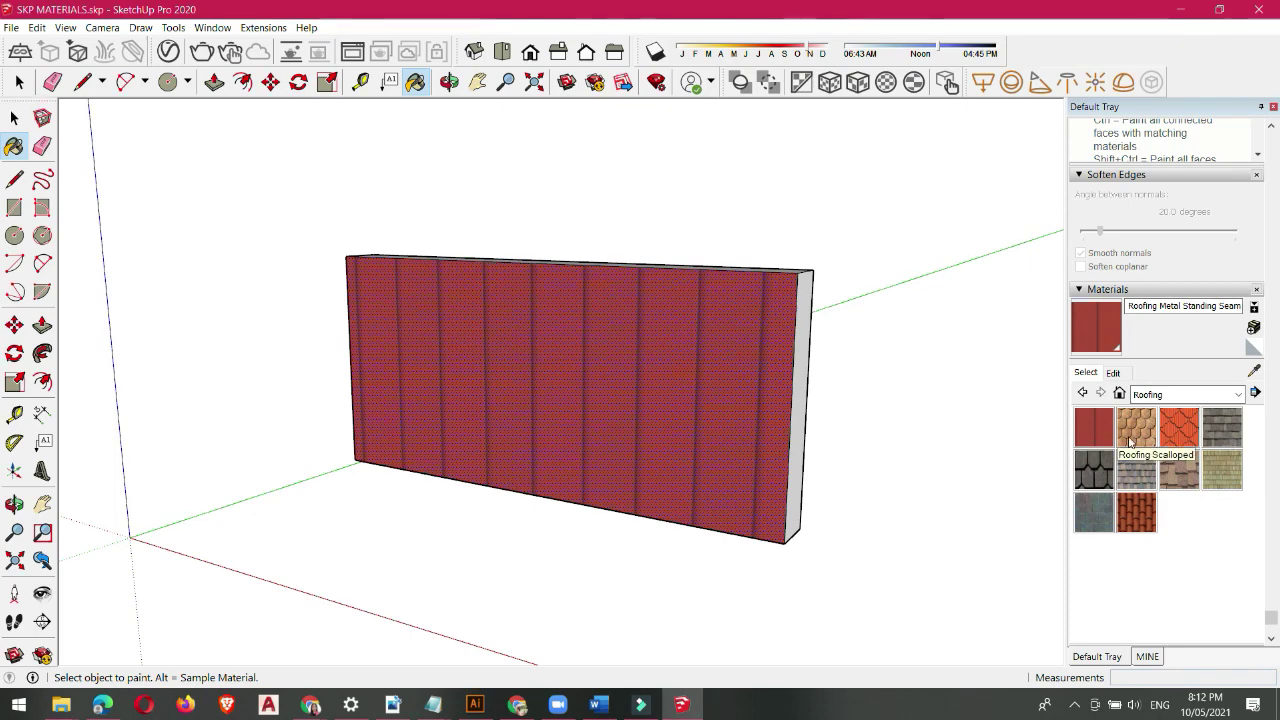
{"action": "left_click", "coordinate": [1162, 396]}
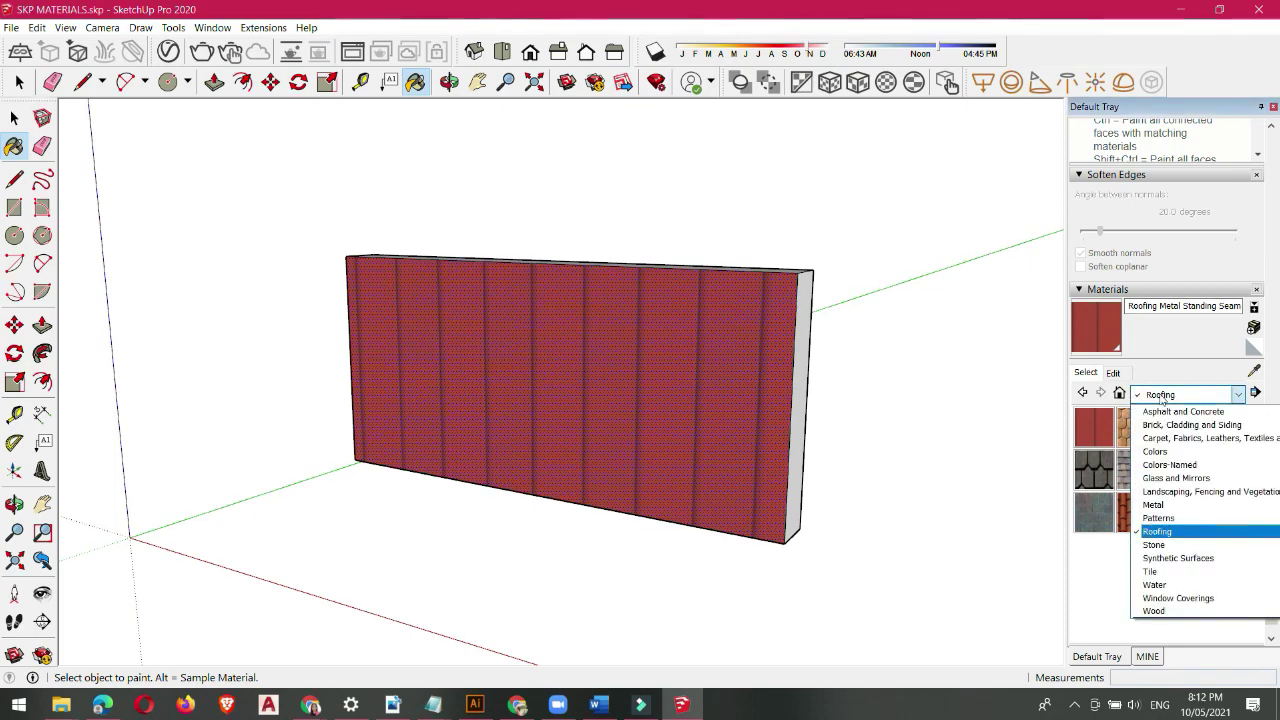
{"action": "scroll", "coordinate": [1155, 490], "scroll_direction": "up", "scroll_amount": 1}
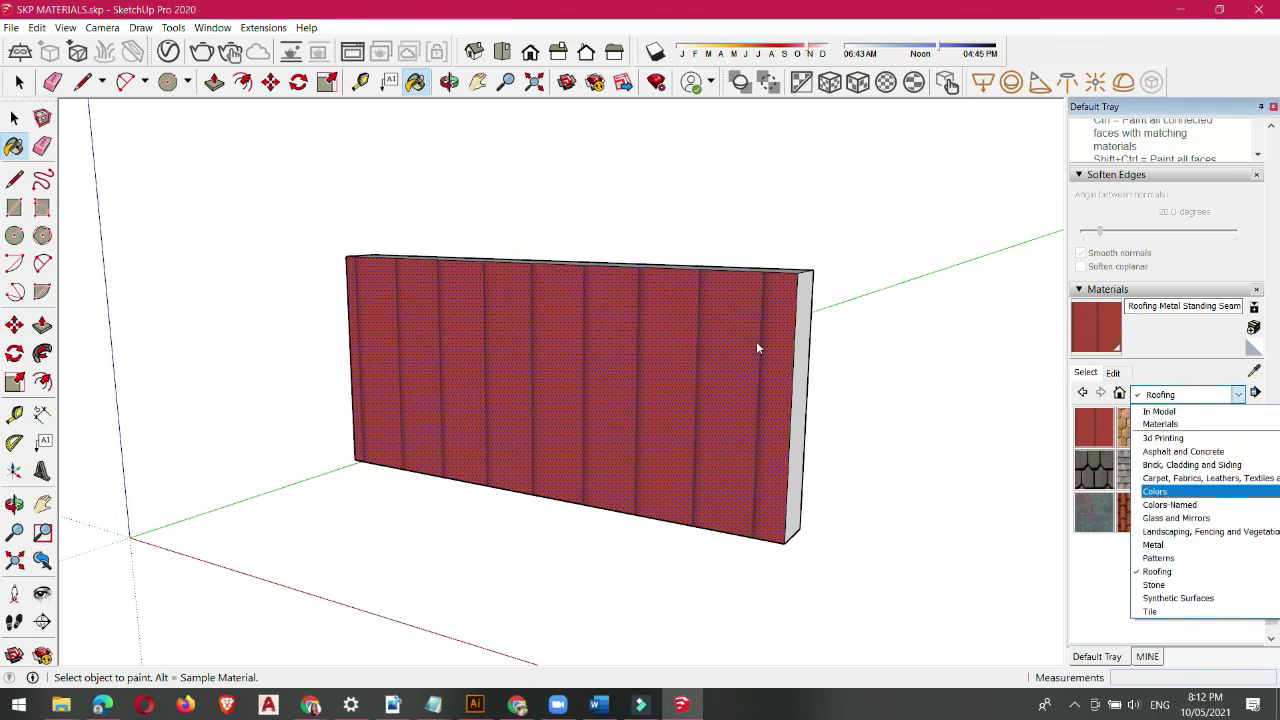
{"action": "scroll", "coordinate": [629, 280], "scroll_direction": "up", "scroll_amount": 2}
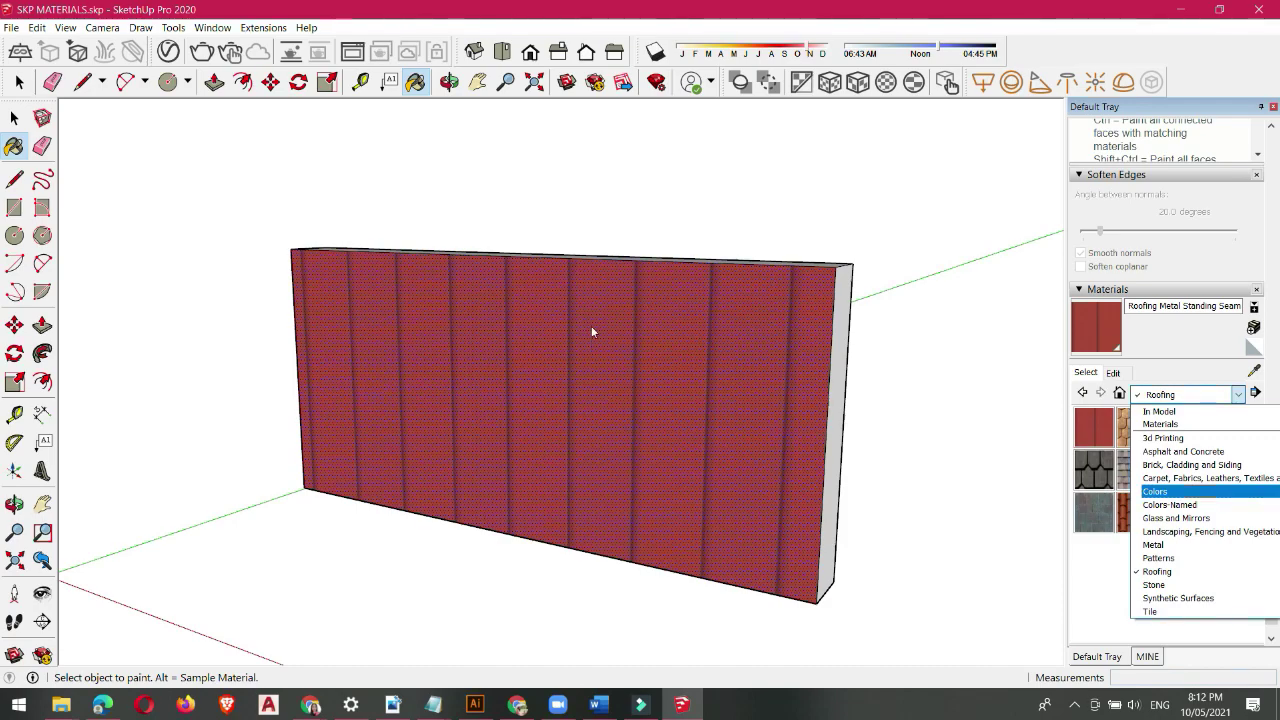
{"action": "scroll", "coordinate": [557, 470], "scroll_direction": "up", "scroll_amount": 3}
{"action": "scroll", "coordinate": [530, 350], "scroll_direction": "down", "scroll_amount": 5}
{"action": "scroll", "coordinate": [474, 330], "scroll_direction": "down", "scroll_amount": 1}
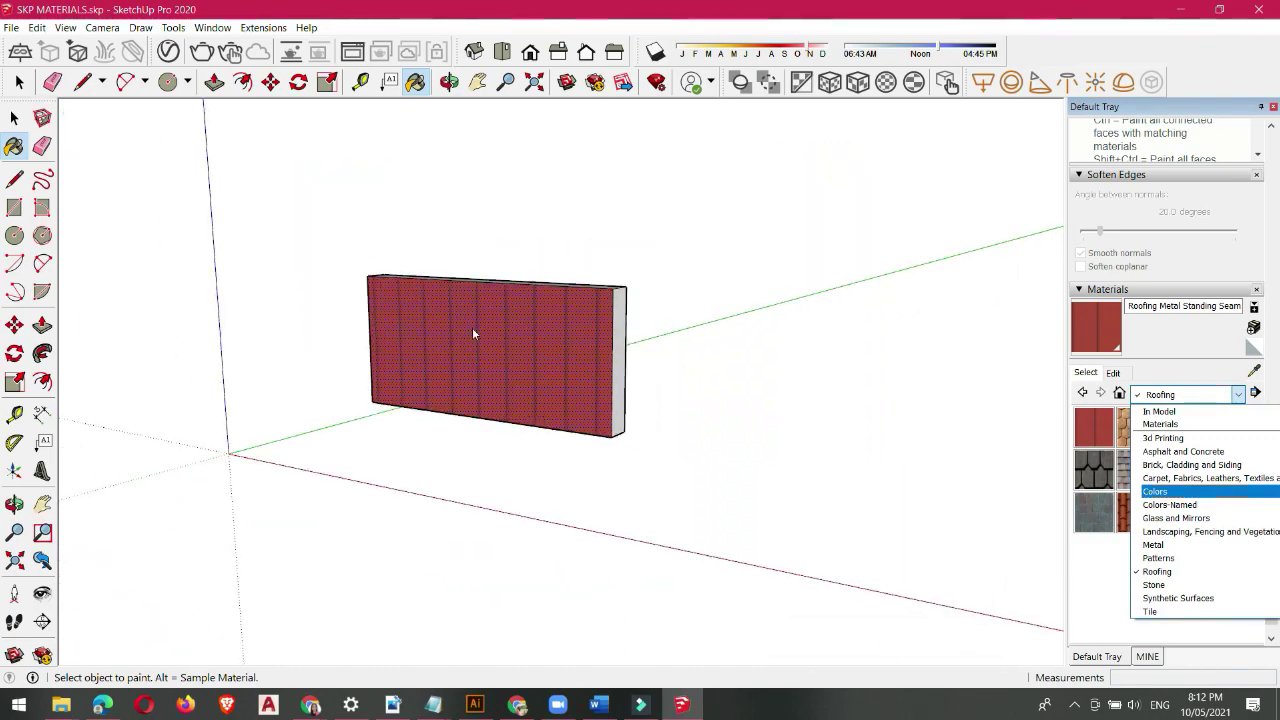
{"action": "scroll", "coordinate": [466, 329], "scroll_direction": "up", "scroll_amount": 2}
{"action": "left_click", "coordinate": [507, 497]}
{"action": "scroll", "coordinate": [437, 391], "scroll_direction": "up", "scroll_amount": 1}
{"action": "middle_click_drag", "start_coordinate": [437, 391], "coordinate": [484, 499]}
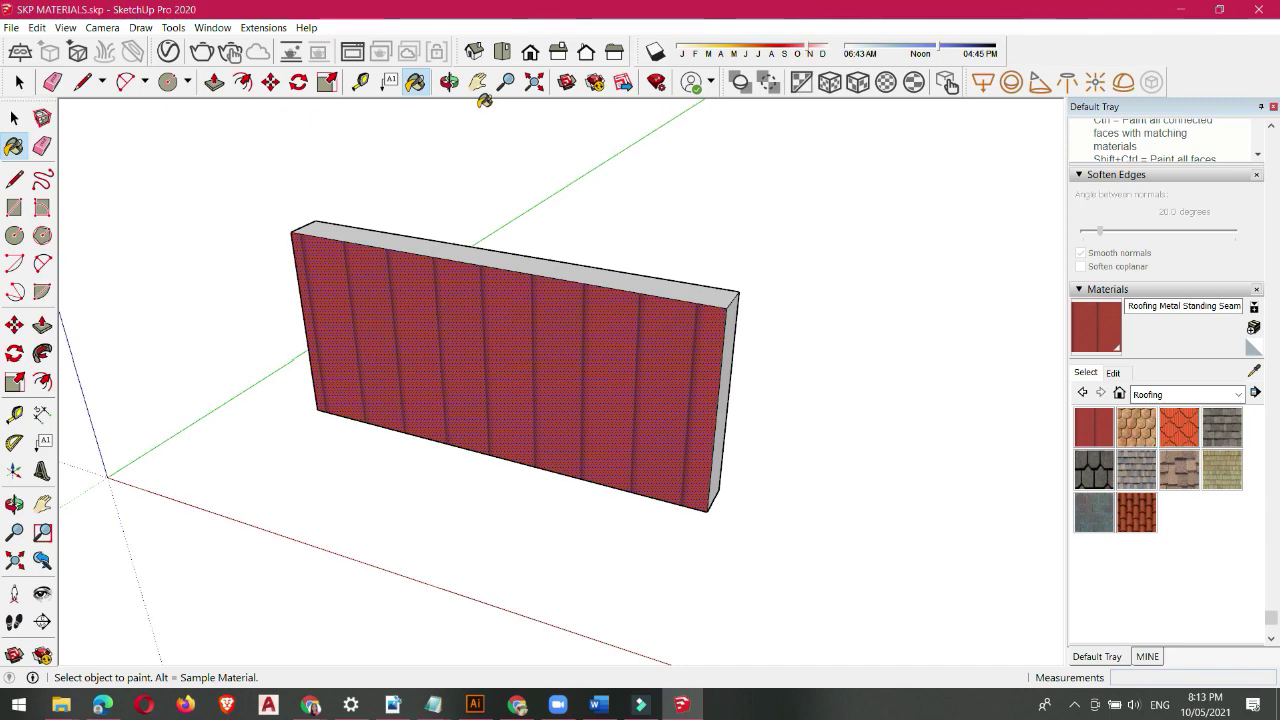
{"action": "mouse_move", "coordinate": [484, 100]}
{"action": "middle_mouse_down"}
{"action": "mouse_move", "coordinate": [440, 206]}
{"action": "mouse_move", "coordinate": [434, 163]}
{"action": "mouse_move", "coordinate": [500, 220]}
{"action": "mouse_move", "coordinate": [452, 303]}
{"action": "mouse_move", "coordinate": [462, 292]}
{"action": "middle_mouse_up"}
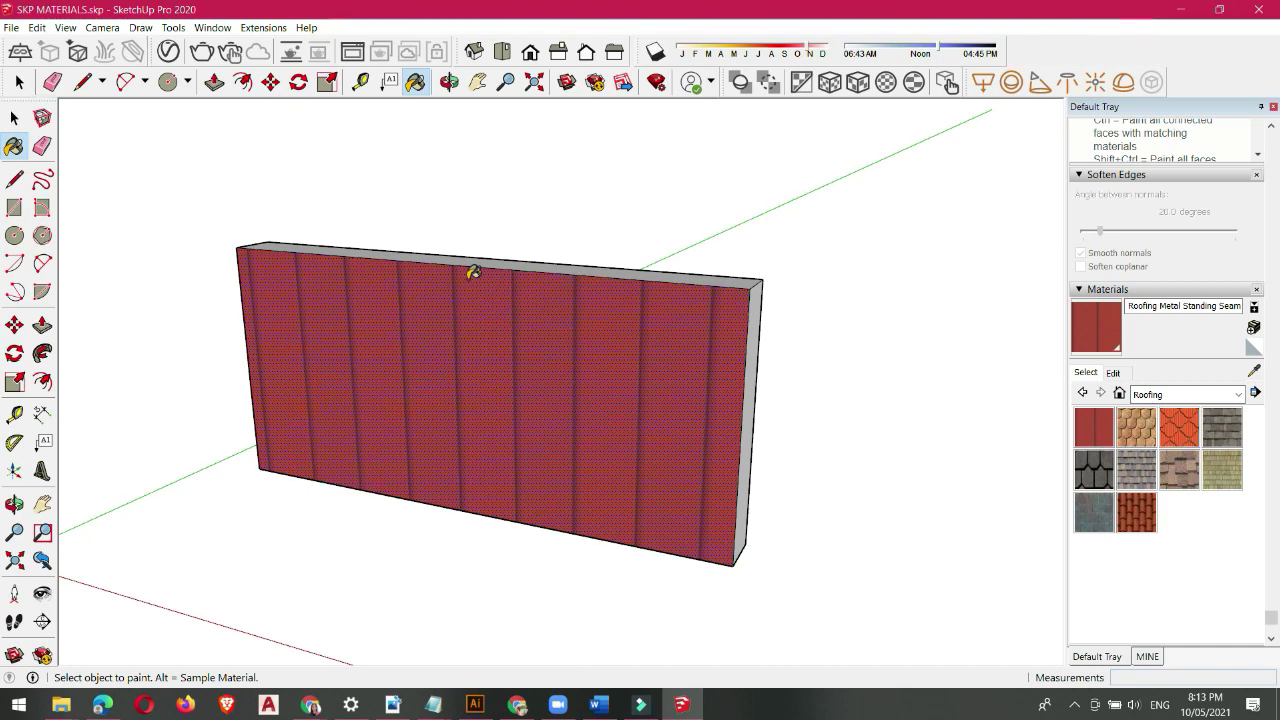
Step: Import LOGO-01.jpg from the SKETCHUP TEXTURE folder for use as a texture
{"action": "left_click", "coordinate": [12, 28]}
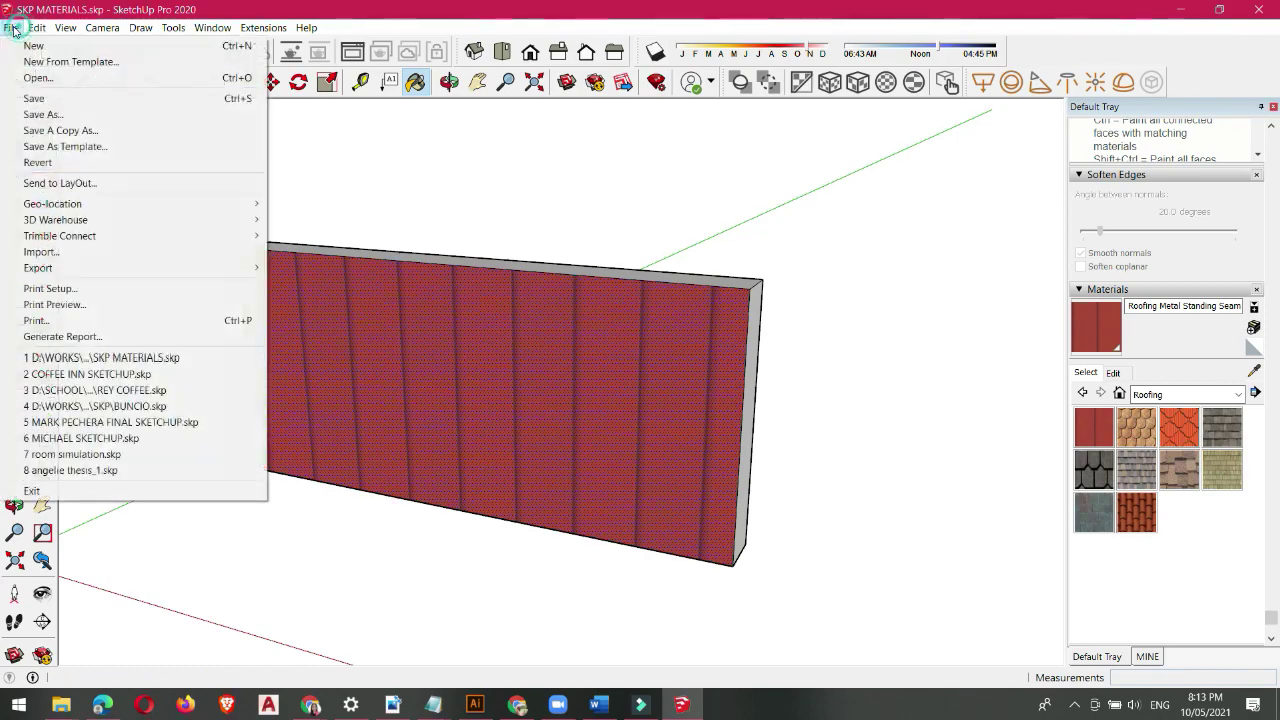
{"action": "left_click", "coordinate": [38, 252]}
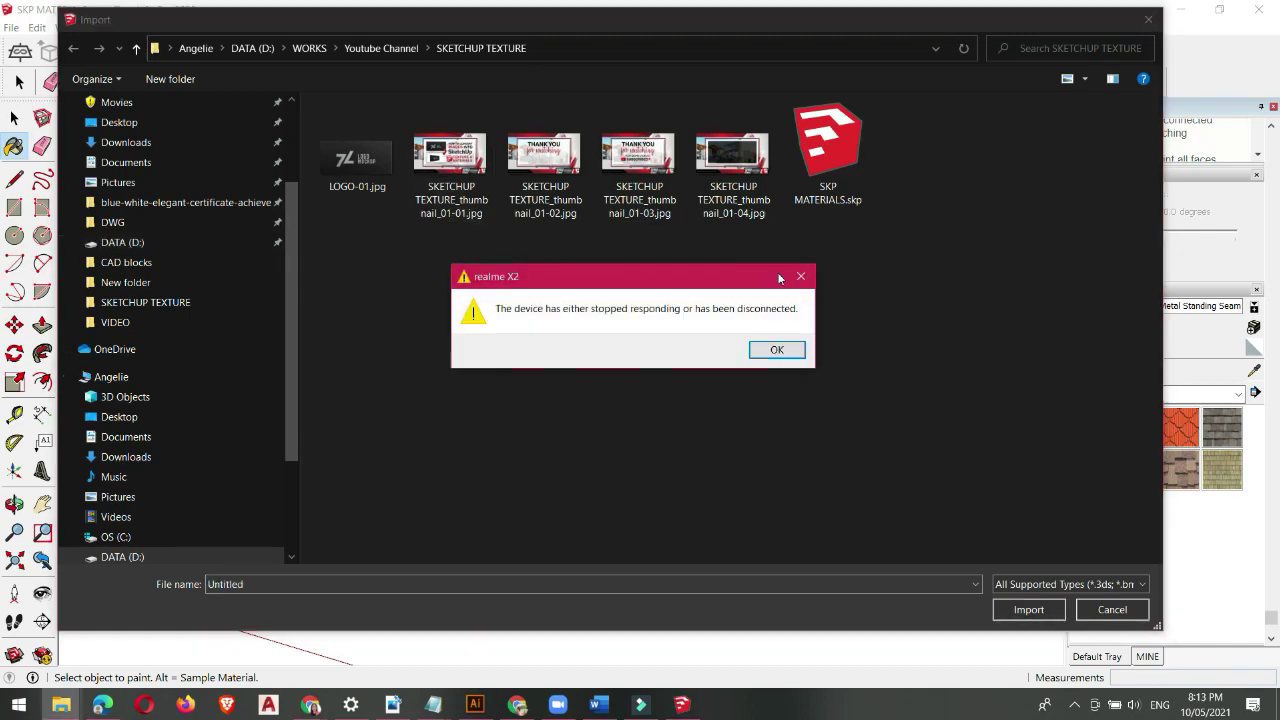
{"action": "left_click", "coordinate": [801, 278]}
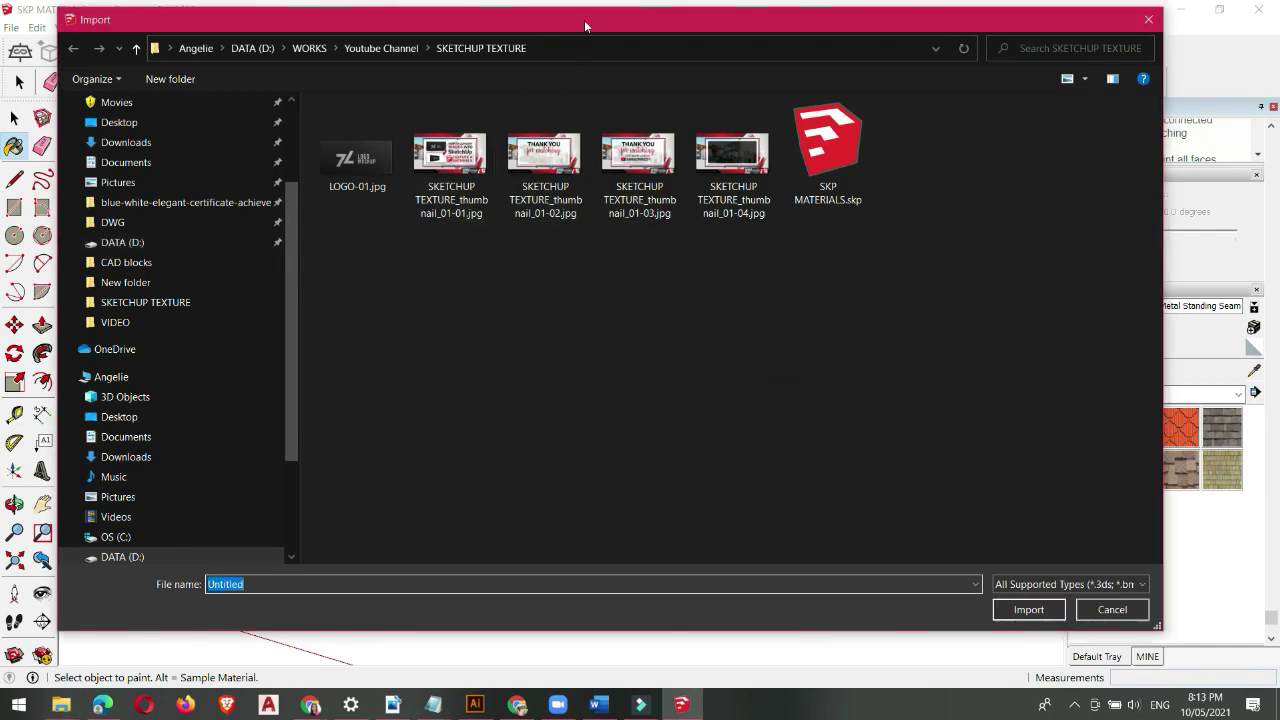
{"action": "left_click_drag", "start_coordinate": [585, 26], "coordinate": [588, 19]}
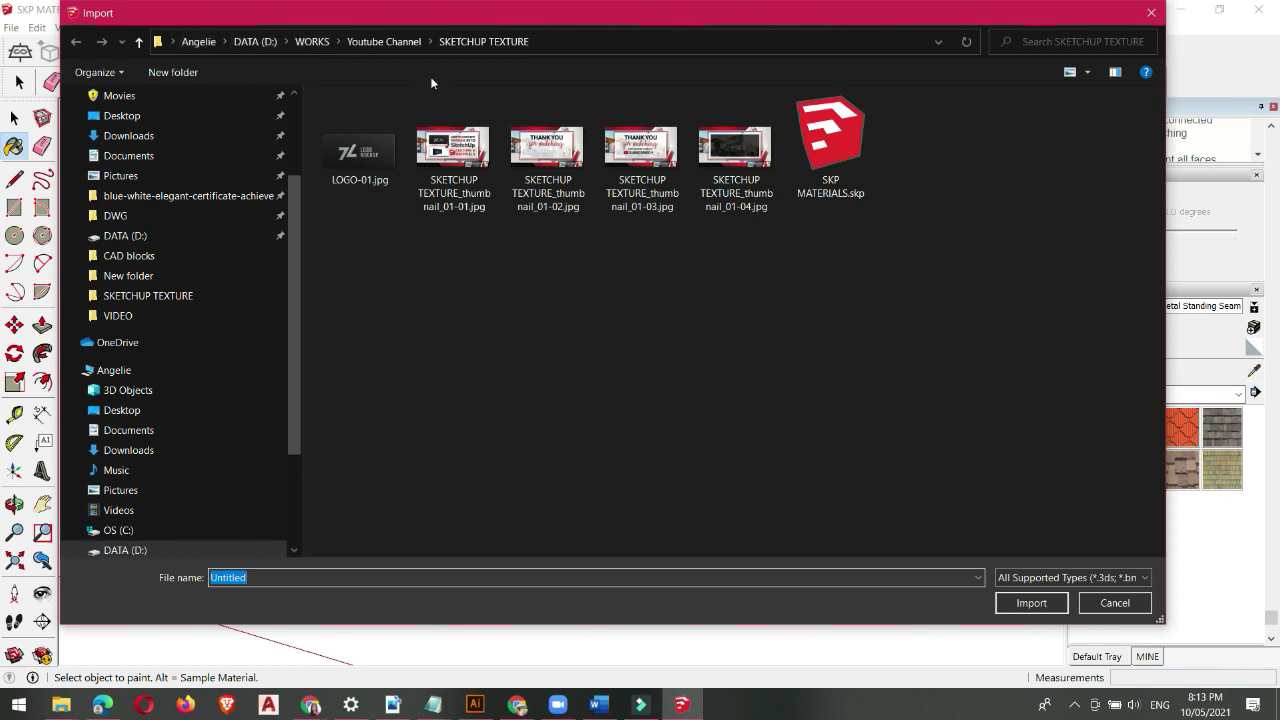
{"action": "left_click_drag", "start_coordinate": [645, 13], "coordinate": [639, 13]}
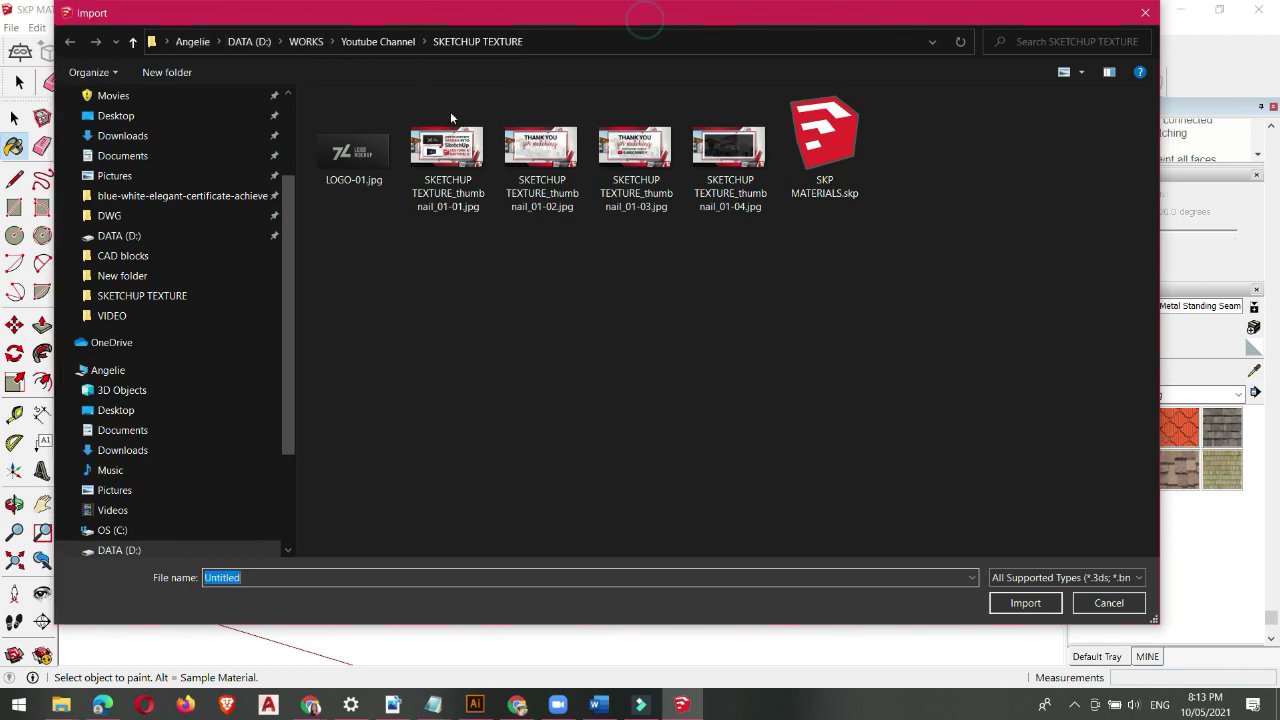
{"action": "left_click", "coordinate": [353, 155]}
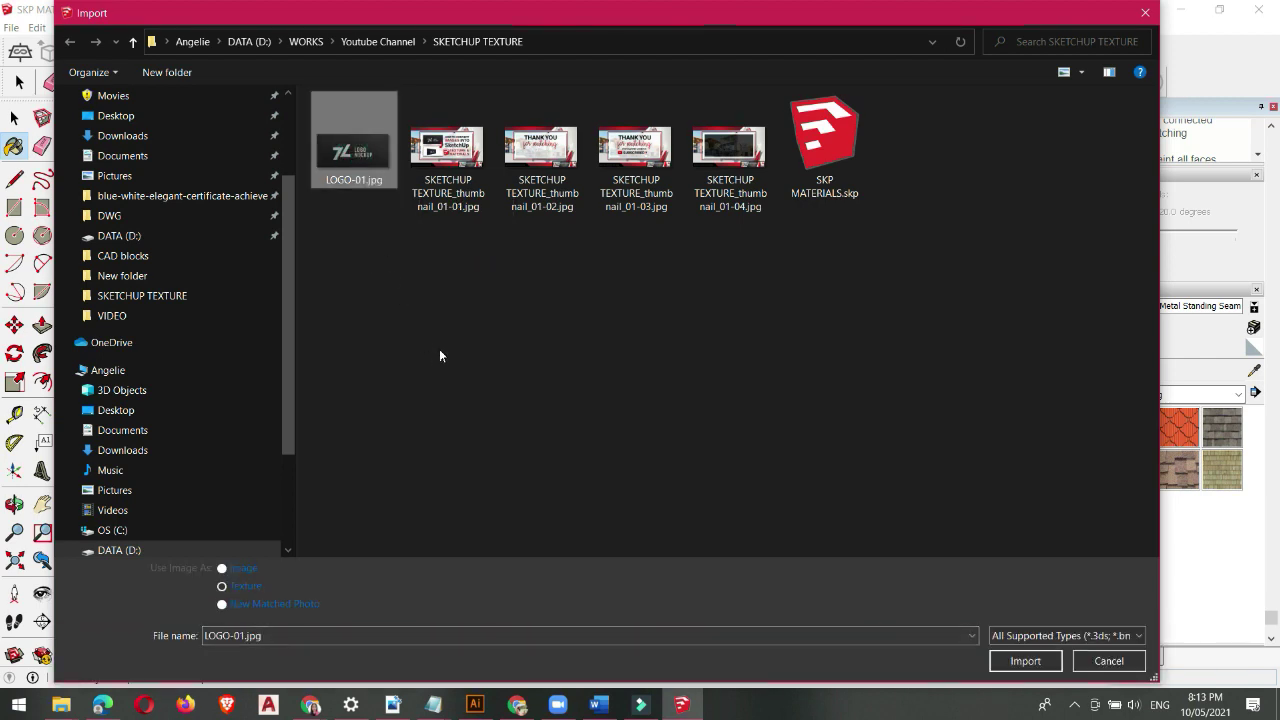
{"action": "left_click", "coordinate": [222, 574]}
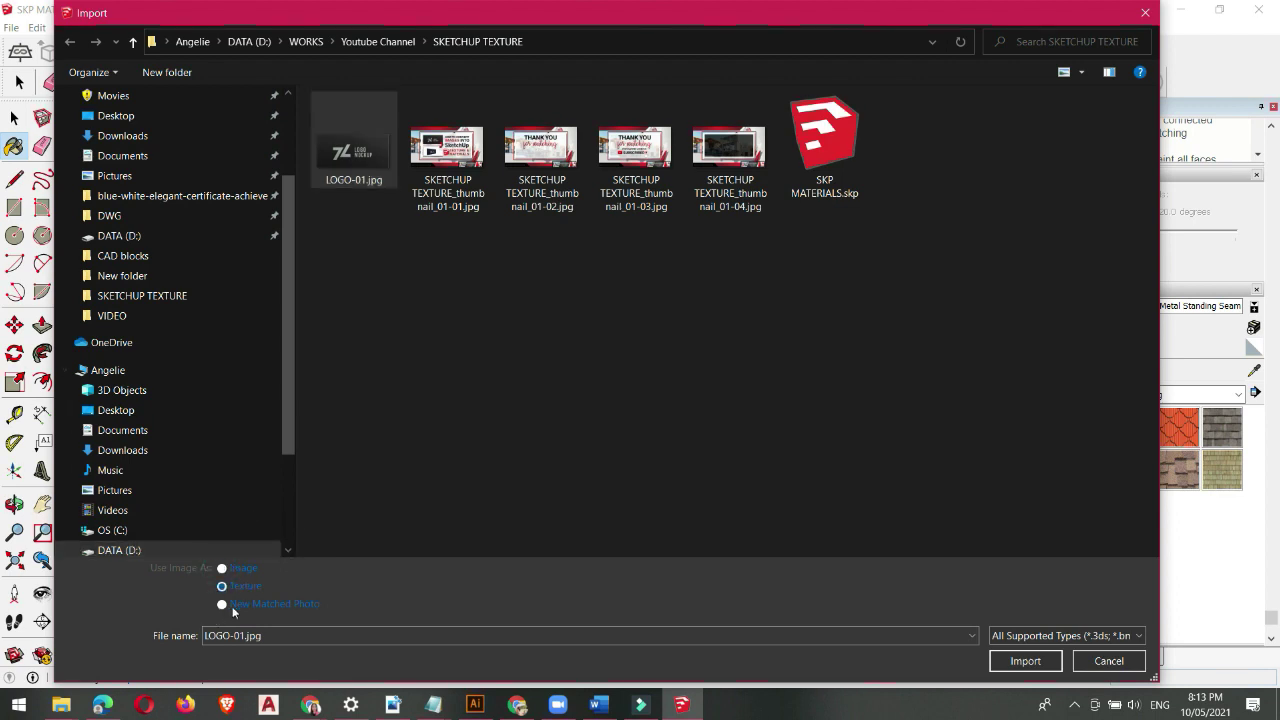
{"action": "left_click", "coordinate": [231, 606]}
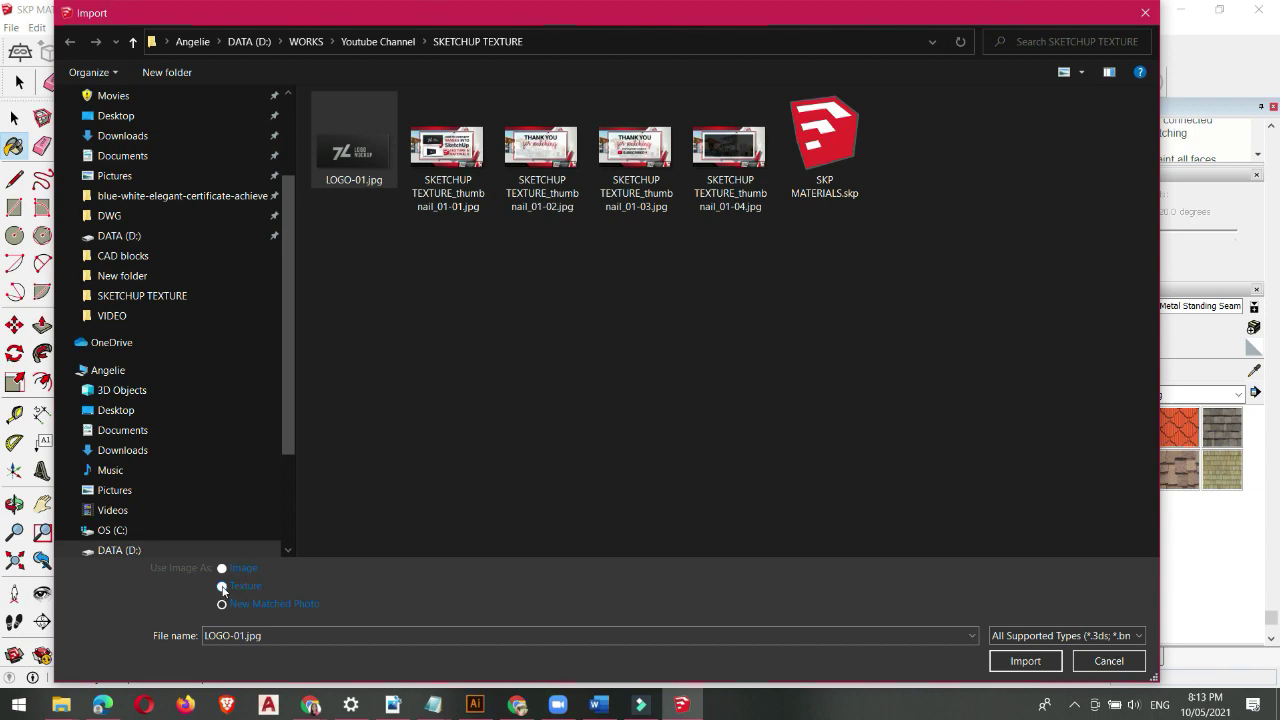
{"action": "left_click", "coordinate": [1022, 663]}
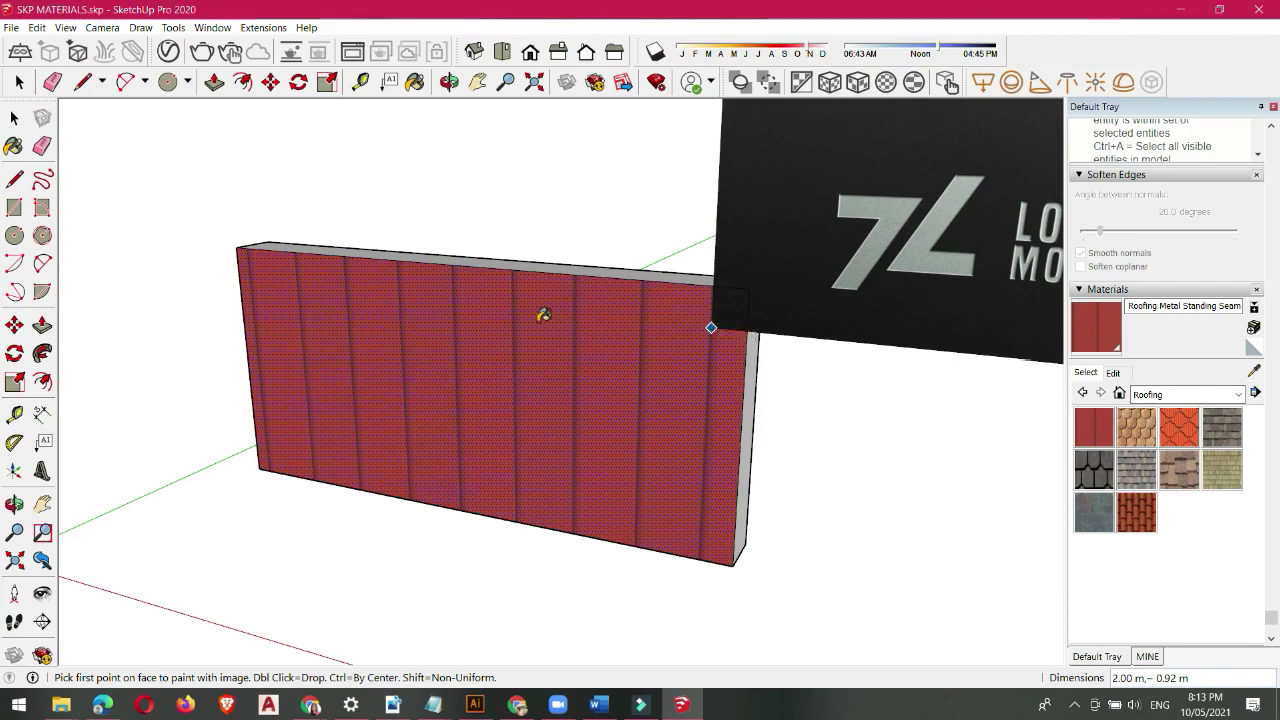
Step: Place the imported logo image on the slab's front face, stretching it from the lower-left corner to the opposite upper corner
{"action": "scroll", "coordinate": [542, 315], "scroll_direction": "down", "scroll_amount": 5}
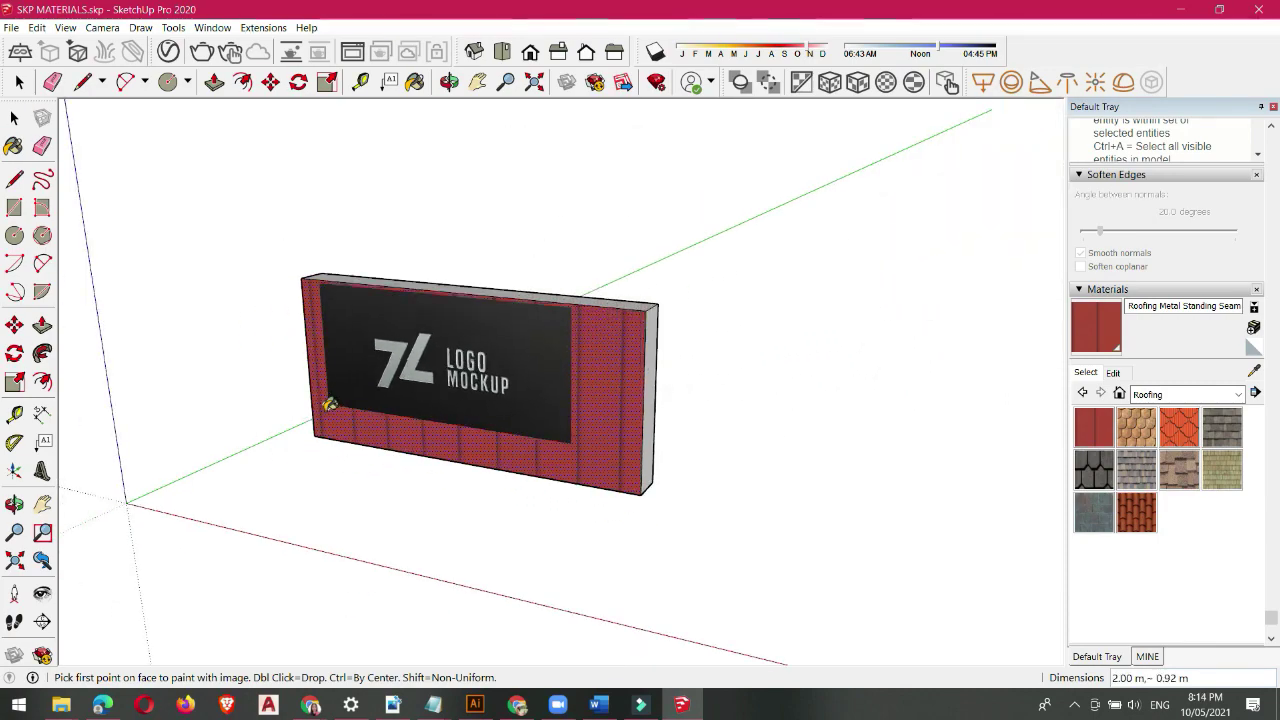
{"action": "scroll", "coordinate": [330, 404], "scroll_direction": "up", "scroll_amount": 3}
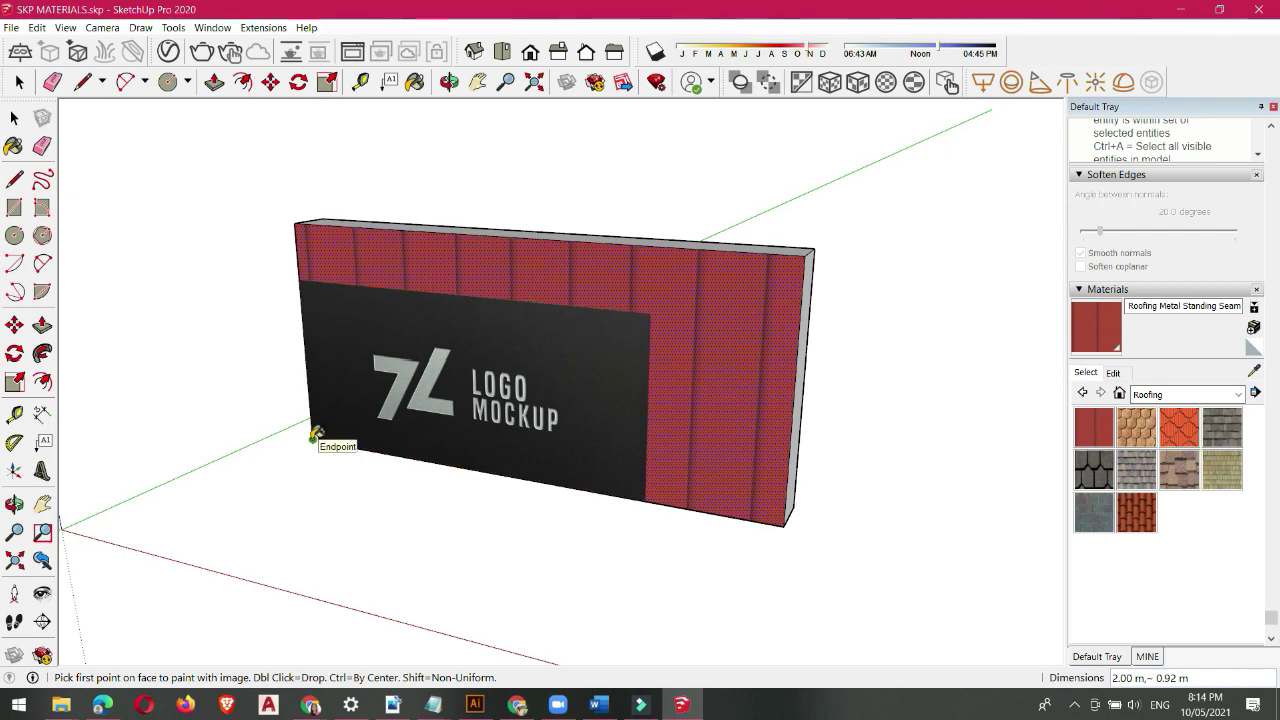
{"action": "left_click", "coordinate": [312, 437]}
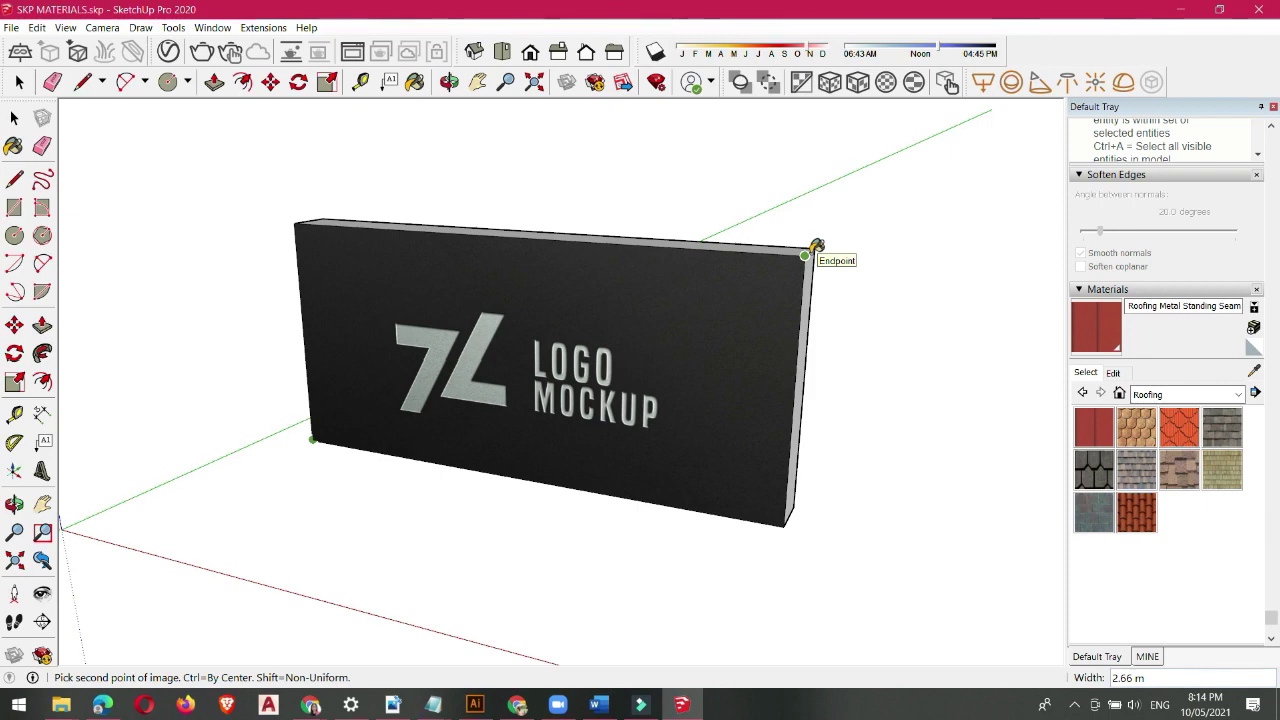
{"action": "left_click", "coordinate": [816, 246]}
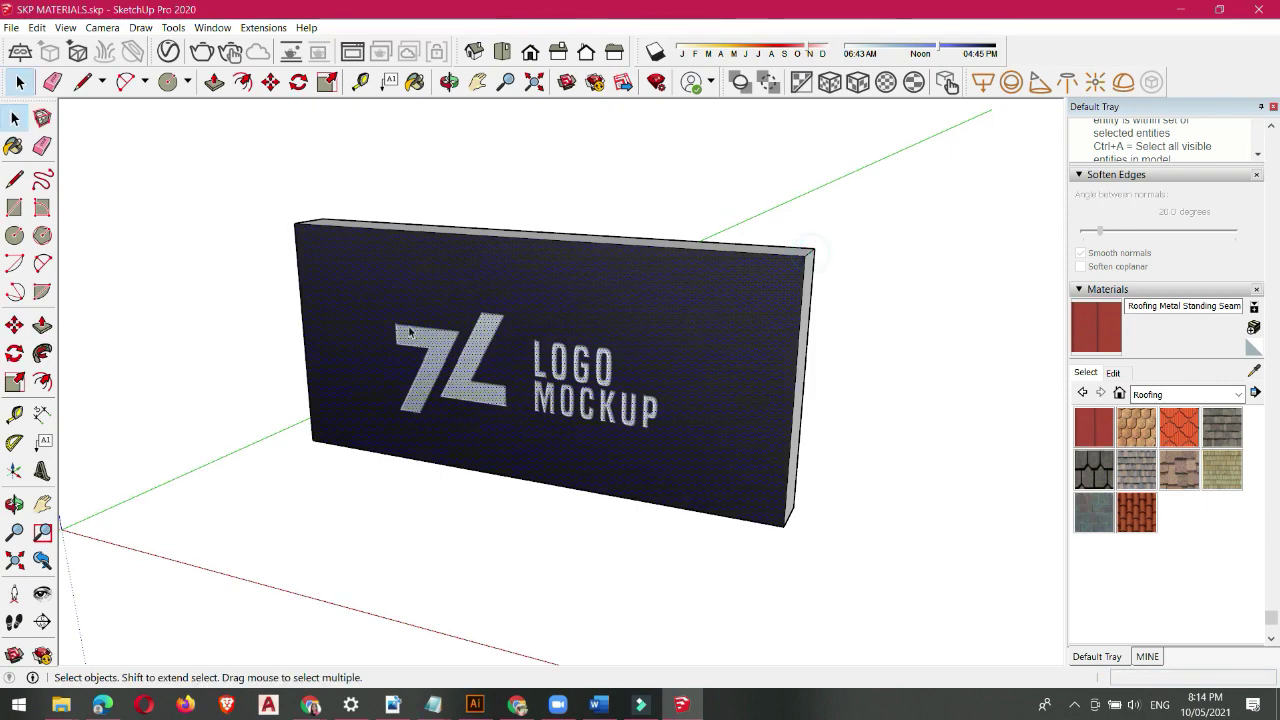
Step: Examine the logo texture on the slab's front face from different angles and distances
{"action": "middle_click_drag", "start_coordinate": [410, 330], "coordinate": [88, 416]}
{"action": "scroll", "coordinate": [549, 346], "scroll_direction": "up", "scroll_amount": 2}
{"action": "scroll", "coordinate": [446, 374], "scroll_direction": "down", "scroll_amount": 3}
{"action": "mouse_move", "coordinate": [446, 374]}
{"action": "middle_mouse_down"}
{"action": "mouse_move", "coordinate": [630, 234]}
{"action": "mouse_move", "coordinate": [894, 277]}
{"action": "mouse_move", "coordinate": [443, 363]}
{"action": "middle_mouse_up"}
{"action": "scroll", "coordinate": [443, 362], "scroll_direction": "up", "scroll_amount": 2}
{"action": "middle_click_drag", "start_coordinate": [327, 380], "coordinate": [280, 423]}
{"action": "scroll", "coordinate": [553, 365], "scroll_direction": "up", "scroll_amount": 2}
{"action": "left_click", "coordinate": [552, 362]}
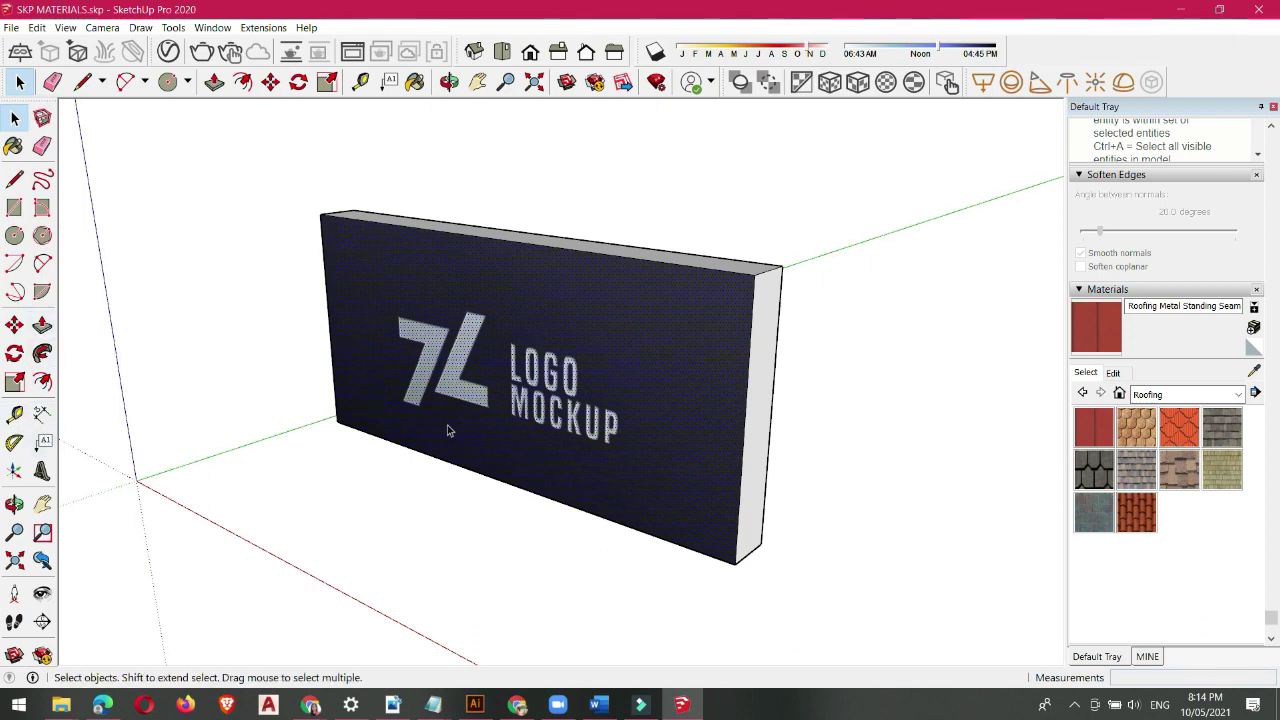
Step: Sample the logo texture from the slab's front face to make it the current paint material
{"action": "key", "text": "b"}
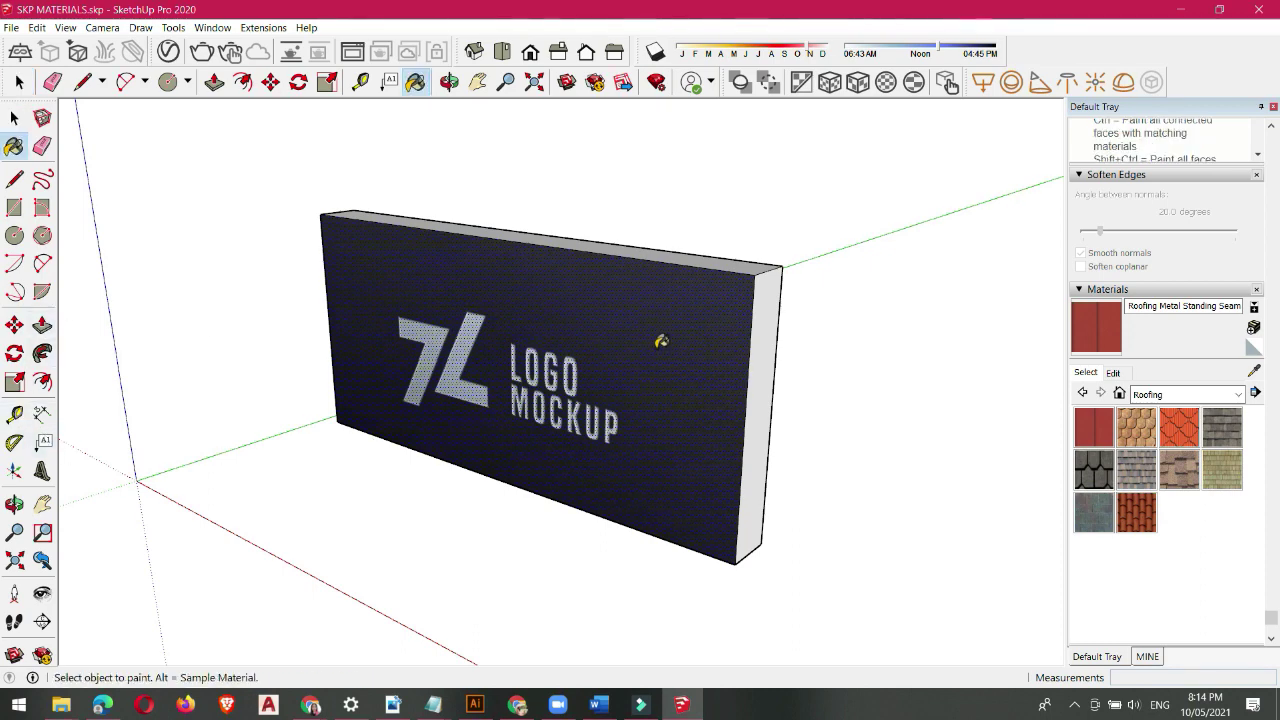
{"action": "key", "text": "alt"}
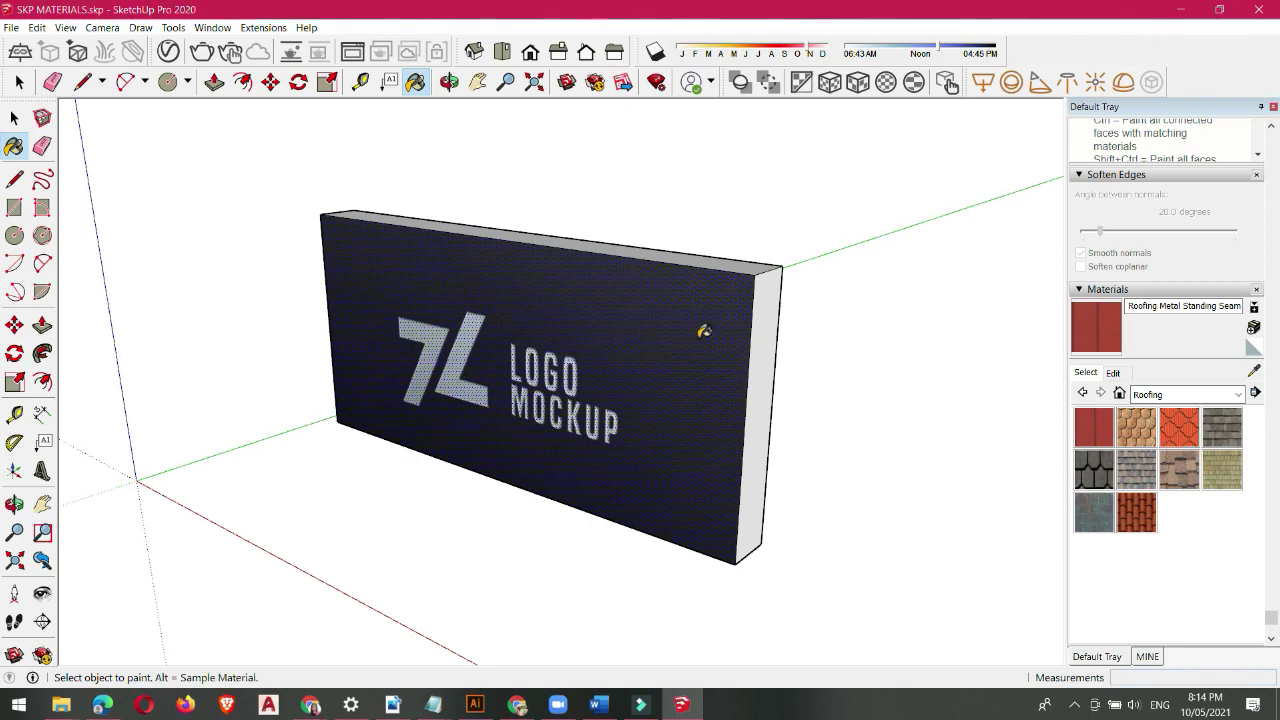
{"action": "key", "text": "alt"}
{"action": "left_click", "coordinate": [662, 320], "text": "alt"}
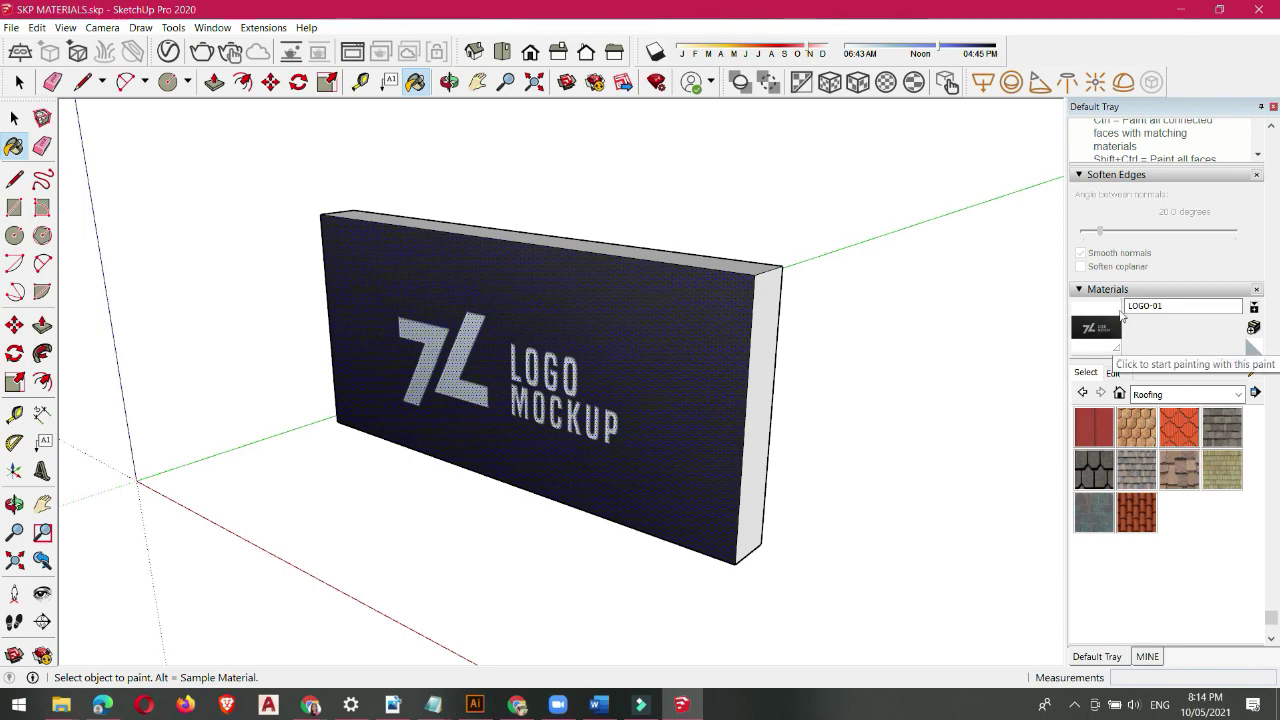
{"action": "scroll", "coordinate": [1101, 329], "scroll_direction": "up", "scroll_amount": 1}
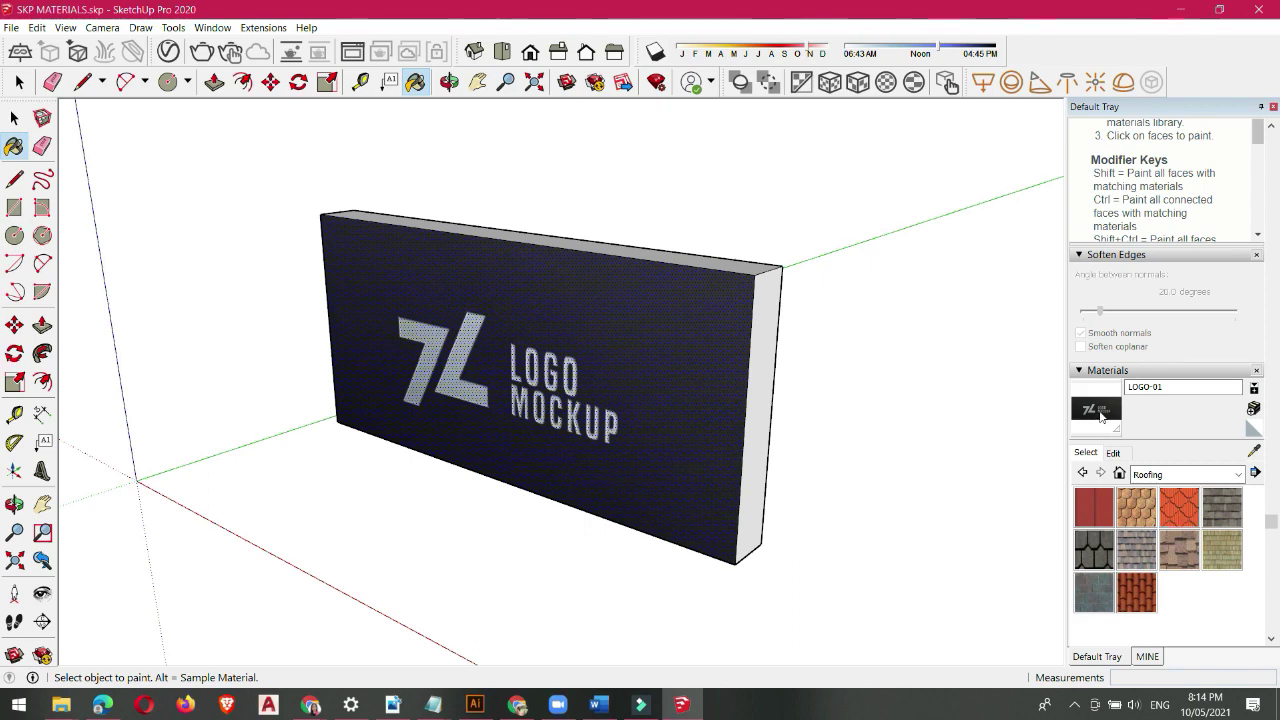
Step: Rename the sampled logo material "logo mockup"
{"action": "double_click", "coordinate": [1178, 390]}
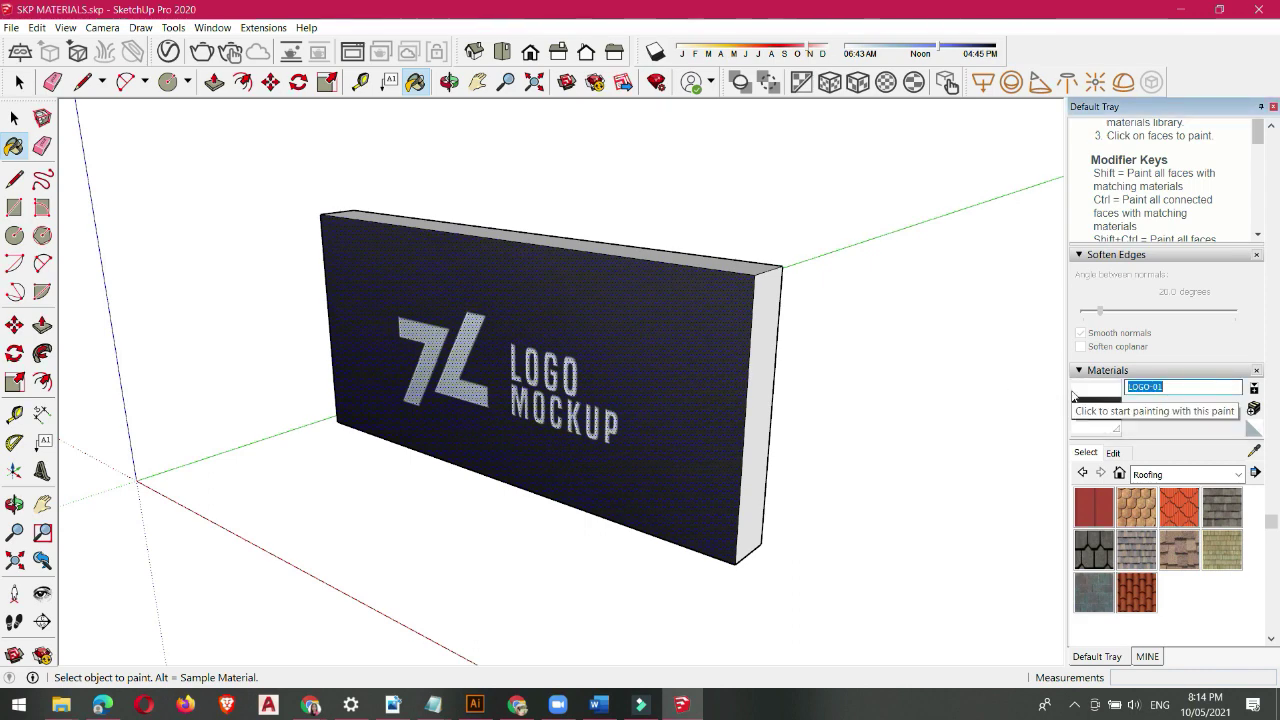
{"action": "key", "text": "BackSpace"}
{"action": "type", "text": "lo"}
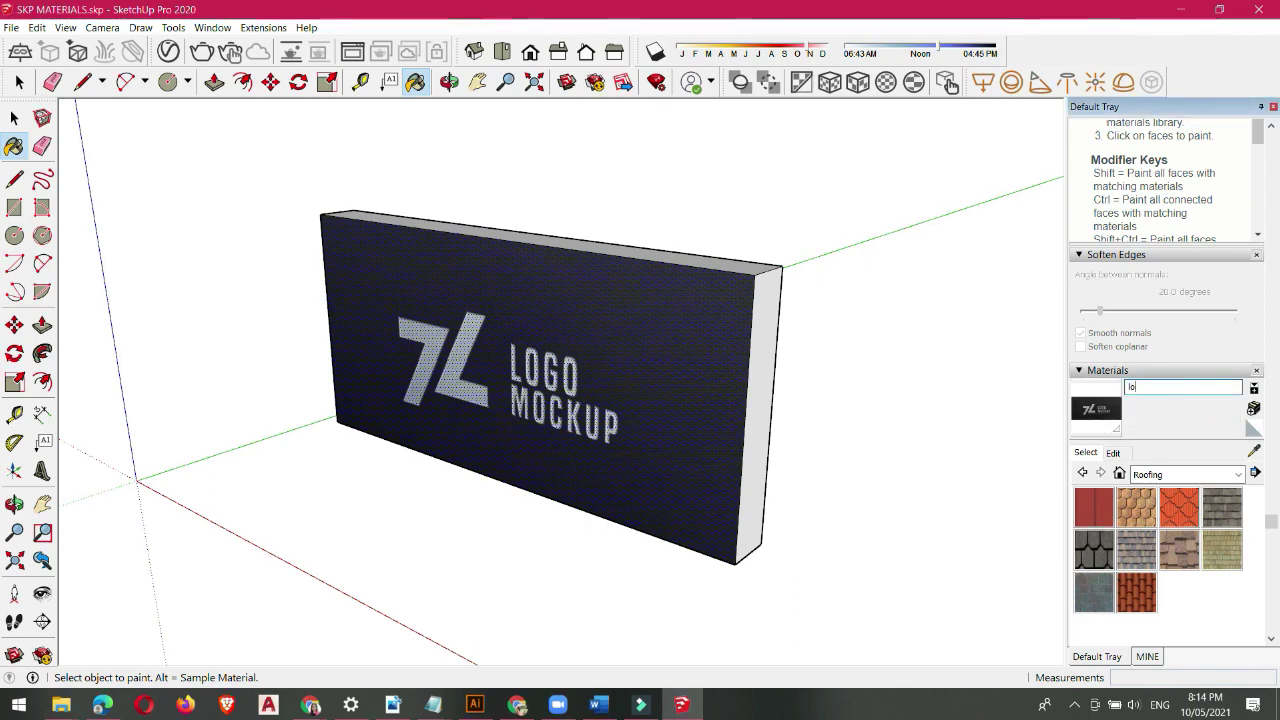
{"action": "type", "text": "go mockup"}
Step: Copy the slab's unpainted back face with its edges to an empty spot beside the slab
{"action": "scroll", "coordinate": [666, 434], "scroll_direction": "down", "scroll_amount": 5}
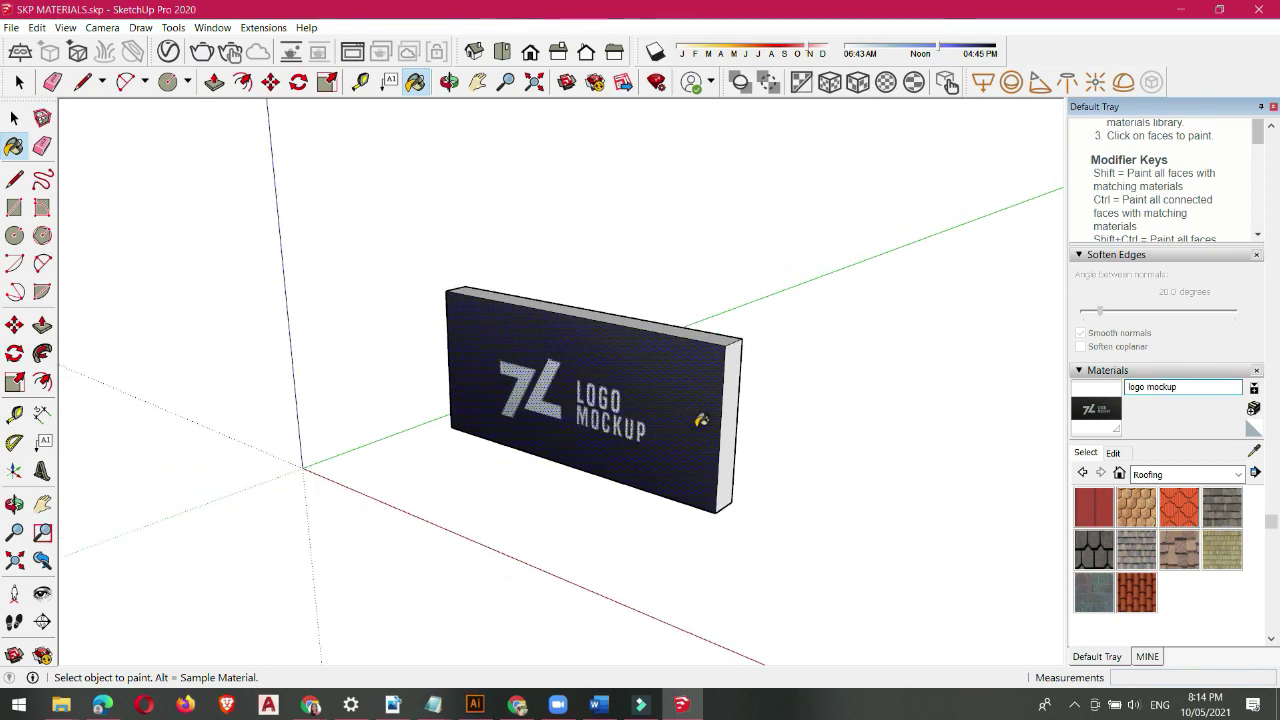
{"action": "mouse_move", "coordinate": [700, 437]}
{"action": "middle_mouse_down"}
{"action": "mouse_move", "coordinate": [600, 334]}
{"action": "mouse_move", "coordinate": [765, 464]}
{"action": "mouse_move", "coordinate": [757, 391]}
{"action": "mouse_move", "coordinate": [598, 383]}
{"action": "mouse_move", "coordinate": [401, 529]}
{"action": "middle_mouse_up"}
{"action": "key", "text": "space"}
{"action": "scroll", "coordinate": [430, 485], "scroll_direction": "down", "scroll_amount": 1}
{"action": "scroll", "coordinate": [480, 415], "scroll_direction": "up", "scroll_amount": 2}
{"action": "double_click", "coordinate": [539, 332]}
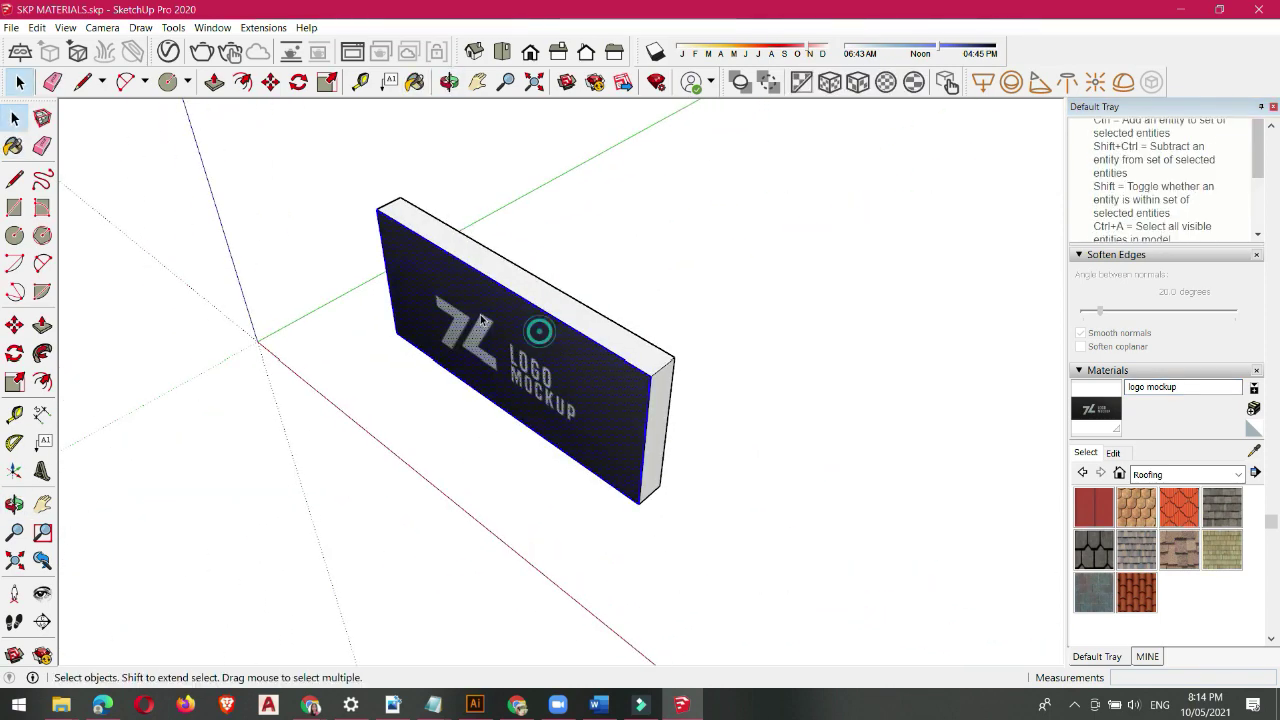
{"action": "scroll", "coordinate": [541, 331], "scroll_direction": "down", "scroll_amount": 5}
{"action": "scroll", "coordinate": [555, 324], "scroll_direction": "up", "scroll_amount": 2}
{"action": "middle_click_drag", "start_coordinate": [555, 324], "coordinate": [529, 320]}
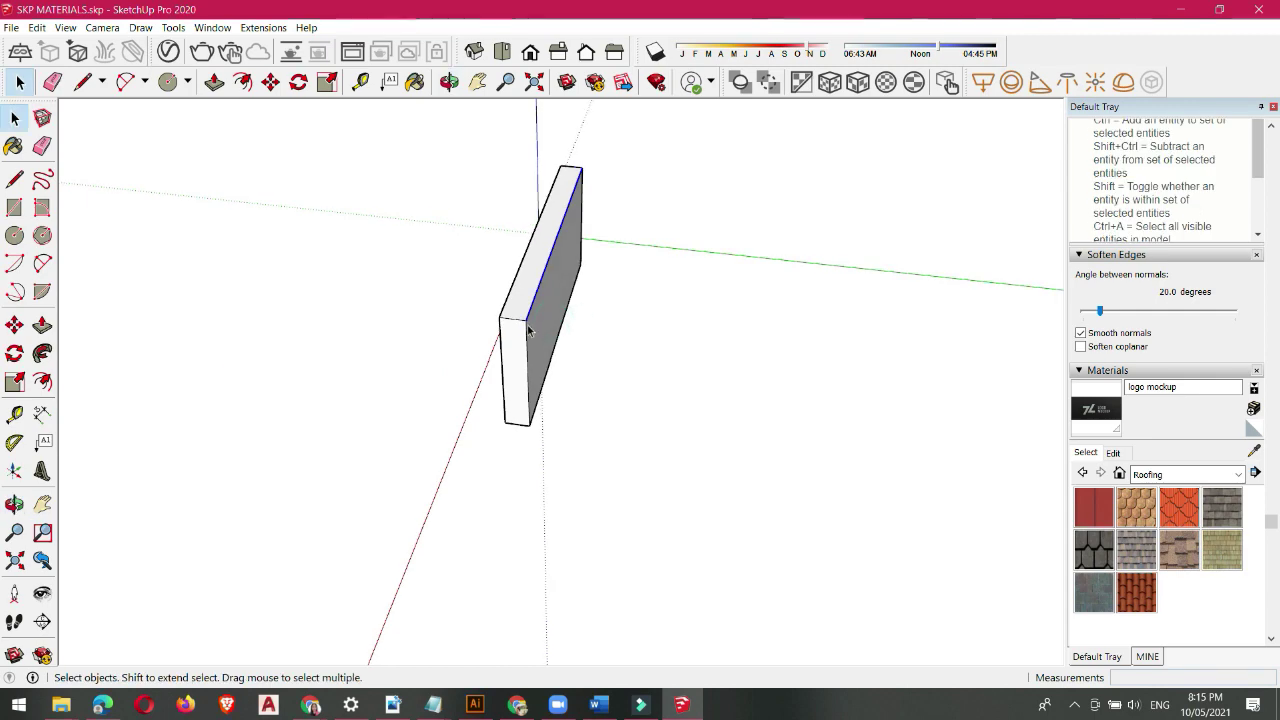
{"action": "key", "text": "m"}
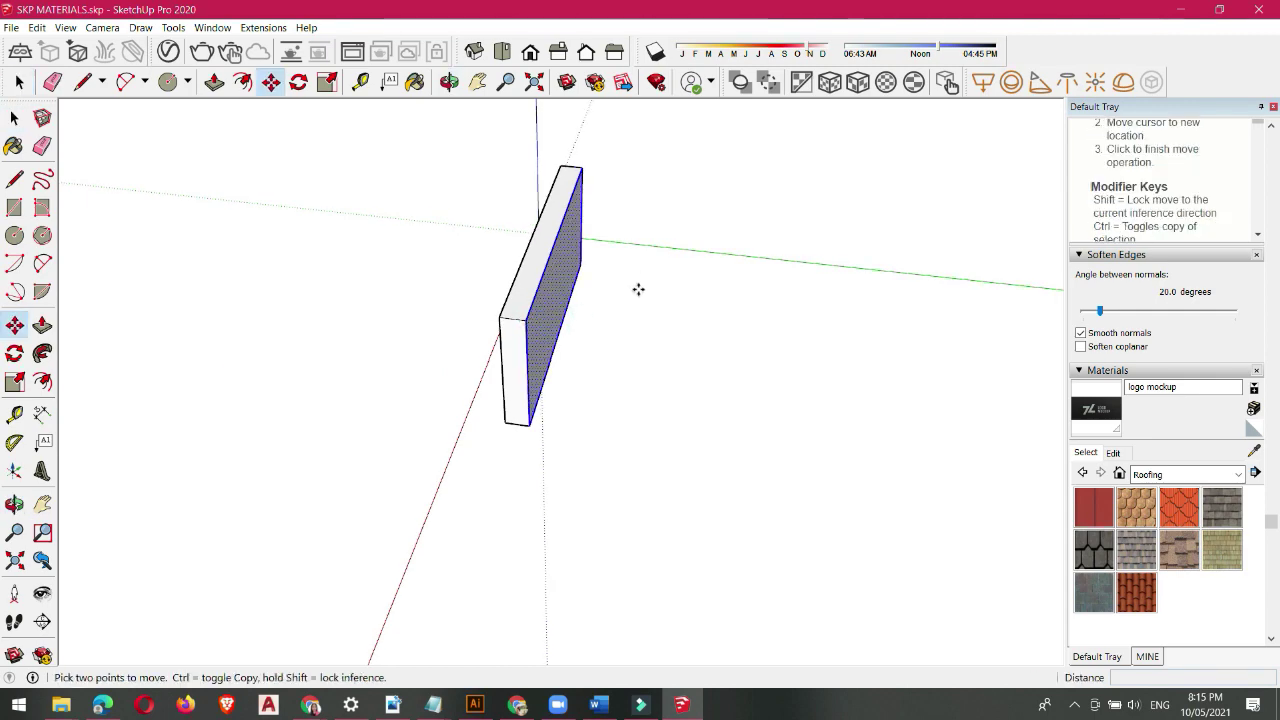
{"action": "left_click", "coordinate": [583, 265]}
{"action": "middle_click_drag", "start_coordinate": [509, 491], "coordinate": [797, 537]}
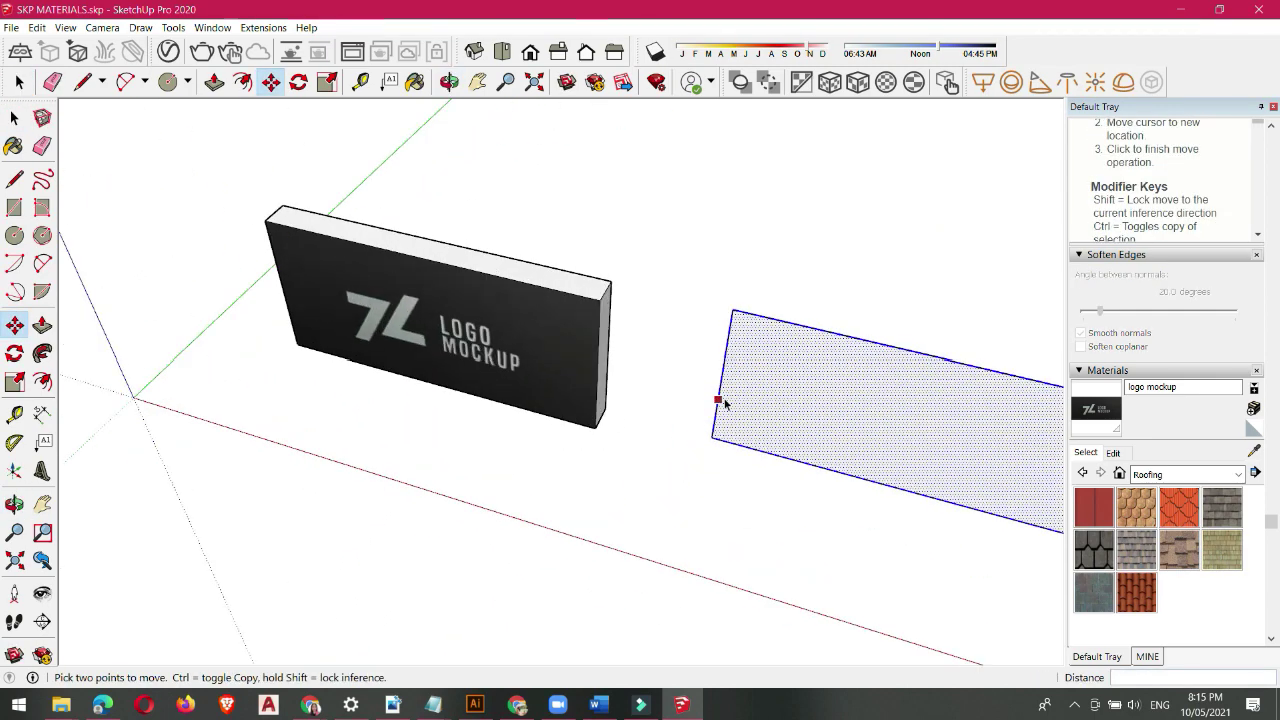
Step: Push/Pull the copied face 0.23 m into a second slab, matching the logo slab's thickness
{"action": "scroll", "coordinate": [725, 403], "scroll_direction": "up", "scroll_amount": 1}
{"action": "key", "text": "space"}
{"action": "left_click", "coordinate": [751, 359]}
{"action": "key", "text": "p"}
{"action": "left_click", "coordinate": [749, 342]}
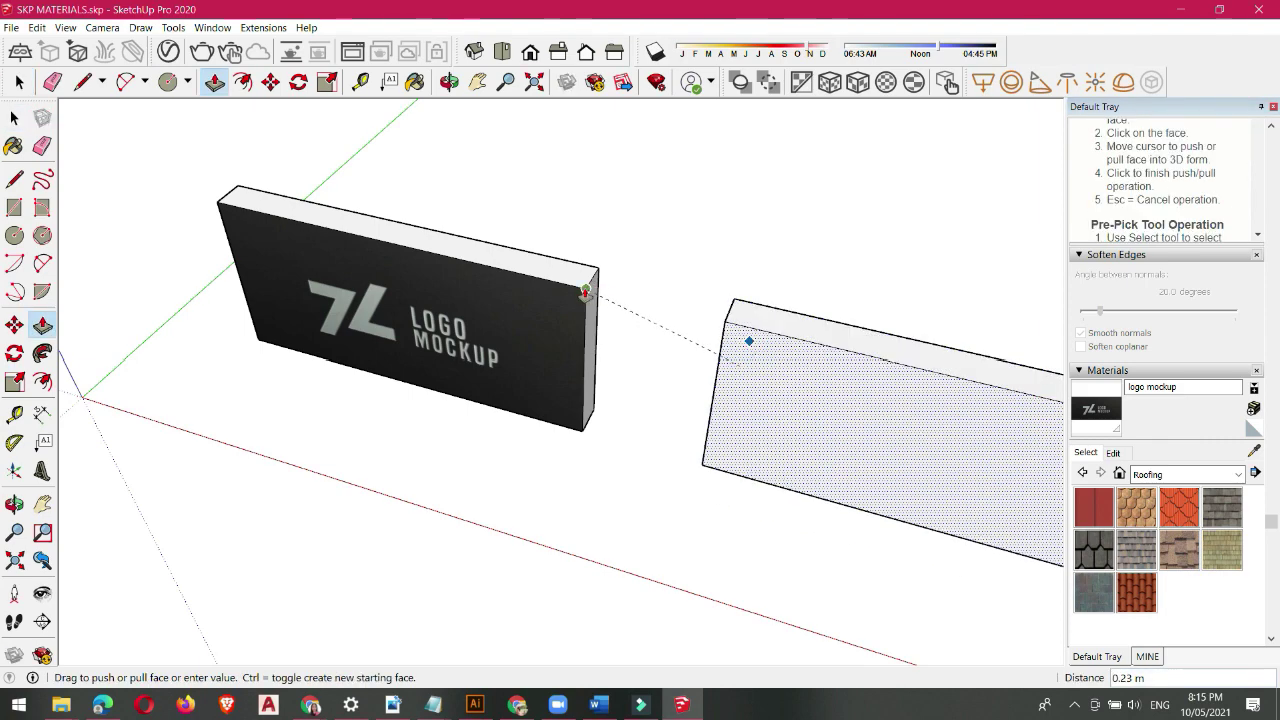
{"action": "left_click", "coordinate": [585, 291]}
{"action": "scroll", "coordinate": [420, 330], "scroll_direction": "down", "scroll_amount": 3}
{"action": "middle_click_drag", "start_coordinate": [420, 334], "coordinate": [870, 323]}
{"action": "scroll", "coordinate": [552, 277], "scroll_direction": "up", "scroll_amount": 3}
{"action": "key", "text": "space"}
{"action": "scroll", "coordinate": [557, 274], "scroll_direction": "down", "scroll_amount": 2}
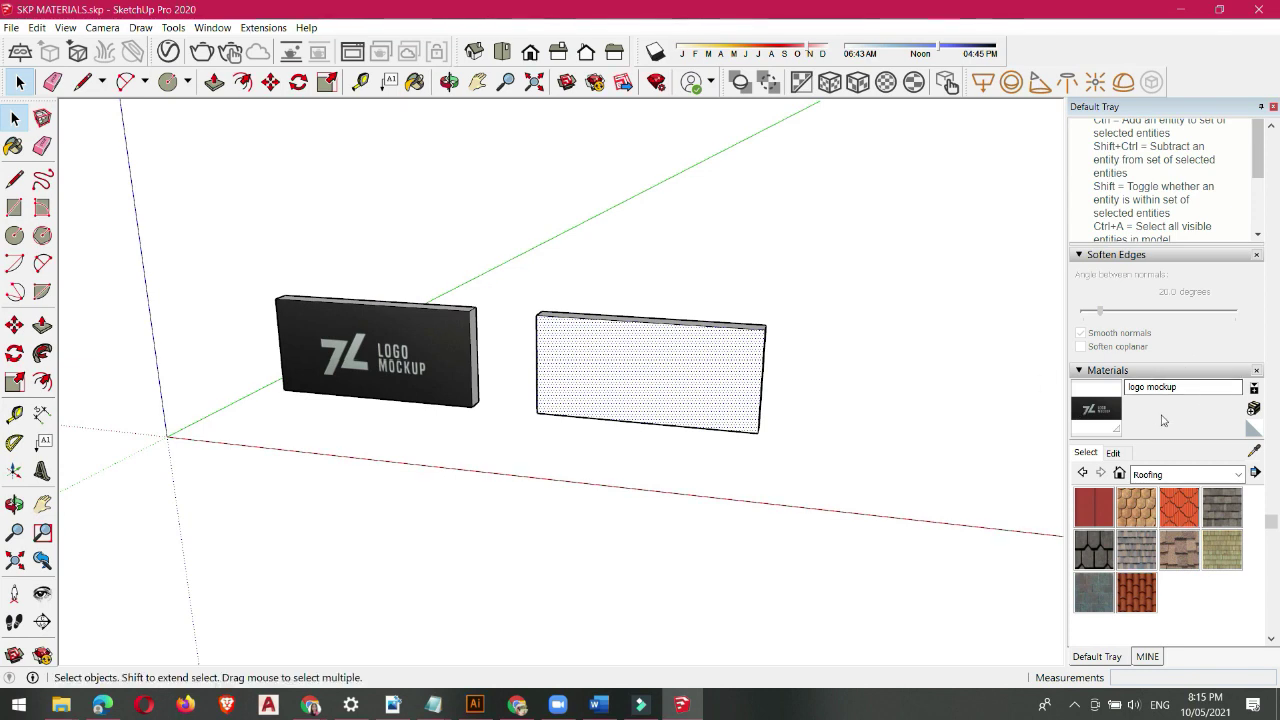
Step: Start creating a new material and re-enable its texture image option to choose a different image file
{"action": "scroll", "coordinate": [1166, 410], "scroll_direction": "down", "scroll_amount": 2}
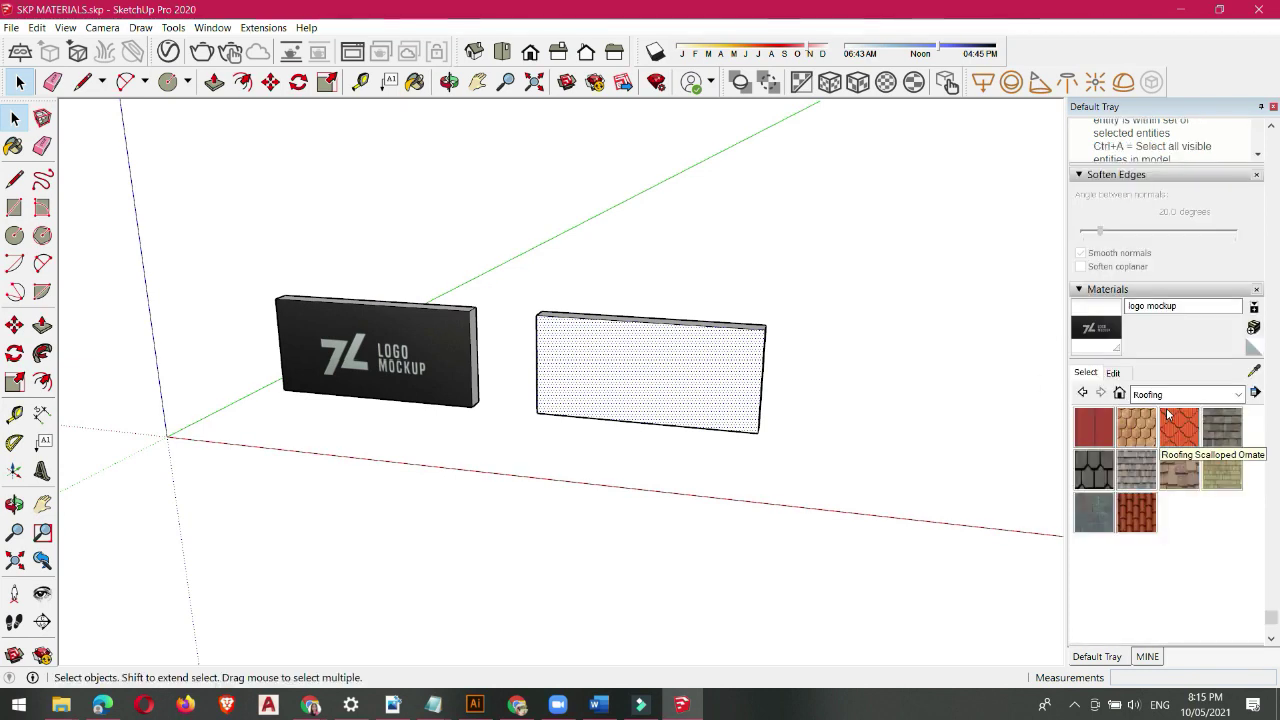
{"action": "left_click", "coordinate": [1253, 328]}
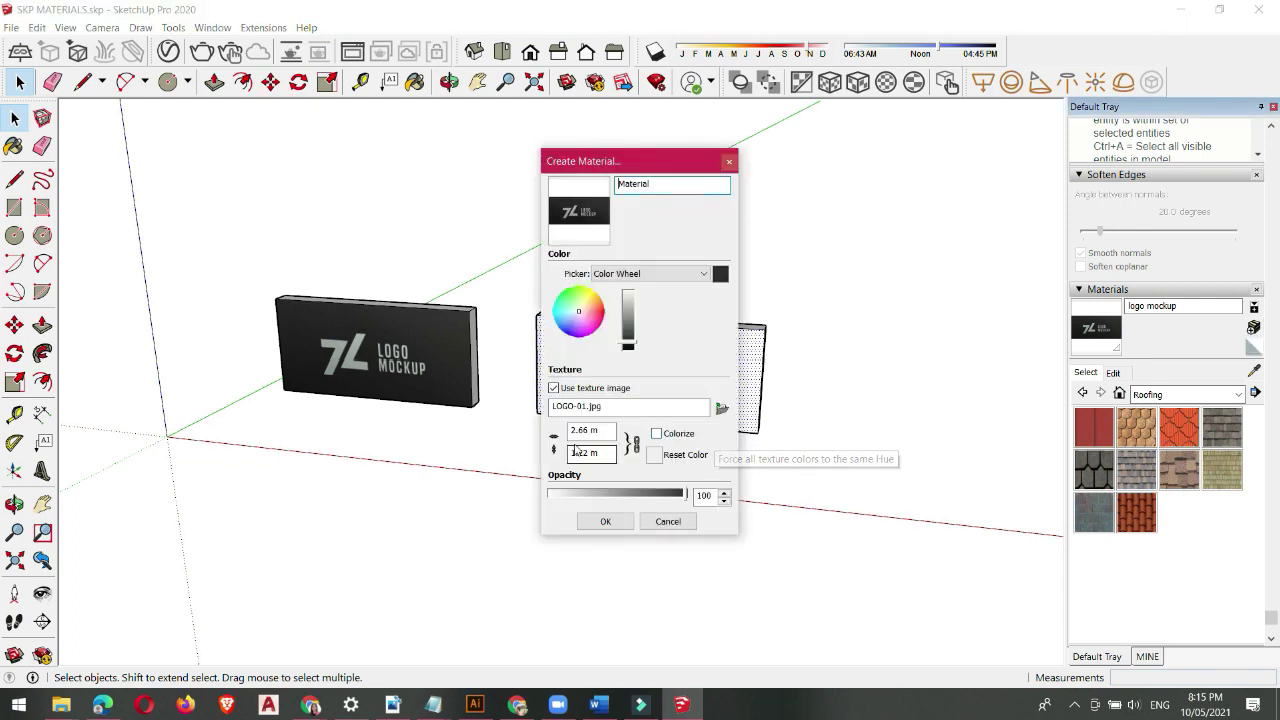
{"action": "left_click_drag", "start_coordinate": [673, 161], "coordinate": [667, 133]}
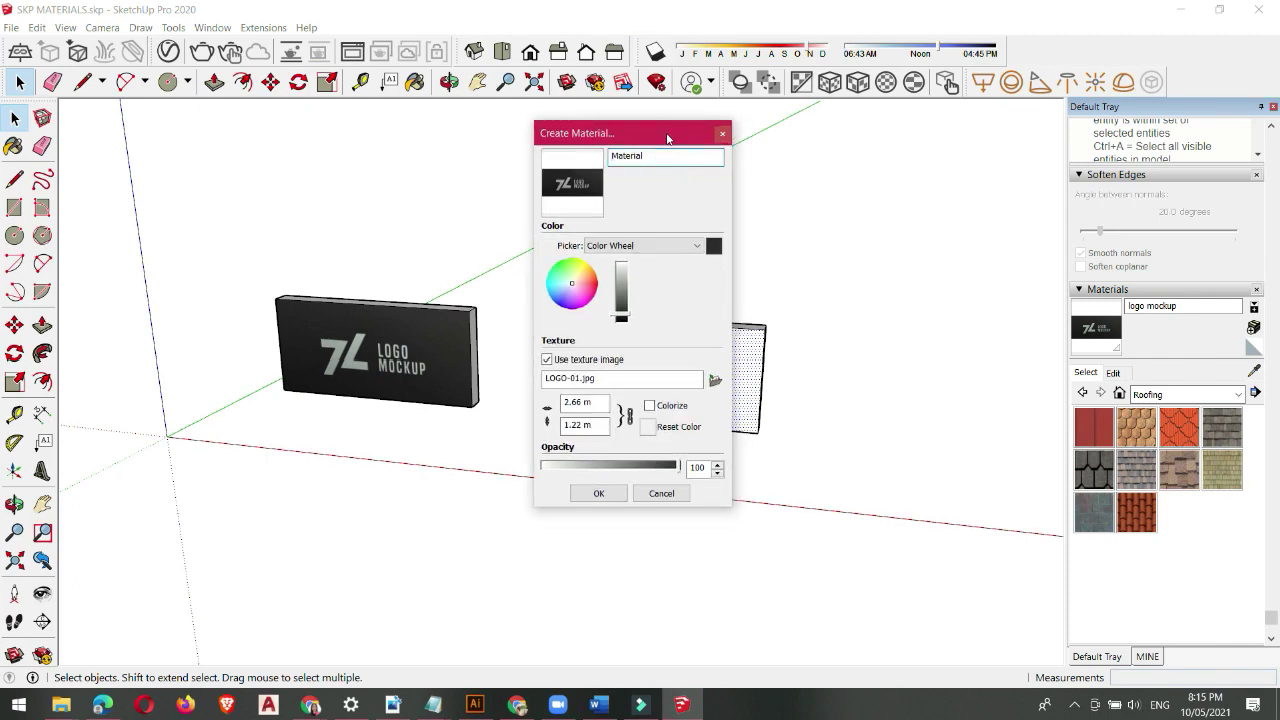
{"action": "left_click", "coordinate": [548, 360]}
{"action": "left_click", "coordinate": [548, 360]}
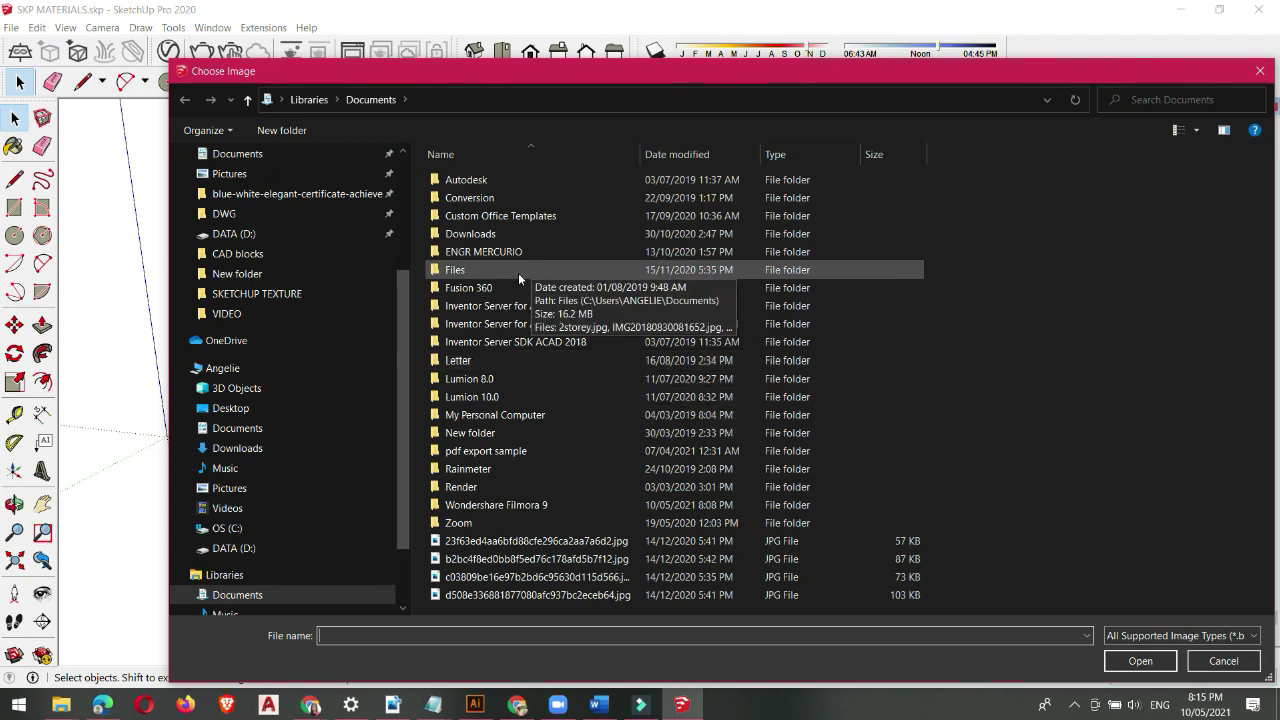
Step: Load 158_dark old parquet PBR texture-seamless.jpg from the Sketchup Textures folder under WORKS > Materials as the new material's texture
{"action": "left_click", "coordinate": [222, 234]}
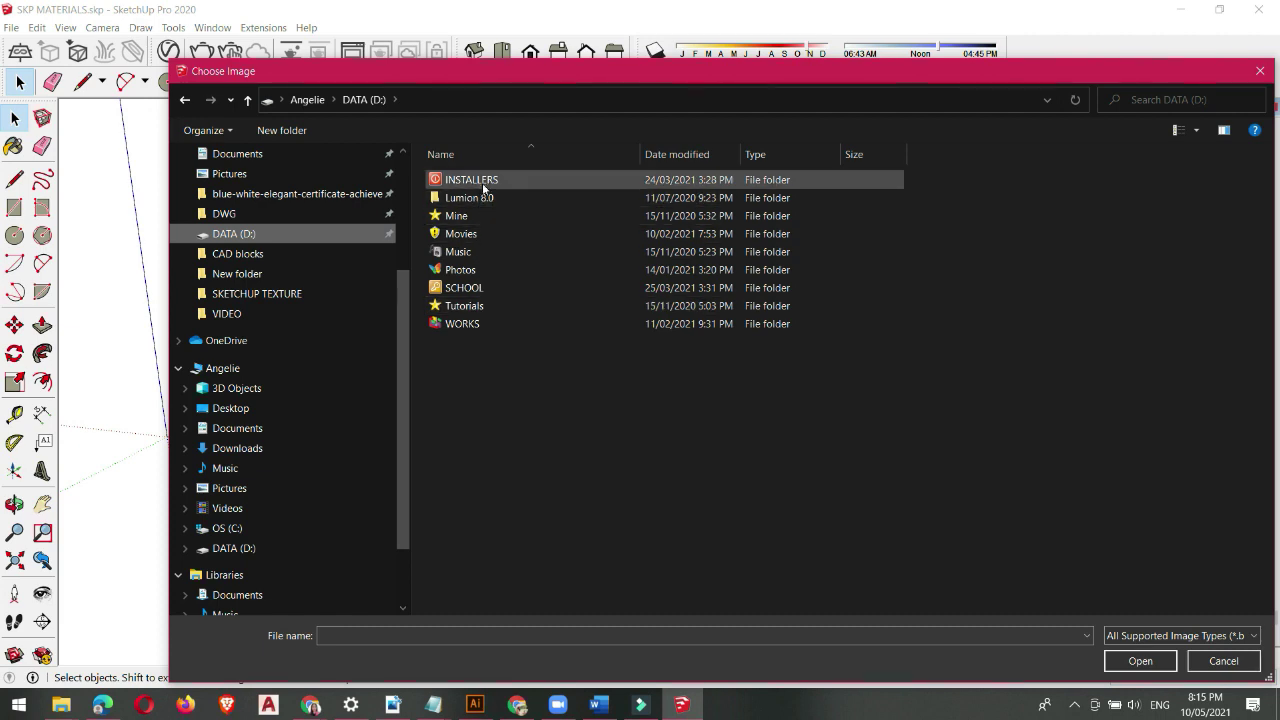
{"action": "double_click", "coordinate": [466, 324]}
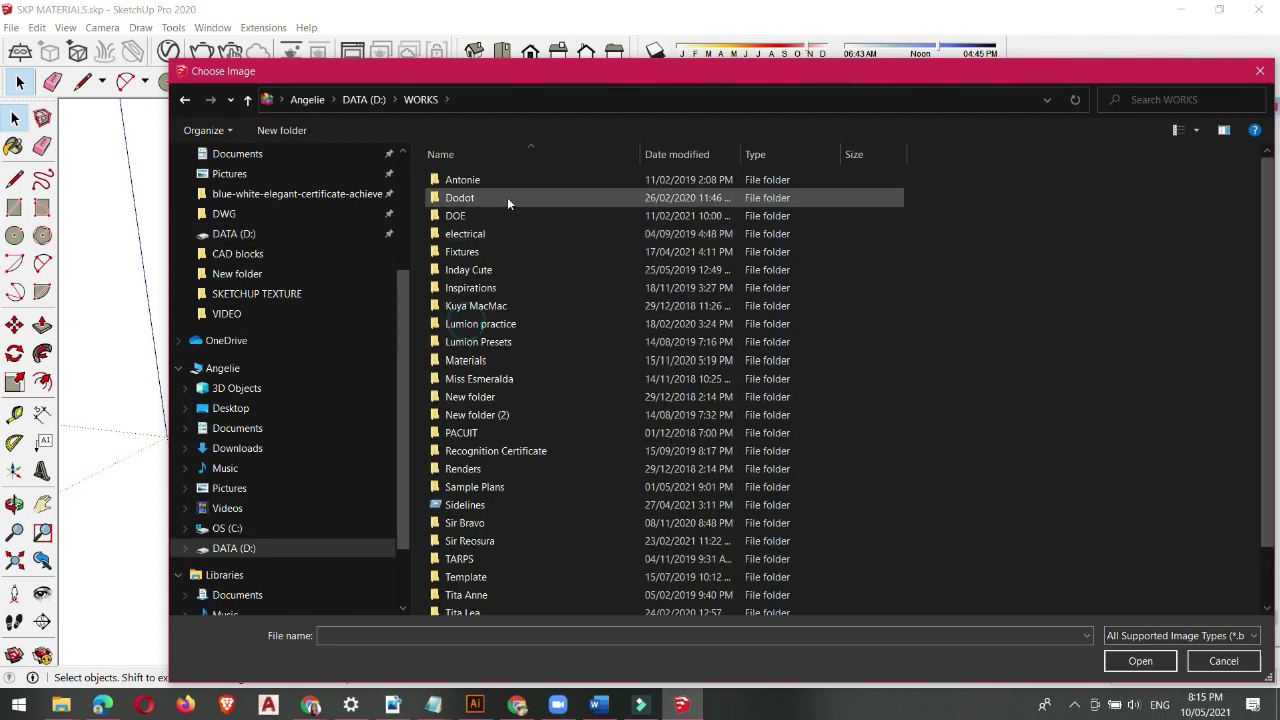
{"action": "double_click", "coordinate": [488, 358]}
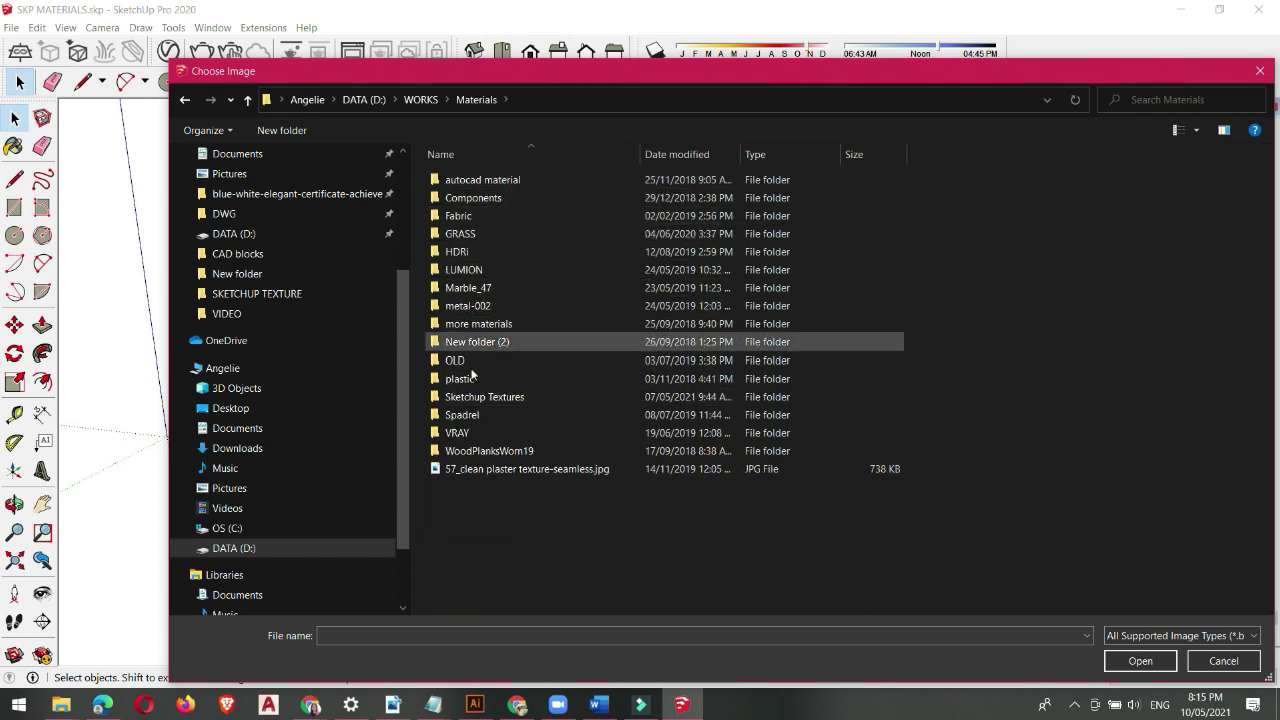
{"action": "double_click", "coordinate": [512, 397]}
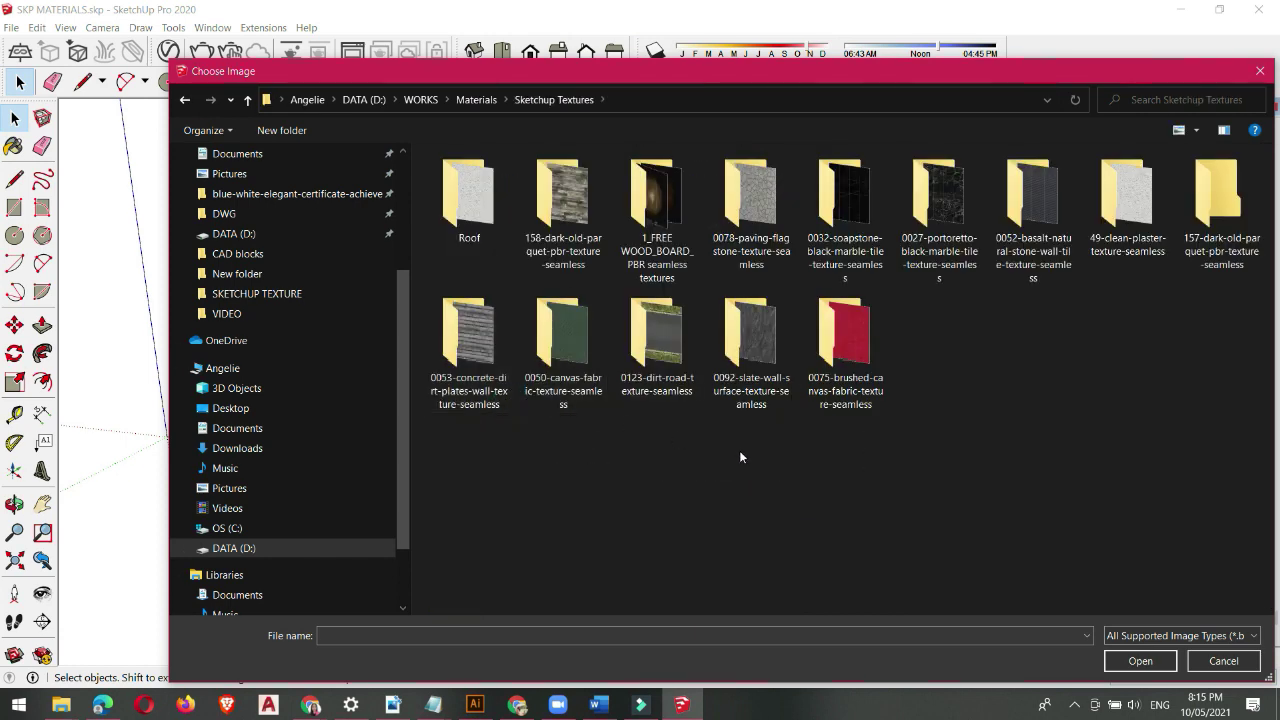
{"action": "double_click", "coordinate": [580, 225]}
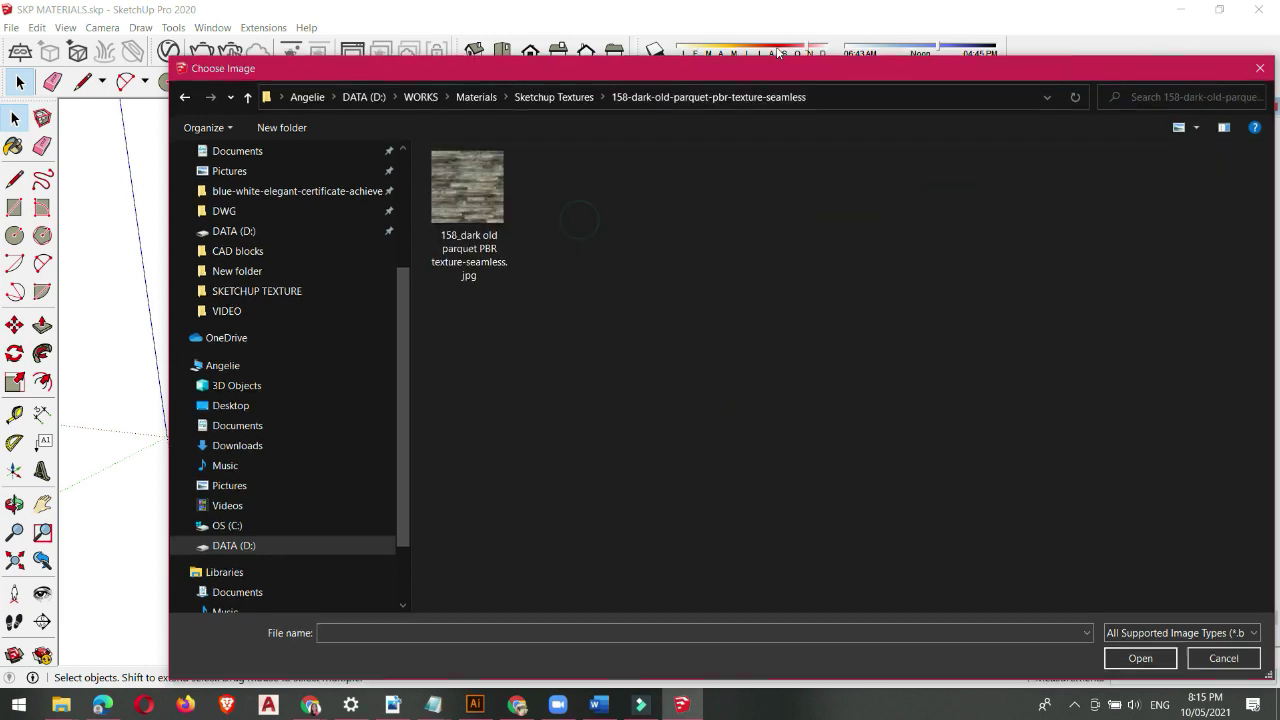
{"action": "left_click_drag", "start_coordinate": [773, 58], "coordinate": [773, 56]}
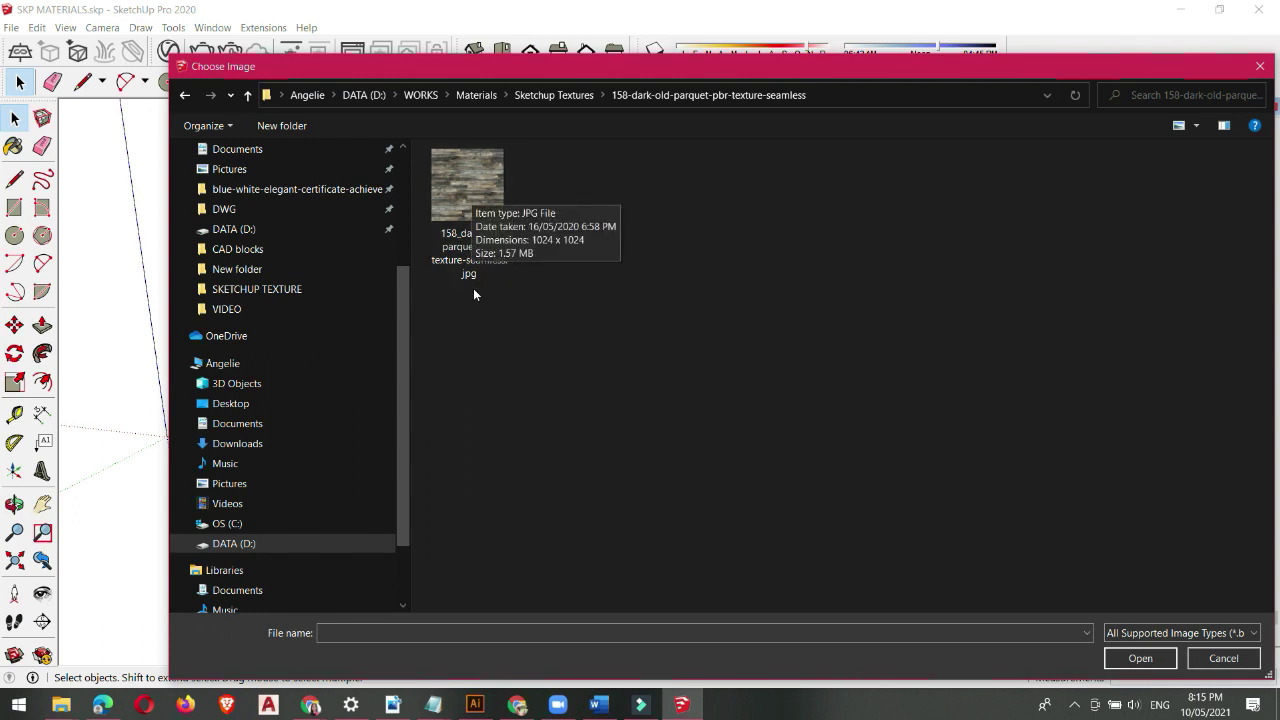
{"action": "left_click", "coordinate": [471, 184]}
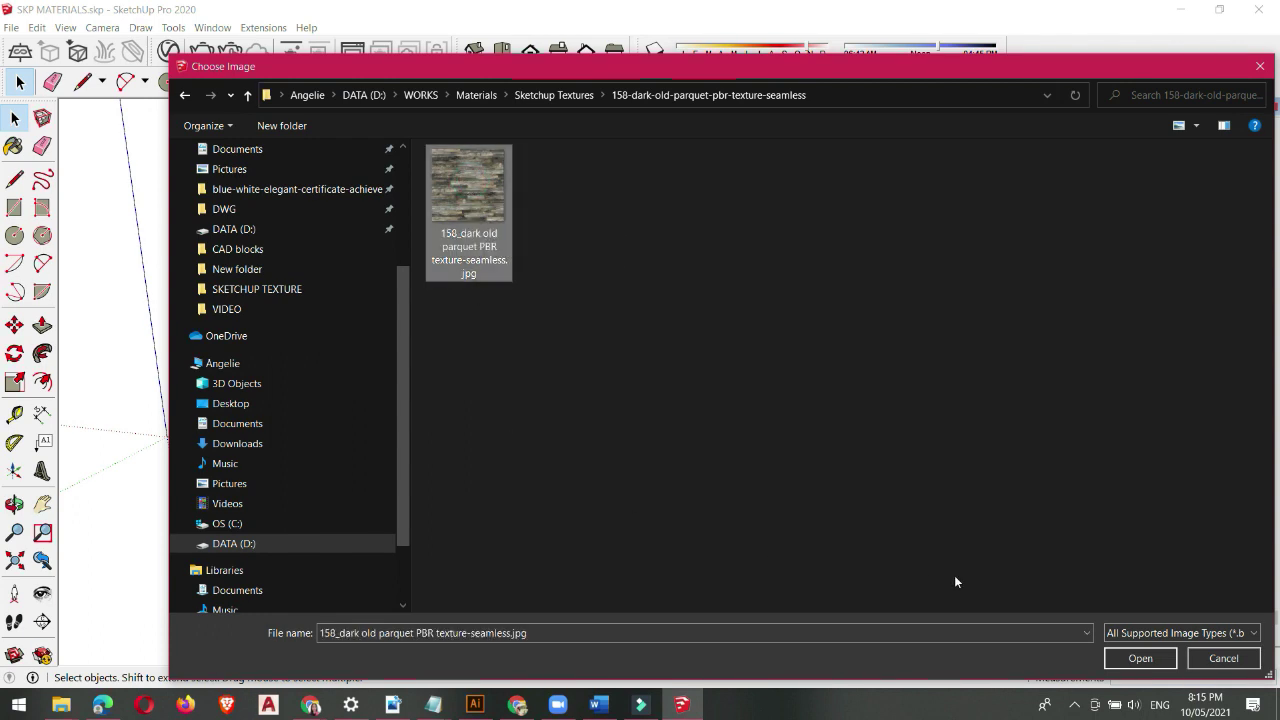
{"action": "left_click", "coordinate": [1139, 659]}
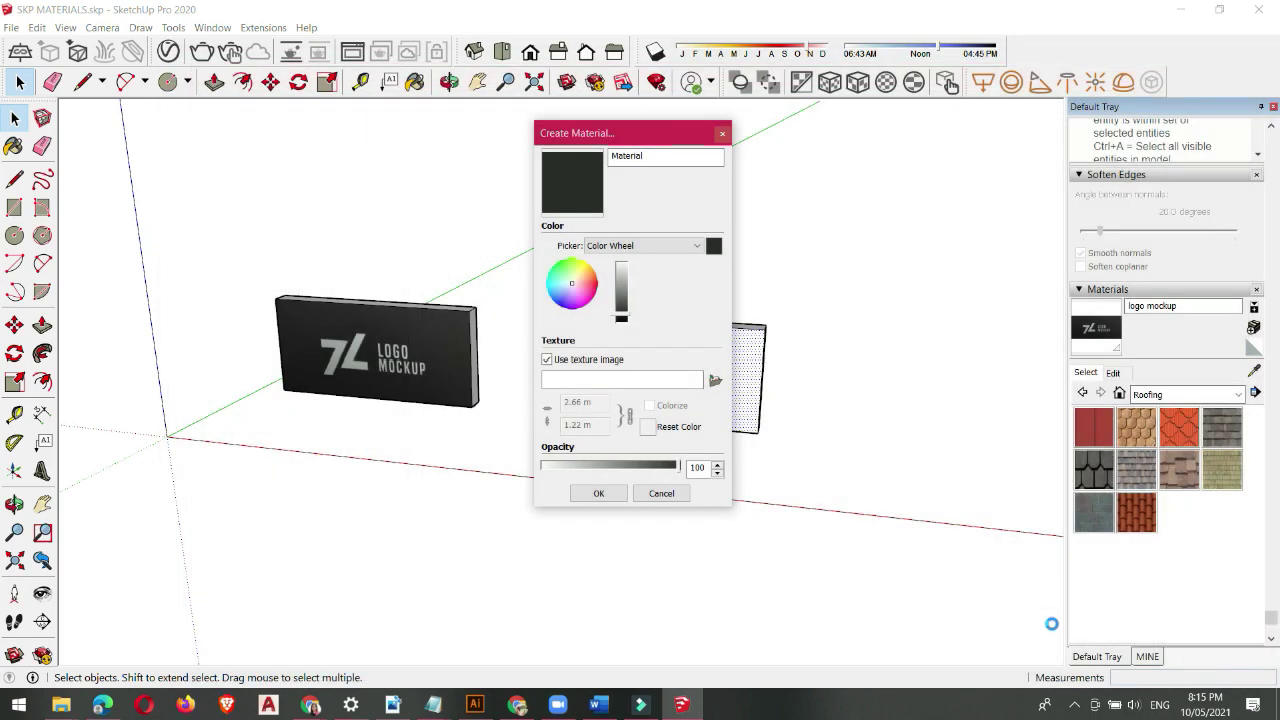
Step: Name the new material "stone clad-01" and create it
{"action": "left_click_drag", "start_coordinate": [604, 132], "coordinate": [674, 129]}
{"action": "double_click", "coordinate": [727, 149]}
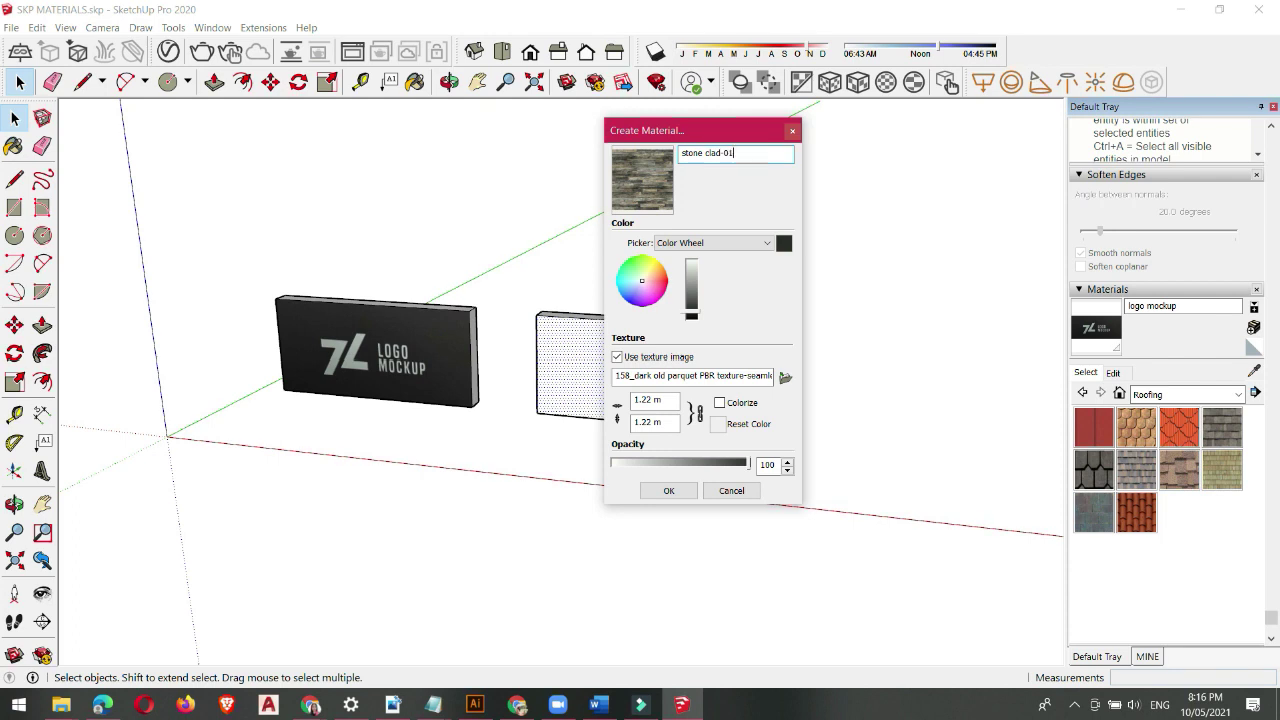
{"action": "left_click", "coordinate": [666, 491]}
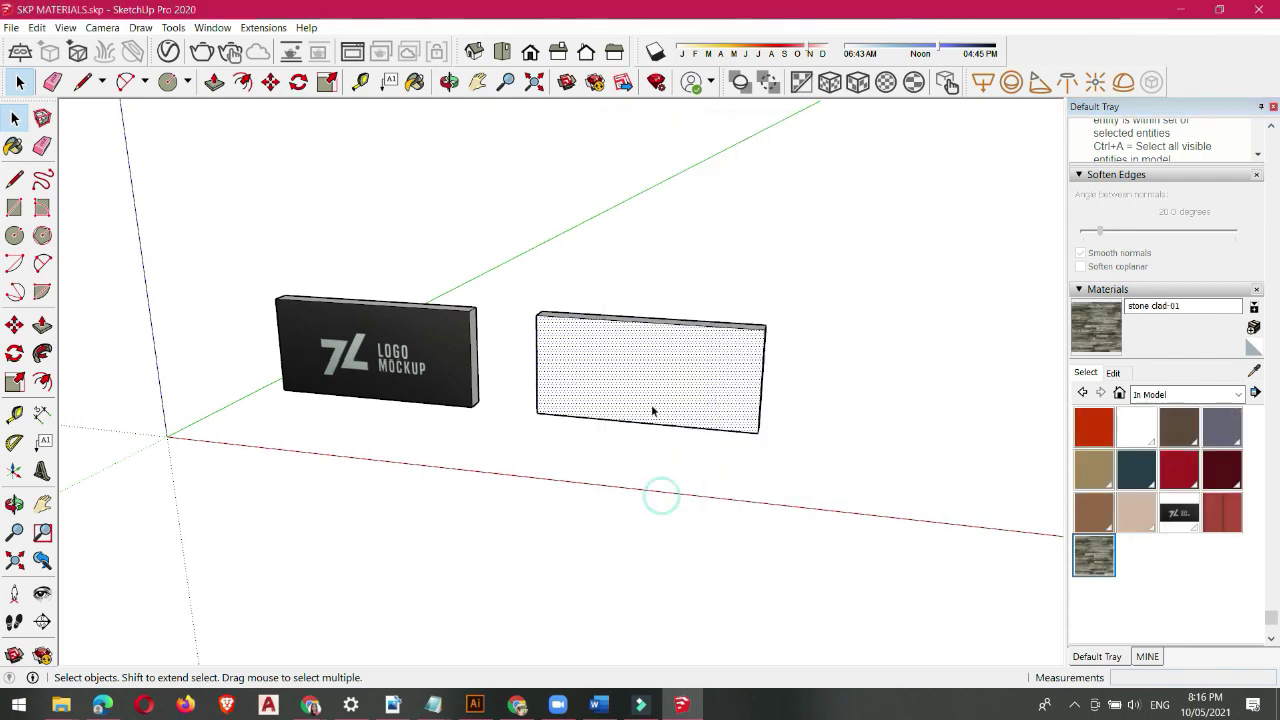
Step: Paint the large front face of the second slab with the stone clad-01 material
{"action": "left_click", "coordinate": [1104, 340]}
{"action": "scroll", "coordinate": [700, 371], "scroll_direction": "up", "scroll_amount": 5}
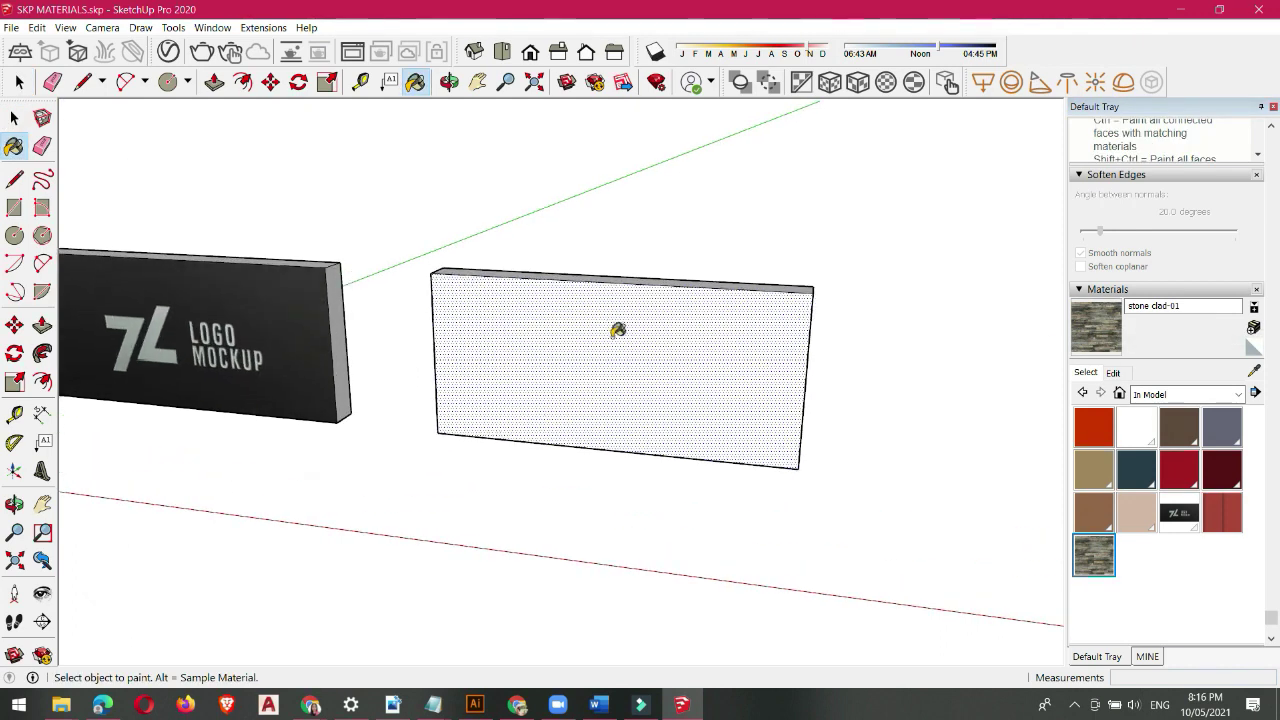
{"action": "middle_click_drag", "start_coordinate": [549, 333], "coordinate": [545, 332]}
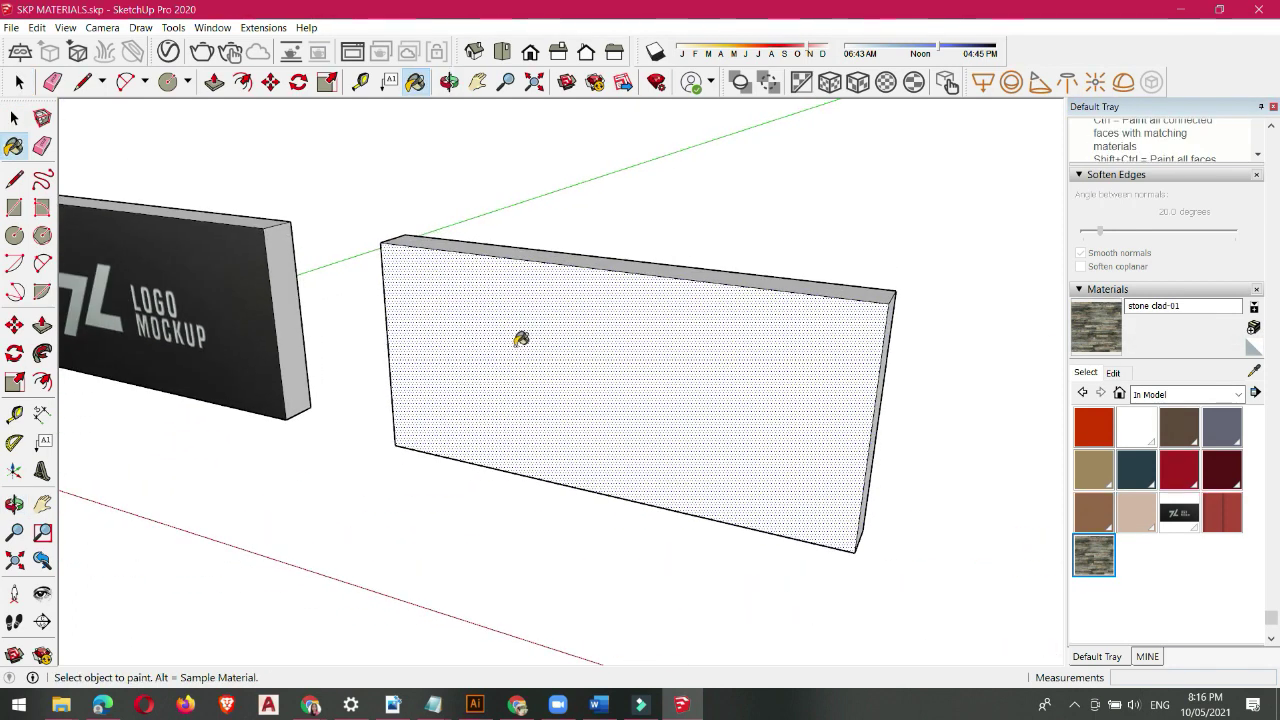
{"action": "left_click", "coordinate": [521, 339]}
{"action": "scroll", "coordinate": [527, 365], "scroll_direction": "down", "scroll_amount": 4}
{"action": "scroll", "coordinate": [560, 305], "scroll_direction": "up", "scroll_amount": 8}
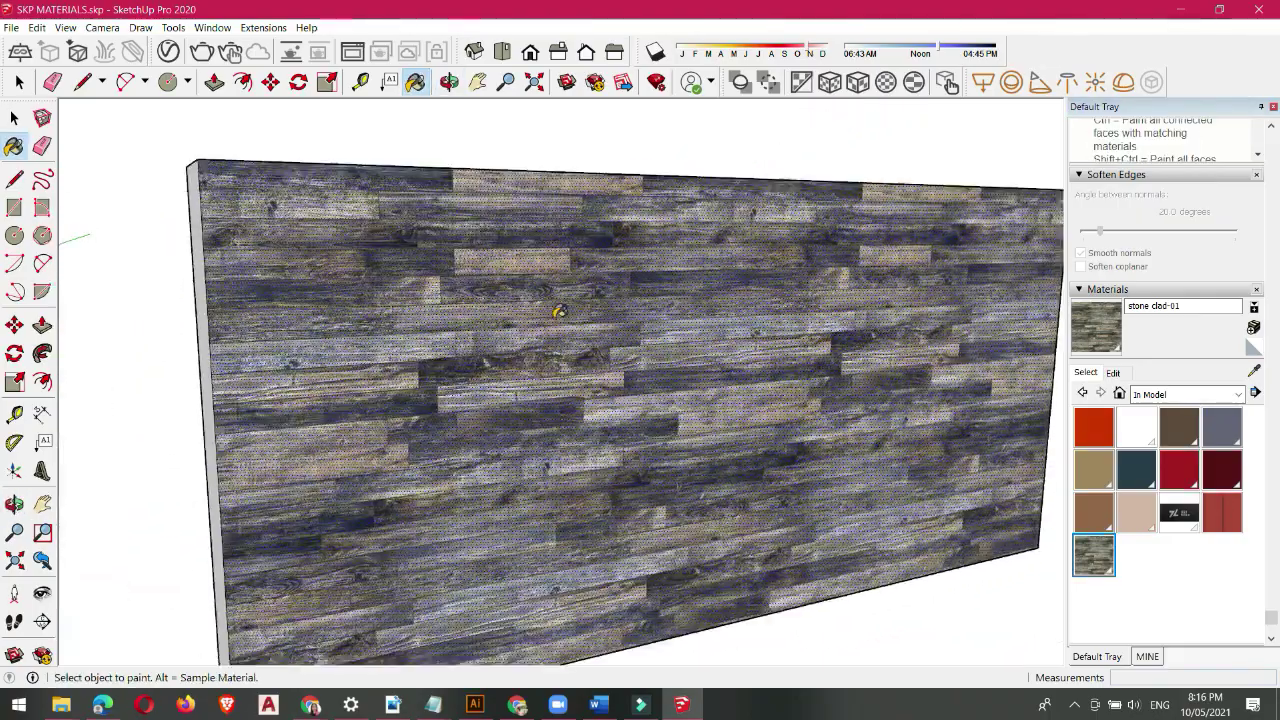
{"action": "middle_click_drag", "start_coordinate": [558, 311], "coordinate": [677, 306]}
{"action": "scroll", "coordinate": [634, 314], "scroll_direction": "down", "scroll_amount": 4}
{"action": "scroll", "coordinate": [680, 312], "scroll_direction": "down", "scroll_amount": 3}
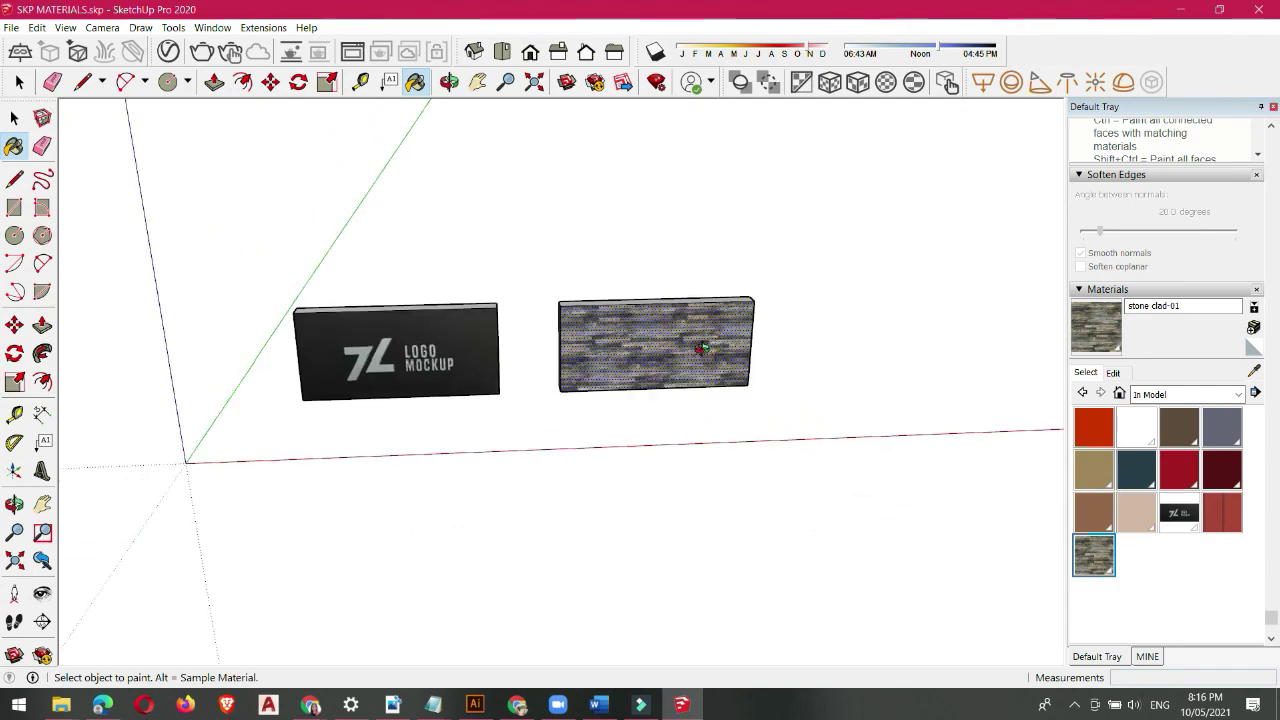
{"action": "key", "text": "space"}
{"action": "left_click", "coordinate": [11, 27]}
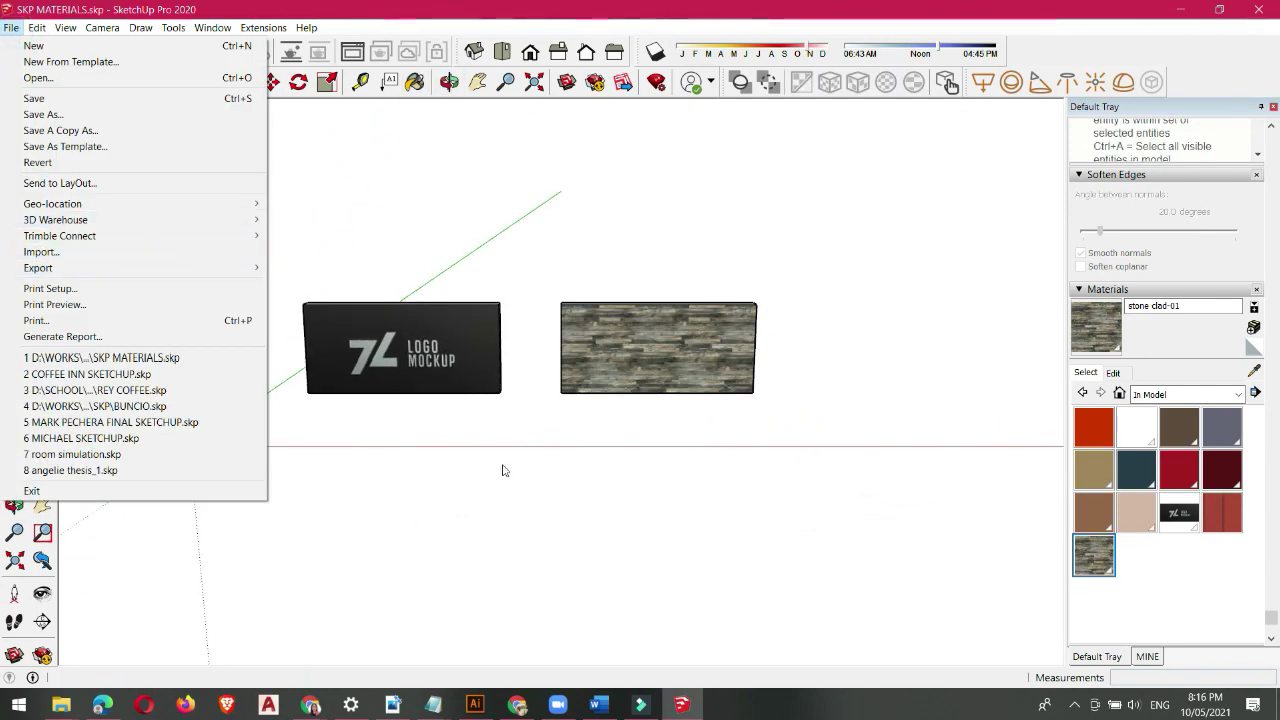
{"action": "left_click", "coordinate": [604, 531]}
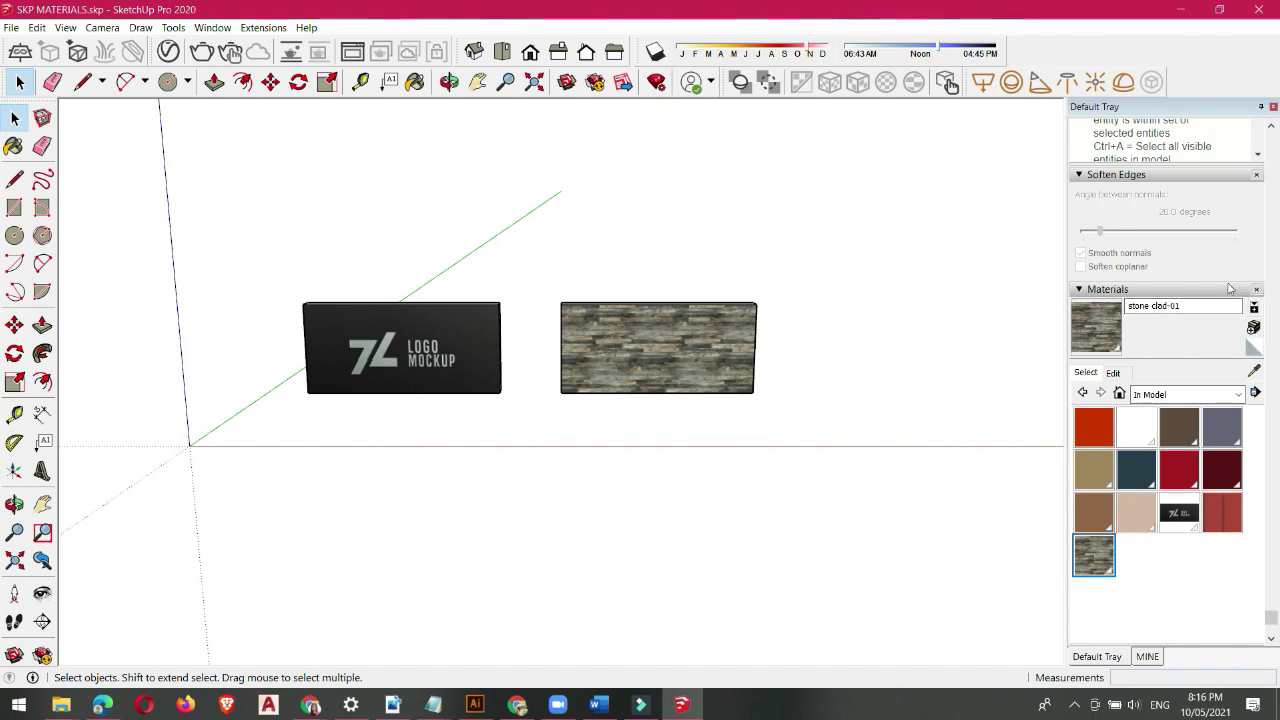
Step: Undock the Default Tray, place it over the drawing area and lengthen it to show all material swatches
{"action": "left_click_drag", "start_coordinate": [1137, 104], "coordinate": [1279, 270]}
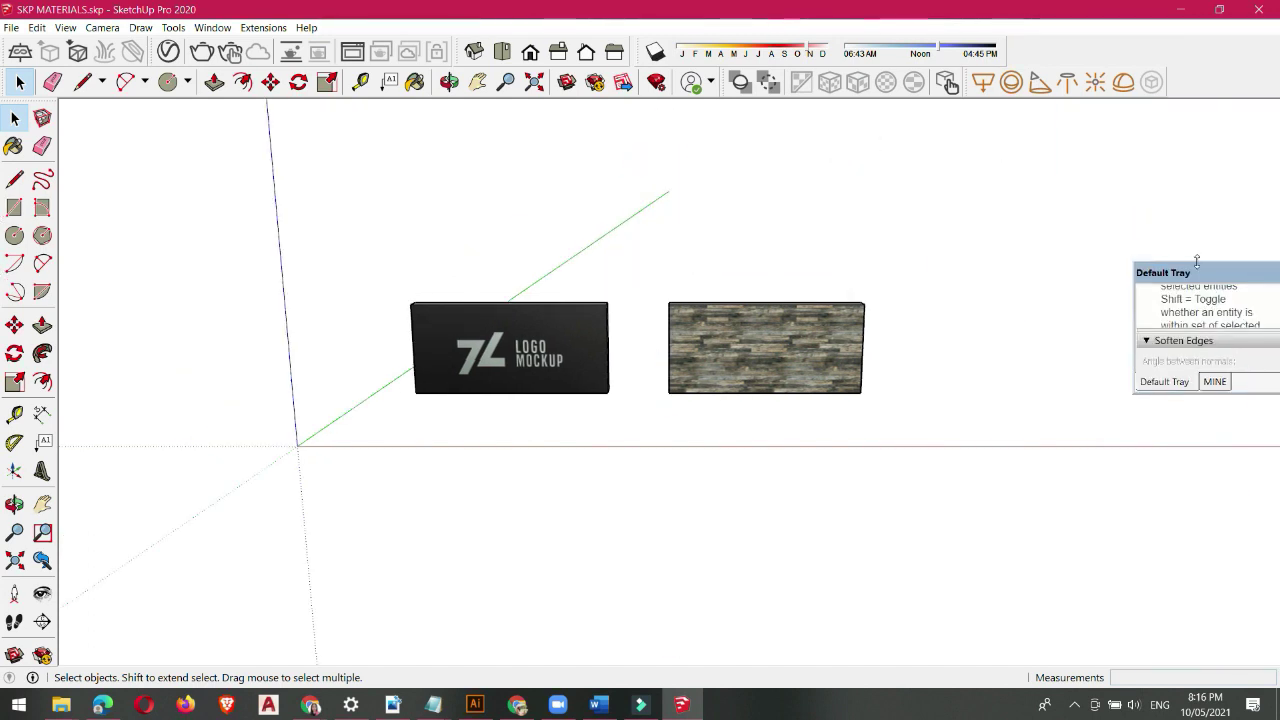
{"action": "left_click_drag", "start_coordinate": [1195, 272], "coordinate": [1108, 114]}
{"action": "left_click_drag", "start_coordinate": [1149, 222], "coordinate": [1150, 670]}
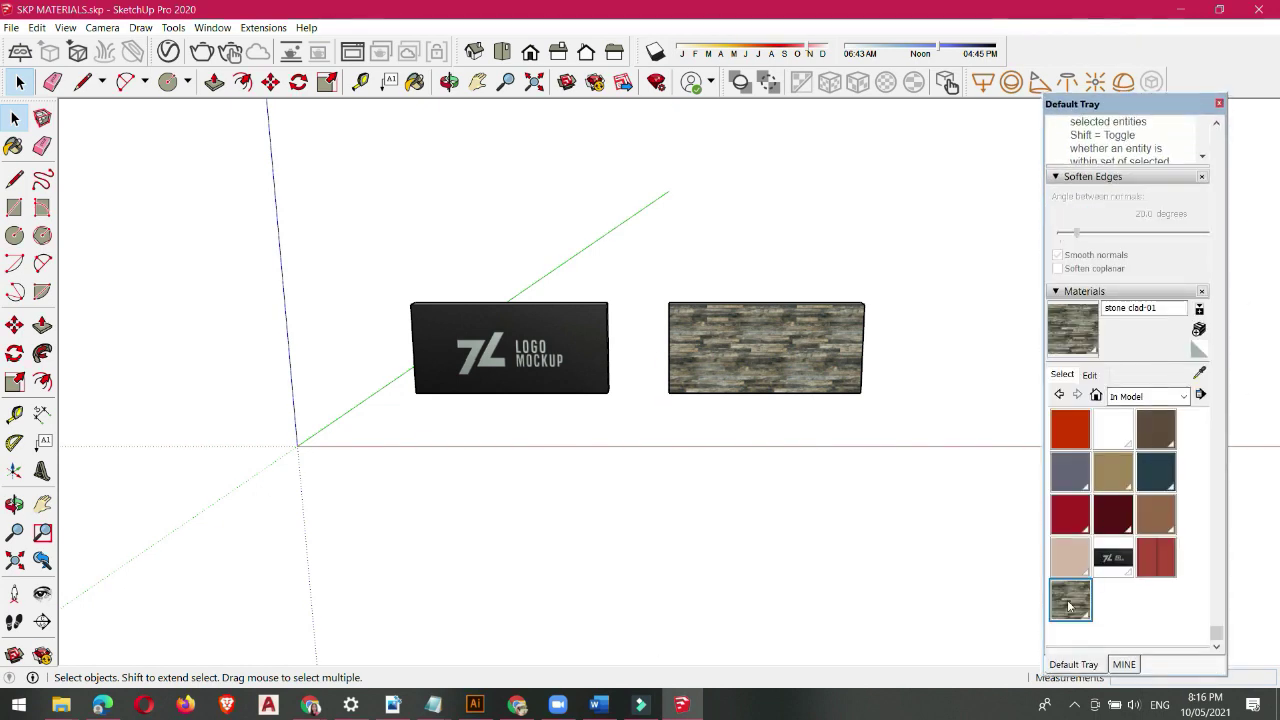
{"action": "left_click", "coordinate": [1113, 557]}
{"action": "left_click", "coordinate": [1068, 600]}
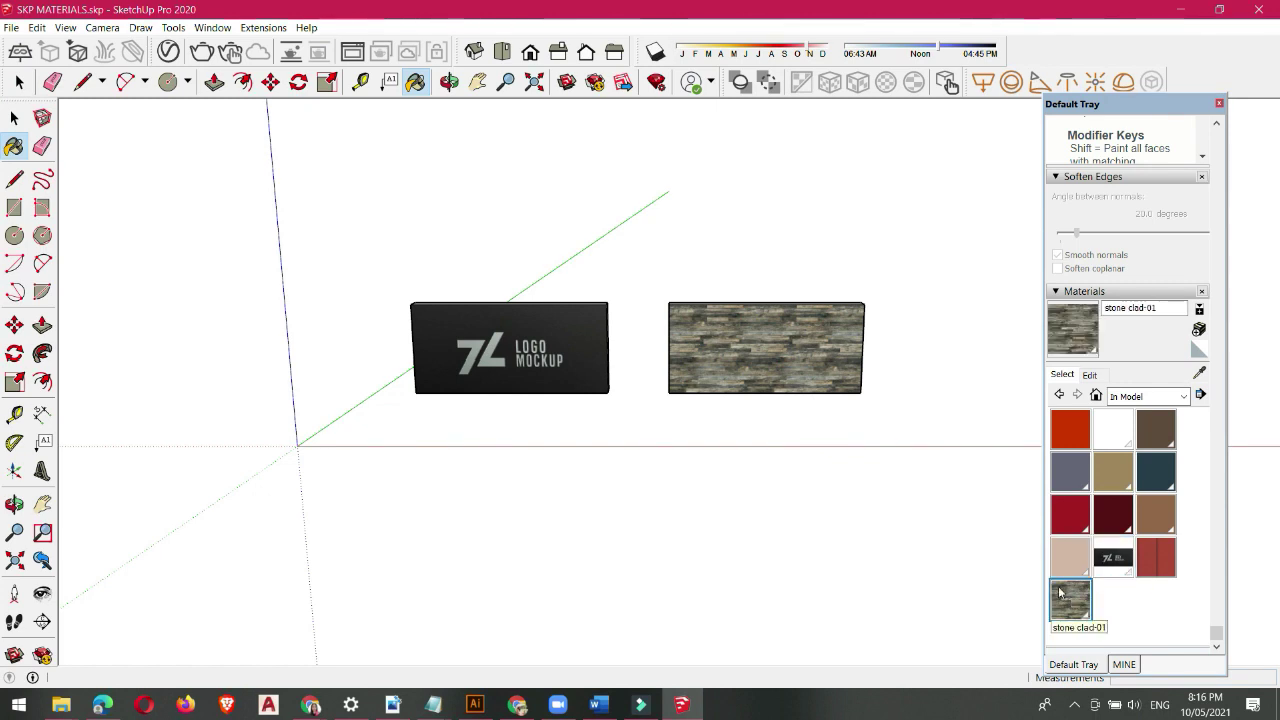
{"action": "scroll", "coordinate": [423, 332], "scroll_direction": "up", "scroll_amount": 2}
{"action": "scroll", "coordinate": [707, 274], "scroll_direction": "up", "scroll_amount": 2}
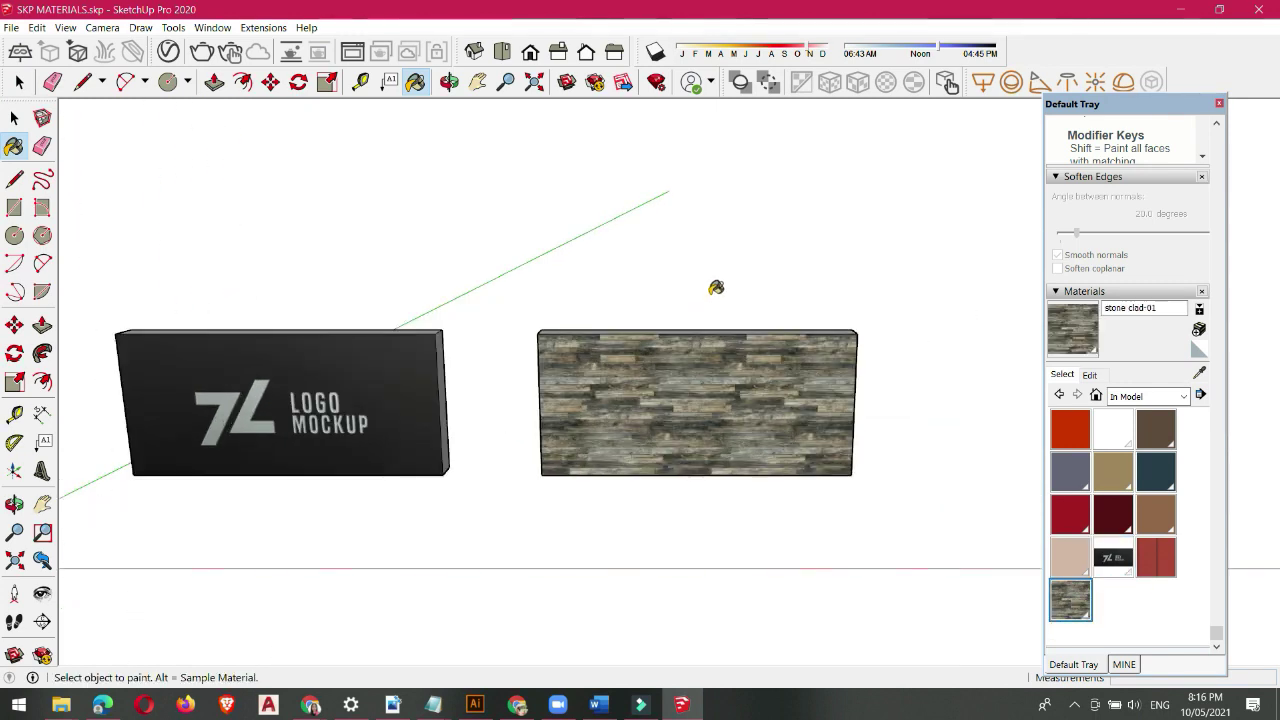
{"action": "middle_click_drag", "start_coordinate": [716, 287], "coordinate": [582, 303]}
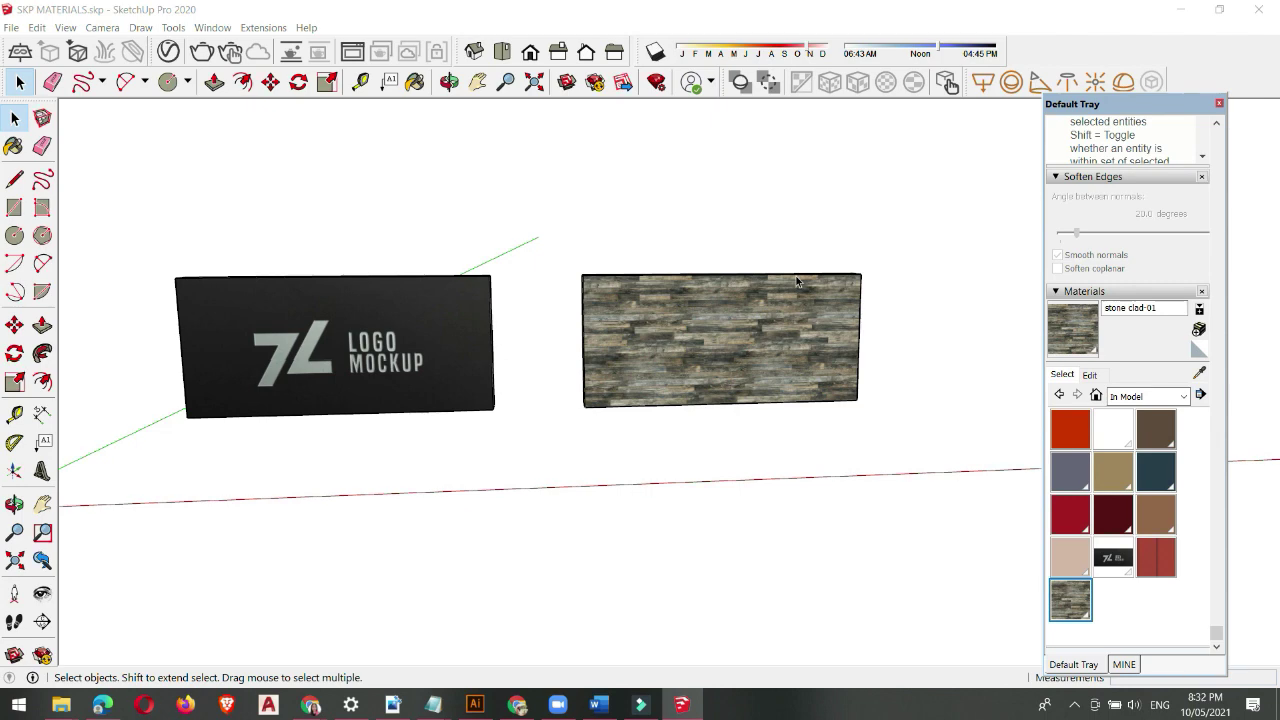
Step: Copy the second slab's back face with its edges along the red axis to a spot beyond the slab
{"action": "scroll", "coordinate": [740, 286], "scroll_direction": "down", "scroll_amount": 3}
{"action": "middle_click_drag", "start_coordinate": [986, 200], "coordinate": [629, 286]}
{"action": "left_click", "coordinate": [630, 274]}
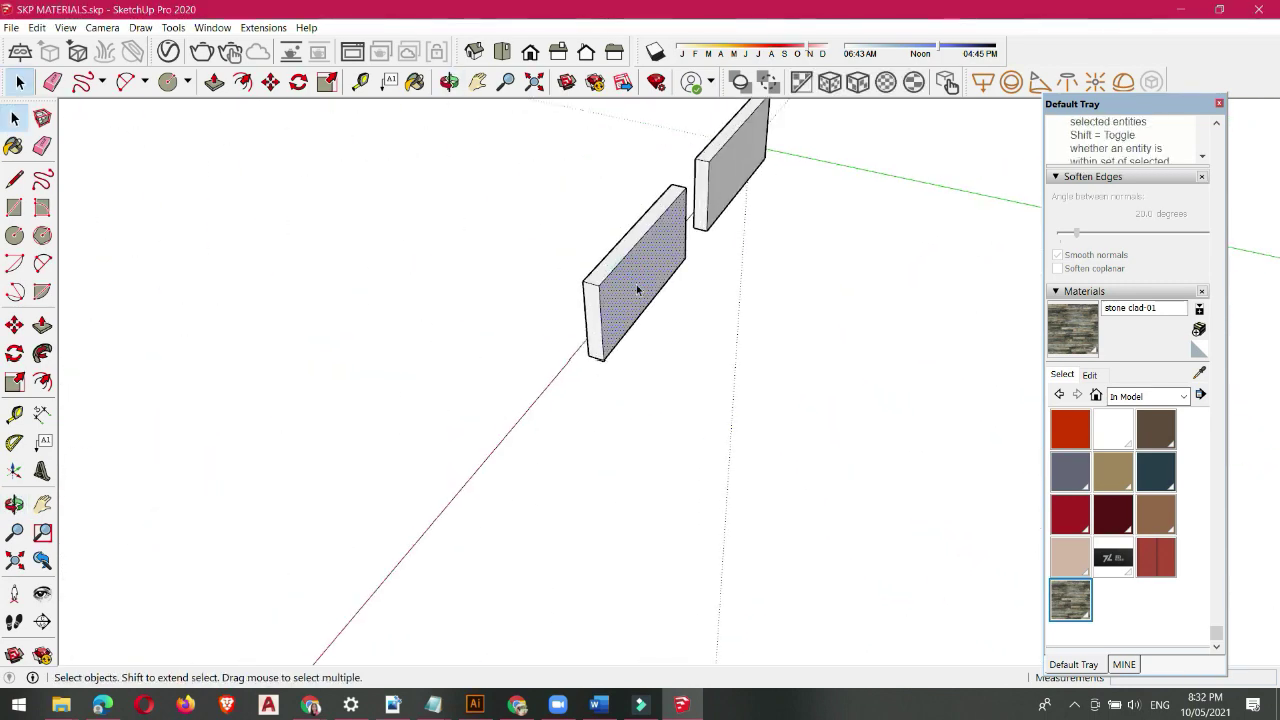
{"action": "key", "text": "m"}
{"action": "key", "text": "space"}
{"action": "double_click", "coordinate": [651, 274]}
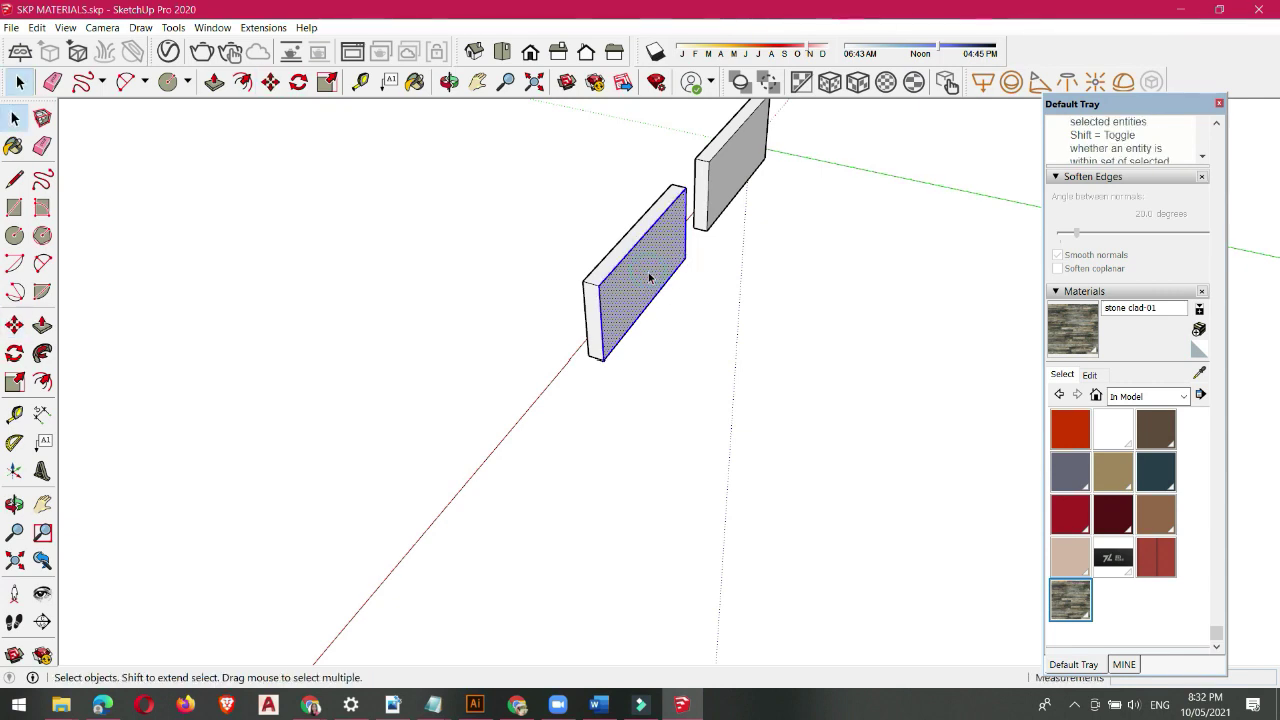
{"action": "key", "text": "m"}
{"action": "left_click", "coordinate": [685, 260]}
{"action": "left_click", "coordinate": [580, 408]}
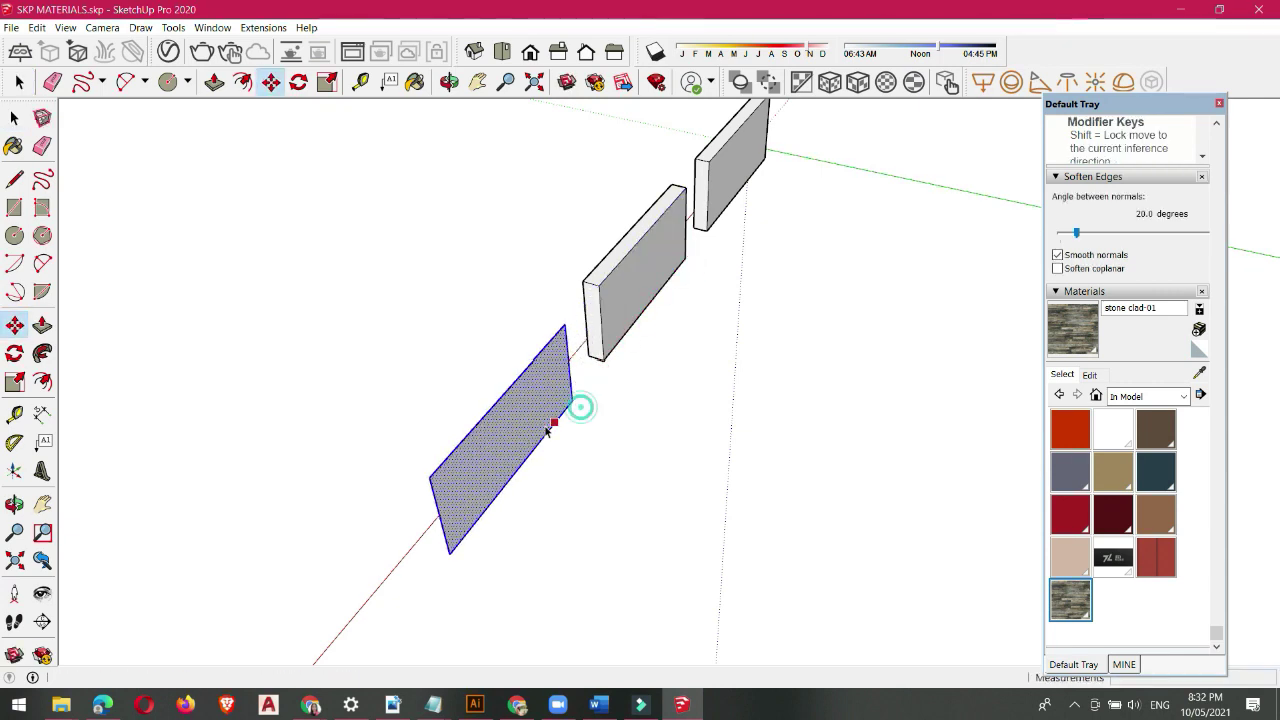
Step: Push/Pull the copied face into a solid block about 1.29 m thick
{"action": "scroll", "coordinate": [541, 430], "scroll_direction": "up", "scroll_amount": 1}
{"action": "key", "text": "space"}
{"action": "left_click", "coordinate": [541, 426]}
{"action": "key", "text": "p"}
{"action": "left_click_drag", "start_coordinate": [532, 430], "coordinate": [663, 449]}
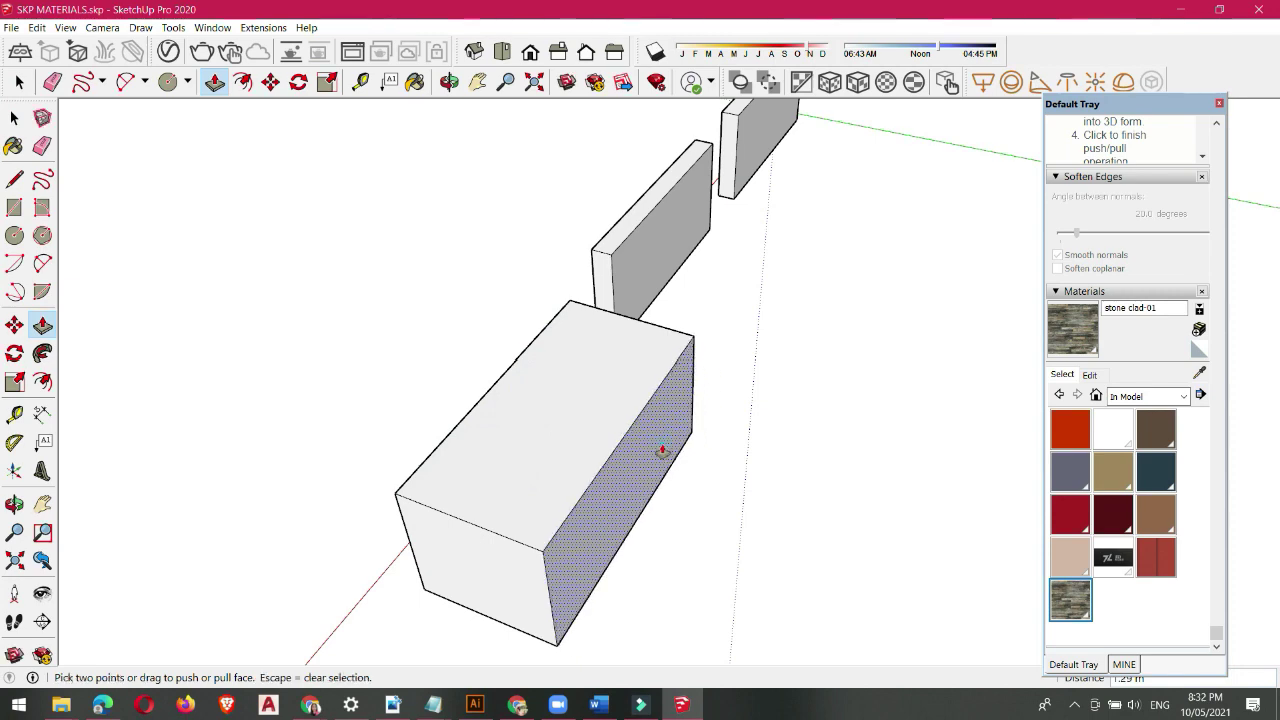
{"action": "middle_click_drag", "start_coordinate": [663, 449], "coordinate": [973, 338]}
{"action": "scroll", "coordinate": [657, 386], "scroll_direction": "up", "scroll_amount": 3}
{"action": "scroll", "coordinate": [626, 409], "scroll_direction": "down", "scroll_amount": 2}
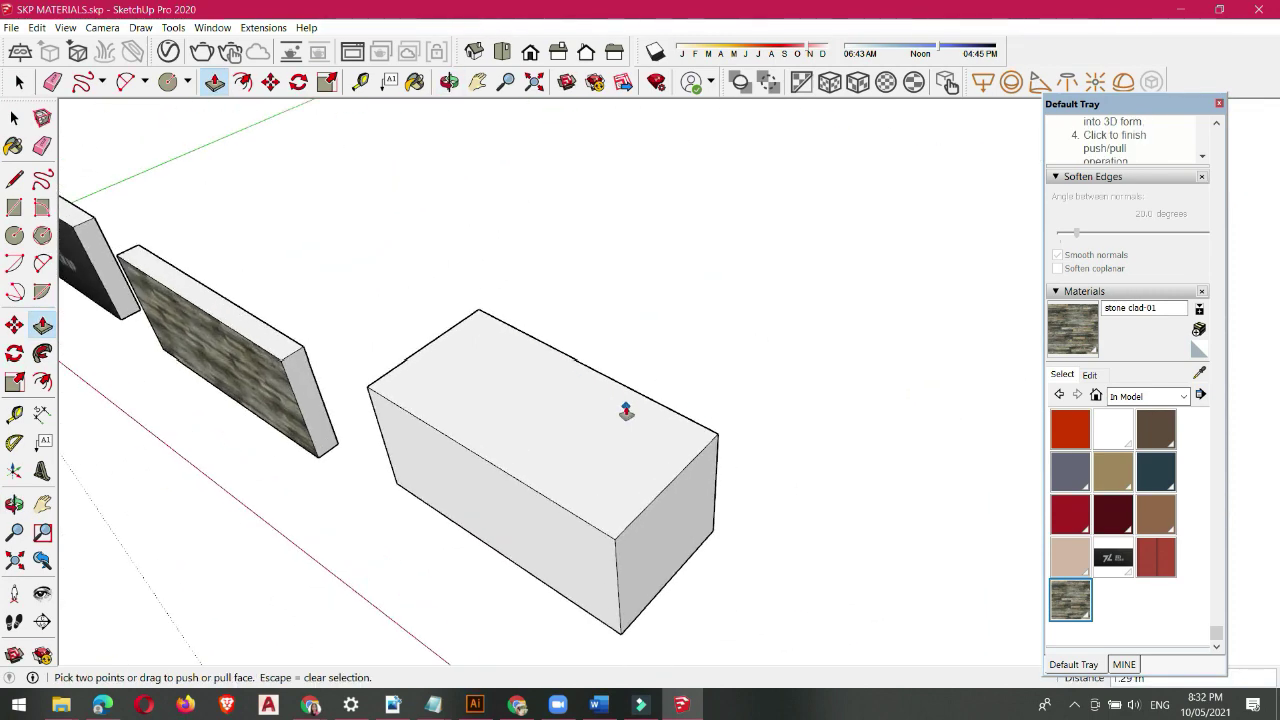
{"action": "scroll", "coordinate": [629, 409], "scroll_direction": "up", "scroll_amount": 1}
{"action": "key", "text": "space"}
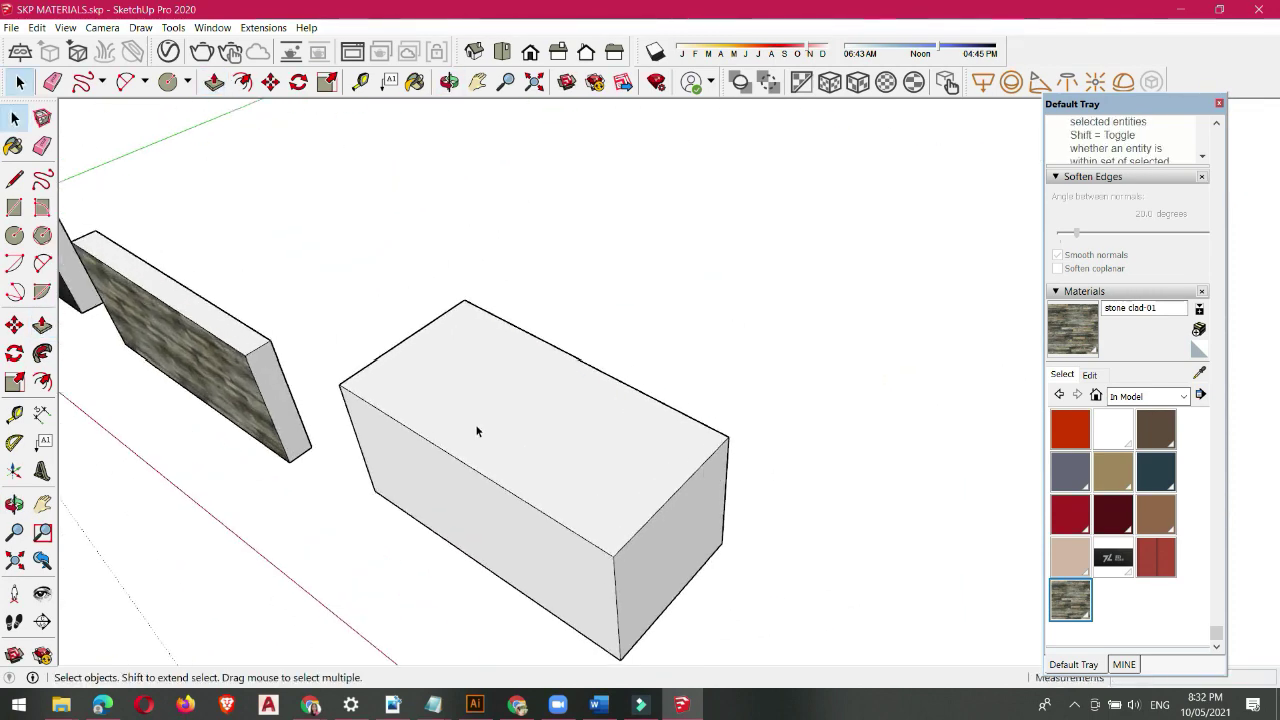
{"action": "key", "text": "a"}
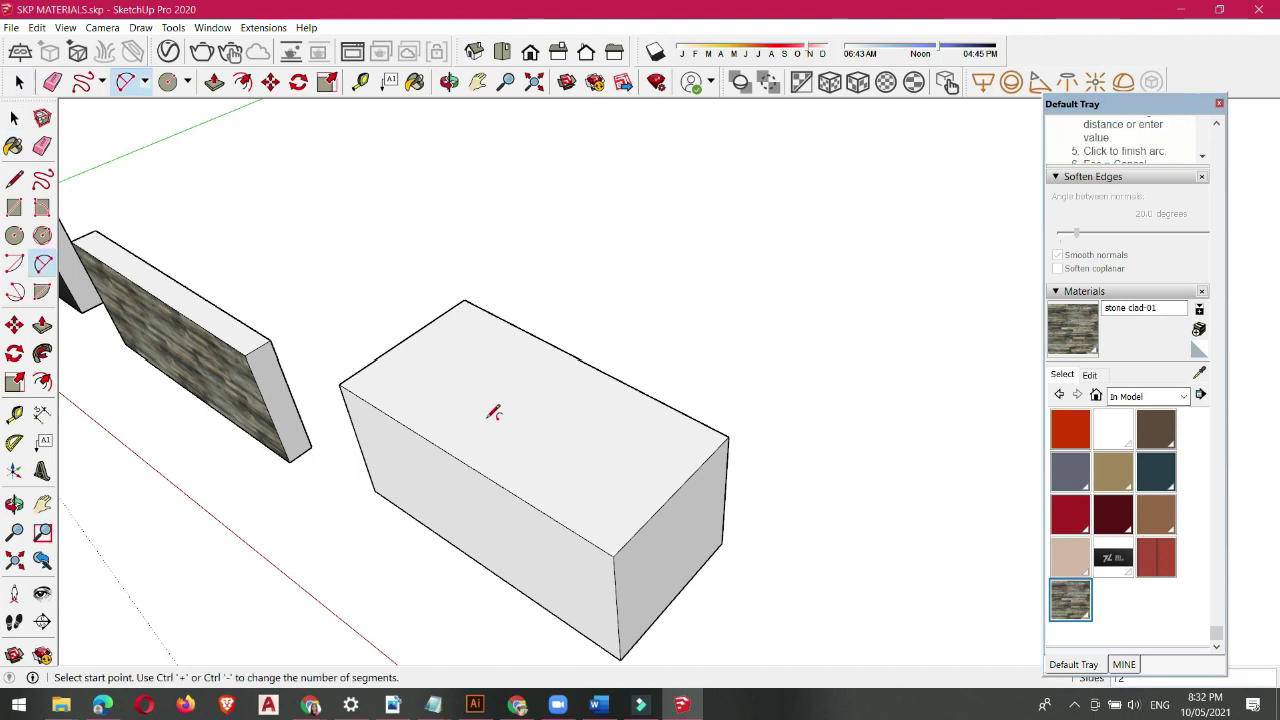
{"action": "left_click", "coordinate": [429, 322]}
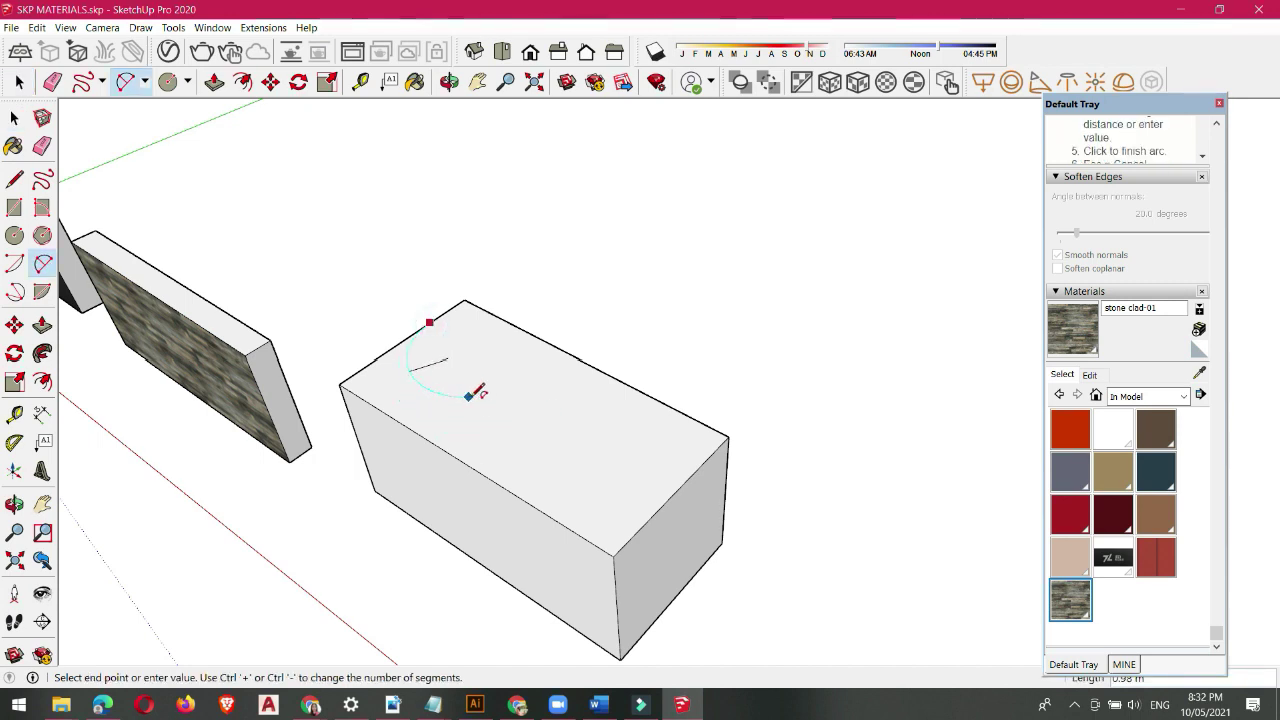
{"action": "key", "text": "Escape"}
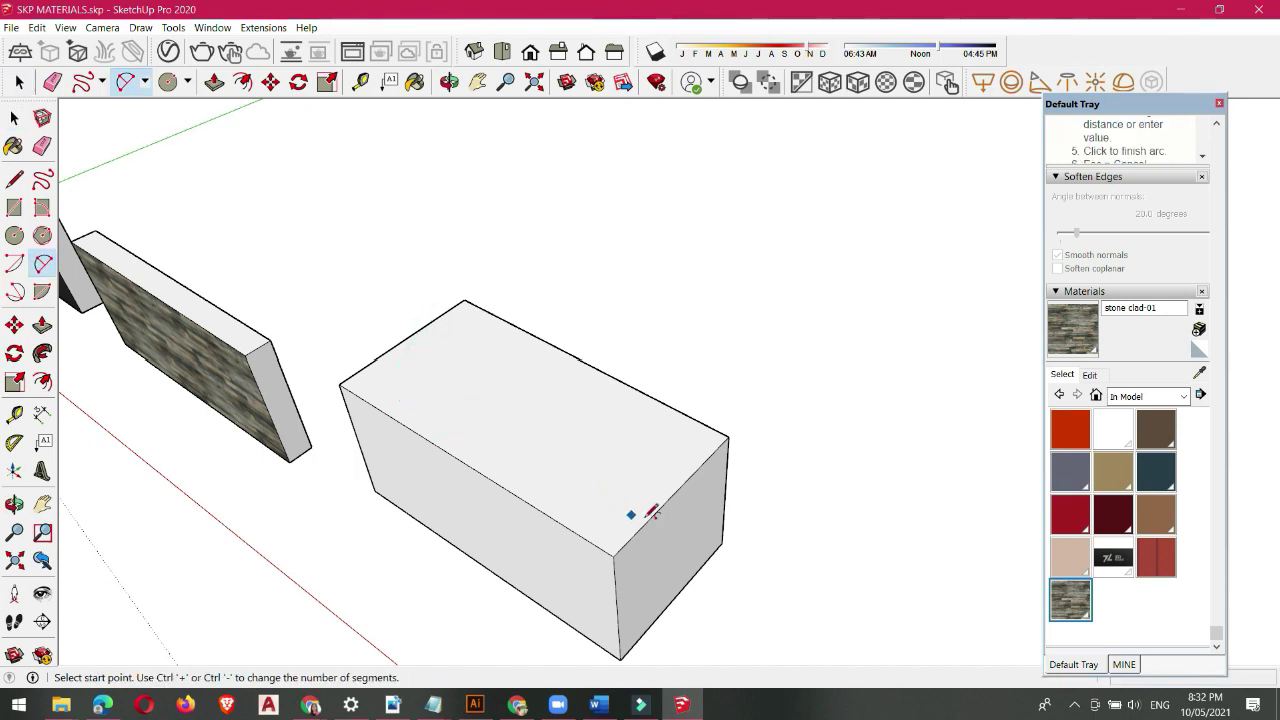
Step: Draw two connected arcs forming an S-curve lengthwise across the block's top face, from one short edge to the other
{"action": "left_click", "coordinate": [675, 492]}
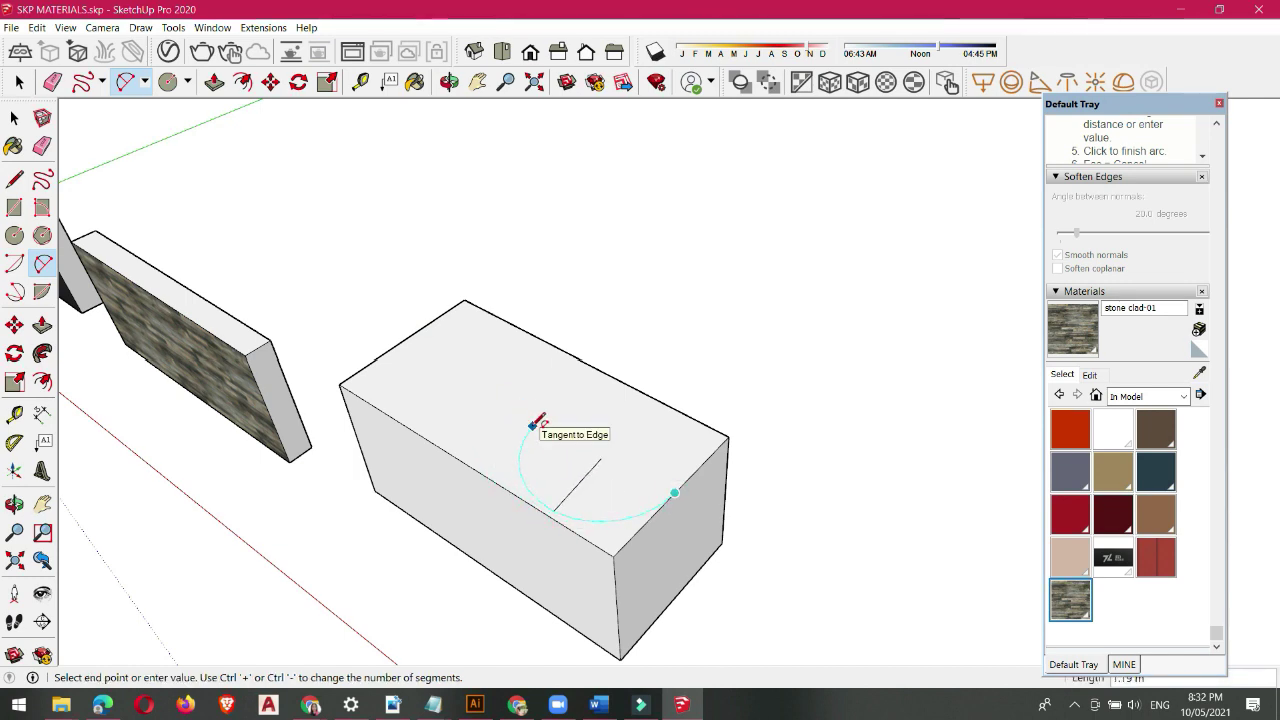
{"action": "left_click", "coordinate": [527, 424]}
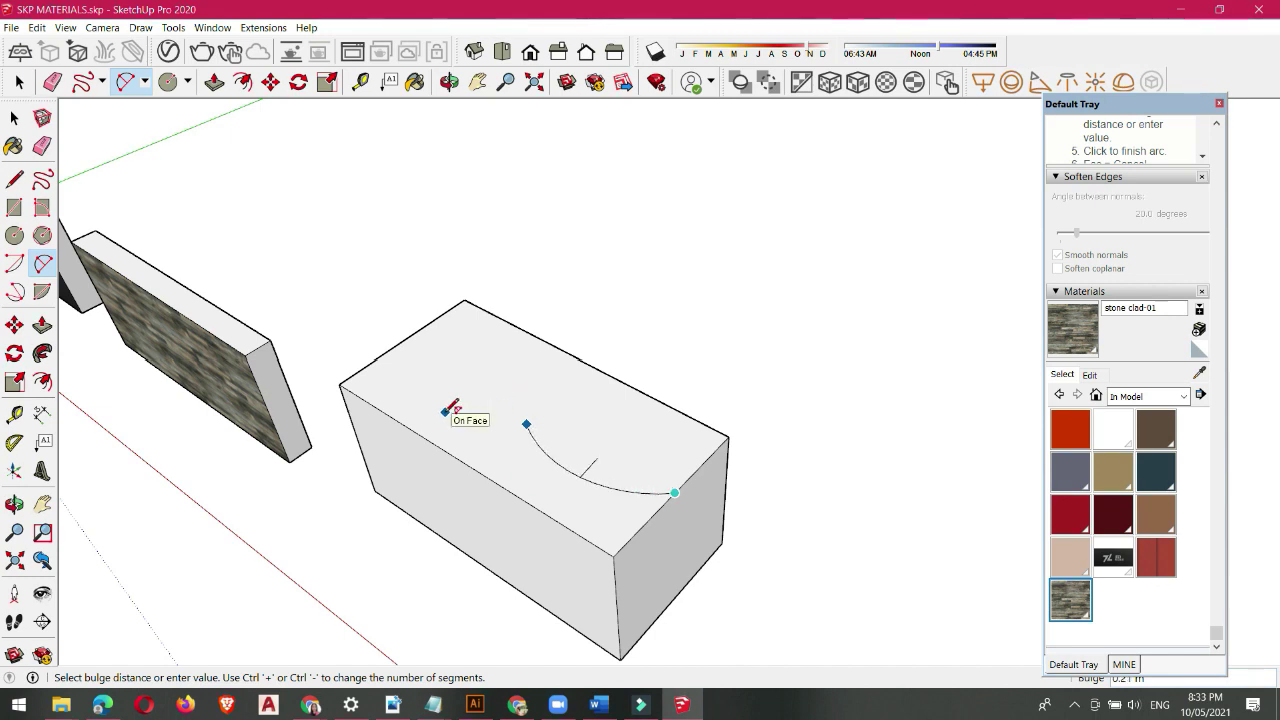
{"action": "left_click", "coordinate": [452, 411]}
{"action": "scroll", "coordinate": [445, 413], "scroll_direction": "up", "scroll_amount": 2}
{"action": "left_click", "coordinate": [531, 427]}
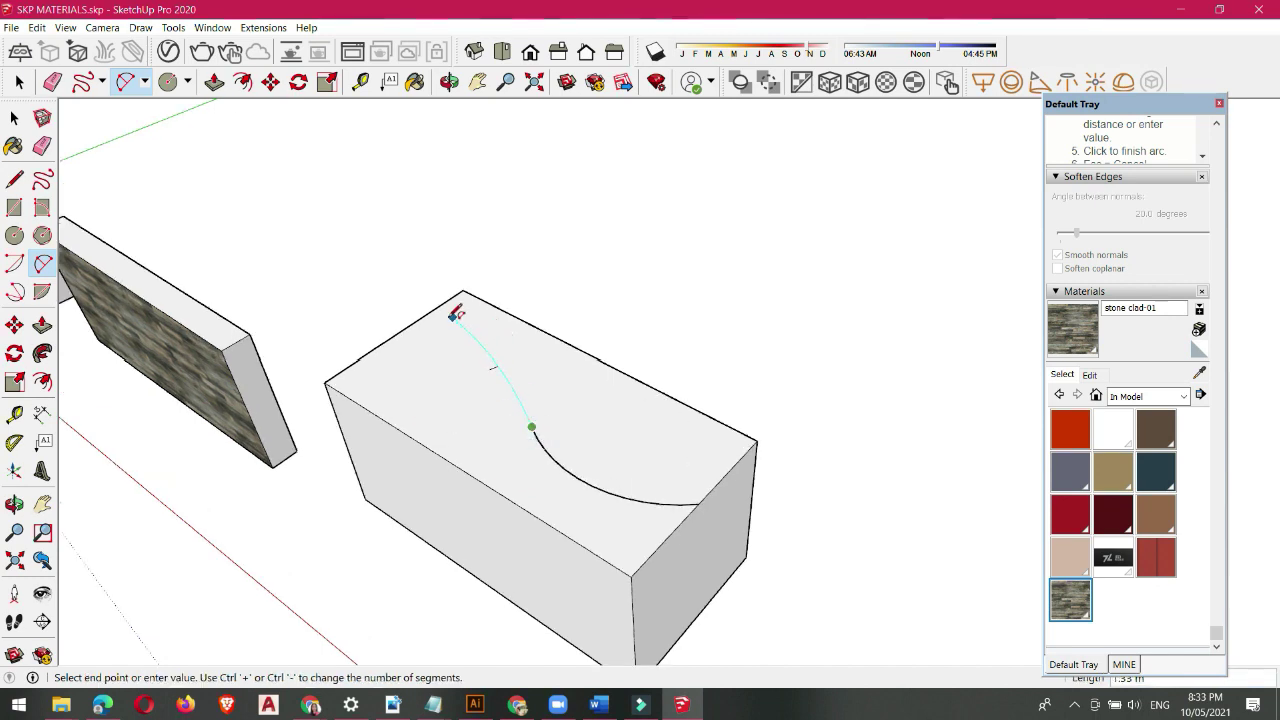
{"action": "double_click", "coordinate": [401, 332]}
Step: Push the top area in front of the S-curve down through the block's full height to cut it away
{"action": "scroll", "coordinate": [450, 408], "scroll_direction": "down", "scroll_amount": 3}
{"action": "key", "text": "space"}
{"action": "left_click", "coordinate": [450, 407]}
{"action": "middle_click_drag", "start_coordinate": [450, 407], "coordinate": [476, 402]}
{"action": "key", "text": "p"}
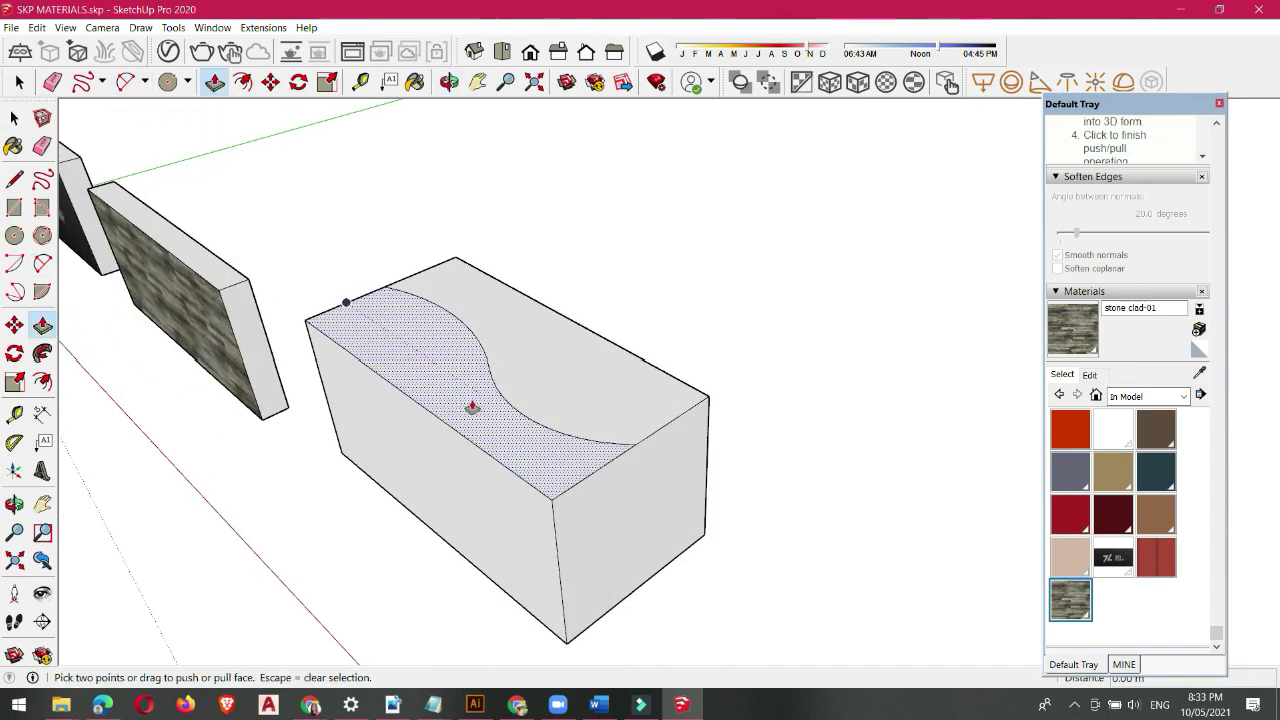
{"action": "left_click", "coordinate": [476, 400]}
{"action": "left_click", "coordinate": [652, 614]}
Step: Use the Eraser to make the vertical seam between the two curved front surfaces disappear
{"action": "mouse_move", "coordinate": [737, 409]}
{"action": "middle_mouse_down"}
{"action": "mouse_move", "coordinate": [737, 423]}
{"action": "mouse_move", "coordinate": [846, 397]}
{"action": "mouse_move", "coordinate": [609, 403]}
{"action": "mouse_move", "coordinate": [660, 394]}
{"action": "mouse_move", "coordinate": [647, 373]}
{"action": "mouse_move", "coordinate": [649, 386]}
{"action": "mouse_move", "coordinate": [741, 413]}
{"action": "middle_mouse_up"}
{"action": "scroll", "coordinate": [647, 373], "scroll_direction": "up", "scroll_amount": 3}
{"action": "key", "text": "e"}
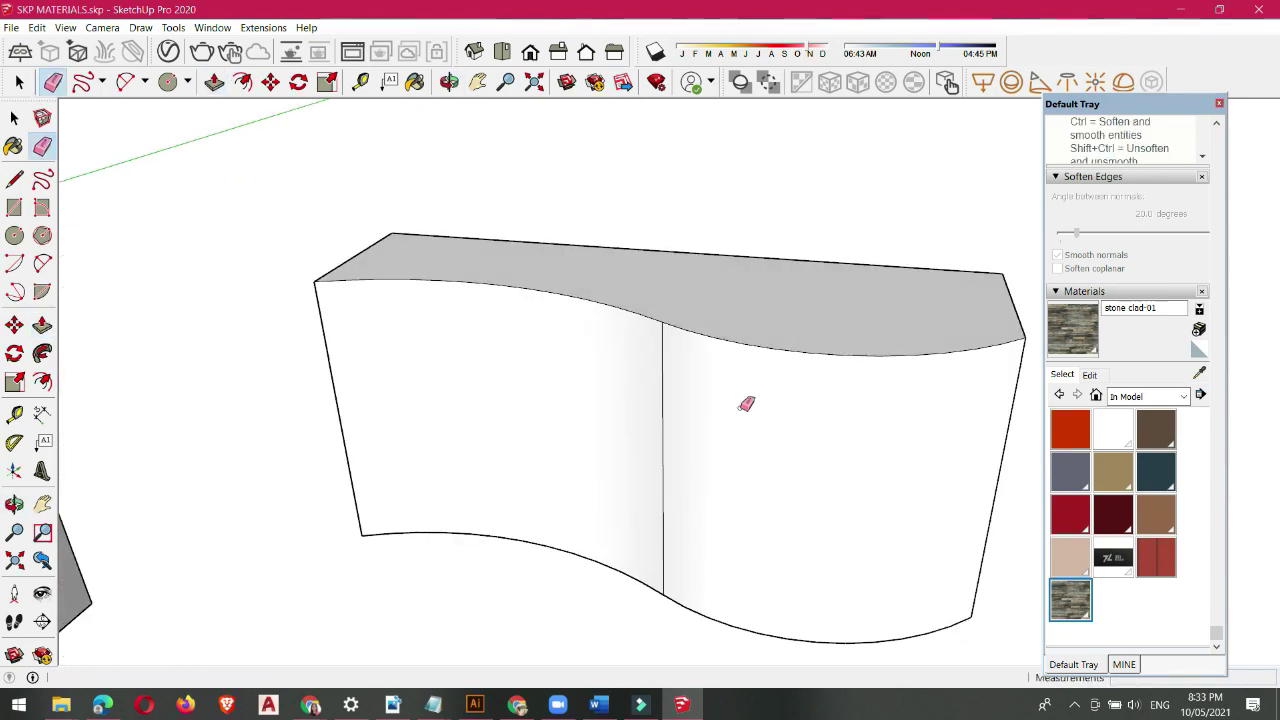
{"action": "scroll", "coordinate": [675, 385], "scroll_direction": "down", "scroll_amount": 2}
{"action": "scroll", "coordinate": [675, 385], "scroll_direction": "up", "scroll_amount": 1}
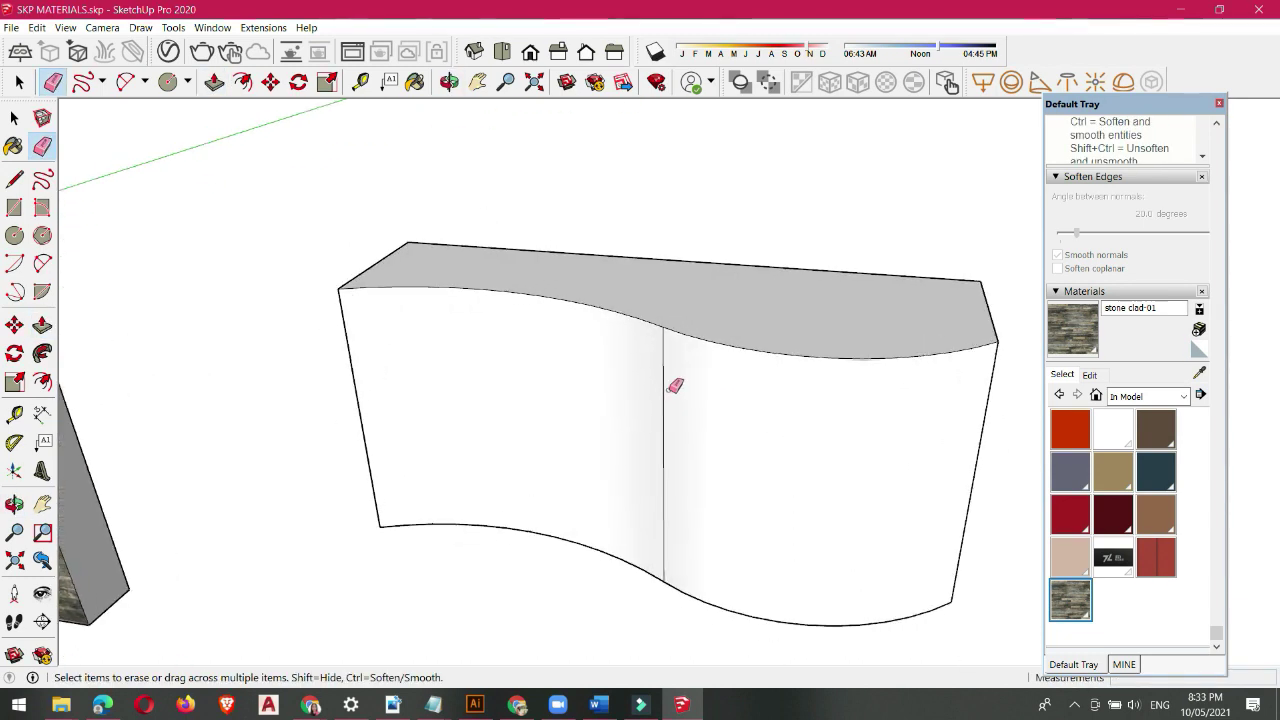
{"action": "left_click", "coordinate": [662, 372]}
{"action": "mouse_move", "coordinate": [608, 374]}
{"action": "middle_mouse_down"}
{"action": "mouse_move", "coordinate": [651, 409]}
{"action": "mouse_move", "coordinate": [911, 291]}
{"action": "mouse_move", "coordinate": [960, 409]}
{"action": "mouse_move", "coordinate": [697, 466]}
{"action": "mouse_move", "coordinate": [434, 451]}
{"action": "mouse_move", "coordinate": [742, 358]}
{"action": "middle_mouse_up"}
{"action": "key", "text": "space"}
{"action": "scroll", "coordinate": [742, 358], "scroll_direction": "down", "scroll_amount": 2}
{"action": "scroll", "coordinate": [480, 425], "scroll_direction": "up", "scroll_amount": 1}
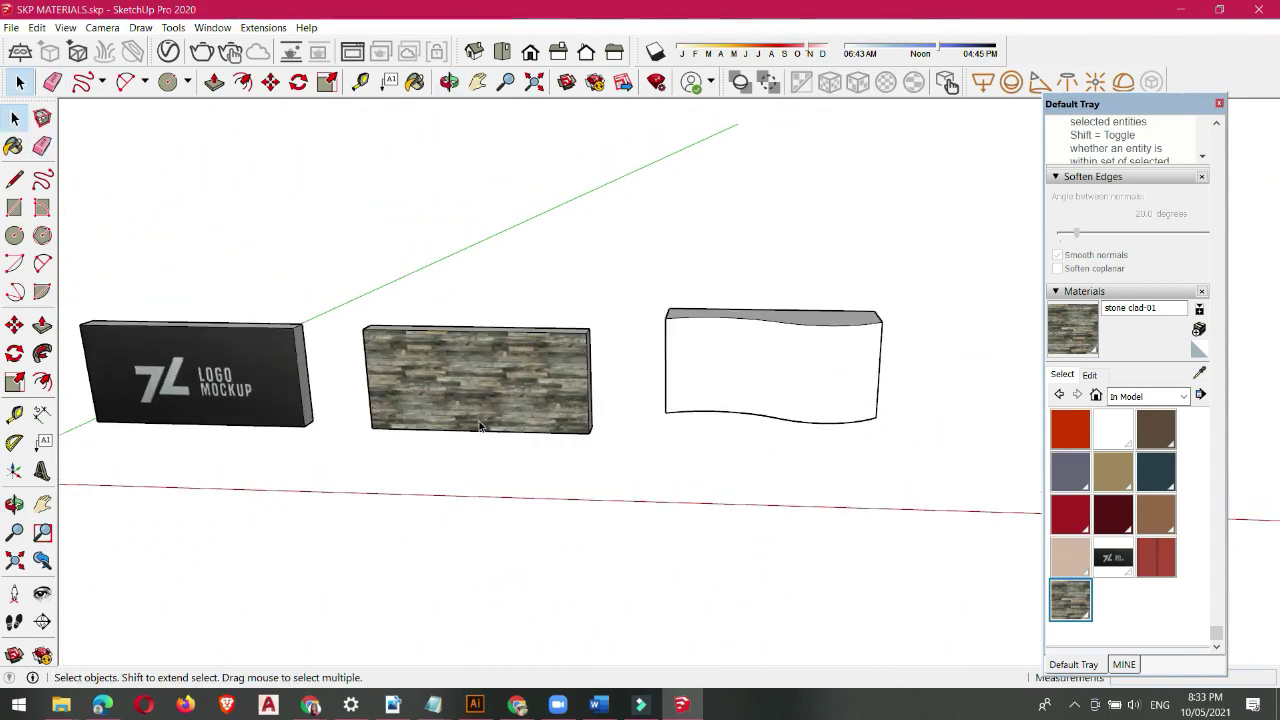
Step: Sample the logo mockup material from the first slab's front face with the Paint Bucket
{"action": "middle_click_drag", "start_coordinate": [685, 391], "coordinate": [577, 481]}
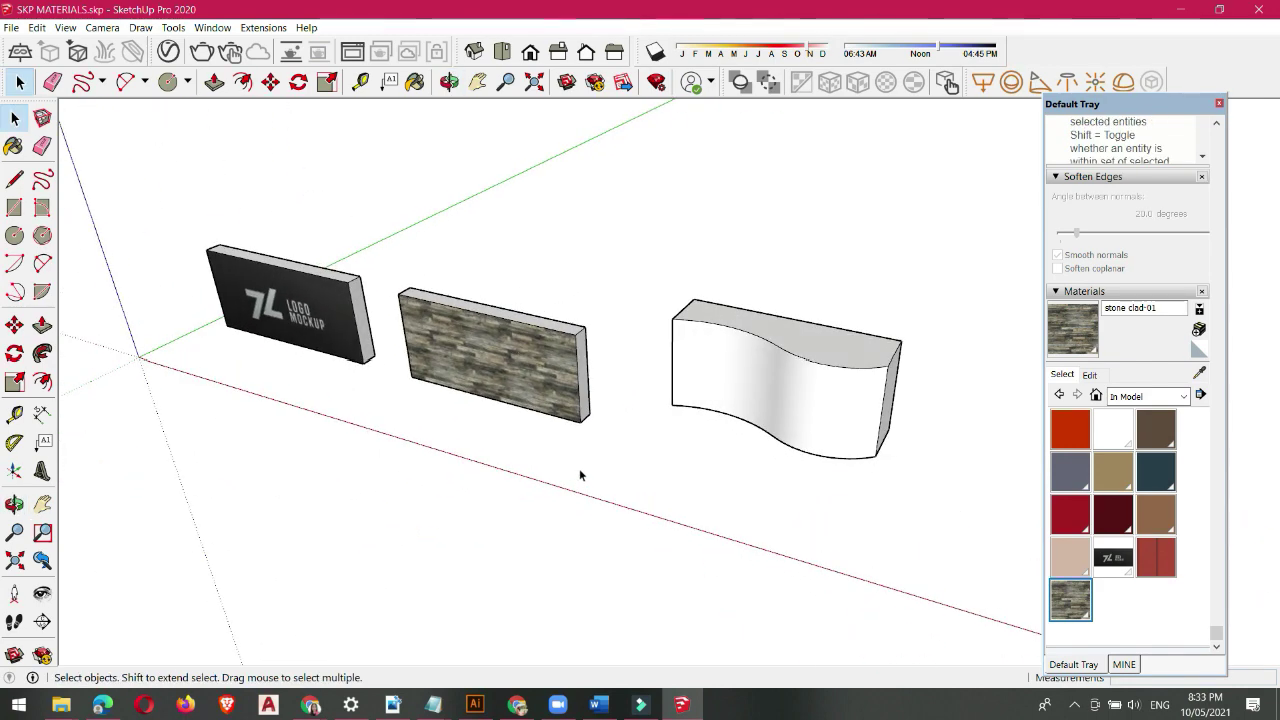
{"action": "left_click", "coordinate": [316, 331]}
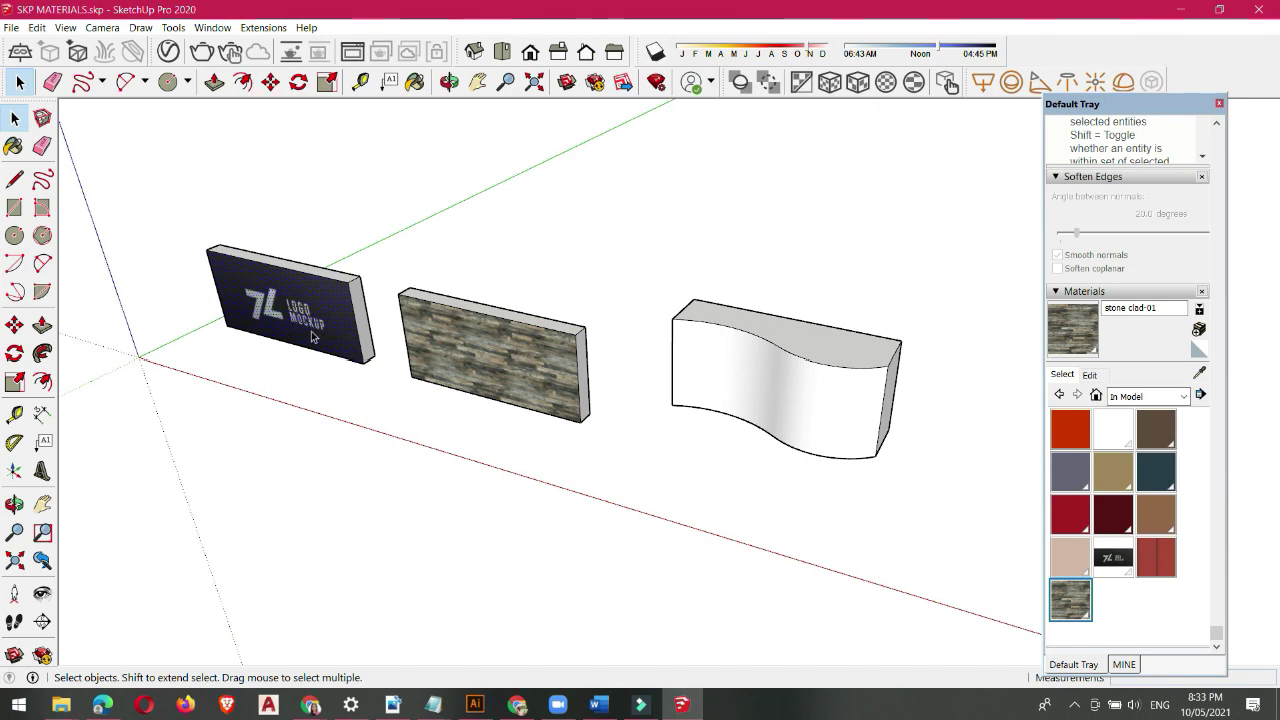
{"action": "key", "text": "b"}
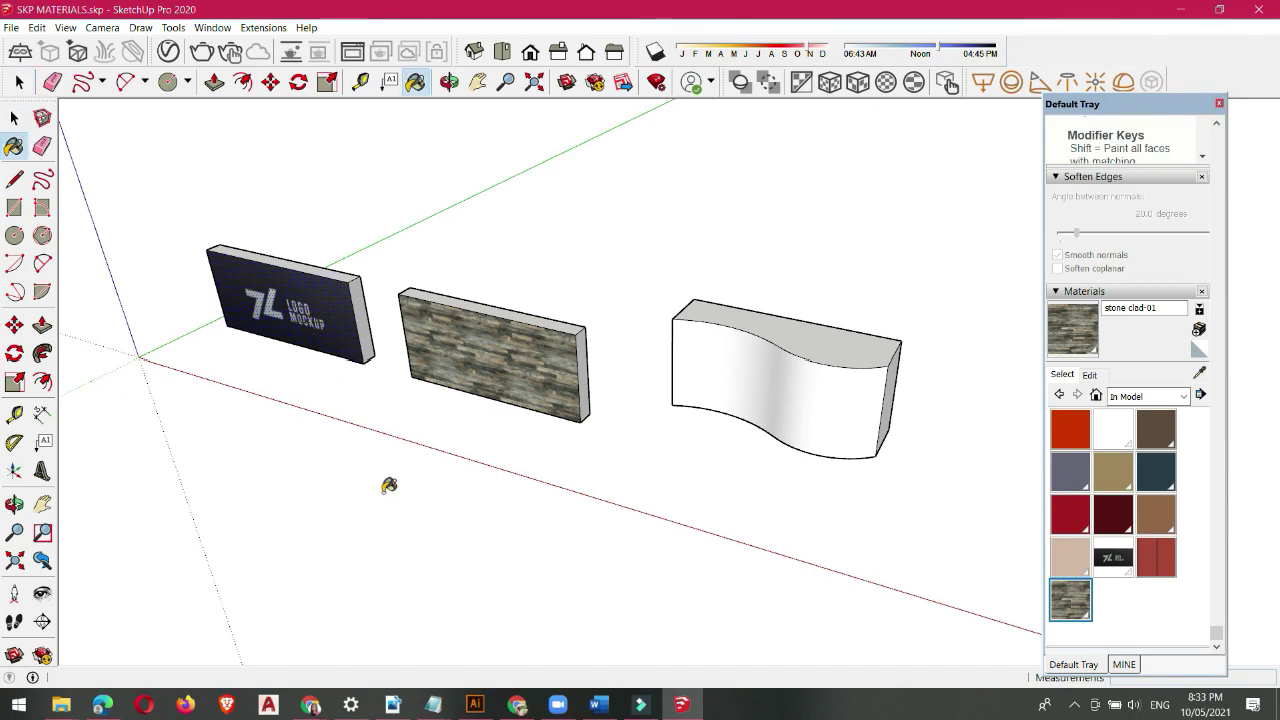
{"action": "left_click", "coordinate": [325, 322], "text": "alt"}
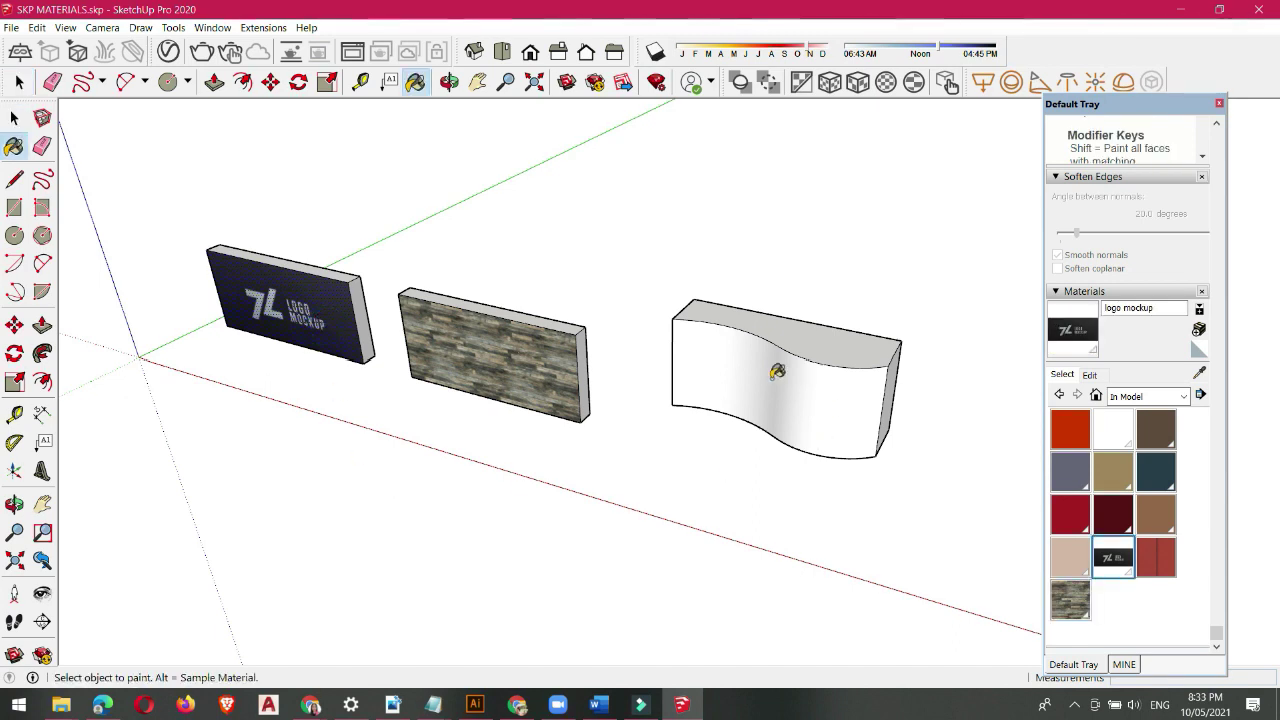
{"action": "scroll", "coordinate": [746, 385], "scroll_direction": "up", "scroll_amount": 2}
{"action": "scroll", "coordinate": [746, 381], "scroll_direction": "down", "scroll_amount": 2}
{"action": "mouse_move", "coordinate": [746, 381]}
{"action": "middle_mouse_down"}
{"action": "mouse_move", "coordinate": [783, 368]}
{"action": "mouse_move", "coordinate": [766, 338]}
{"action": "mouse_move", "coordinate": [663, 351]}
{"action": "mouse_move", "coordinate": [747, 348]}
{"action": "middle_mouse_up"}
{"action": "scroll", "coordinate": [766, 340], "scroll_direction": "up", "scroll_amount": 1}
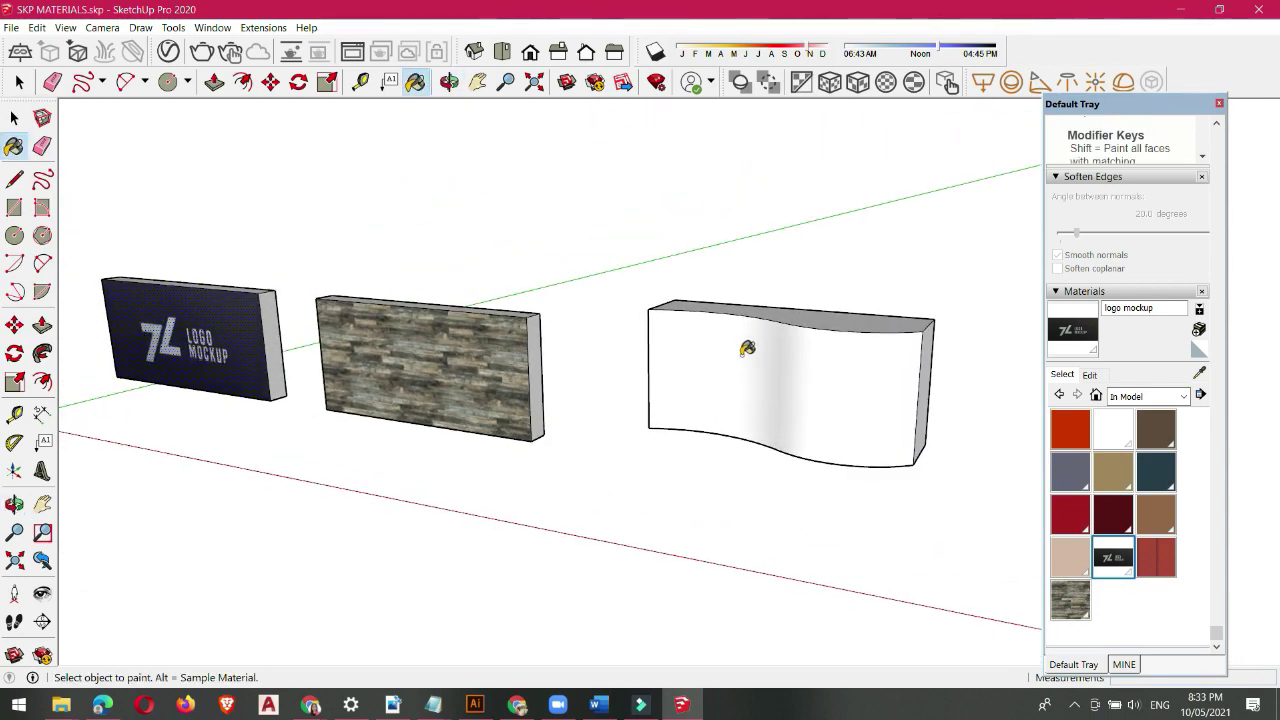
{"action": "left_click", "coordinate": [238, 341], "text": "alt"}
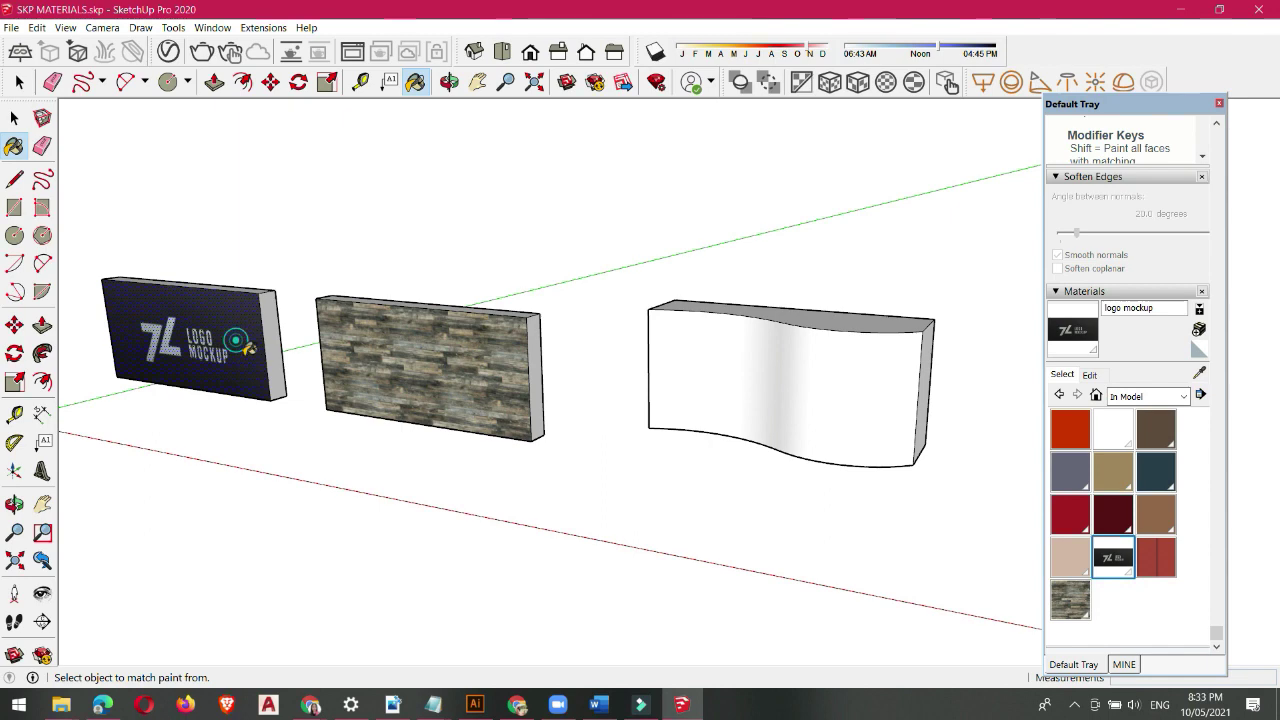
Step: Paint both halves of the block's curved front with the sampled logo mockup material
{"action": "left_click", "coordinate": [802, 366]}
{"action": "left_click", "coordinate": [726, 377]}
{"action": "mouse_move", "coordinate": [728, 380]}
{"action": "middle_mouse_down"}
{"action": "mouse_move", "coordinate": [771, 286]}
{"action": "mouse_move", "coordinate": [860, 289]}
{"action": "mouse_move", "coordinate": [922, 352]}
{"action": "middle_mouse_up"}
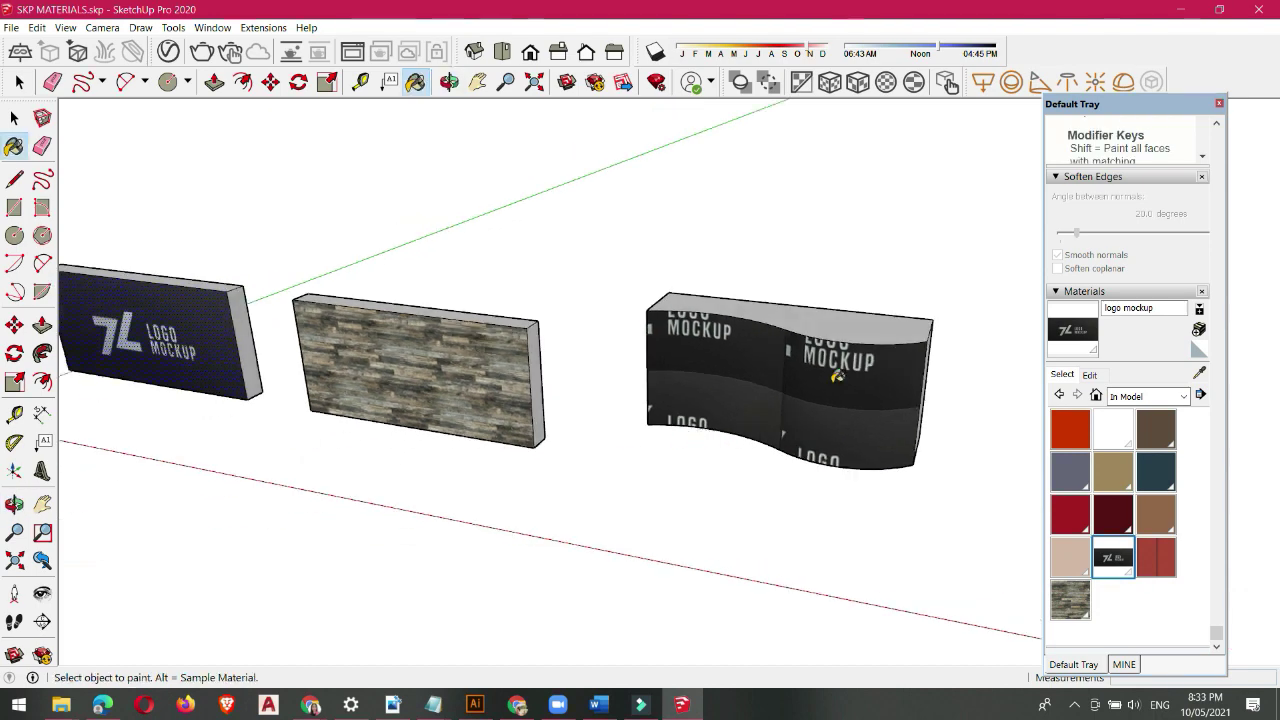
Step: Undo the logo mockup paint on both halves of the curved front
{"action": "mouse_move", "coordinate": [820, 444]}
{"action": "left_mouse_down"}
{"action": "mouse_move", "coordinate": [768, 322]}
{"action": "mouse_move", "coordinate": [771, 271]}
{"action": "left_mouse_up"}
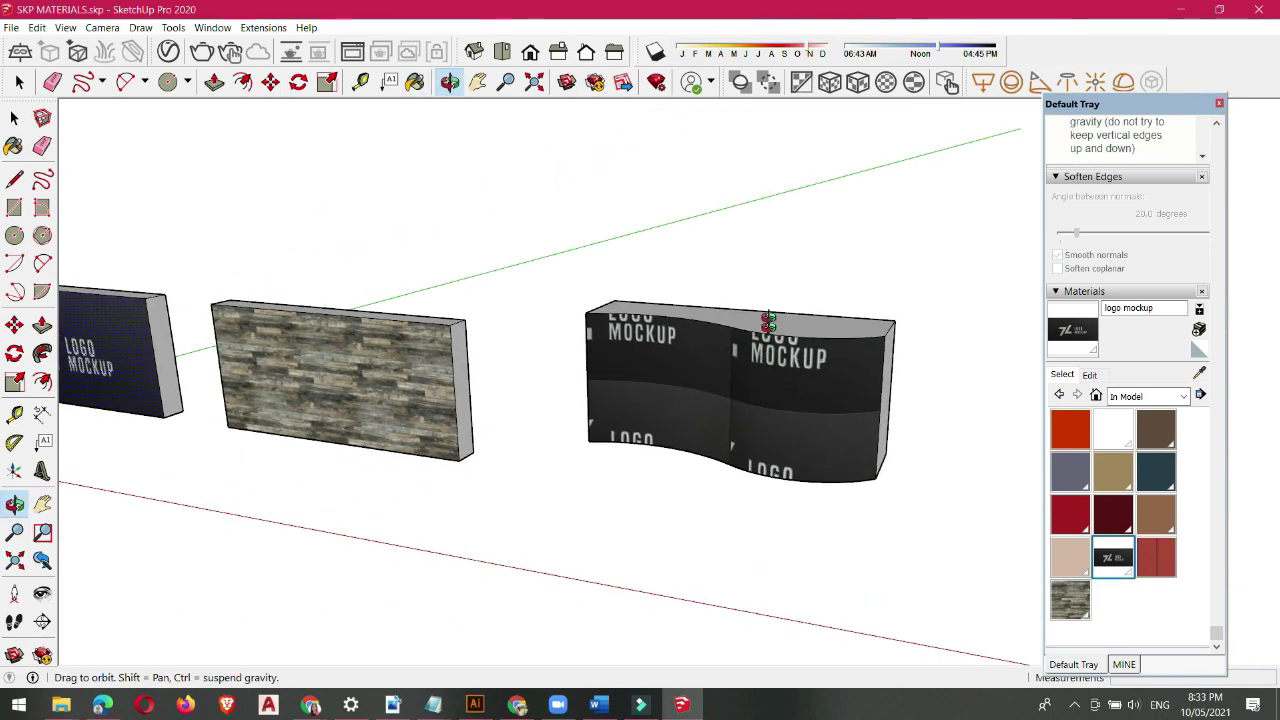
{"action": "key", "text": "b"}
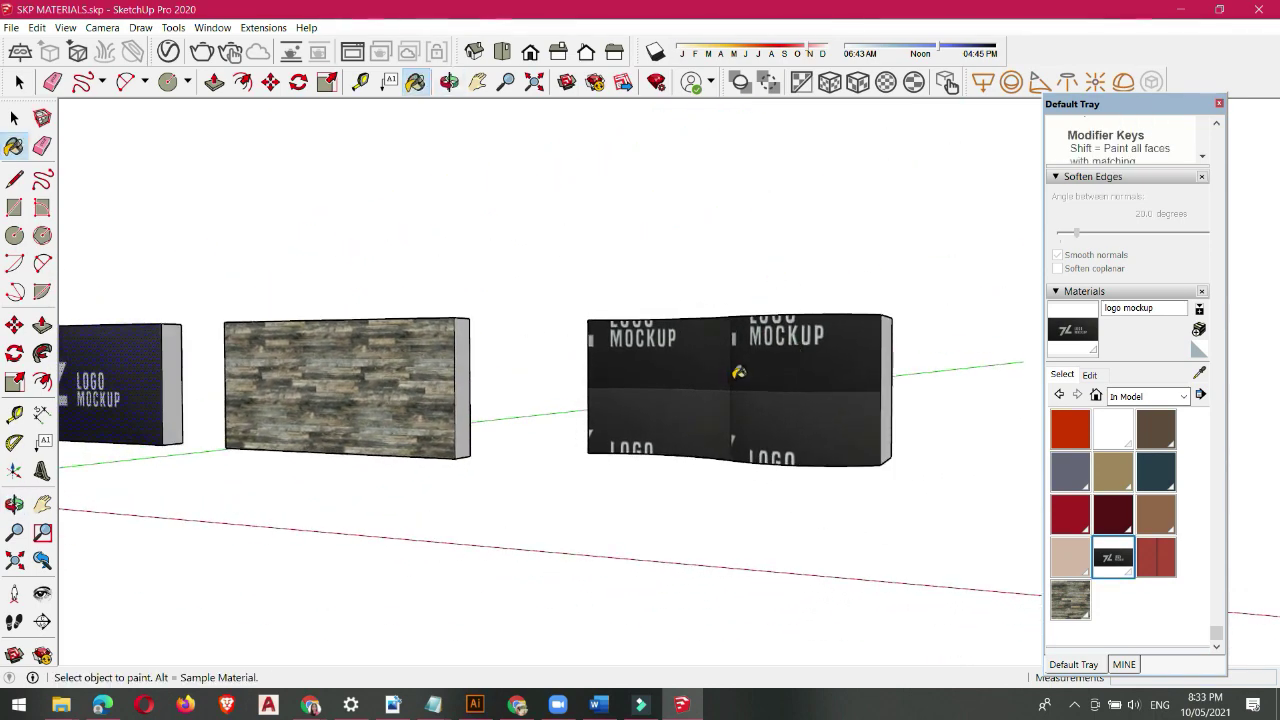
{"action": "middle_click_drag", "start_coordinate": [738, 372], "coordinate": [776, 506]}
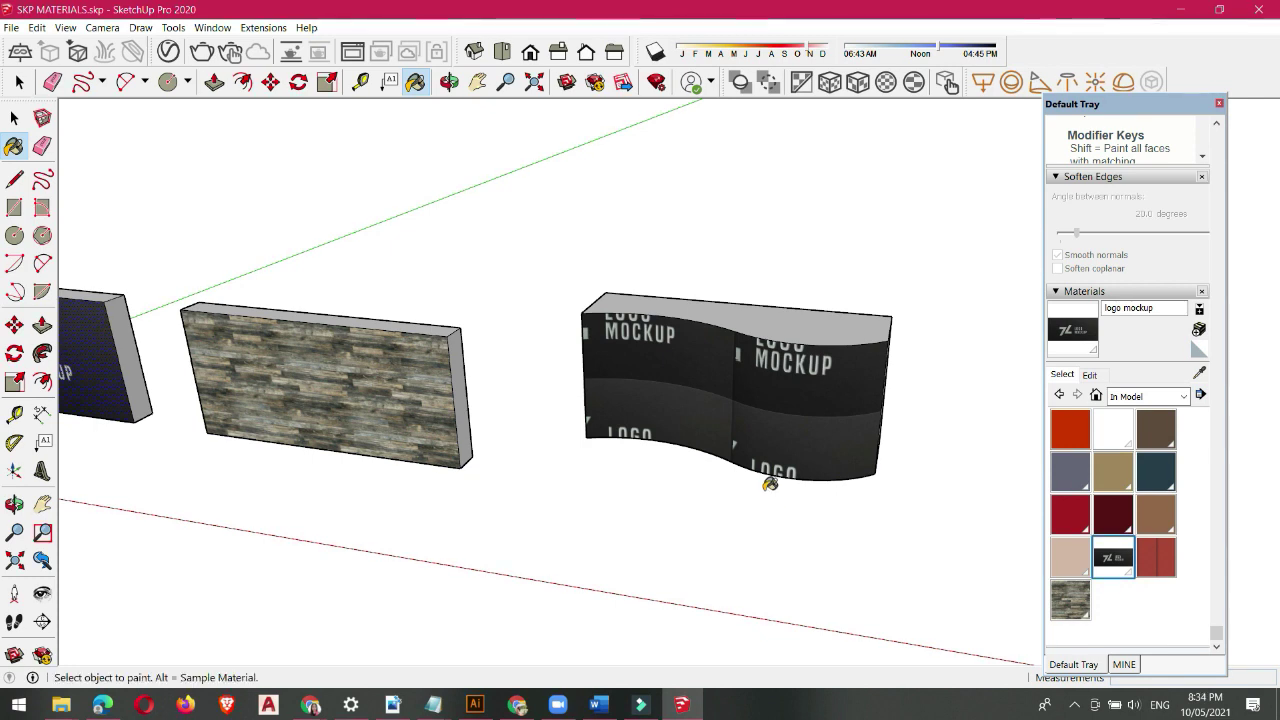
{"action": "left_click", "coordinate": [771, 478], "text": "ctrl"}
{"action": "left_click", "coordinate": [773, 455], "text": "ctrl"}
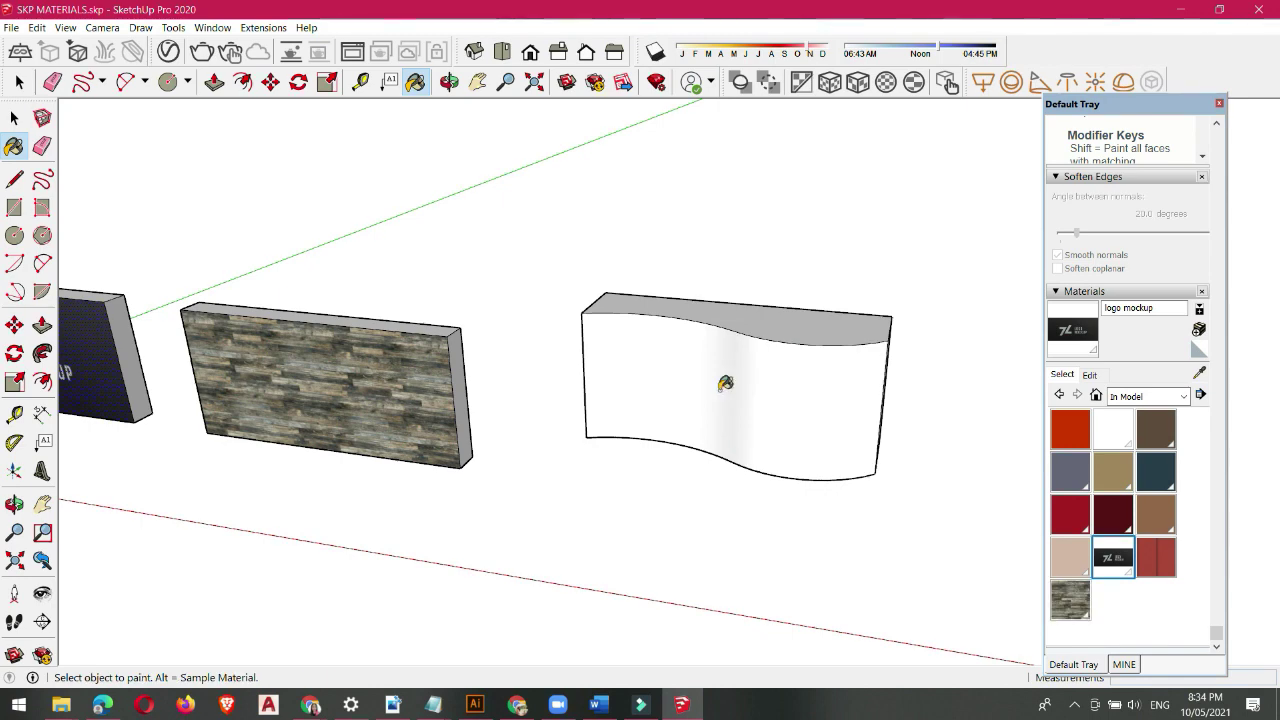
Step: Place Tape Measure guide lines along the straight end edges of the curved block, extending past its front corners
{"action": "mouse_move", "coordinate": [726, 383]}
{"action": "middle_mouse_down"}
{"action": "mouse_move", "coordinate": [737, 420]}
{"action": "mouse_move", "coordinate": [654, 437]}
{"action": "mouse_move", "coordinate": [689, 393]}
{"action": "mouse_move", "coordinate": [486, 457]}
{"action": "mouse_move", "coordinate": [841, 368]}
{"action": "middle_mouse_up"}
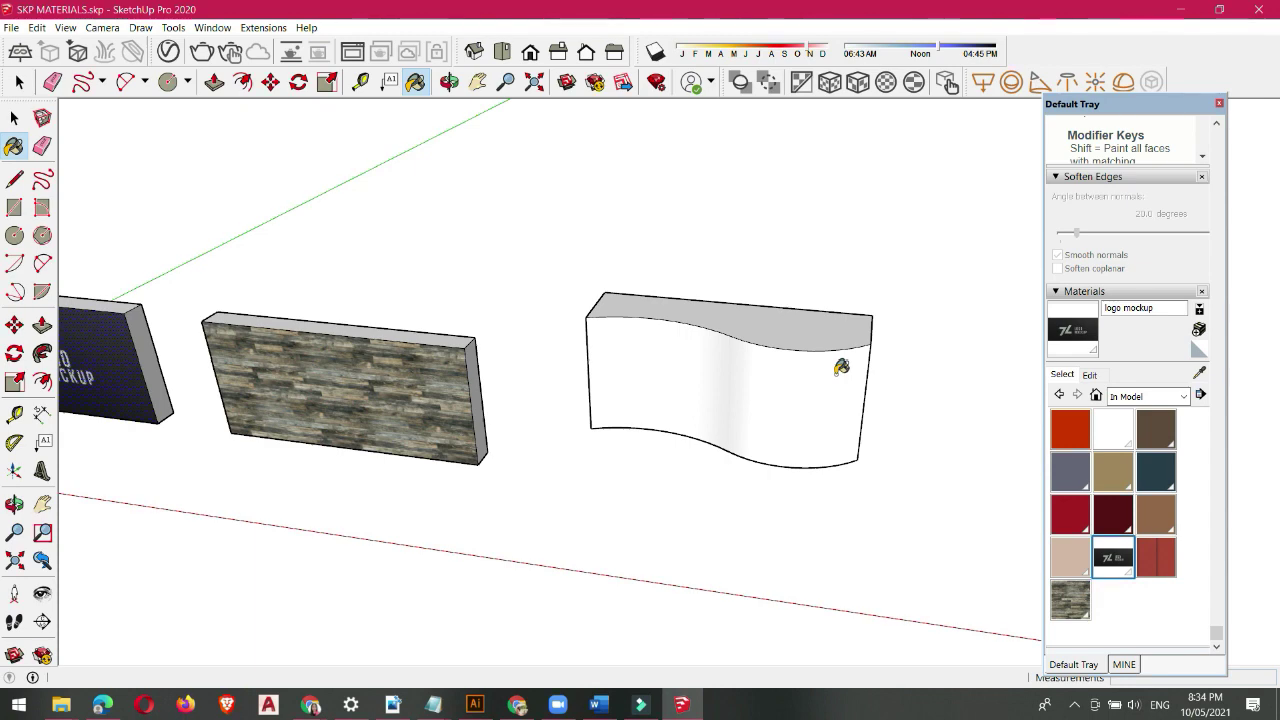
{"action": "mouse_move", "coordinate": [841, 368]}
{"action": "middle_mouse_down"}
{"action": "mouse_move", "coordinate": [783, 437]}
{"action": "mouse_move", "coordinate": [803, 434]}
{"action": "mouse_move", "coordinate": [683, 450]}
{"action": "middle_mouse_up"}
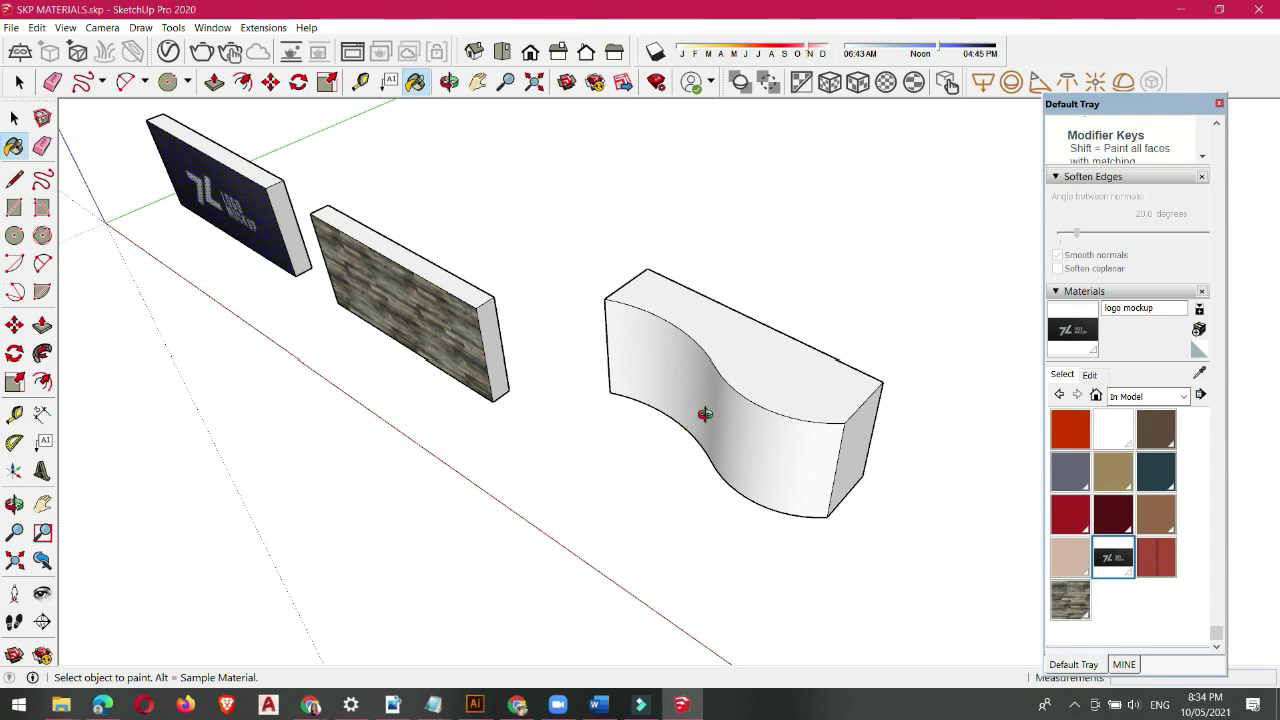
{"action": "mouse_move", "coordinate": [705, 413]}
{"action": "middle_mouse_down"}
{"action": "mouse_move", "coordinate": [889, 360]}
{"action": "mouse_move", "coordinate": [866, 372]}
{"action": "middle_mouse_up"}
{"action": "mouse_move", "coordinate": [763, 380]}
{"action": "middle_mouse_down"}
{"action": "mouse_move", "coordinate": [677, 494]}
{"action": "mouse_move", "coordinate": [677, 430]}
{"action": "mouse_move", "coordinate": [717, 383]}
{"action": "middle_mouse_up"}
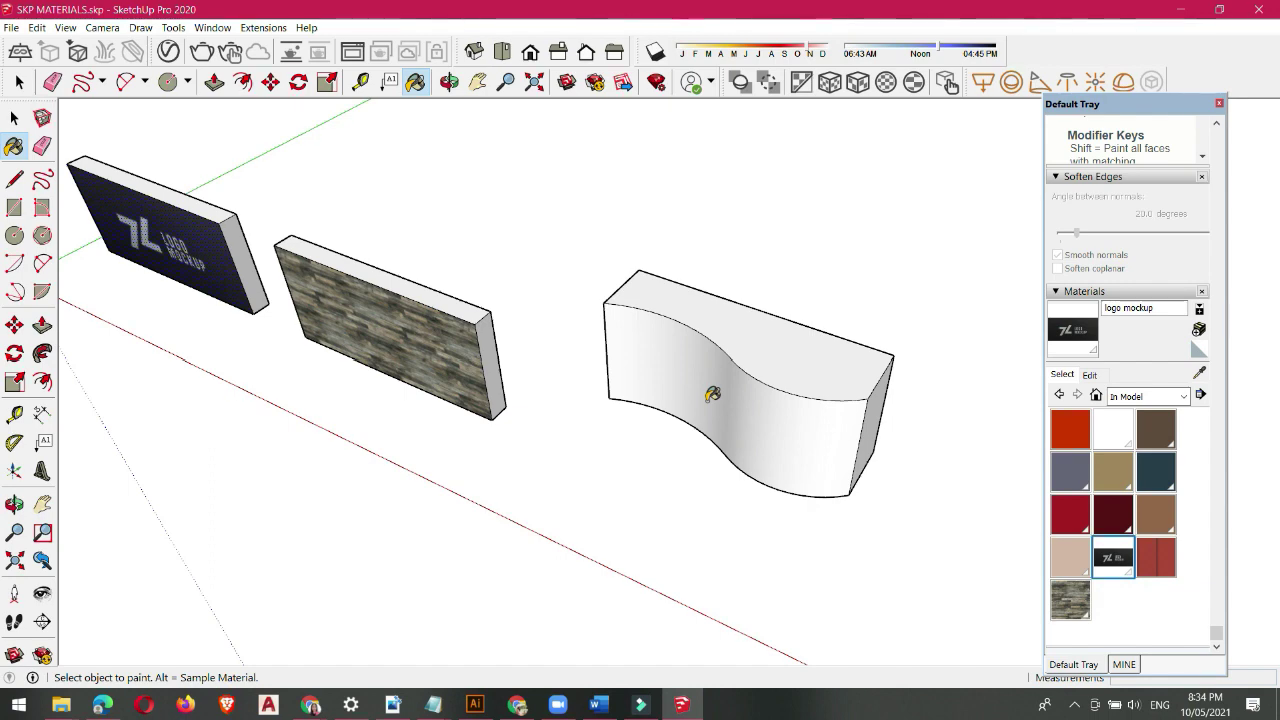
{"action": "mouse_move", "coordinate": [745, 364]}
{"action": "middle_mouse_down"}
{"action": "mouse_move", "coordinate": [437, 371]}
{"action": "mouse_move", "coordinate": [657, 334]}
{"action": "middle_mouse_up"}
{"action": "key", "text": "t"}
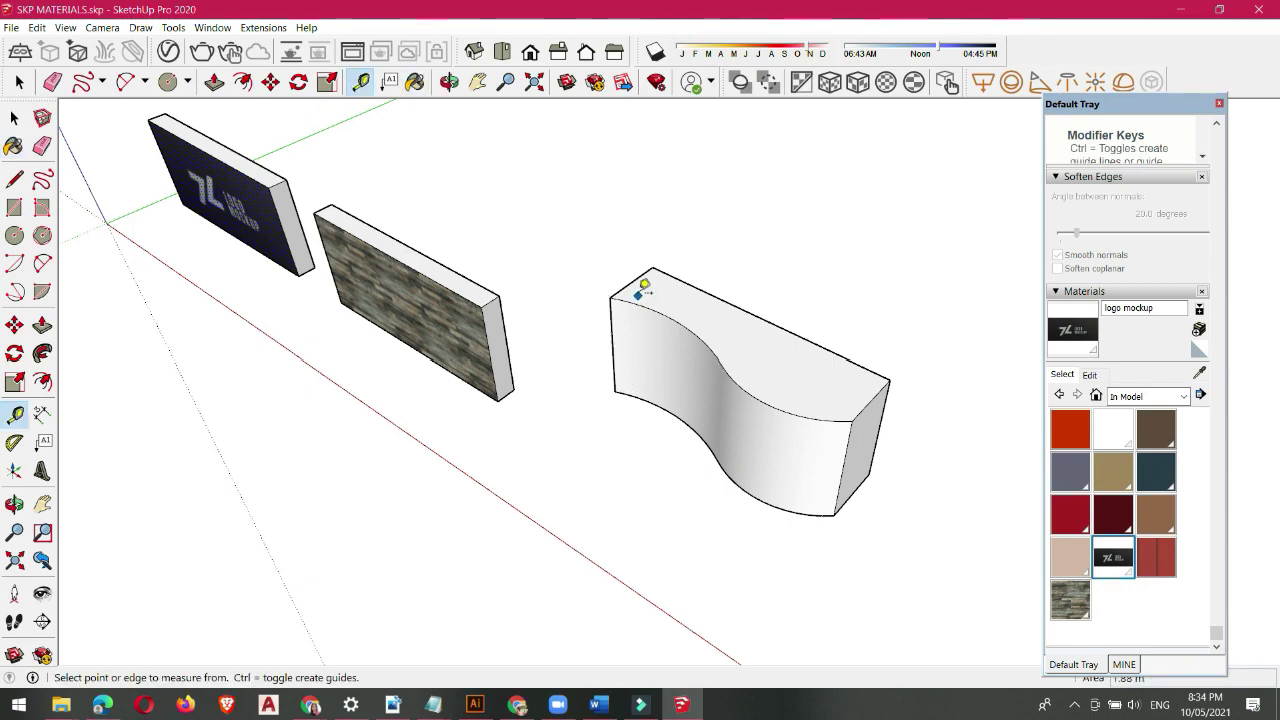
{"action": "left_click", "coordinate": [632, 282]}
{"action": "left_click", "coordinate": [611, 297]}
{"action": "left_click", "coordinate": [872, 400]}
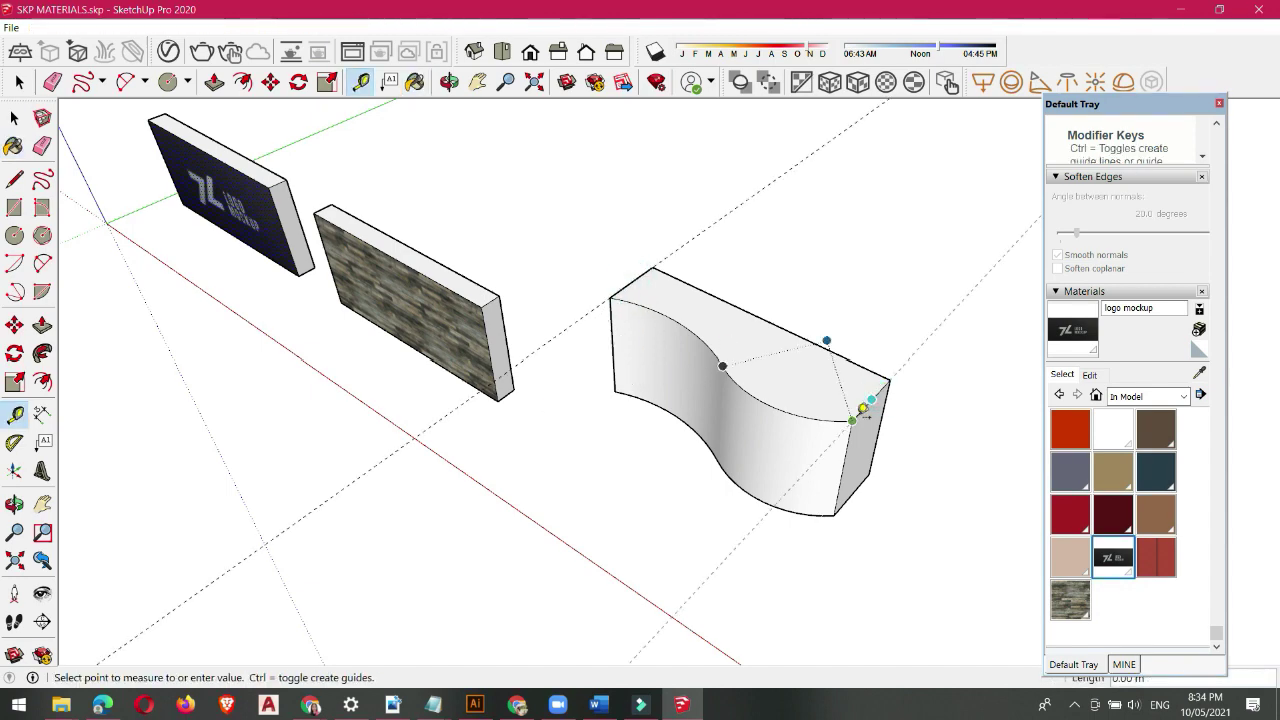
{"action": "left_click", "coordinate": [853, 420]}
Step: Copy the curved block's flat back face along the guides to about 1.77 m away, in front of the curved side
{"action": "mouse_move", "coordinate": [843, 503]}
{"action": "middle_mouse_down"}
{"action": "mouse_move", "coordinate": [537, 414]}
{"action": "mouse_move", "coordinate": [721, 426]}
{"action": "mouse_move", "coordinate": [606, 423]}
{"action": "mouse_move", "coordinate": [823, 414]}
{"action": "mouse_move", "coordinate": [486, 323]}
{"action": "mouse_move", "coordinate": [491, 366]}
{"action": "mouse_move", "coordinate": [737, 360]}
{"action": "mouse_move", "coordinate": [733, 326]}
{"action": "mouse_move", "coordinate": [728, 366]}
{"action": "mouse_move", "coordinate": [394, 434]}
{"action": "mouse_move", "coordinate": [320, 436]}
{"action": "mouse_move", "coordinate": [737, 400]}
{"action": "mouse_move", "coordinate": [774, 366]}
{"action": "mouse_move", "coordinate": [423, 431]}
{"action": "mouse_move", "coordinate": [677, 423]}
{"action": "mouse_move", "coordinate": [678, 405]}
{"action": "mouse_move", "coordinate": [563, 389]}
{"action": "mouse_move", "coordinate": [791, 380]}
{"action": "mouse_move", "coordinate": [520, 349]}
{"action": "mouse_move", "coordinate": [866, 377]}
{"action": "middle_mouse_up"}
{"action": "key", "text": "space"}
{"action": "left_click", "coordinate": [678, 407]}
{"action": "scroll", "coordinate": [866, 377], "scroll_direction": "down", "scroll_amount": 1}
{"action": "key", "text": "m"}
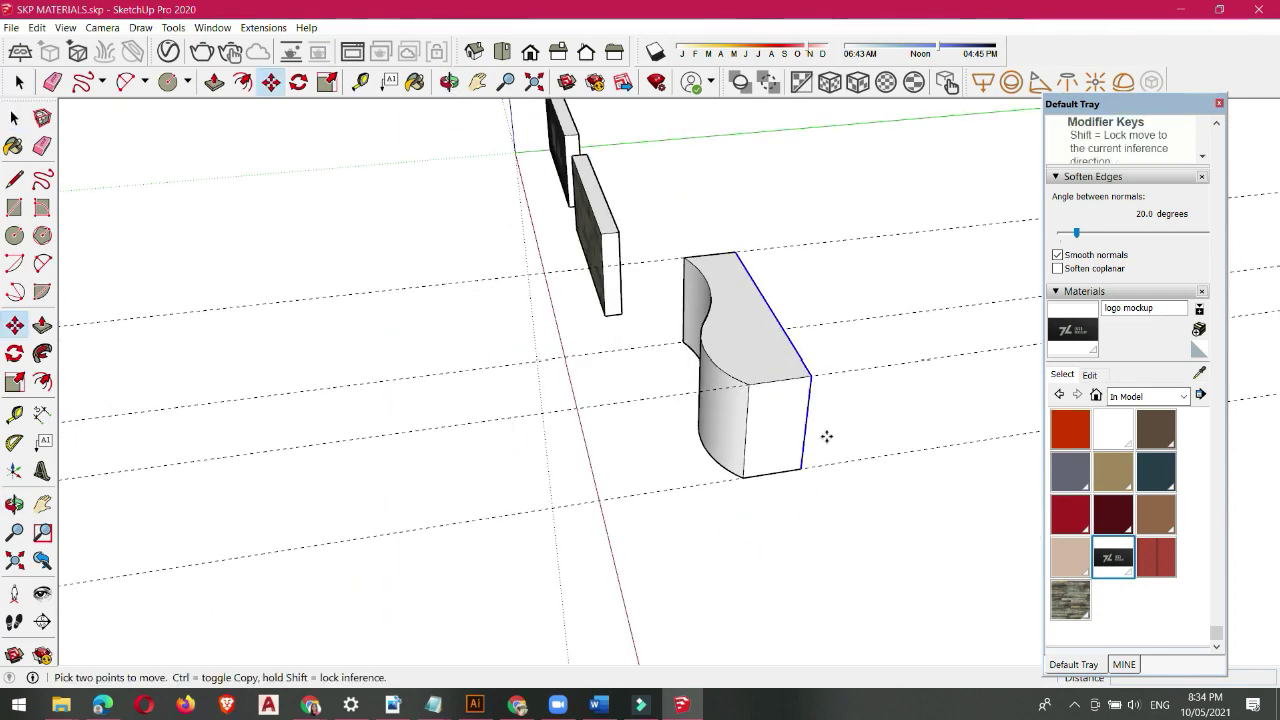
{"action": "key", "text": "ctrl"}
{"action": "left_click", "coordinate": [801, 467]}
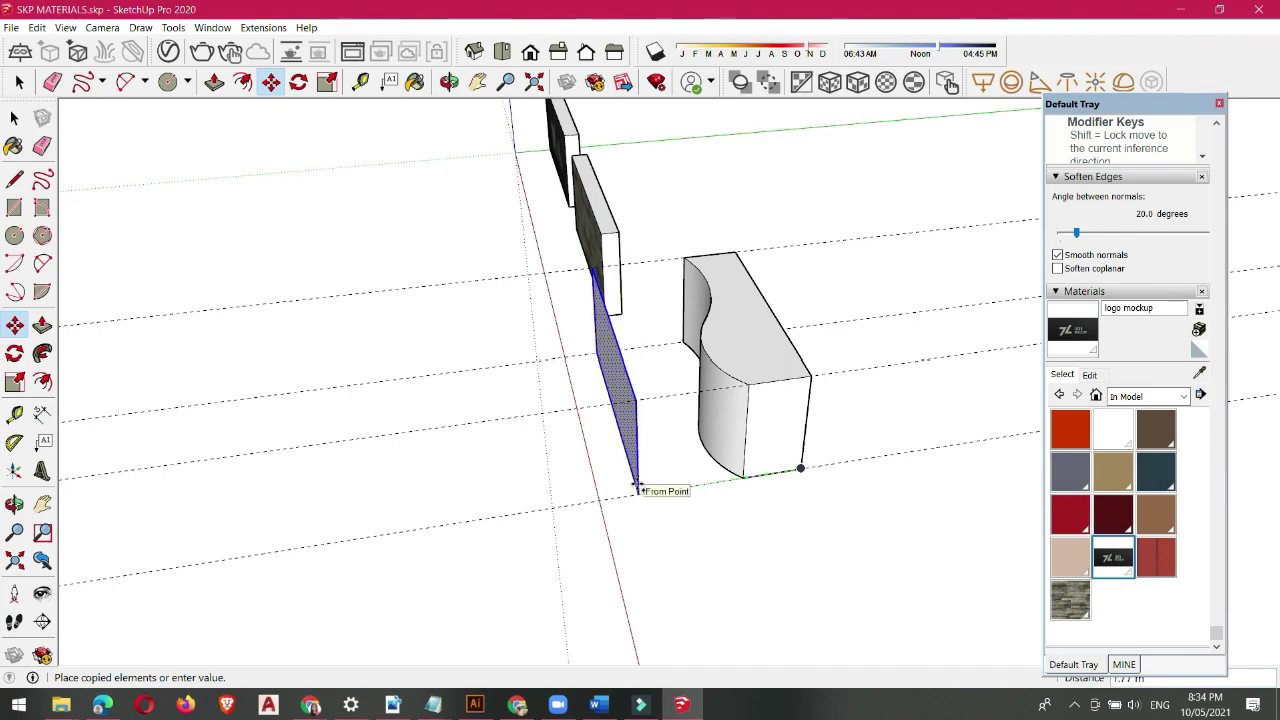
{"action": "left_click", "coordinate": [634, 487]}
Step: Examine the copied flat face and its alignment with the curved front from several angles
{"action": "middle_click_drag", "start_coordinate": [634, 486], "coordinate": [871, 471]}
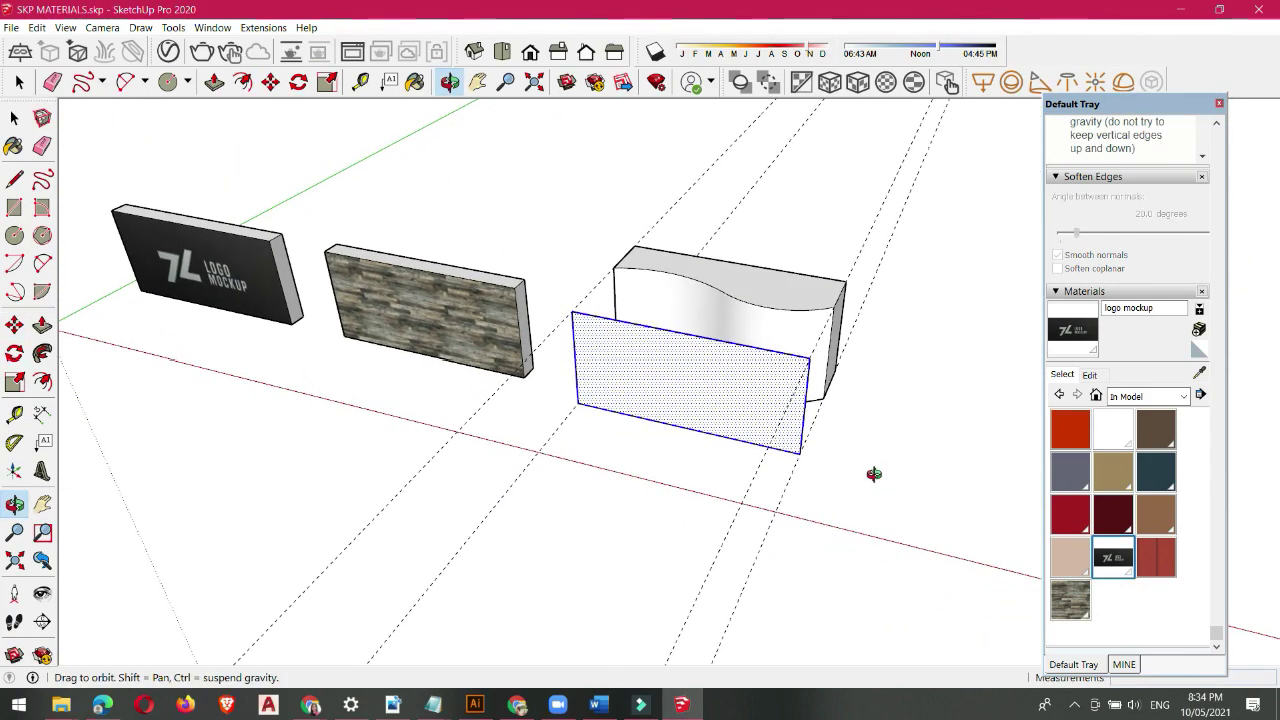
{"action": "scroll", "coordinate": [634, 298], "scroll_direction": "up", "scroll_amount": 2}
{"action": "key", "text": "space"}
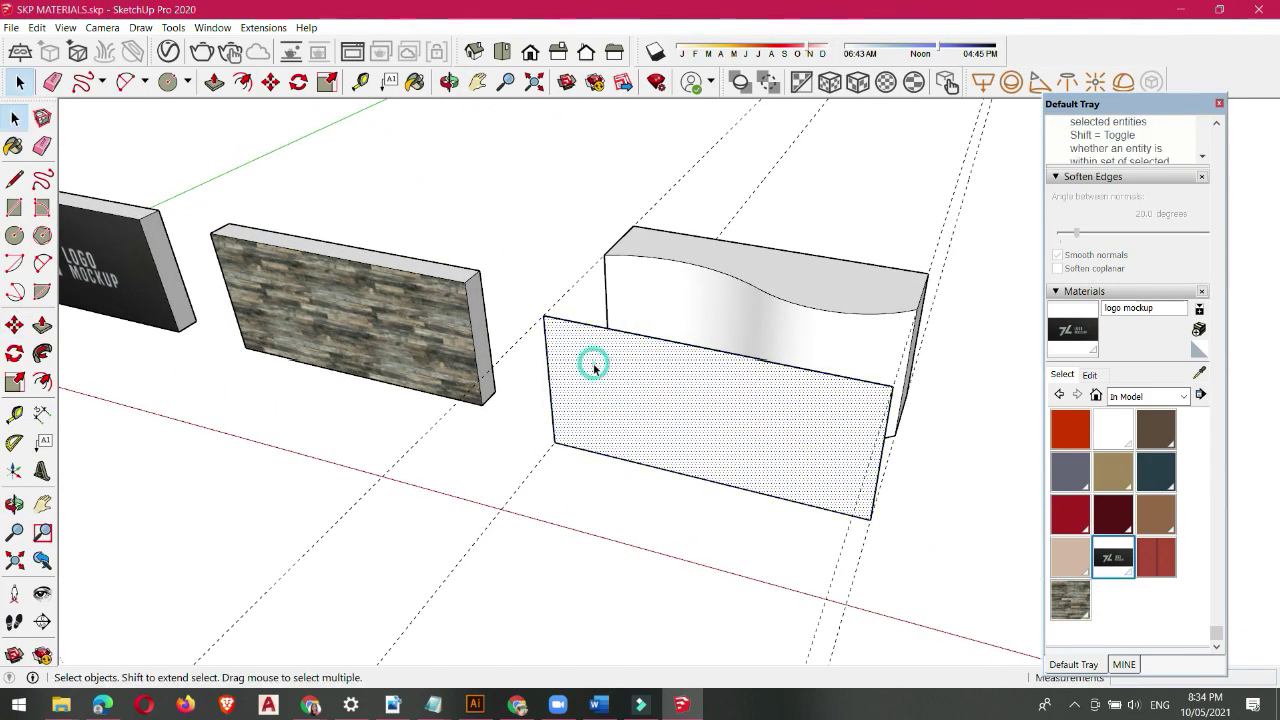
{"action": "mouse_move", "coordinate": [593, 367]}
{"action": "middle_mouse_down"}
{"action": "mouse_move", "coordinate": [686, 371]}
{"action": "mouse_move", "coordinate": [471, 420]}
{"action": "mouse_move", "coordinate": [580, 380]}
{"action": "middle_mouse_up"}
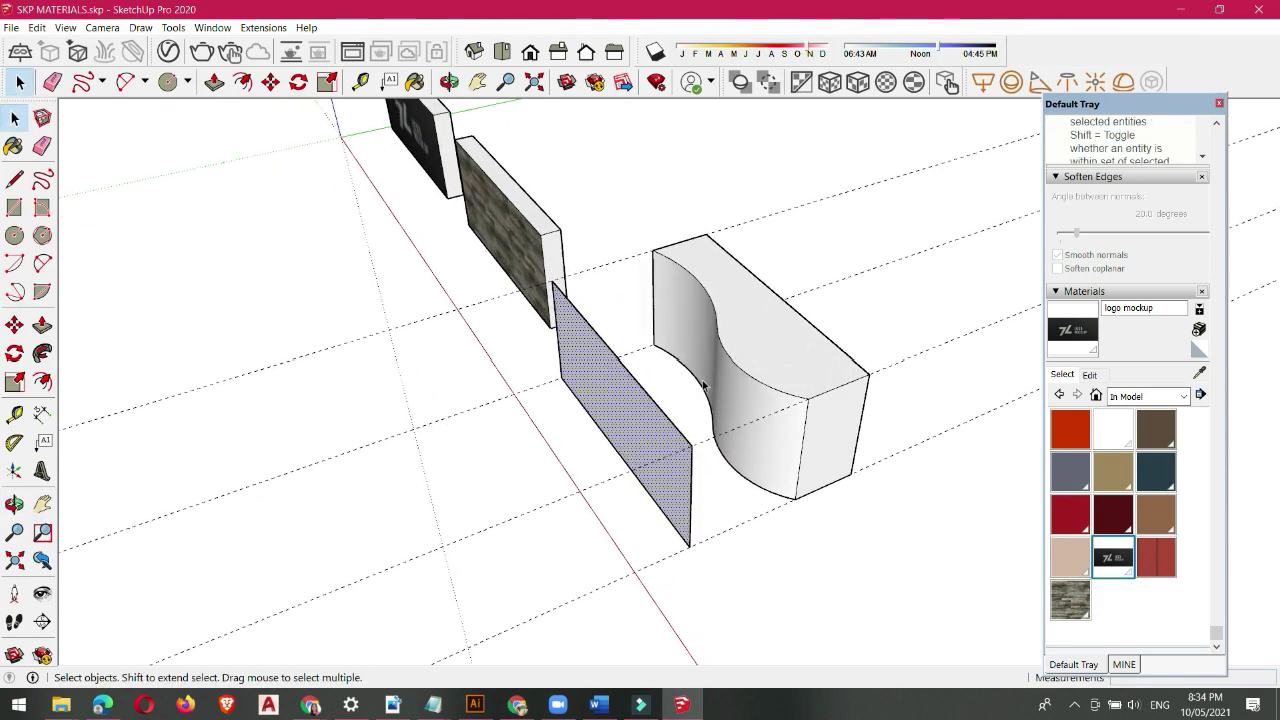
{"action": "scroll", "coordinate": [710, 377], "scroll_direction": "up", "scroll_amount": 2}
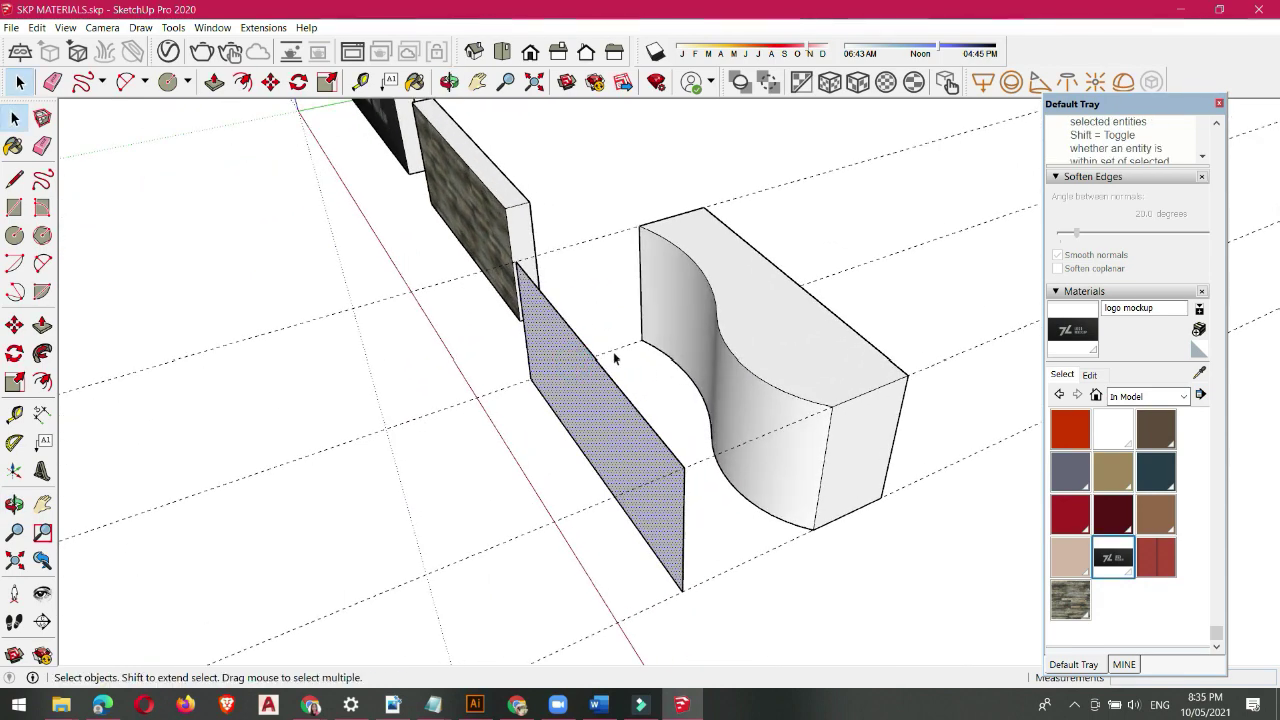
{"action": "middle_click_drag", "start_coordinate": [707, 291], "coordinate": [900, 370]}
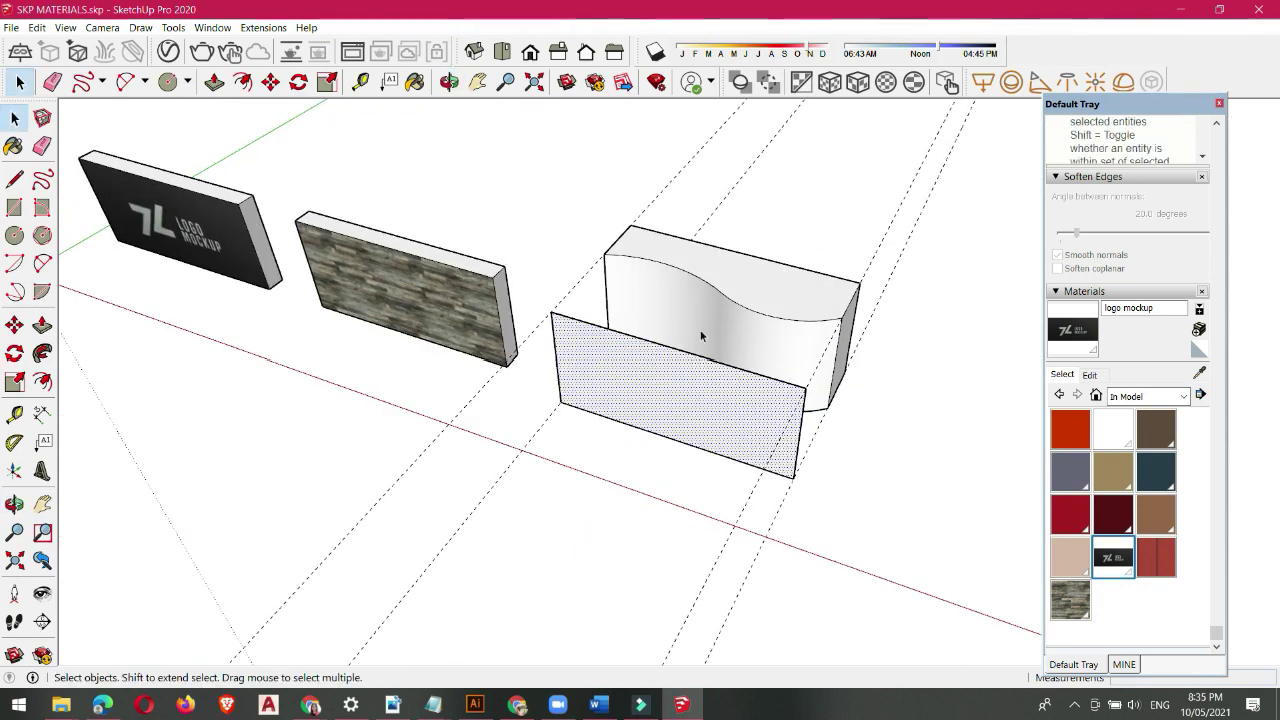
{"action": "scroll", "coordinate": [795, 352], "scroll_direction": "down", "scroll_amount": 2}
{"action": "middle_click_drag", "start_coordinate": [680, 357], "coordinate": [719, 323]}
{"action": "scroll", "coordinate": [719, 323], "scroll_direction": "up", "scroll_amount": 2}
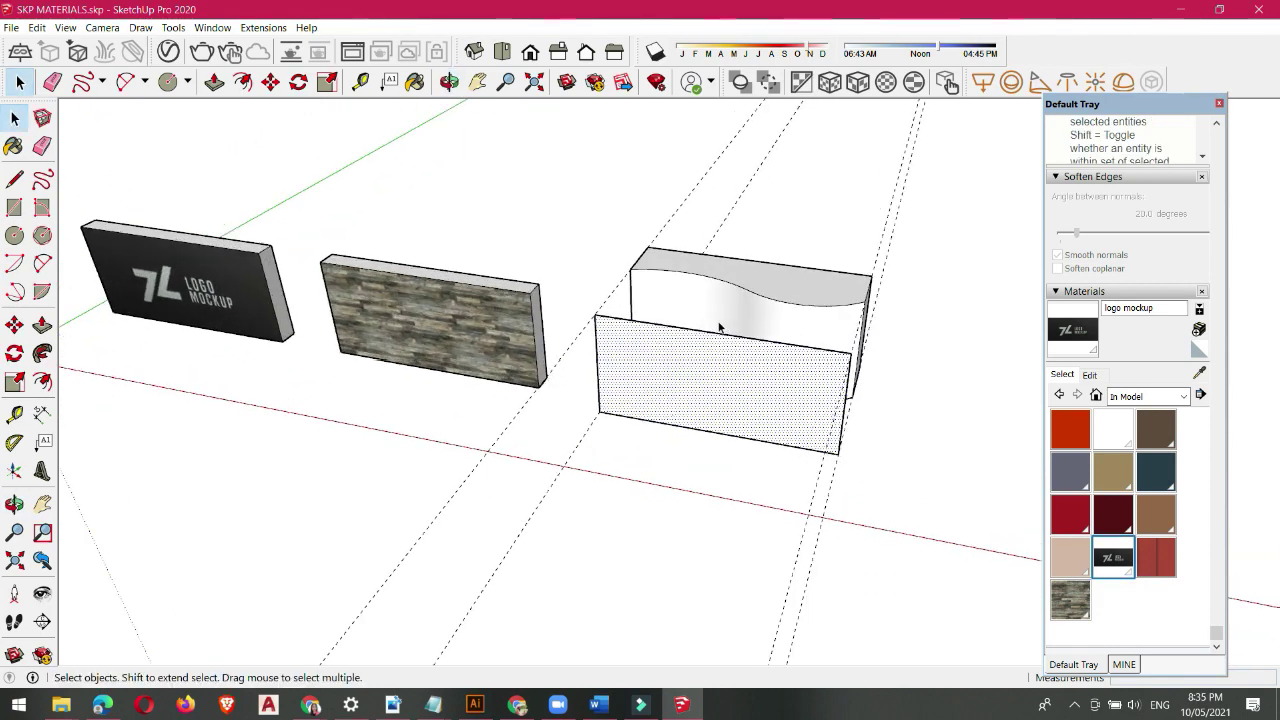
Step: Sample the logo mockup material from the first slab and paint the copied flat face with it
{"action": "key", "text": "b"}
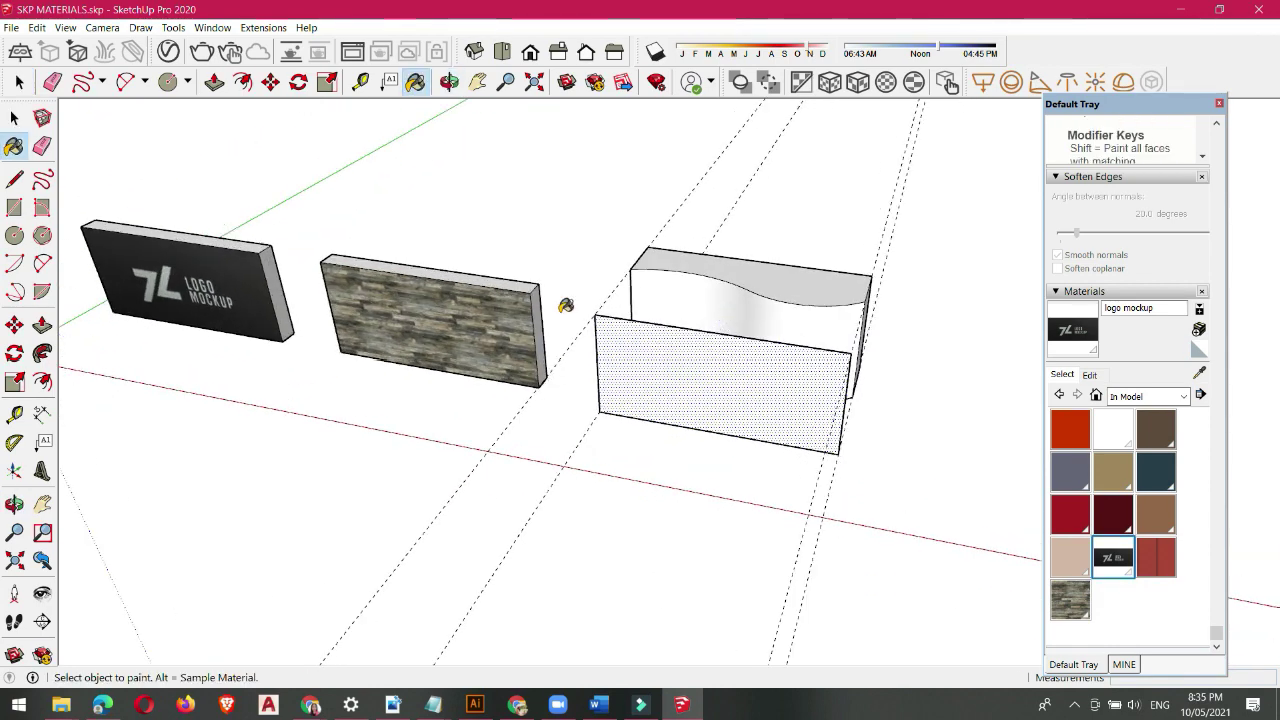
{"action": "left_click", "coordinate": [216, 285], "text": "alt"}
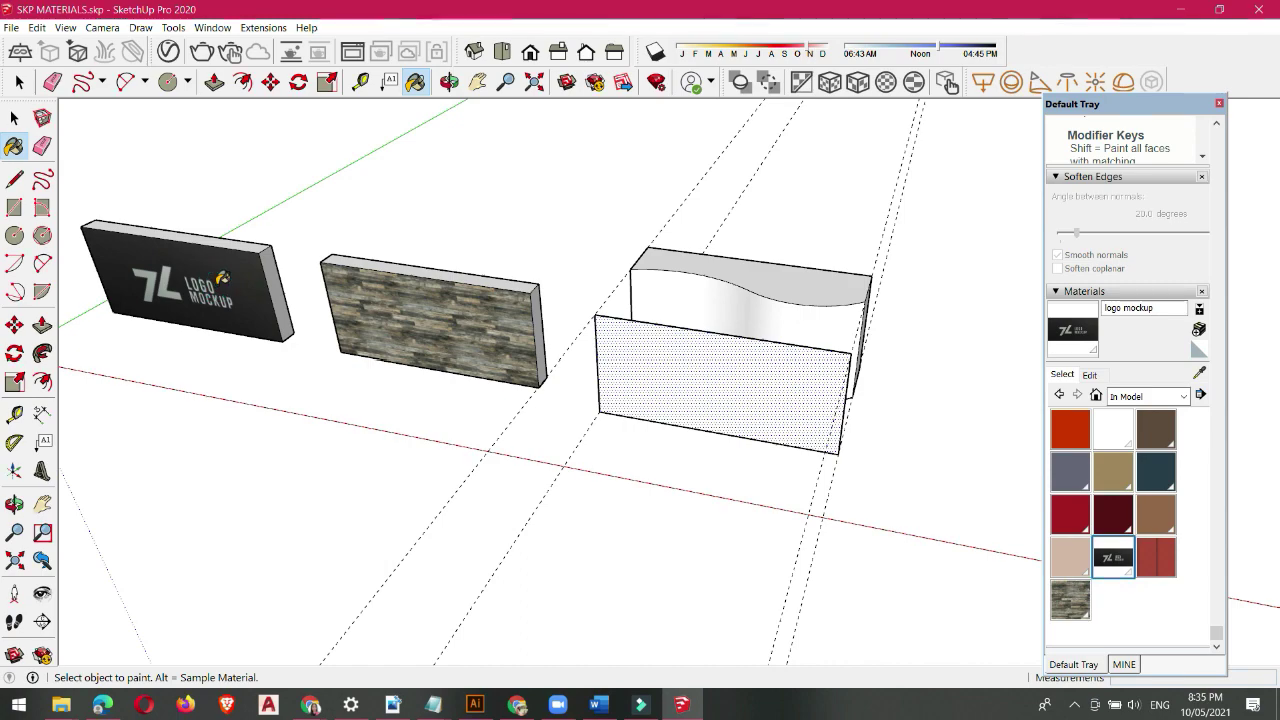
{"action": "scroll", "coordinate": [768, 407], "scroll_direction": "up", "scroll_amount": 2}
{"action": "scroll", "coordinate": [643, 372], "scroll_direction": "up", "scroll_amount": 1}
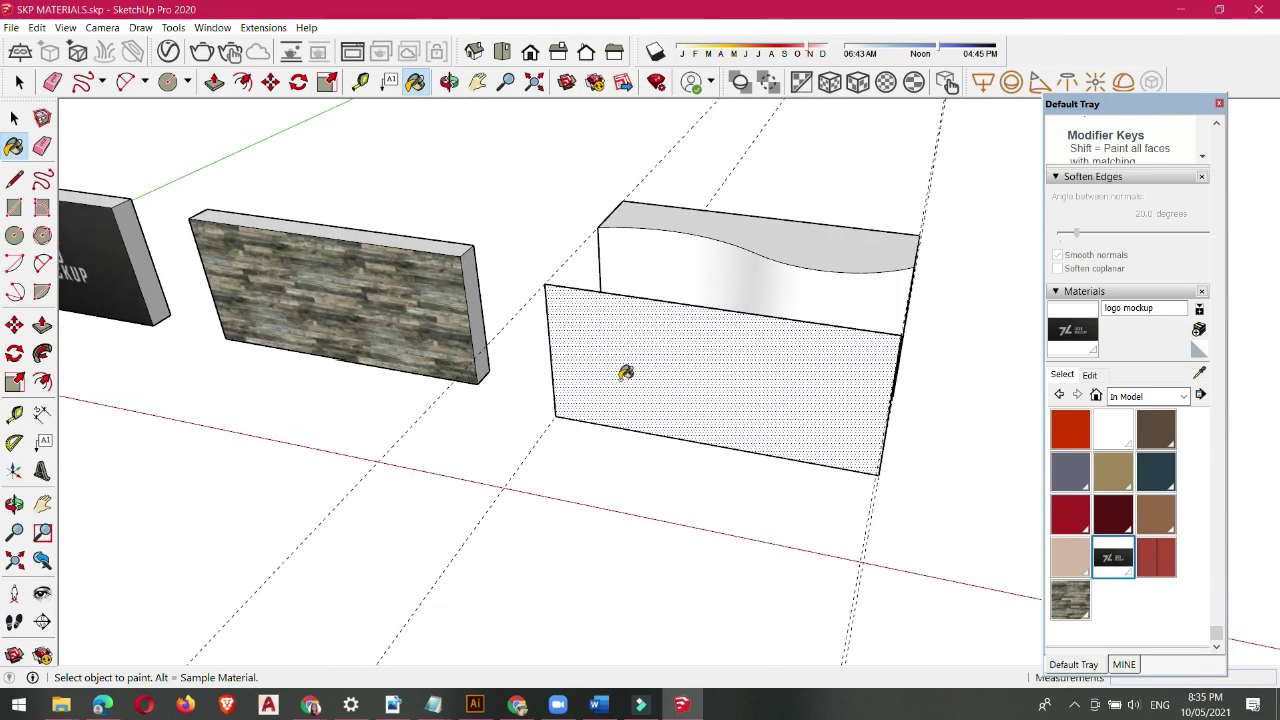
{"action": "mouse_move", "coordinate": [622, 371]}
{"action": "middle_mouse_down"}
{"action": "mouse_move", "coordinate": [620, 389]}
{"action": "mouse_move", "coordinate": [826, 311]}
{"action": "mouse_move", "coordinate": [494, 363]}
{"action": "mouse_move", "coordinate": [634, 331]}
{"action": "mouse_move", "coordinate": [600, 334]}
{"action": "mouse_move", "coordinate": [574, 296]}
{"action": "mouse_move", "coordinate": [472, 341]}
{"action": "mouse_move", "coordinate": [622, 339]}
{"action": "middle_mouse_up"}
{"action": "left_click", "coordinate": [614, 350]}
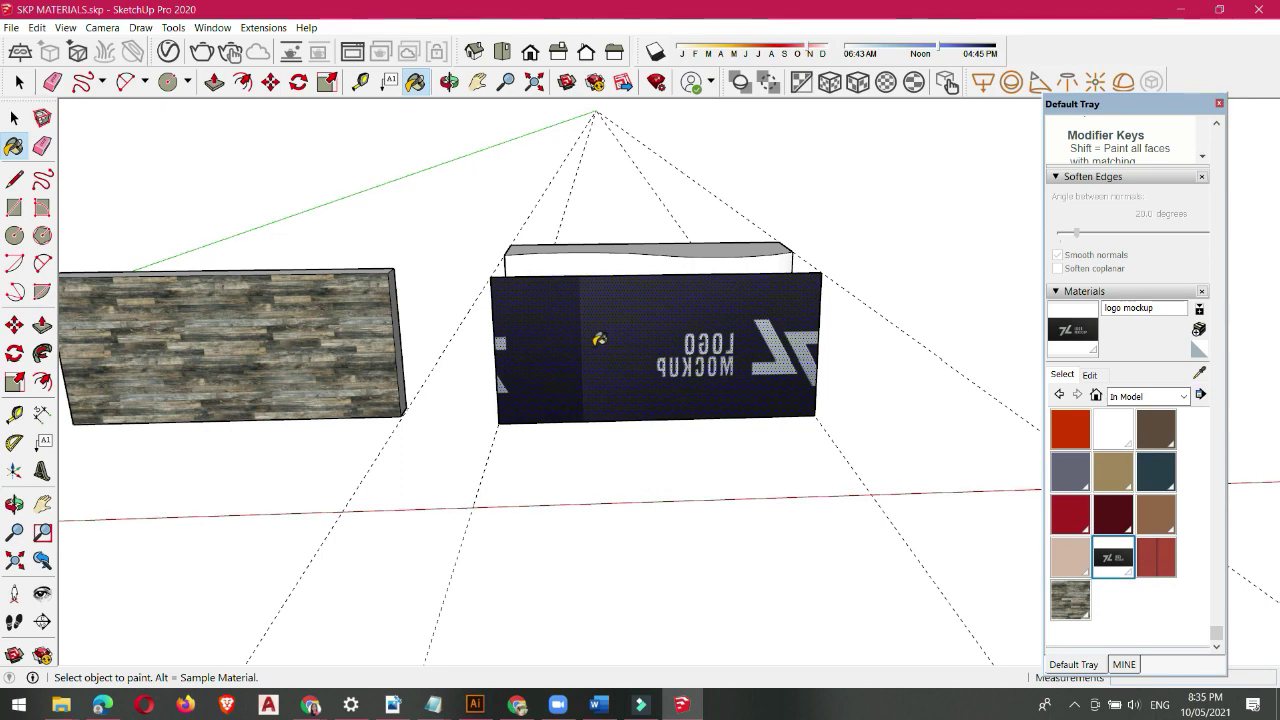
Step: Start texture positioning on the copied flat face and shift the image so one logo tile fills the face
{"action": "right_click", "coordinate": [596, 350]}
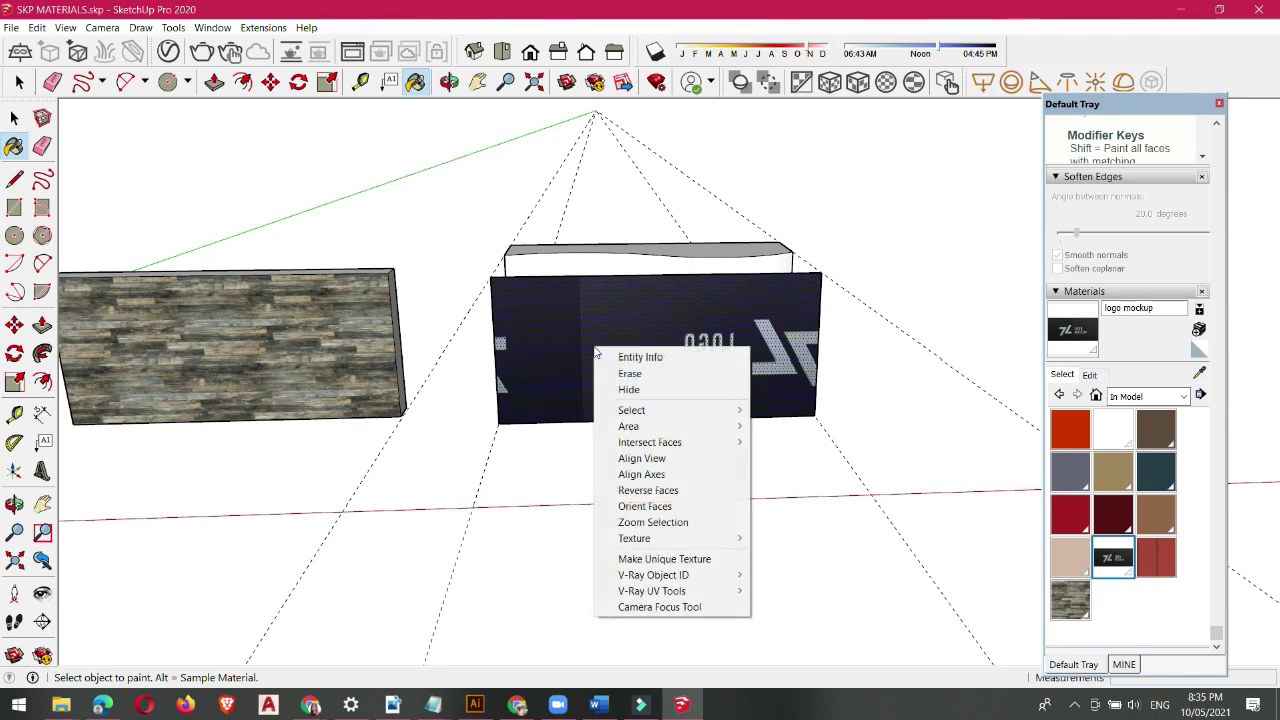
{"action": "mouse_move", "coordinate": [644, 537]}
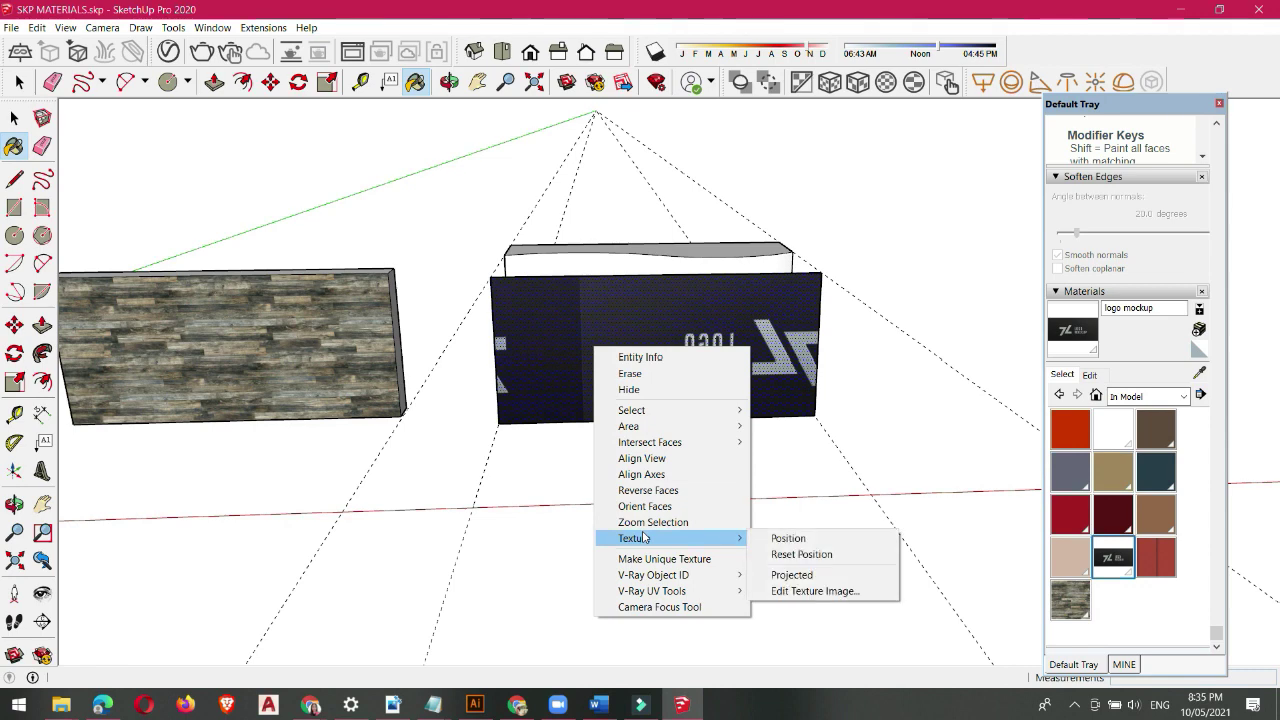
{"action": "left_click", "coordinate": [788, 539]}
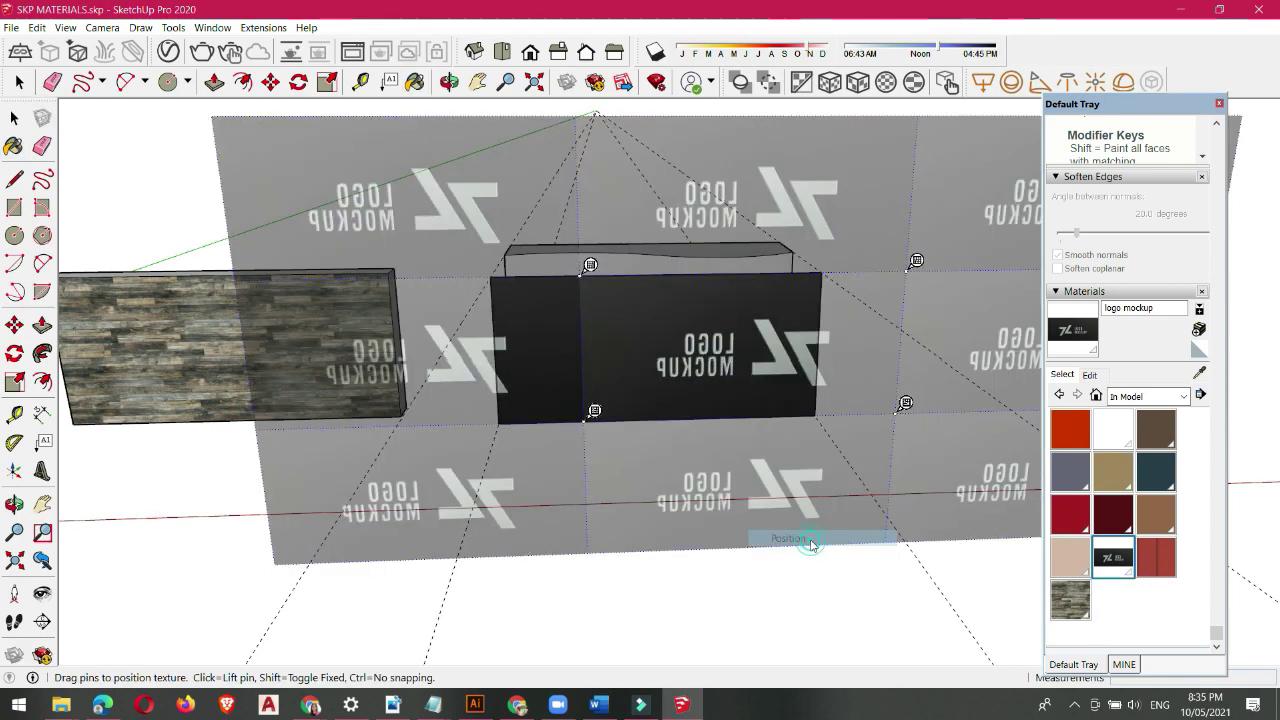
{"action": "left_click_drag", "start_coordinate": [655, 337], "coordinate": [552, 343]}
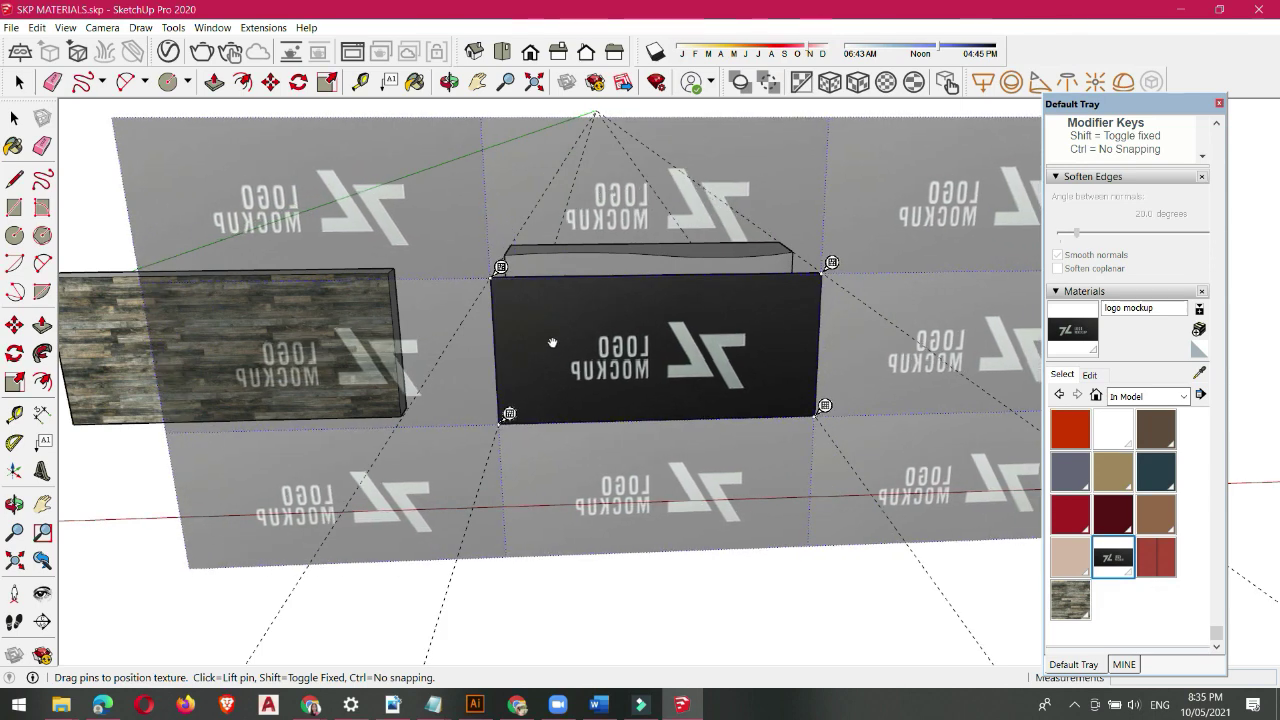
Step: Fine-tune the four texture pins onto the corners of the copied flat face and finish positioning
{"action": "middle_click_drag", "start_coordinate": [700, 385], "coordinate": [733, 376]}
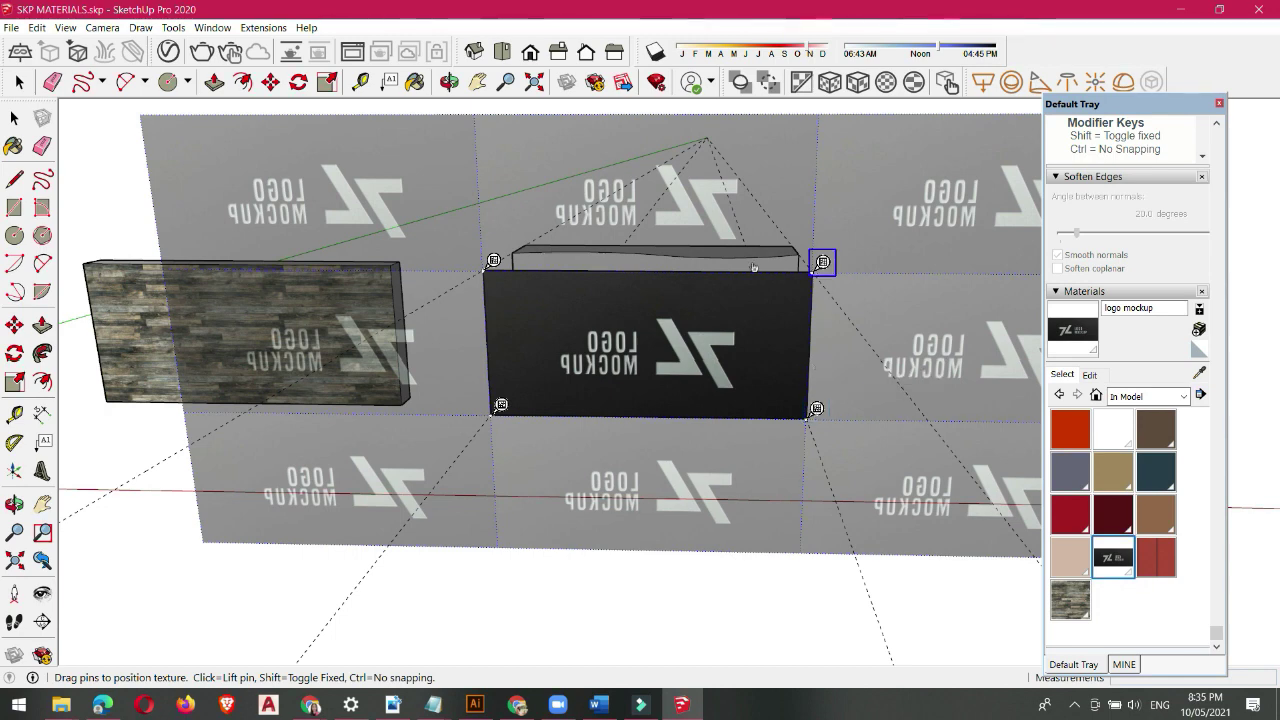
{"action": "mouse_move", "coordinate": [829, 413]}
{"action": "left_mouse_down"}
{"action": "mouse_move", "coordinate": [873, 418]}
{"action": "mouse_move", "coordinate": [811, 417]}
{"action": "left_mouse_up"}
{"action": "mouse_move", "coordinate": [822, 262]}
{"action": "left_mouse_down"}
{"action": "mouse_move", "coordinate": [863, 249]}
{"action": "mouse_move", "coordinate": [822, 261]}
{"action": "left_mouse_up"}
{"action": "mouse_move", "coordinate": [494, 261]}
{"action": "left_mouse_down"}
{"action": "mouse_move", "coordinate": [423, 220]}
{"action": "mouse_move", "coordinate": [494, 259]}
{"action": "left_mouse_up"}
{"action": "mouse_move", "coordinate": [508, 398]}
{"action": "left_mouse_down"}
{"action": "mouse_move", "coordinate": [443, 431]}
{"action": "mouse_move", "coordinate": [498, 401]}
{"action": "left_mouse_up"}
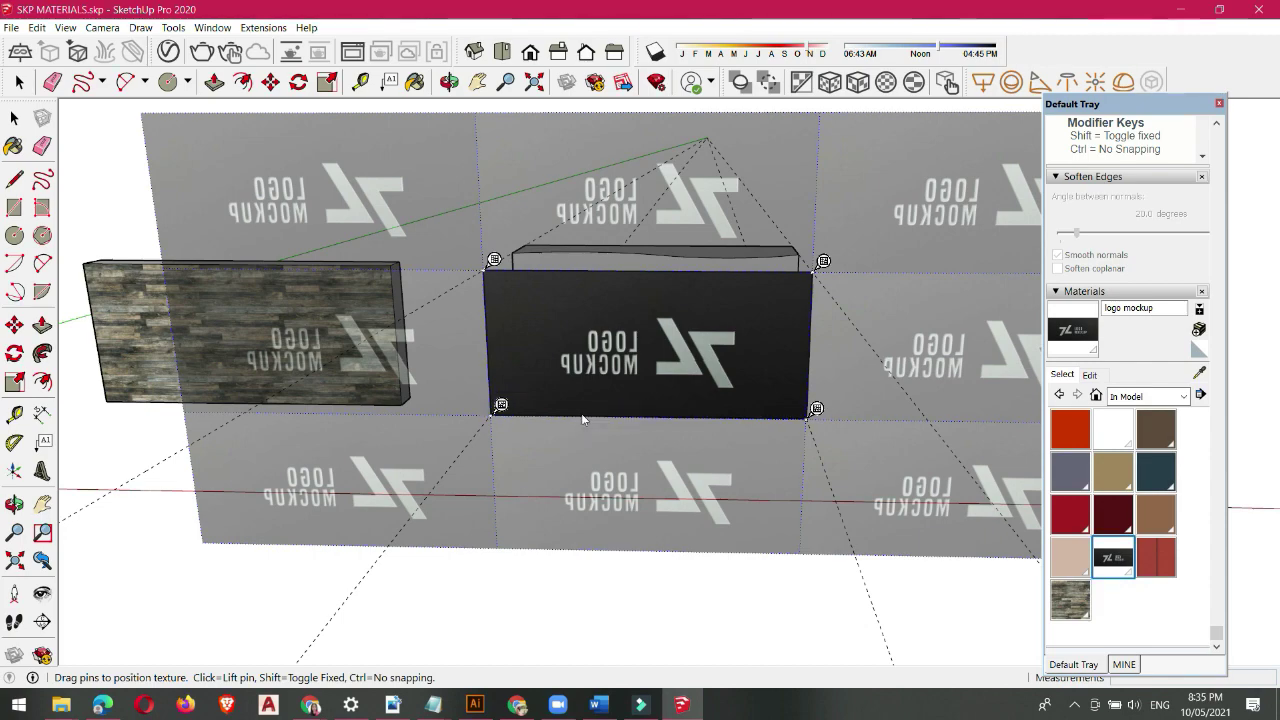
{"action": "scroll", "coordinate": [594, 405], "scroll_direction": "down", "scroll_amount": 1}
{"action": "scroll", "coordinate": [595, 406], "scroll_direction": "down", "scroll_amount": 2}
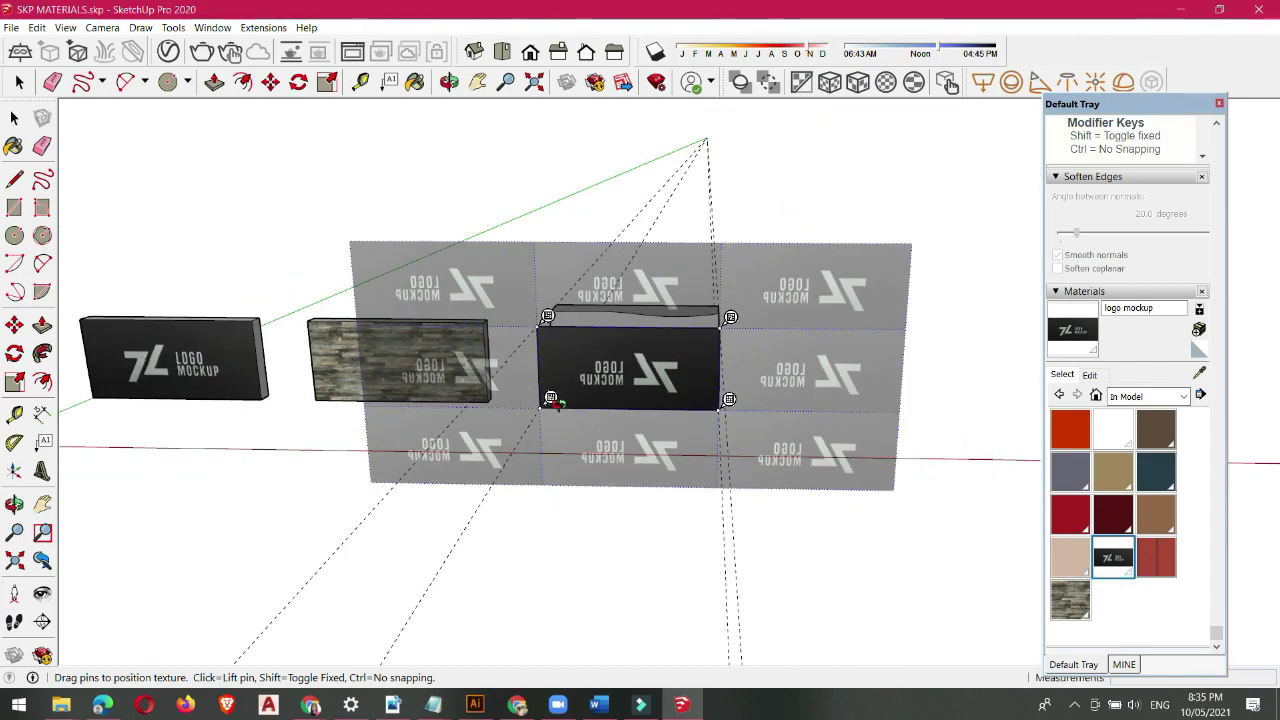
{"action": "middle_click_drag", "start_coordinate": [597, 406], "coordinate": [546, 407]}
{"action": "scroll", "coordinate": [674, 363], "scroll_direction": "up", "scroll_amount": 2}
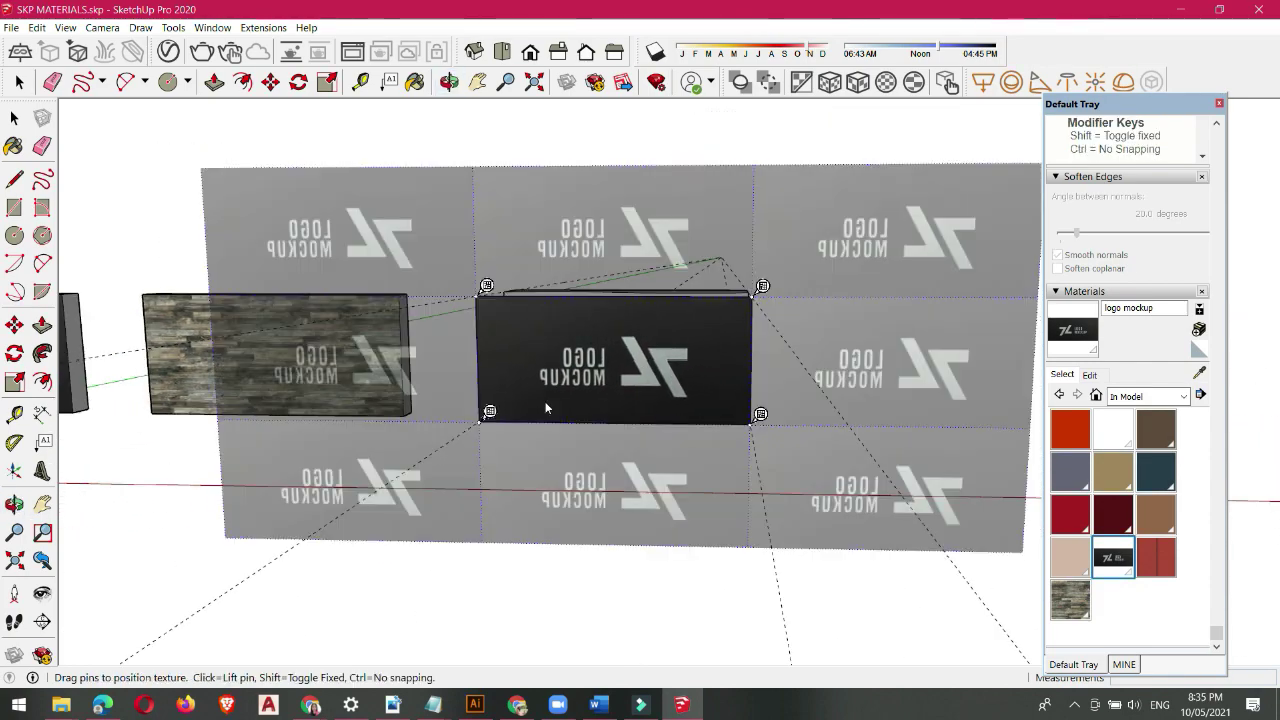
{"action": "key", "text": "b"}
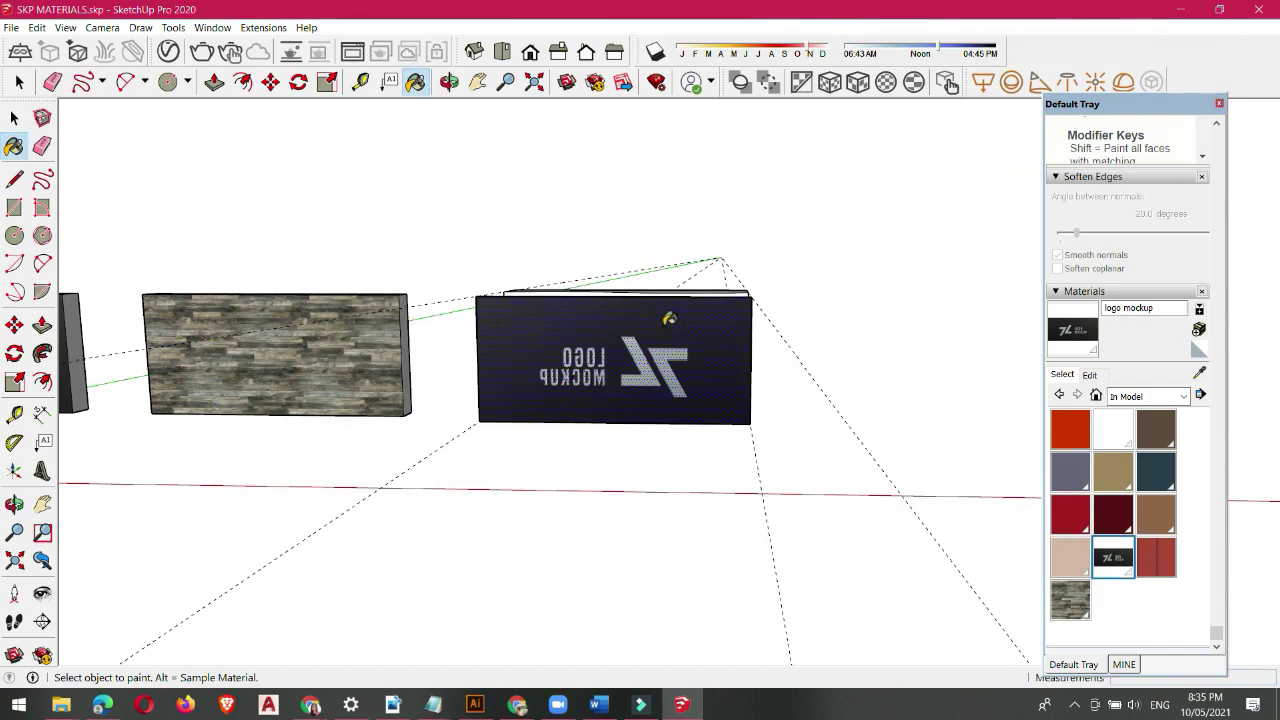
Step: Reposition the copied face's texture, flipping it left/right and shifting it so a single logo tile fills the face again
{"action": "mouse_move", "coordinate": [667, 320]}
{"action": "middle_mouse_down"}
{"action": "mouse_move", "coordinate": [569, 477]}
{"action": "mouse_move", "coordinate": [612, 433]}
{"action": "mouse_move", "coordinate": [573, 378]}
{"action": "middle_mouse_up"}
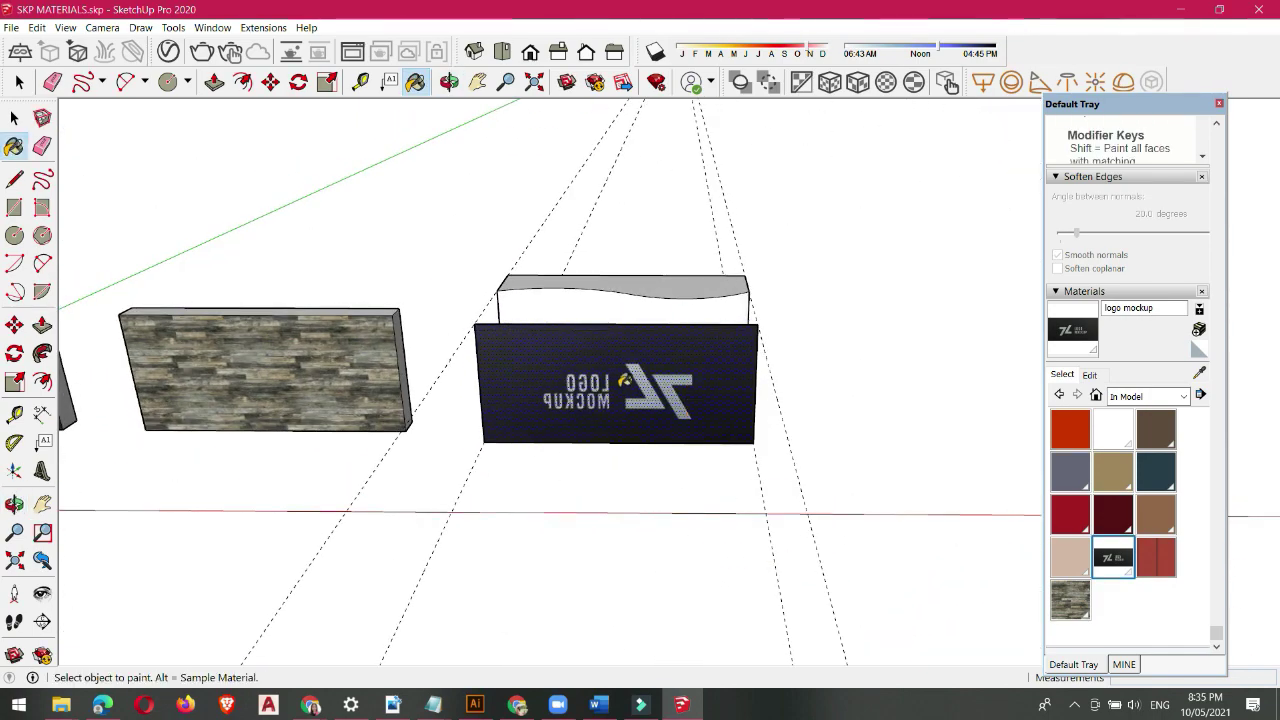
{"action": "scroll", "coordinate": [624, 380], "scroll_direction": "up", "scroll_amount": 2}
{"action": "scroll", "coordinate": [748, 363], "scroll_direction": "down", "scroll_amount": 6}
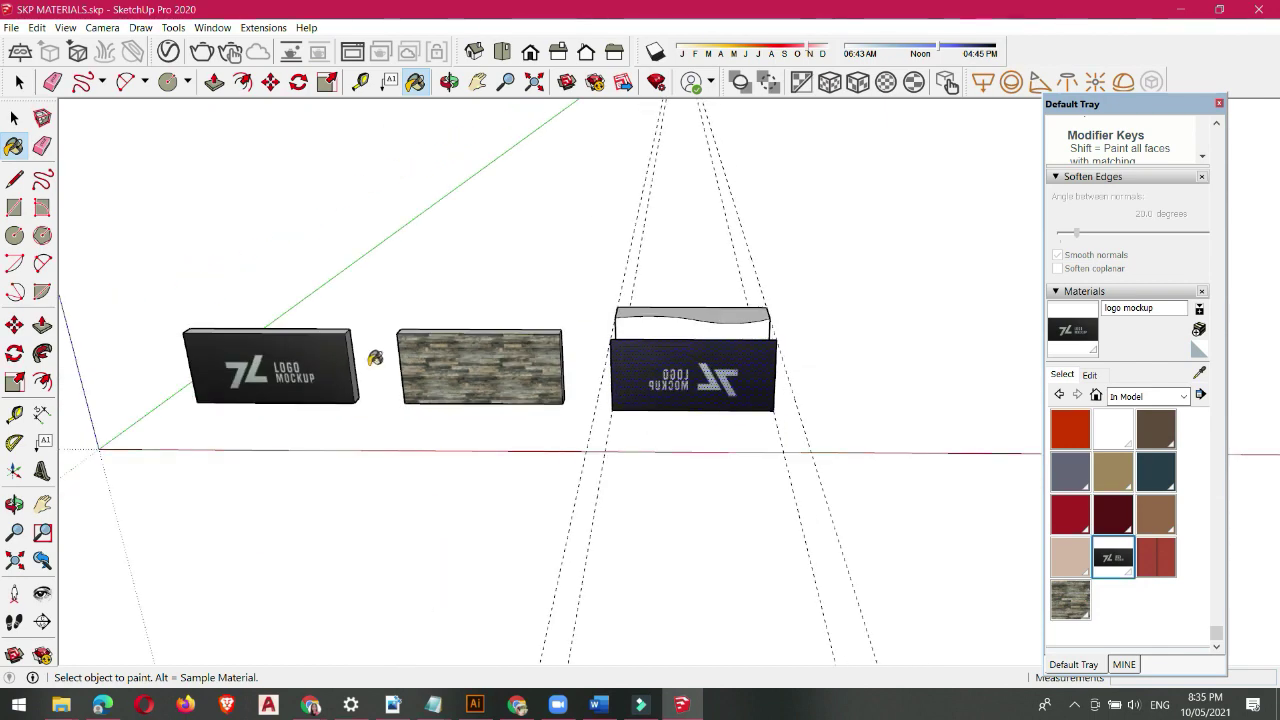
{"action": "scroll", "coordinate": [295, 366], "scroll_direction": "up", "scroll_amount": 2}
{"action": "middle_click_drag", "start_coordinate": [708, 341], "coordinate": [720, 299]}
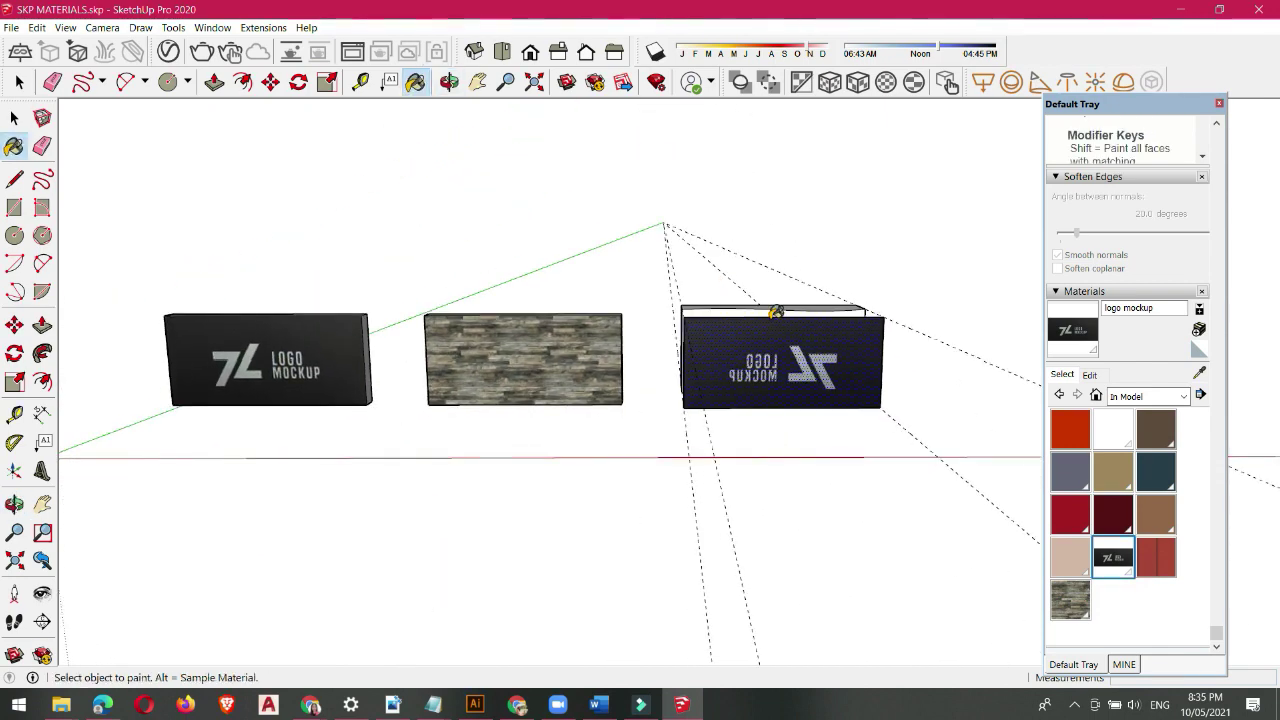
{"action": "scroll", "coordinate": [781, 314], "scroll_direction": "up", "scroll_amount": 2}
{"action": "scroll", "coordinate": [779, 340], "scroll_direction": "up", "scroll_amount": 1}
{"action": "right_click", "coordinate": [770, 376]}
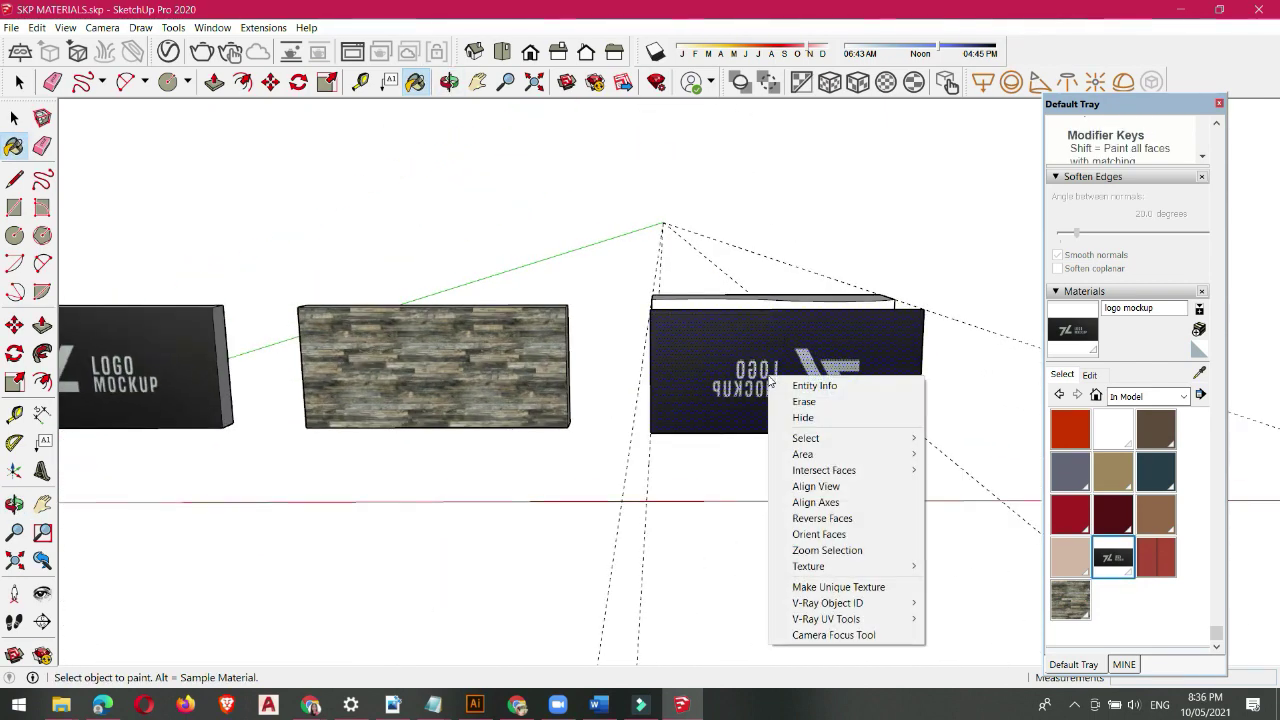
{"action": "mouse_move", "coordinate": [889, 572]}
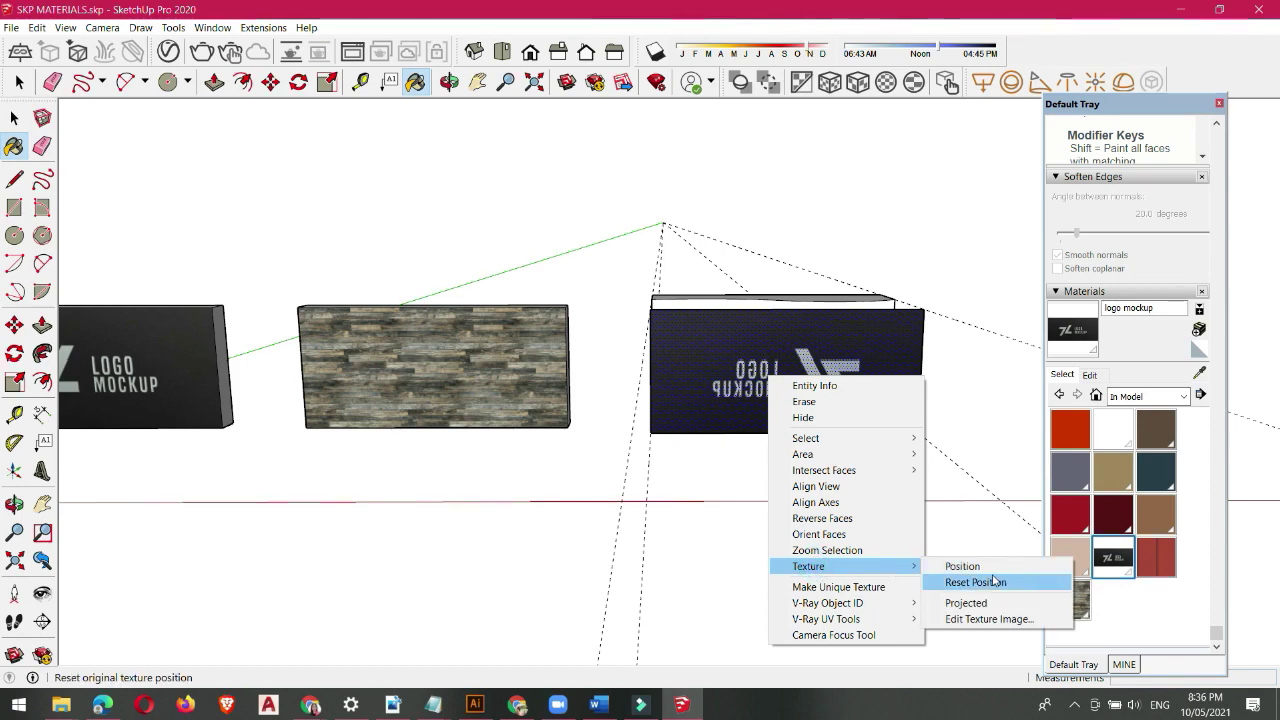
{"action": "left_click", "coordinate": [960, 567]}
{"action": "right_click", "coordinate": [749, 366]}
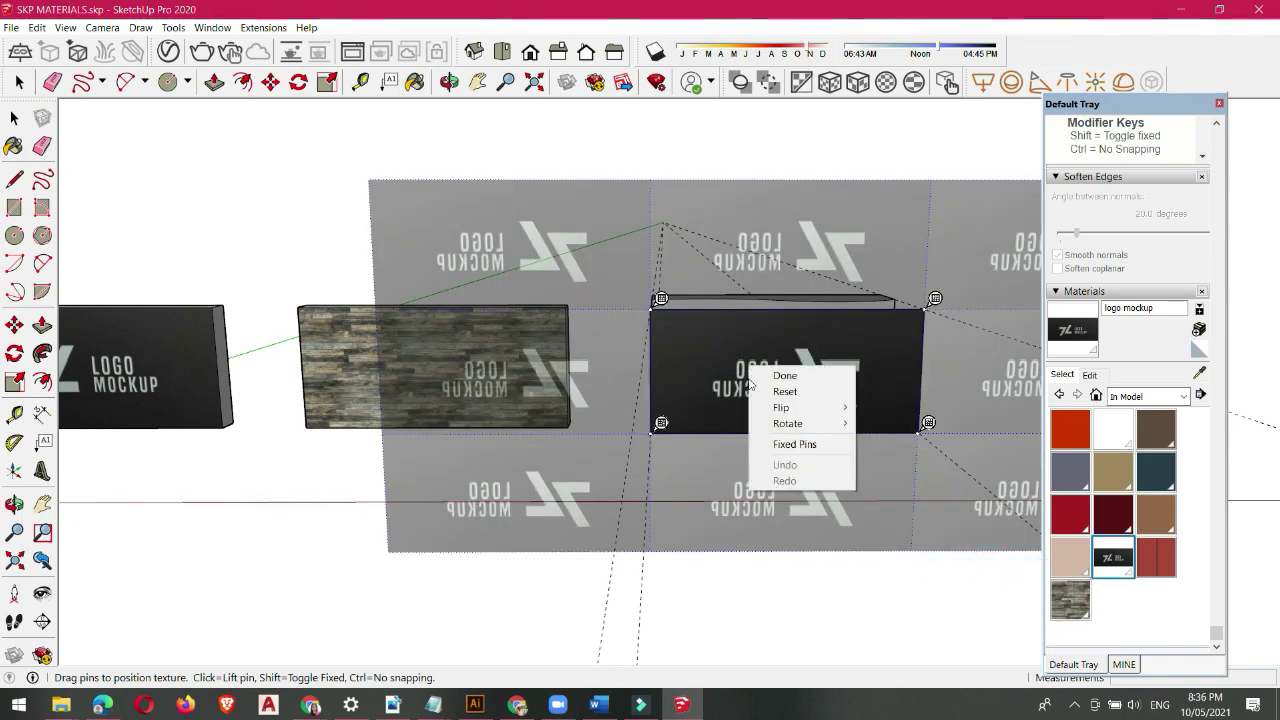
{"action": "mouse_move", "coordinate": [811, 406]}
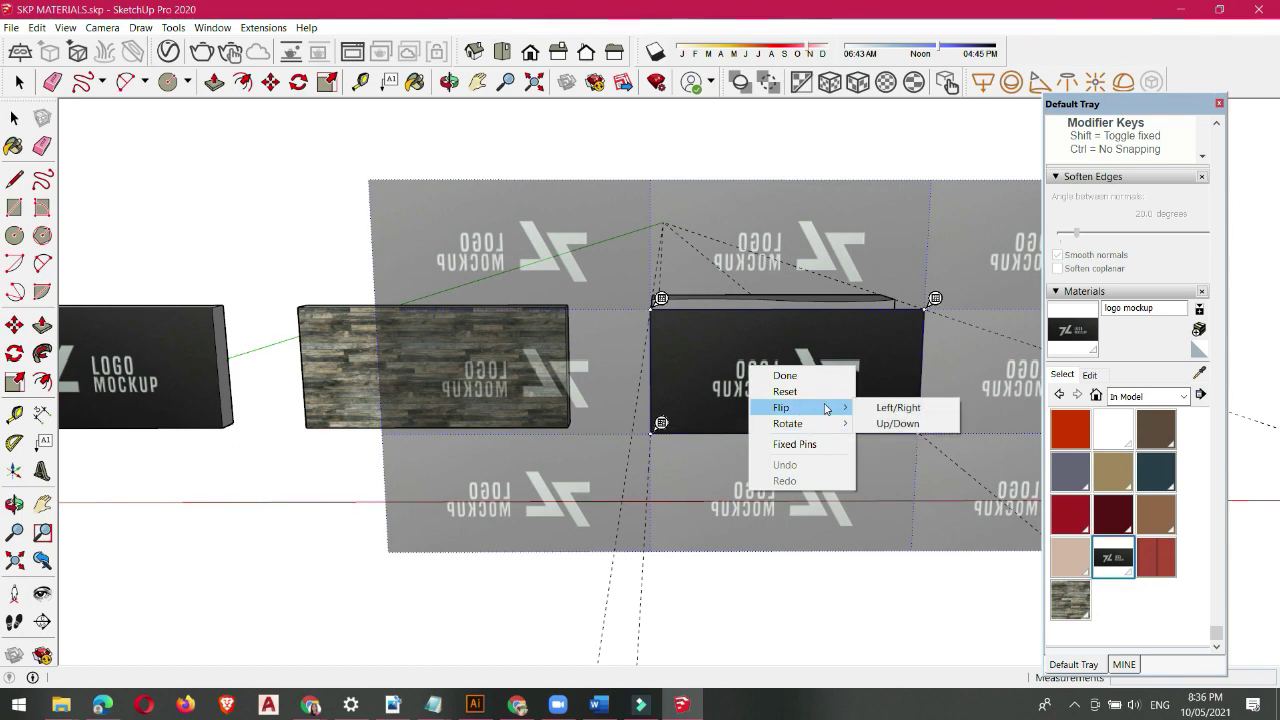
{"action": "left_click", "coordinate": [897, 408]}
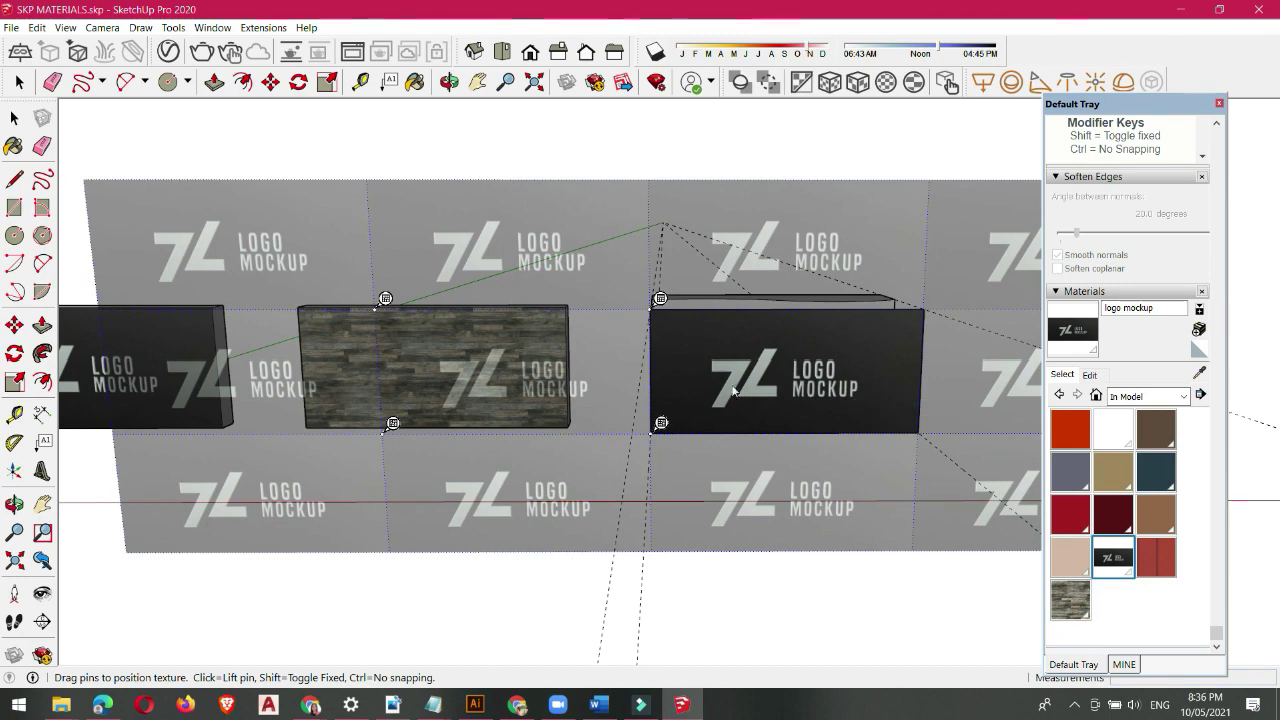
{"action": "scroll", "coordinate": [705, 378], "scroll_direction": "down", "scroll_amount": 2}
{"action": "left_click_drag", "start_coordinate": [620, 344], "coordinate": [768, 347]}
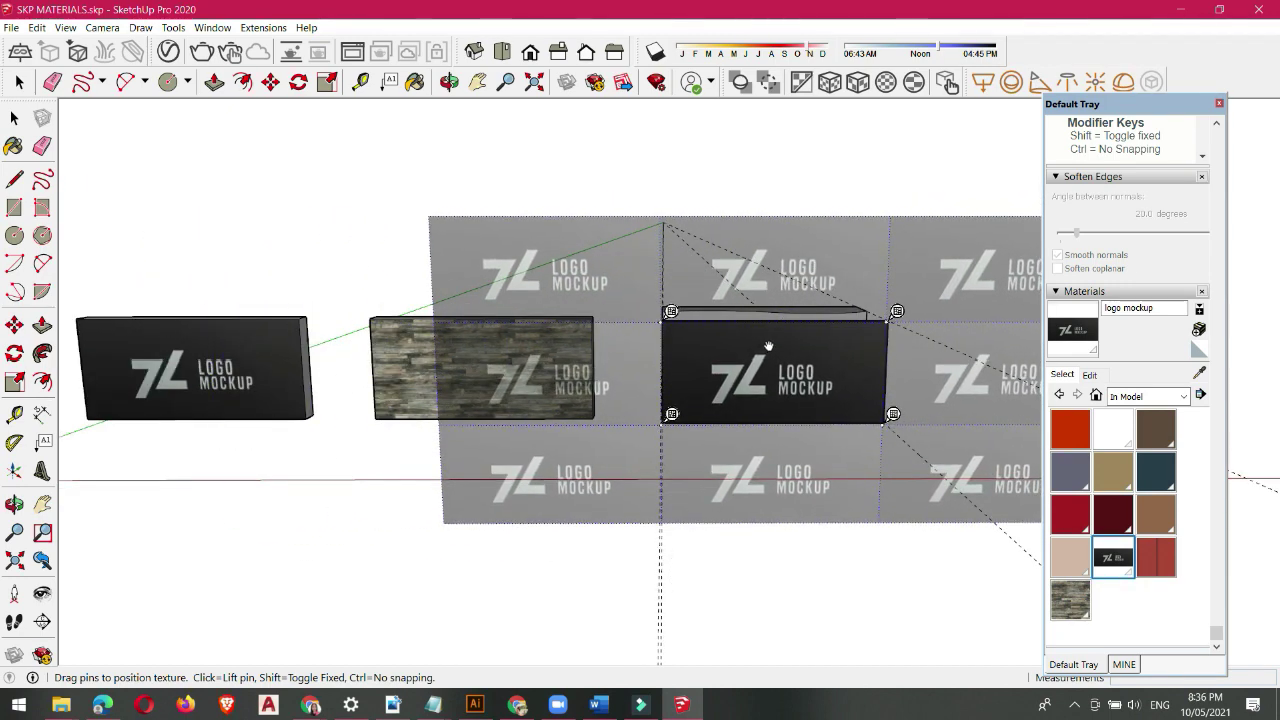
Step: Finish positioning the texture on the copied flat face and set that texture to Projected
{"action": "key", "text": "Return"}
{"action": "mouse_move", "coordinate": [768, 347]}
{"action": "middle_mouse_down"}
{"action": "mouse_move", "coordinate": [720, 385]}
{"action": "mouse_move", "coordinate": [774, 372]}
{"action": "middle_mouse_up"}
{"action": "scroll", "coordinate": [774, 373], "scroll_direction": "down", "scroll_amount": 1}
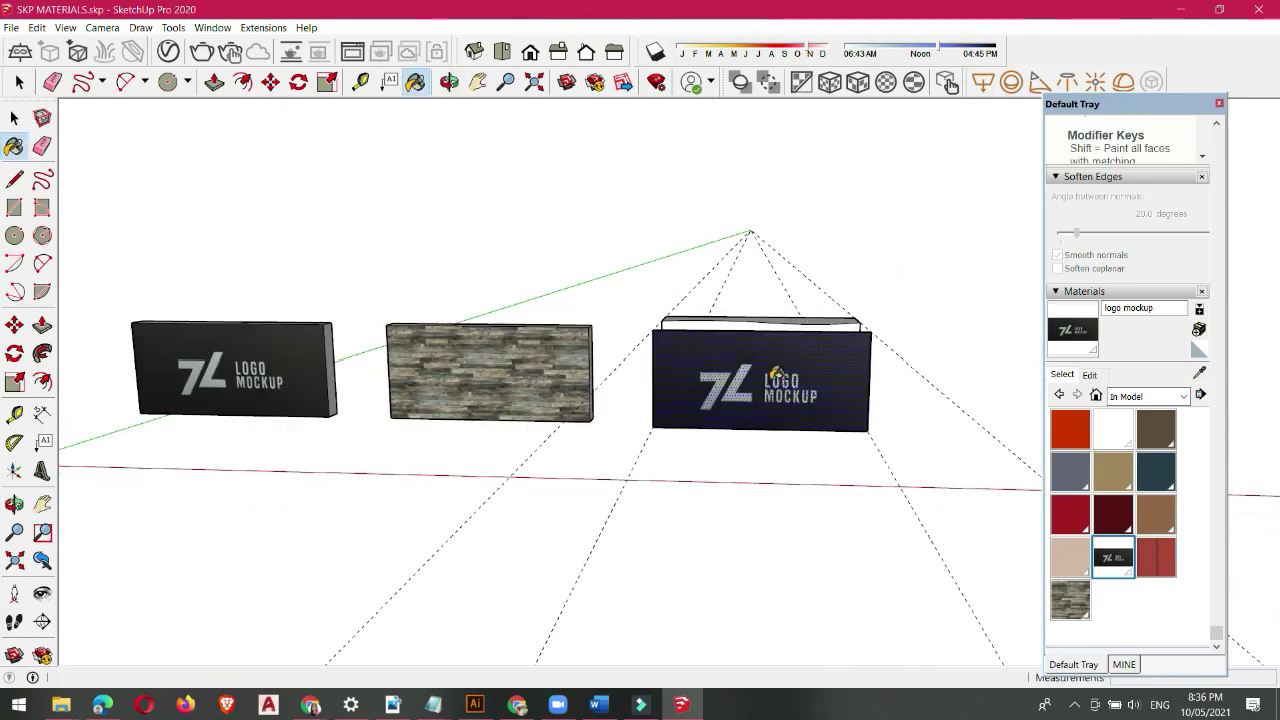
{"action": "scroll", "coordinate": [833, 360], "scroll_direction": "up", "scroll_amount": 2}
{"action": "scroll", "coordinate": [833, 360], "scroll_direction": "down", "scroll_amount": 1}
{"action": "scroll", "coordinate": [794, 357], "scroll_direction": "up", "scroll_amount": 2}
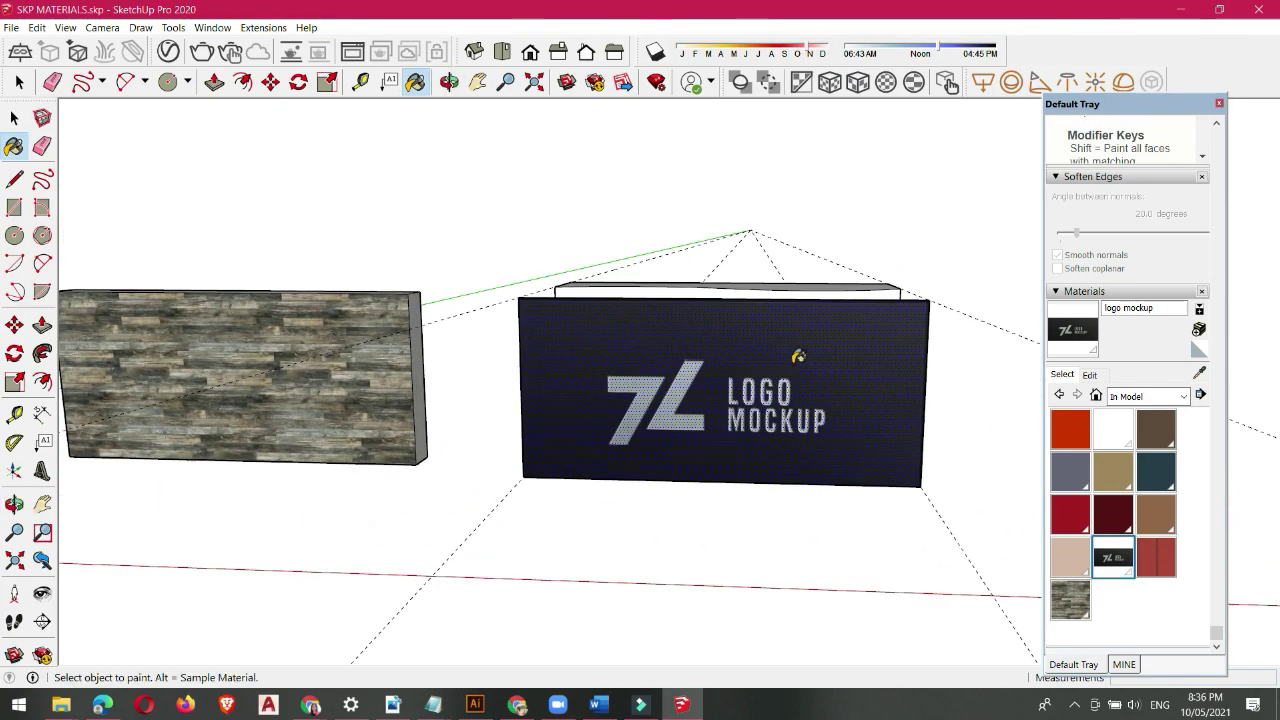
{"action": "middle_click_drag", "start_coordinate": [794, 357], "coordinate": [727, 355]}
{"action": "scroll", "coordinate": [646, 365], "scroll_direction": "down", "scroll_amount": 2}
{"action": "scroll", "coordinate": [727, 355], "scroll_direction": "up", "scroll_amount": 3}
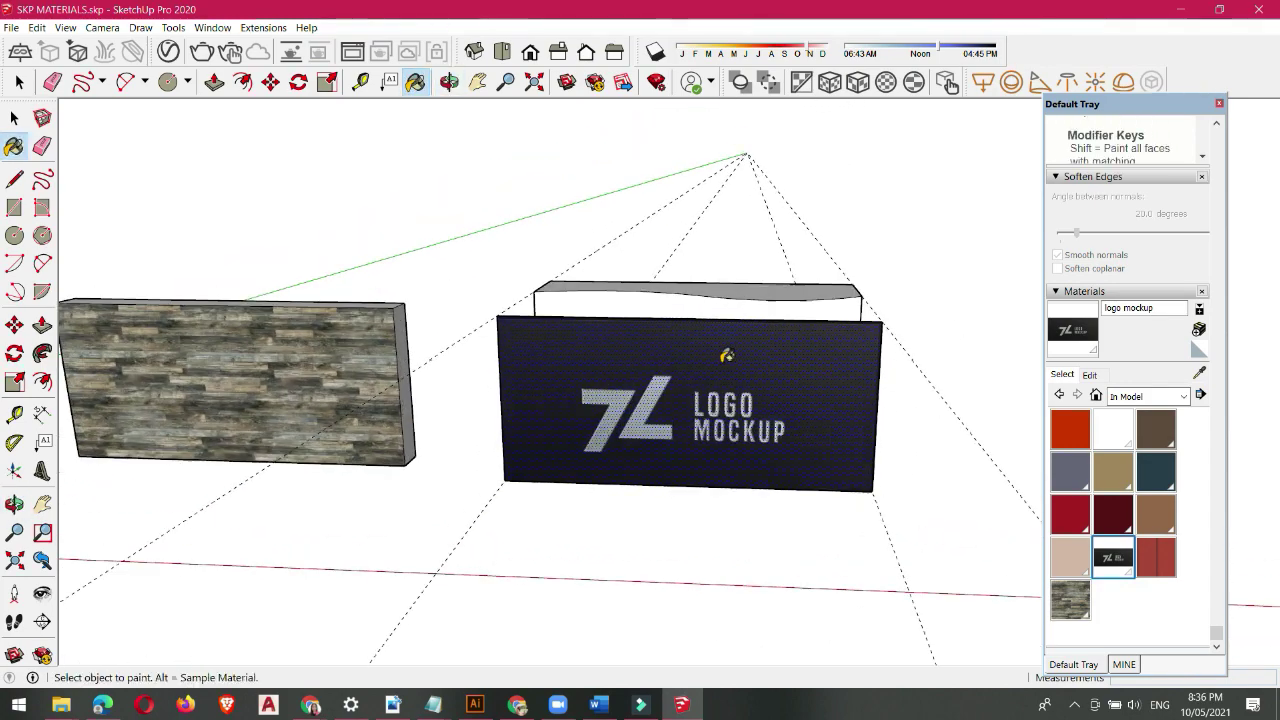
{"action": "scroll", "coordinate": [727, 355], "scroll_direction": "up", "scroll_amount": 1}
{"action": "right_click", "coordinate": [724, 366]}
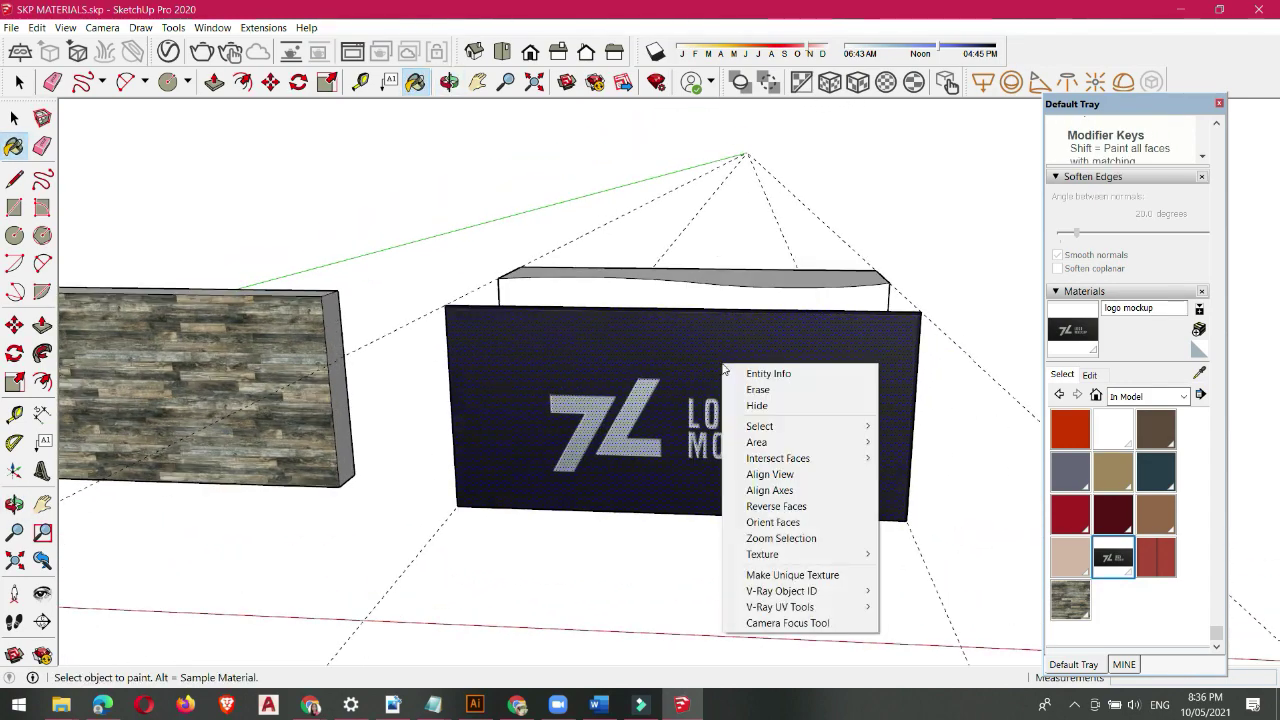
{"action": "mouse_move", "coordinate": [760, 555]}
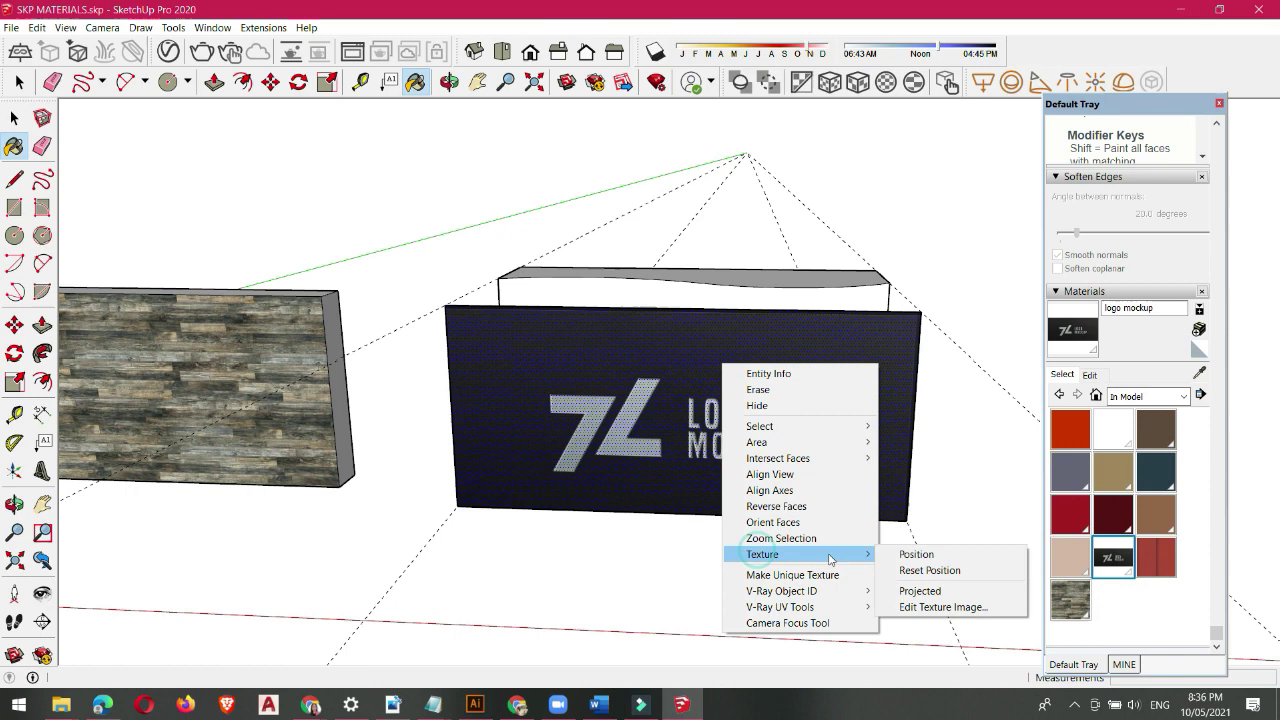
{"action": "left_click", "coordinate": [892, 597]}
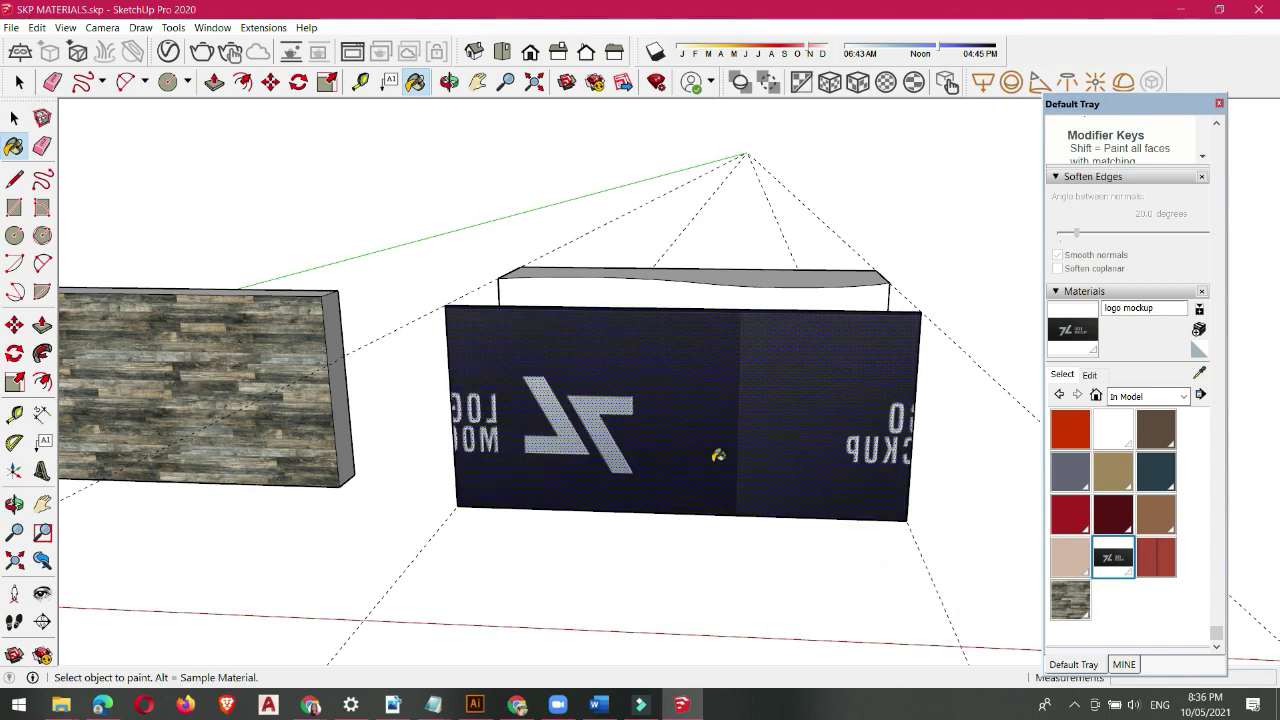
Step: Reset the texture position on the copied flat face and repaint the face with the logo mockup material
{"action": "right_click", "coordinate": [652, 396]}
{"action": "mouse_move", "coordinate": [692, 588]}
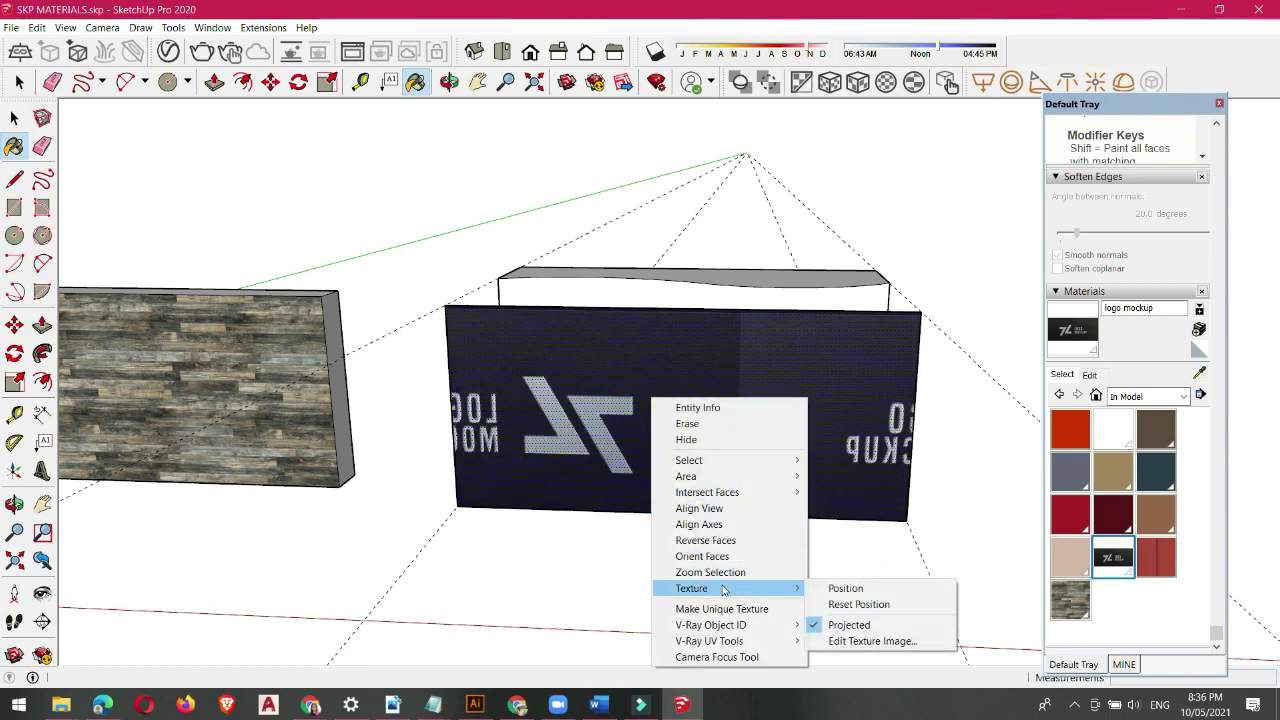
{"action": "left_click", "coordinate": [852, 604]}
{"action": "scroll", "coordinate": [622, 404], "scroll_direction": "down", "scroll_amount": 3}
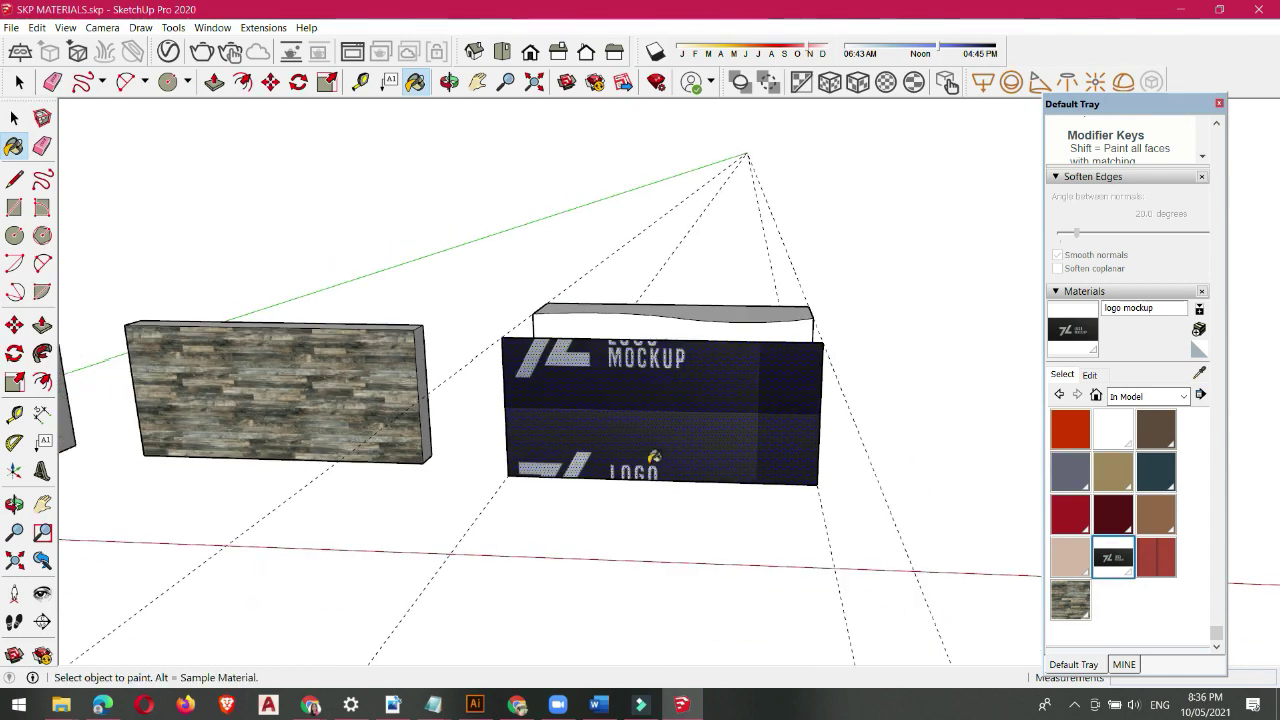
{"action": "left_click", "coordinate": [636, 413]}
Step: Set the flat face's texture to Projected and reposition it so one logo tile fills the face
{"action": "right_click", "coordinate": [635, 415]}
{"action": "mouse_move", "coordinate": [690, 607]}
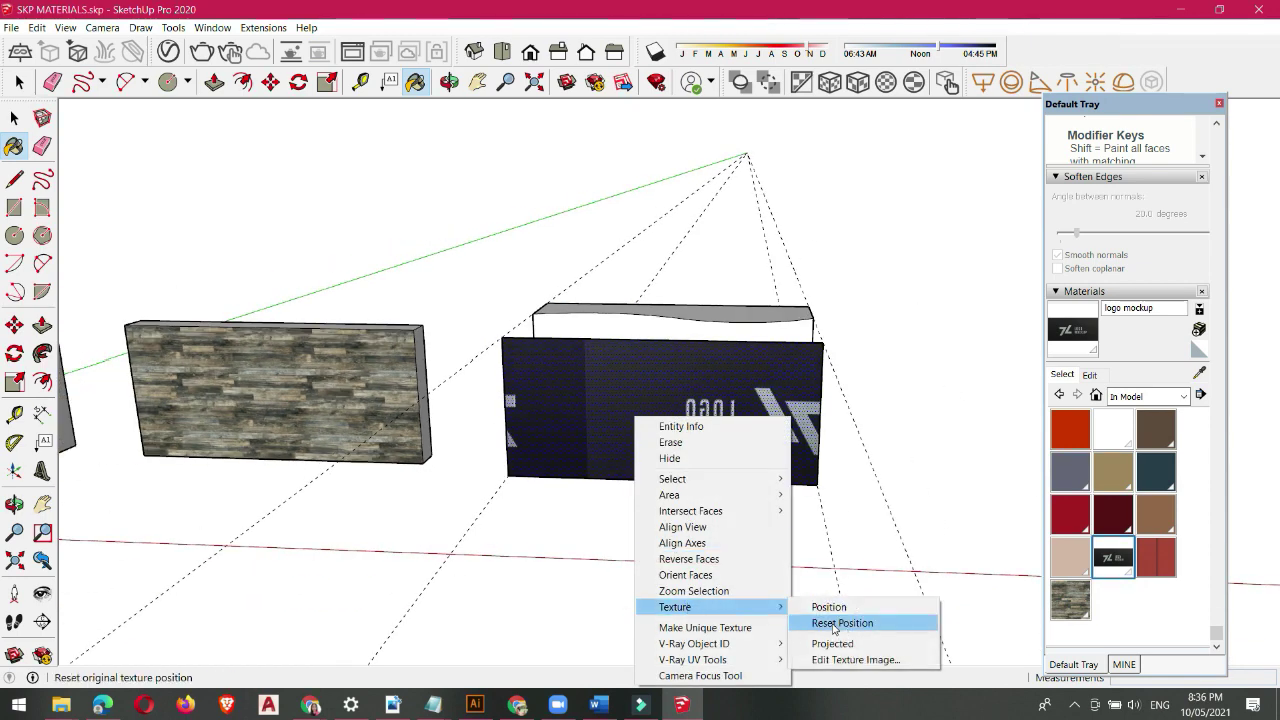
{"action": "left_click", "coordinate": [800, 645]}
{"action": "right_click", "coordinate": [781, 430]}
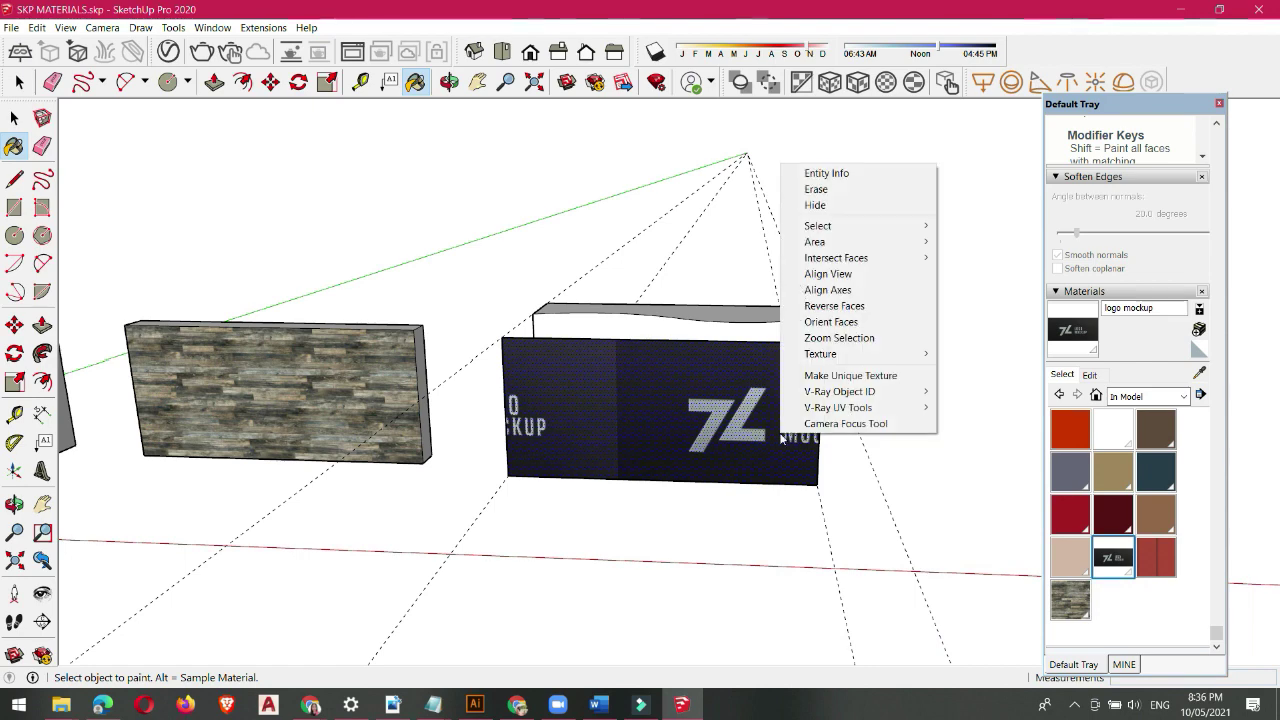
{"action": "mouse_move", "coordinate": [822, 354]}
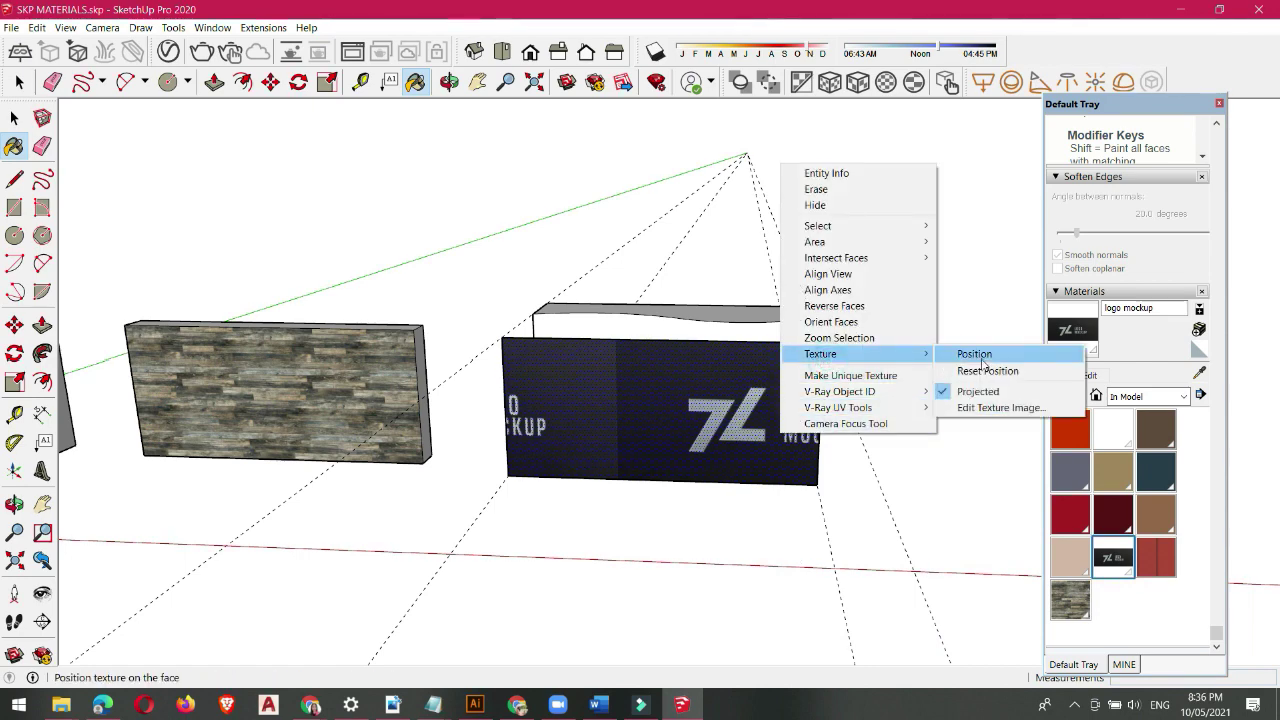
{"action": "left_click", "coordinate": [965, 354]}
{"action": "left_click_drag", "start_coordinate": [620, 383], "coordinate": [593, 393]}
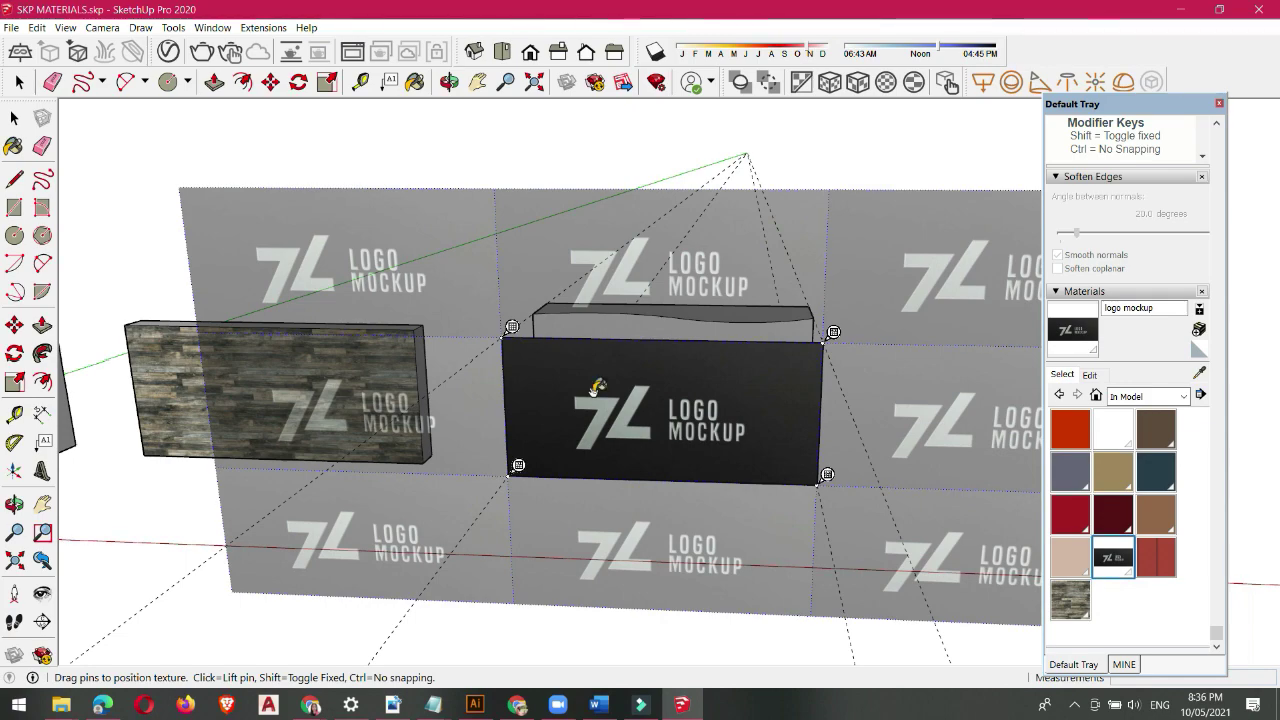
{"action": "key", "text": "Return"}
Step: Sample the projected logo texture from the flat copy and paint the curved front of the S-shaped wall with it
{"action": "middle_click_drag", "start_coordinate": [708, 379], "coordinate": [536, 436]}
{"action": "scroll", "coordinate": [733, 332], "scroll_direction": "up", "scroll_amount": 2}
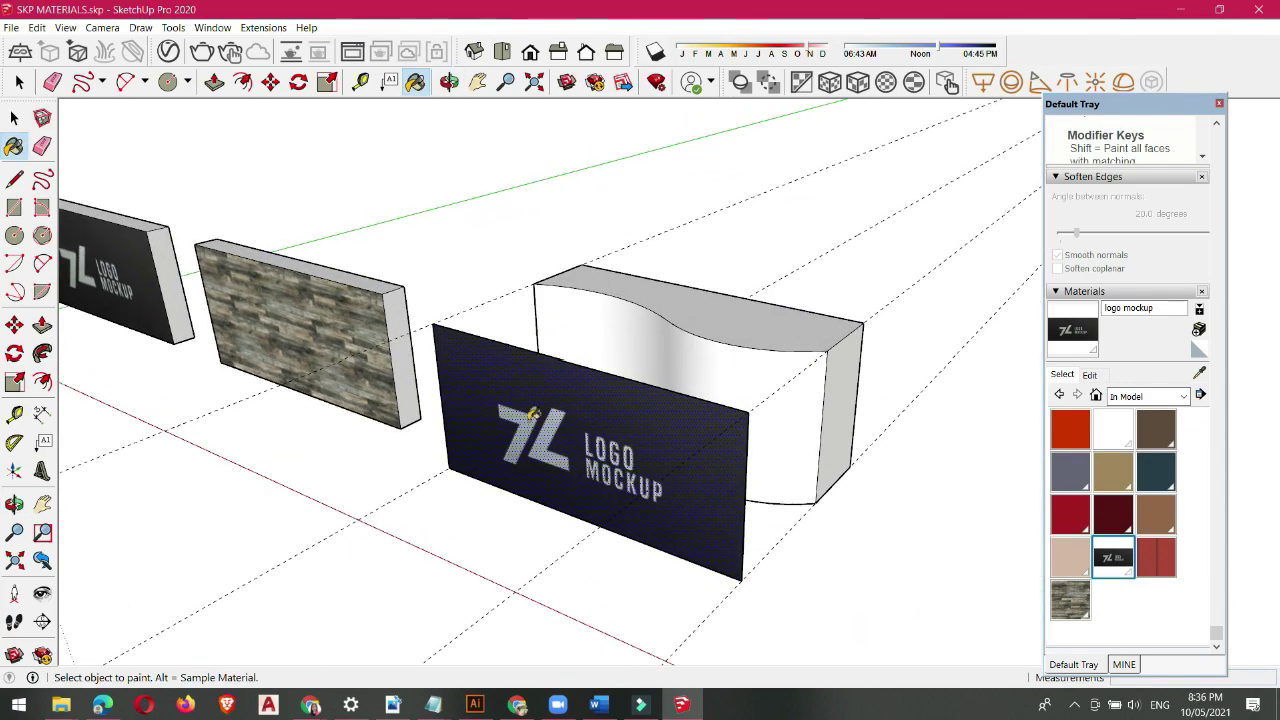
{"action": "scroll", "coordinate": [600, 425], "scroll_direction": "up", "scroll_amount": 3}
{"action": "scroll", "coordinate": [600, 425], "scroll_direction": "down", "scroll_amount": 3}
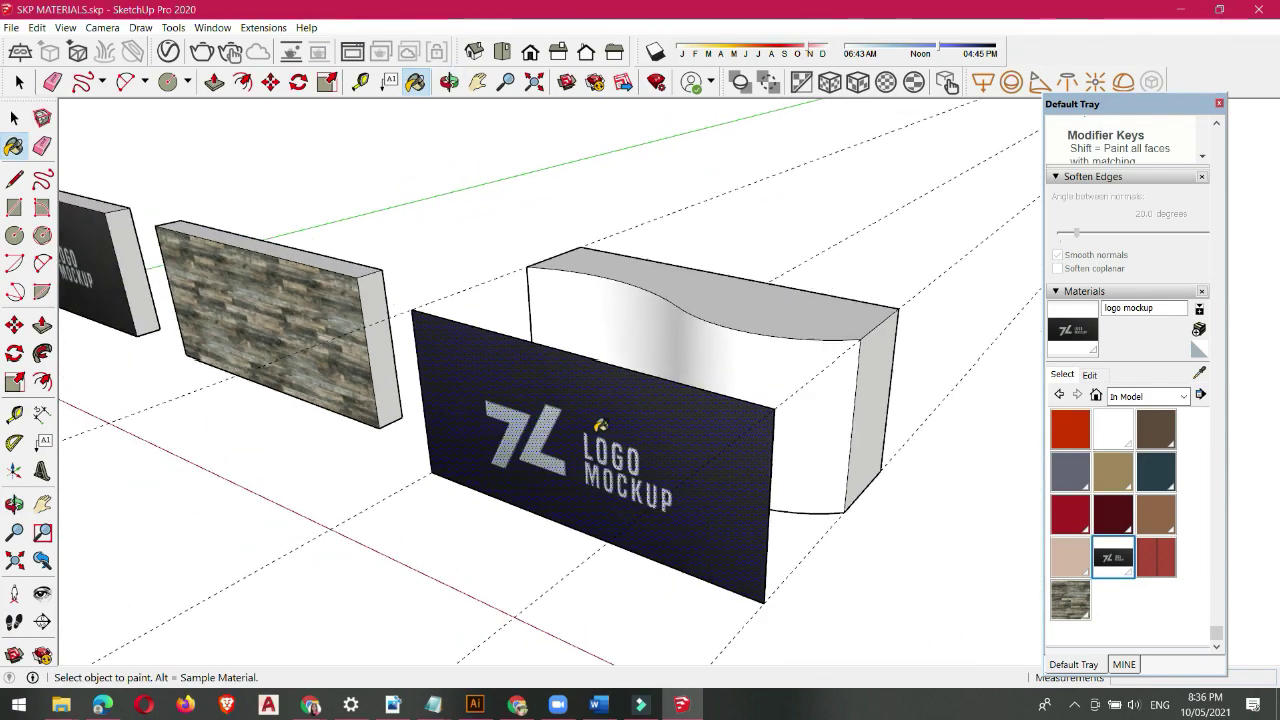
{"action": "mouse_move", "coordinate": [586, 421]}
{"action": "middle_mouse_down"}
{"action": "mouse_move", "coordinate": [822, 356]}
{"action": "mouse_move", "coordinate": [850, 280]}
{"action": "mouse_move", "coordinate": [617, 466]}
{"action": "middle_mouse_up"}
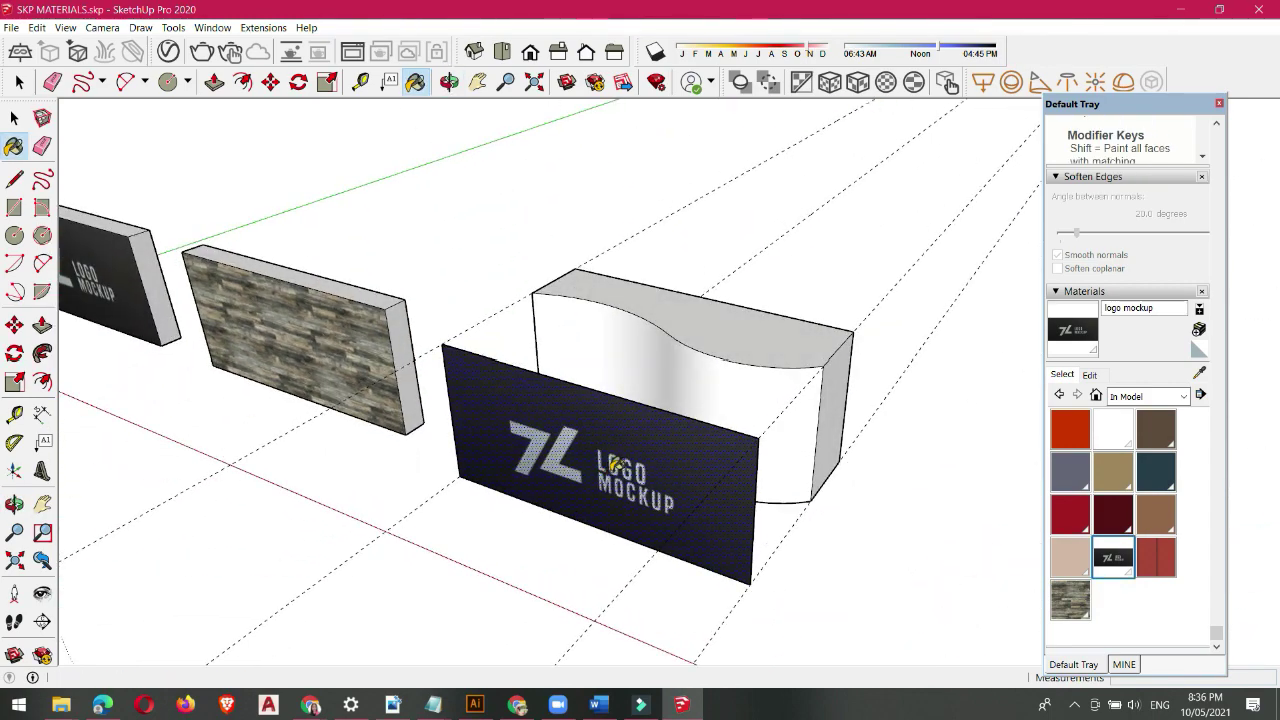
{"action": "key", "text": "alt"}
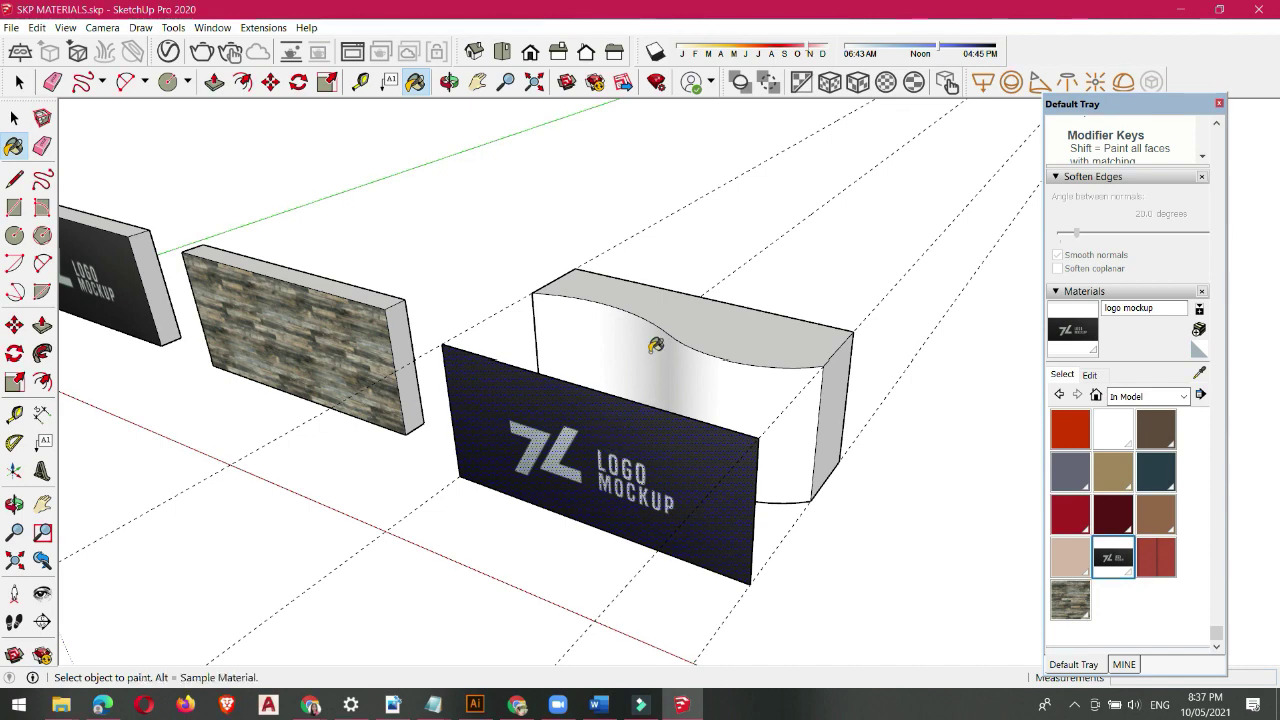
{"action": "scroll", "coordinate": [655, 344], "scroll_direction": "up", "scroll_amount": 2}
{"action": "mouse_move", "coordinate": [629, 326]}
{"action": "middle_mouse_down"}
{"action": "mouse_move", "coordinate": [614, 294]}
{"action": "mouse_move", "coordinate": [757, 417]}
{"action": "mouse_move", "coordinate": [594, 377]}
{"action": "mouse_move", "coordinate": [614, 453]}
{"action": "mouse_move", "coordinate": [631, 426]}
{"action": "mouse_move", "coordinate": [651, 434]}
{"action": "mouse_move", "coordinate": [665, 398]}
{"action": "mouse_move", "coordinate": [395, 296]}
{"action": "mouse_move", "coordinate": [651, 394]}
{"action": "mouse_move", "coordinate": [551, 394]}
{"action": "mouse_move", "coordinate": [971, 474]}
{"action": "mouse_move", "coordinate": [1004, 562]}
{"action": "middle_mouse_up"}
{"action": "left_click", "coordinate": [665, 398]}
{"action": "scroll", "coordinate": [552, 240], "scroll_direction": "down", "scroll_amount": 2}
Step: Move the flat logo face with its edges along the red axis, clear of the S-shaped wall
{"action": "mouse_move", "coordinate": [662, 450]}
{"action": "middle_mouse_down"}
{"action": "mouse_move", "coordinate": [646, 226]}
{"action": "mouse_move", "coordinate": [563, 430]}
{"action": "mouse_move", "coordinate": [650, 412]}
{"action": "mouse_move", "coordinate": [480, 526]}
{"action": "mouse_move", "coordinate": [637, 489]}
{"action": "mouse_move", "coordinate": [575, 452]}
{"action": "mouse_move", "coordinate": [598, 406]}
{"action": "middle_mouse_up"}
{"action": "key", "text": "space"}
{"action": "double_click", "coordinate": [596, 407]}
{"action": "scroll", "coordinate": [584, 438], "scroll_direction": "down", "scroll_amount": 1}
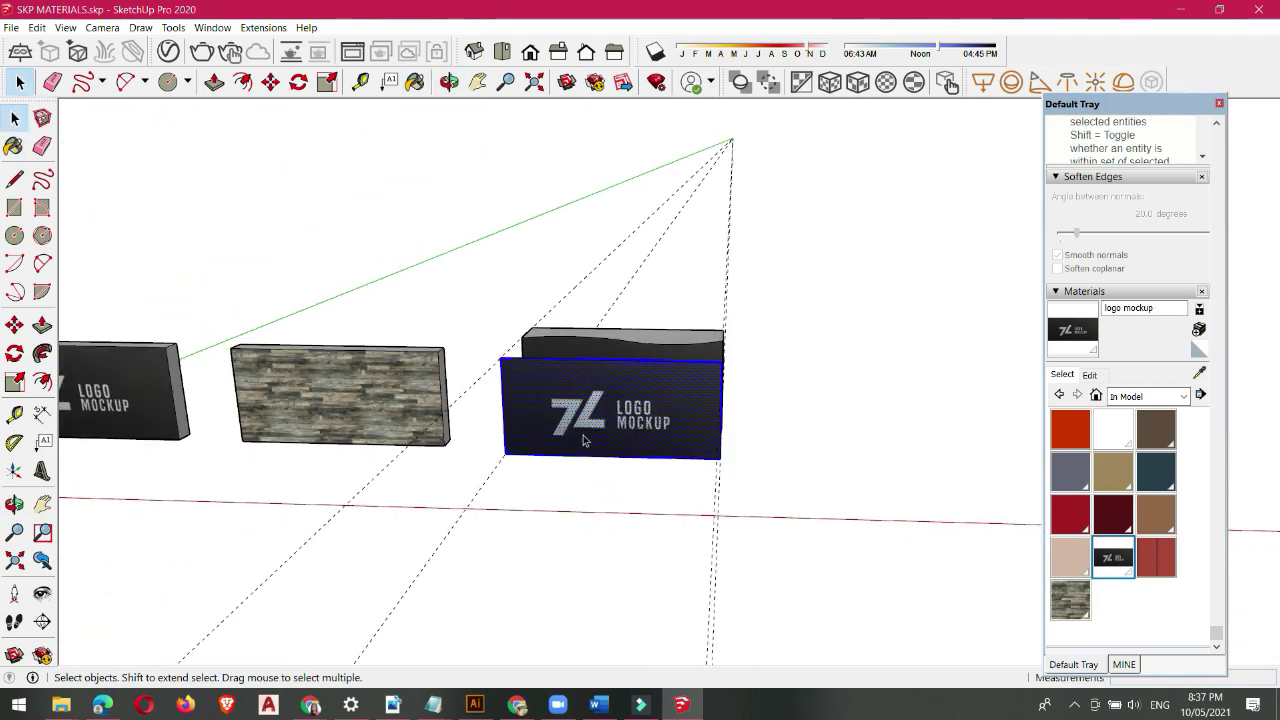
{"action": "key", "text": "m"}
{"action": "left_click", "coordinate": [494, 466]}
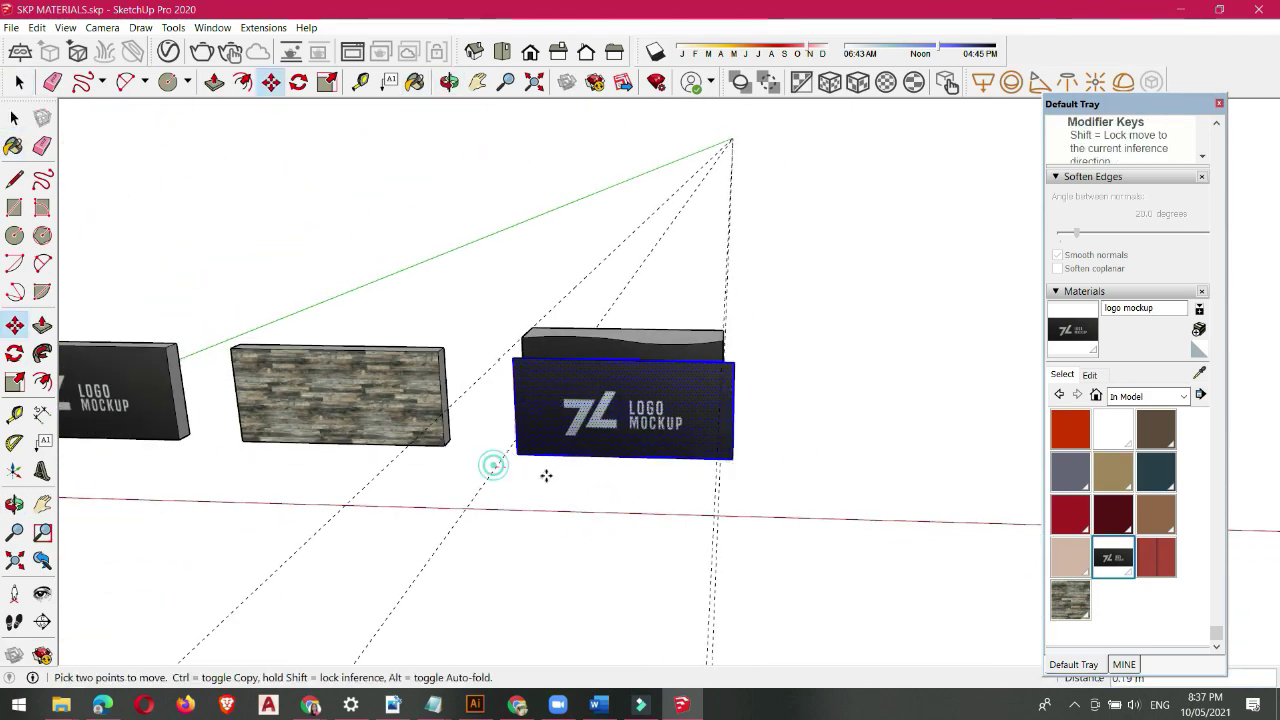
{"action": "left_click", "coordinate": [750, 480]}
{"action": "key", "text": "space"}
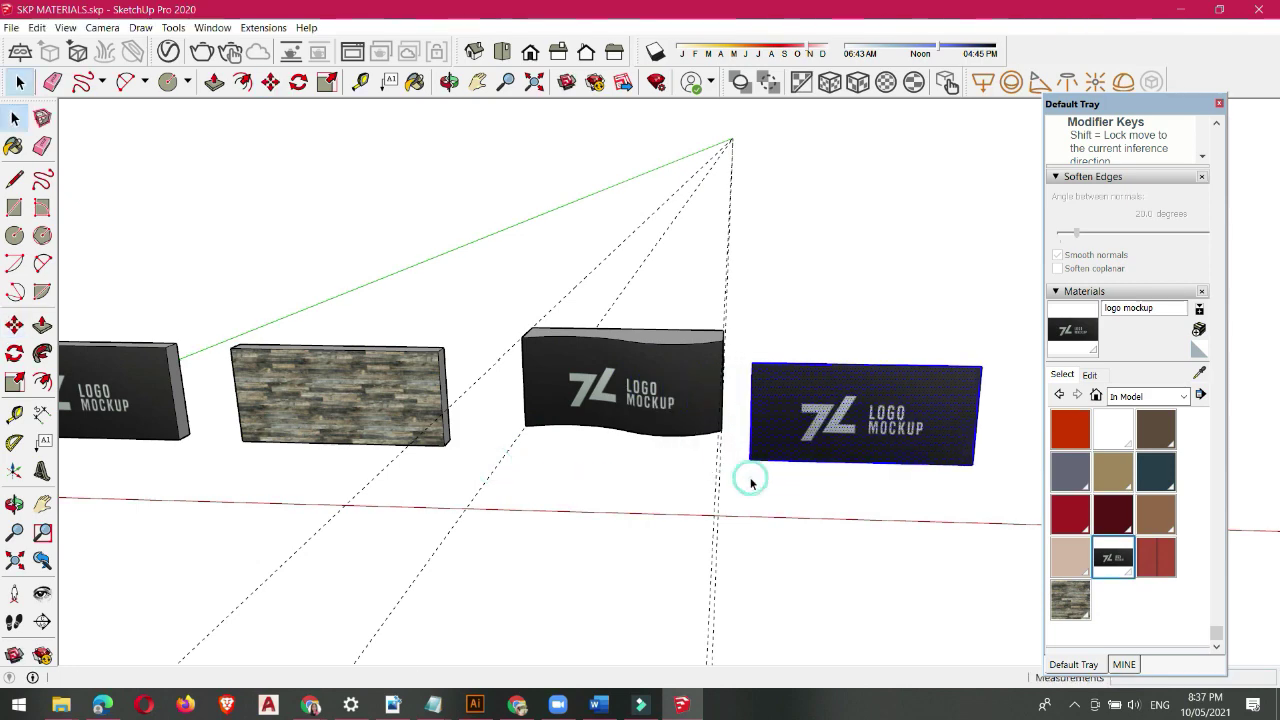
Step: Examine how the logo follows the curved wall and compare it with the other slabs in the row
{"action": "mouse_move", "coordinate": [750, 480]}
{"action": "middle_mouse_down"}
{"action": "mouse_move", "coordinate": [586, 329]}
{"action": "mouse_move", "coordinate": [700, 323]}
{"action": "mouse_move", "coordinate": [786, 371]}
{"action": "middle_mouse_up"}
{"action": "scroll", "coordinate": [755, 387], "scroll_direction": "up", "scroll_amount": 4}
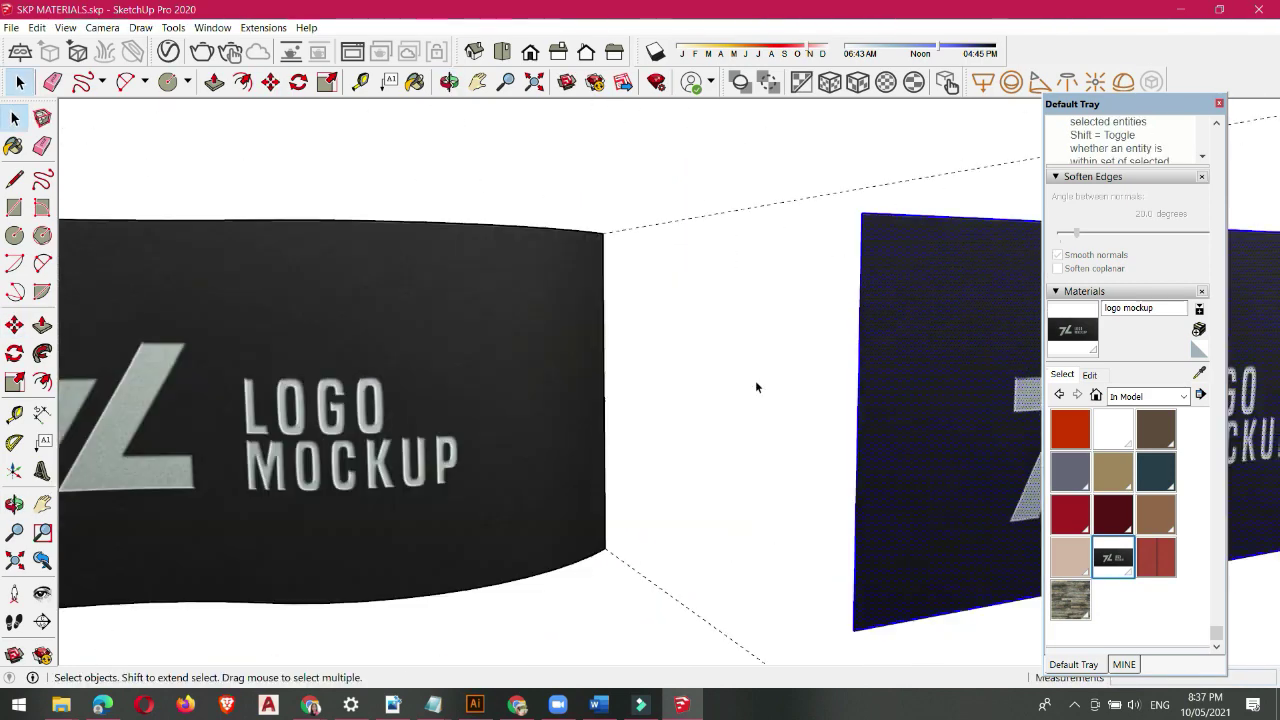
{"action": "scroll", "coordinate": [755, 387], "scroll_direction": "down", "scroll_amount": 5}
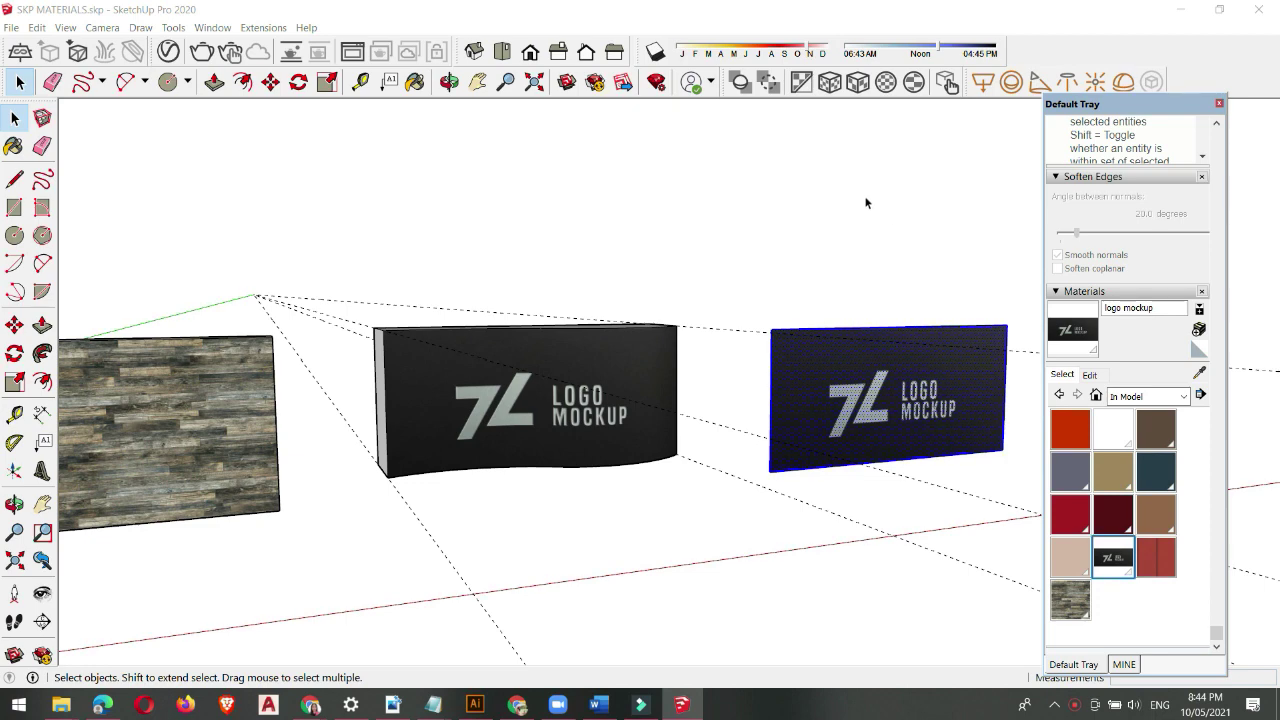
{"action": "scroll", "coordinate": [745, 270], "scroll_direction": "down", "scroll_amount": 6}
{"action": "scroll", "coordinate": [539, 315], "scroll_direction": "up", "scroll_amount": 5}
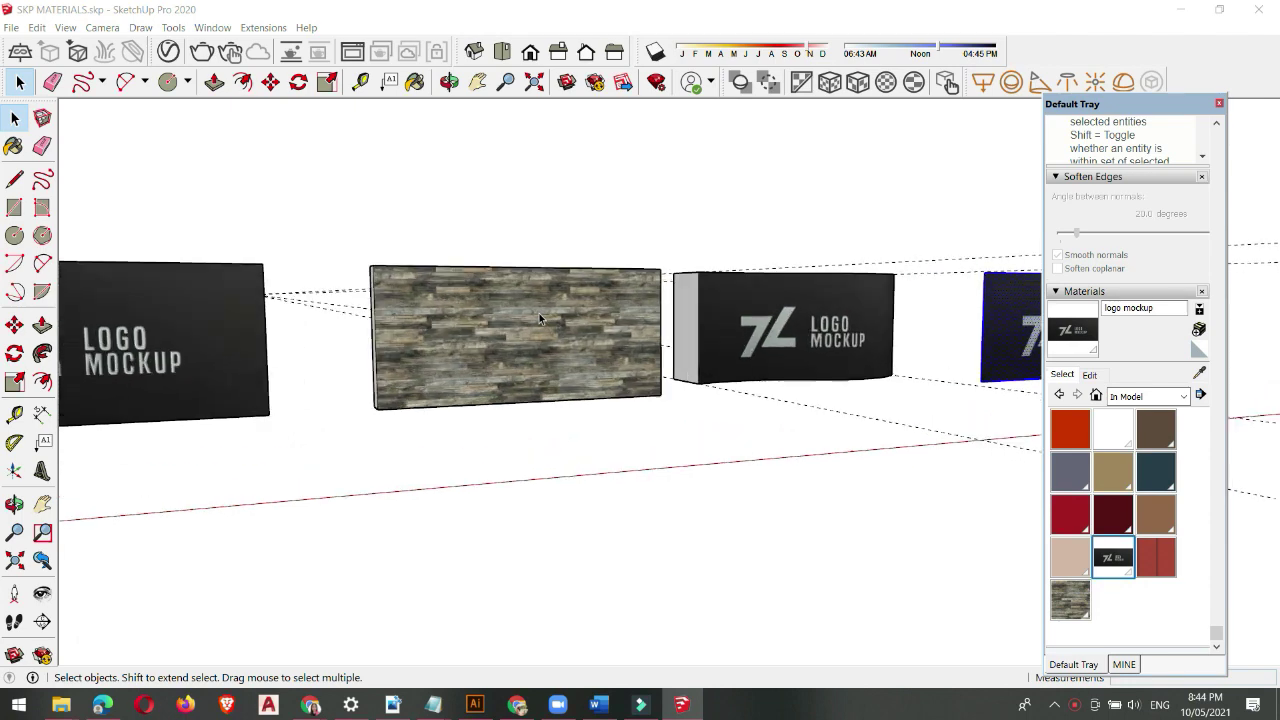
{"action": "scroll", "coordinate": [446, 352], "scroll_direction": "down", "scroll_amount": 2}
{"action": "middle_click_drag", "start_coordinate": [636, 284], "coordinate": [380, 362]}
{"action": "scroll", "coordinate": [342, 316], "scroll_direction": "down", "scroll_amount": 2}
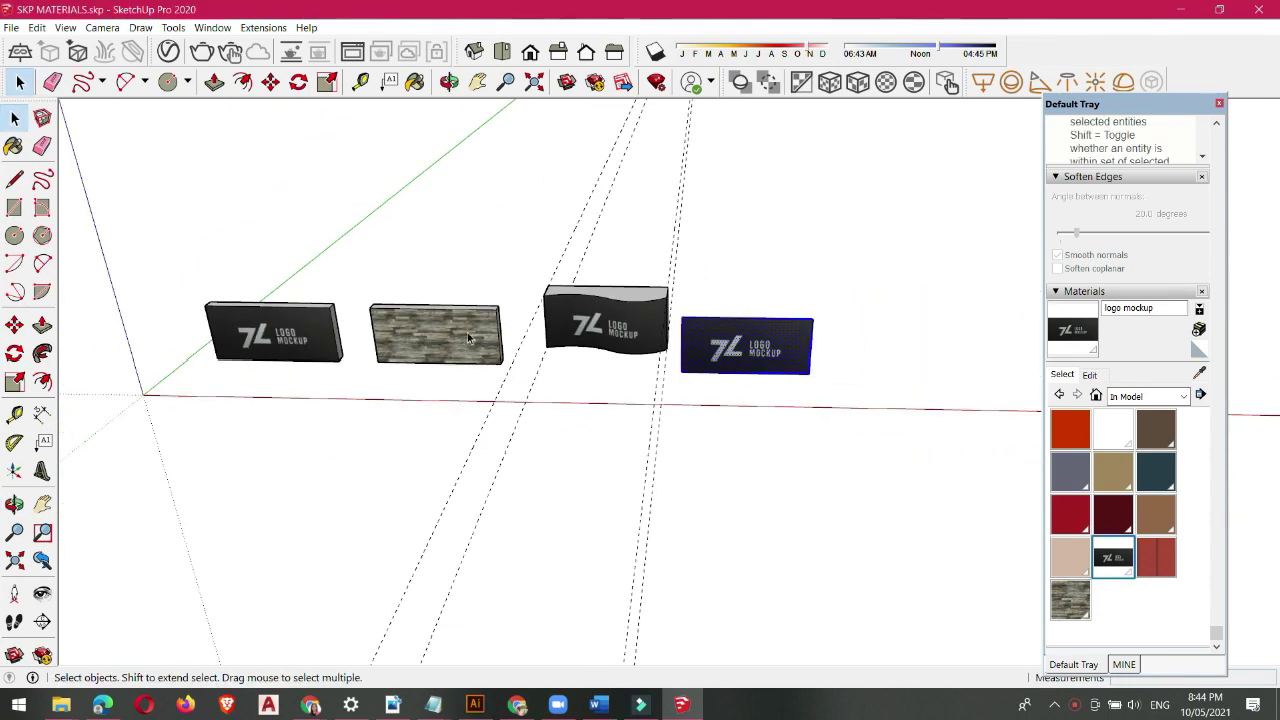
{"action": "scroll", "coordinate": [470, 332], "scroll_direction": "up", "scroll_amount": 2}
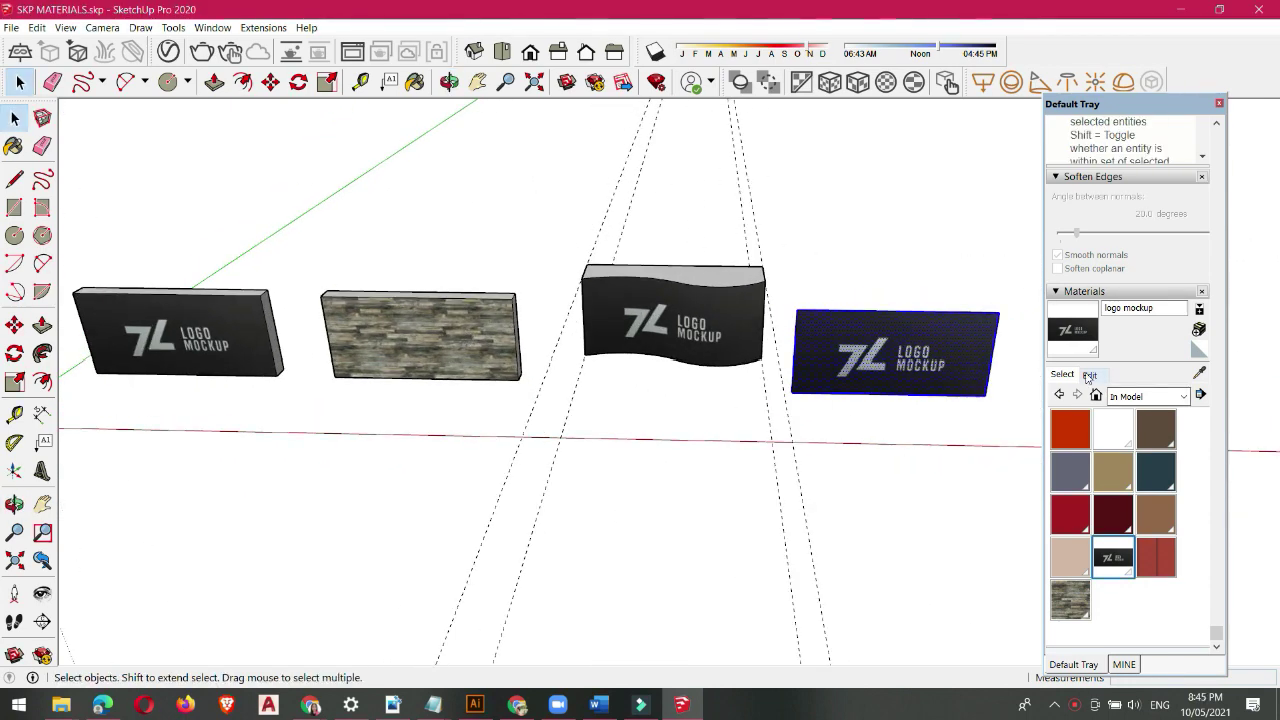
Step: Sample the stone clad-01 material from the front face of the second slab
{"action": "middle_click_drag", "start_coordinate": [617, 371], "coordinate": [497, 300]}
{"action": "scroll", "coordinate": [497, 300], "scroll_direction": "up", "scroll_amount": 1}
{"action": "scroll", "coordinate": [472, 332], "scroll_direction": "up", "scroll_amount": 1}
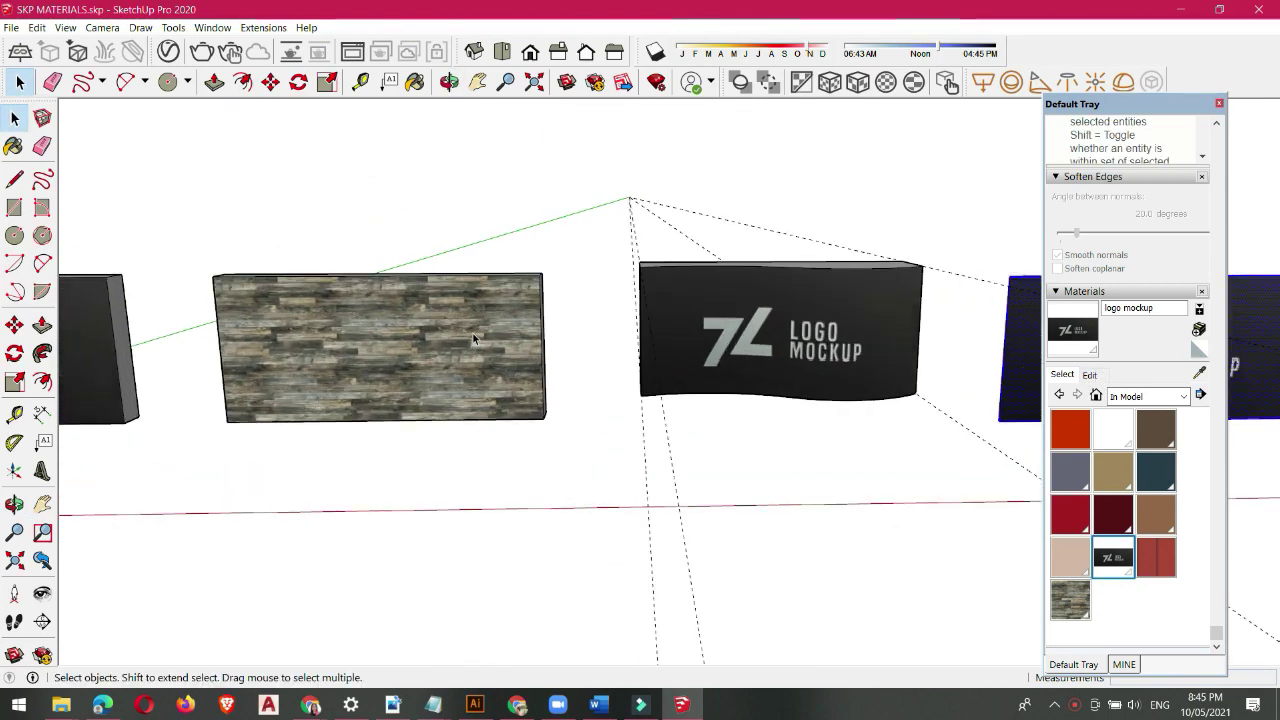
{"action": "left_click", "coordinate": [403, 322]}
{"action": "middle_click_drag", "start_coordinate": [440, 345], "coordinate": [428, 370]}
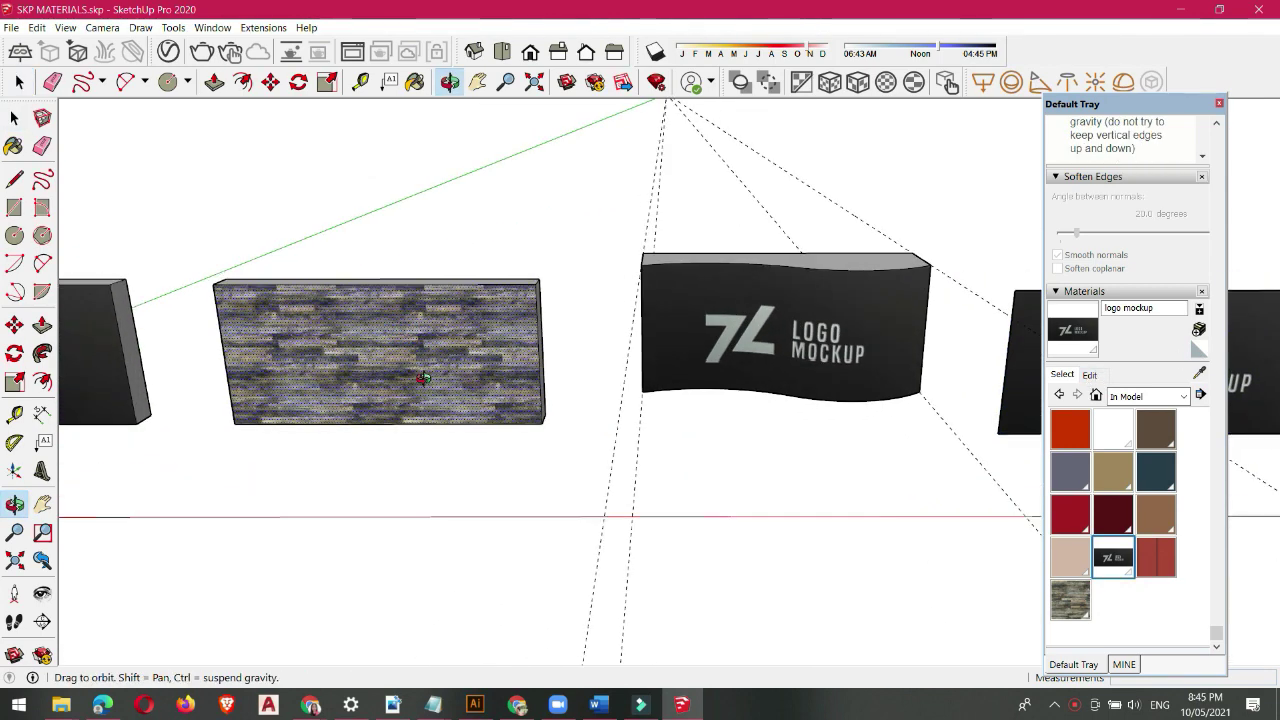
{"action": "key", "text": "b"}
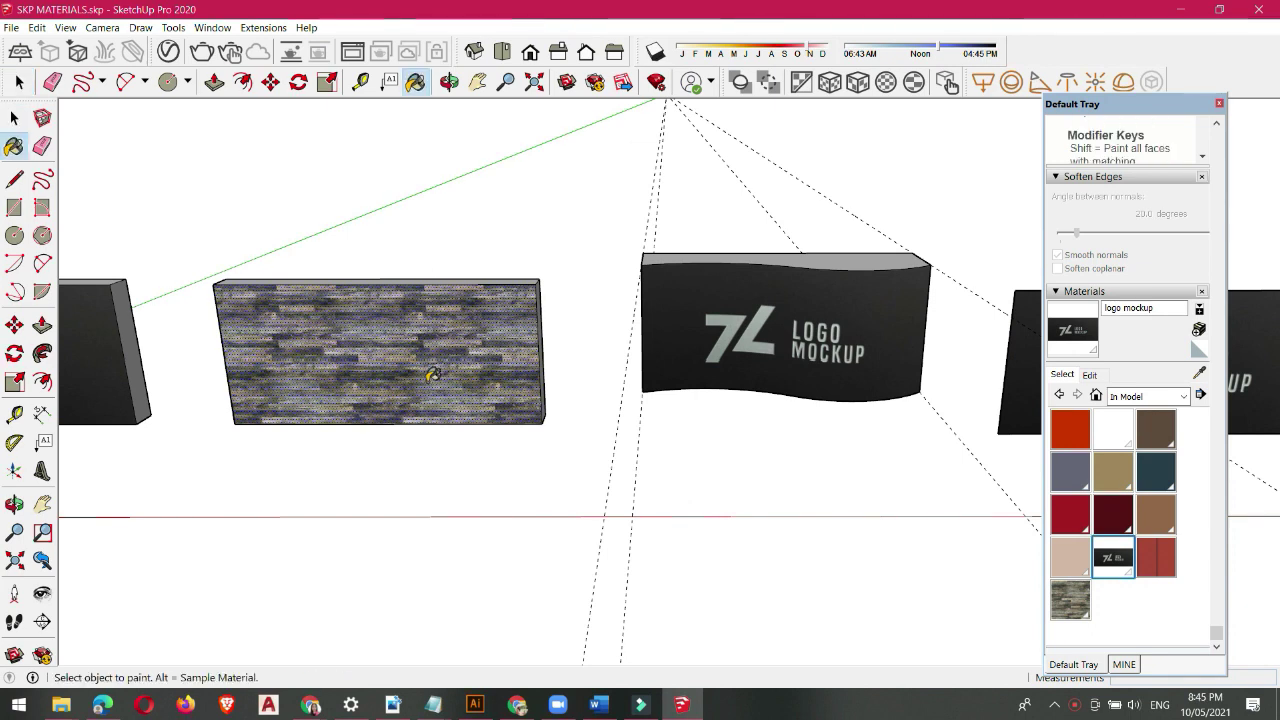
{"action": "left_click", "coordinate": [468, 333], "text": "alt"}
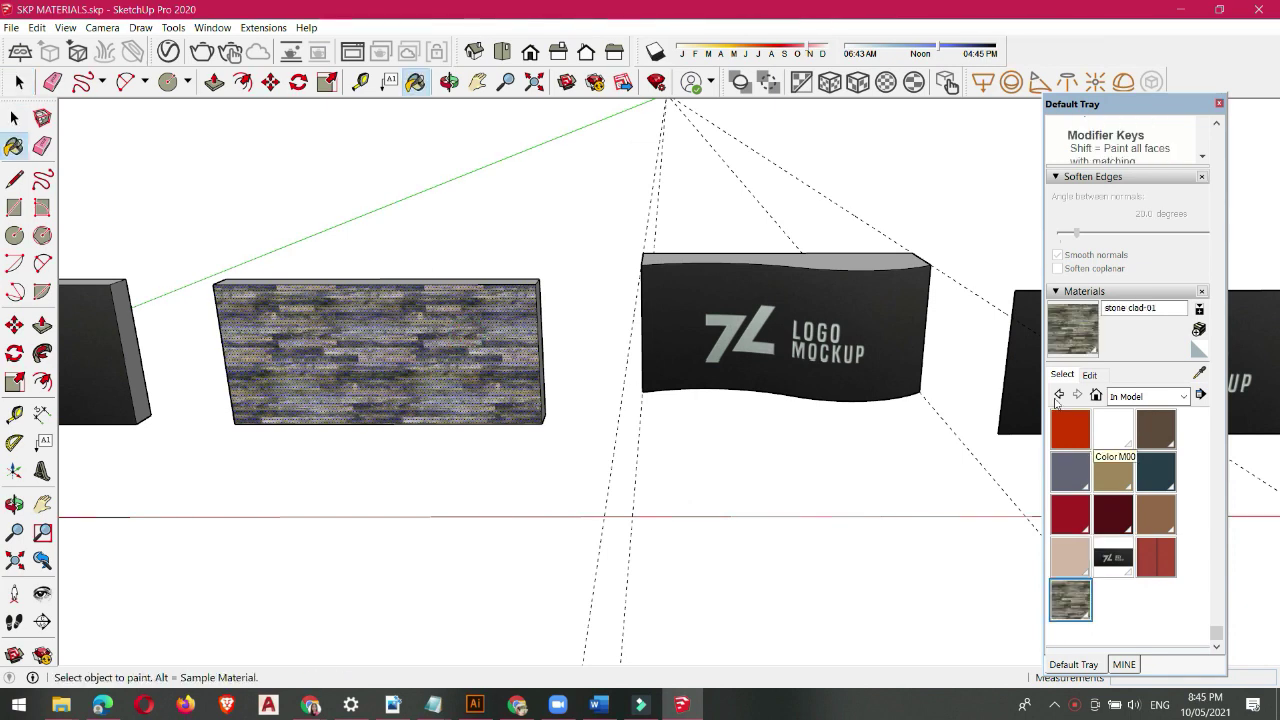
Step: Open stone clad-01 for editing, move and enlarge the Default Tray, and set the texture width to 2 m with proportions locked
{"action": "left_click", "coordinate": [1090, 375]}
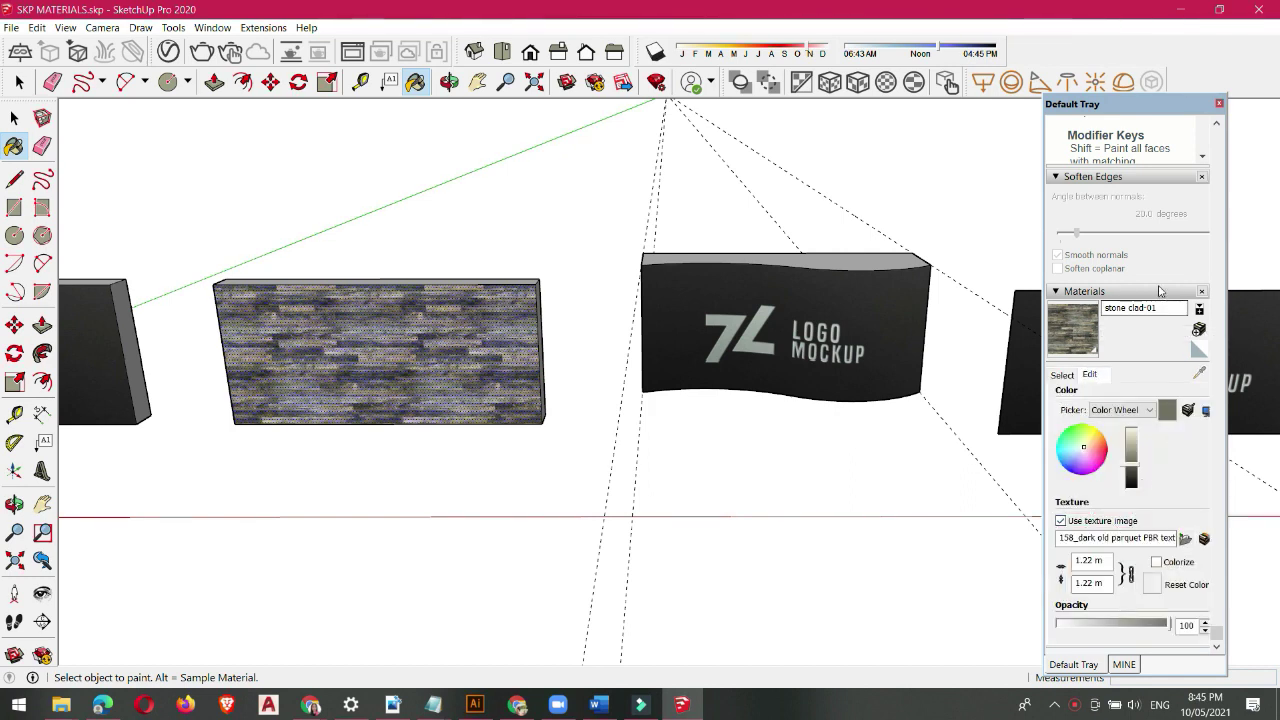
{"action": "left_click_drag", "start_coordinate": [1134, 104], "coordinate": [1080, 5]}
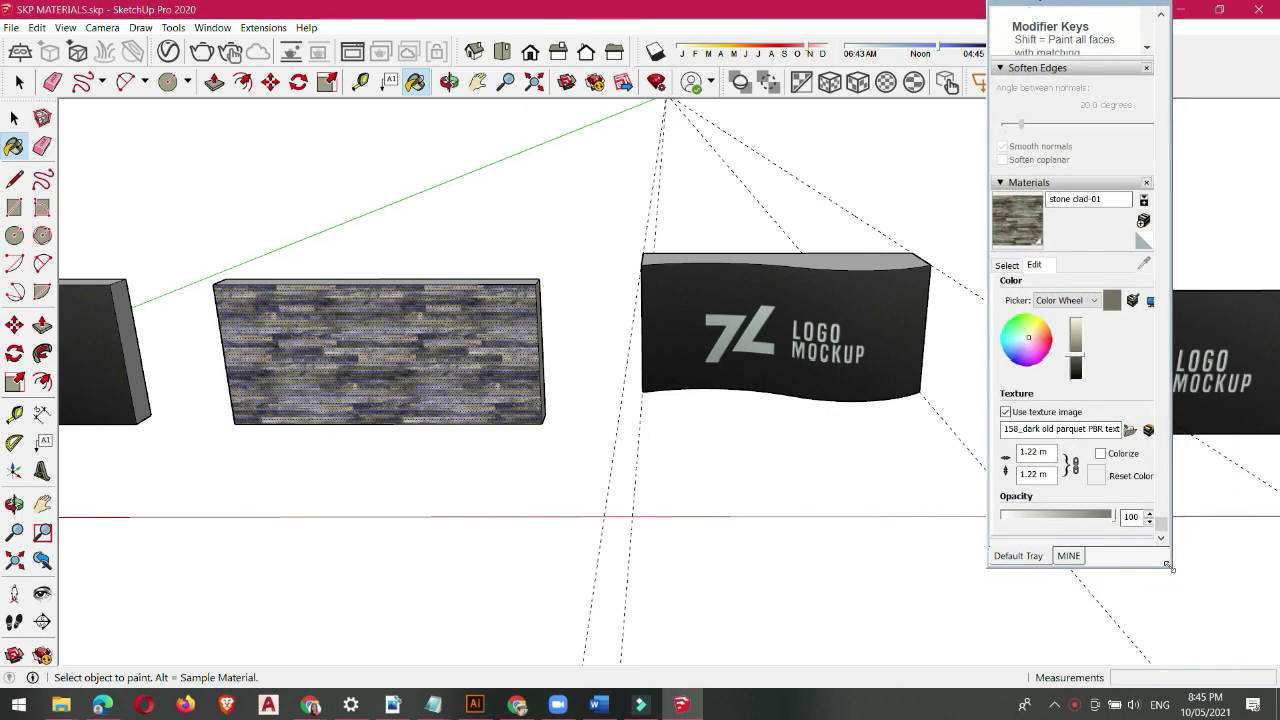
{"action": "left_click_drag", "start_coordinate": [1169, 567], "coordinate": [1233, 657]}
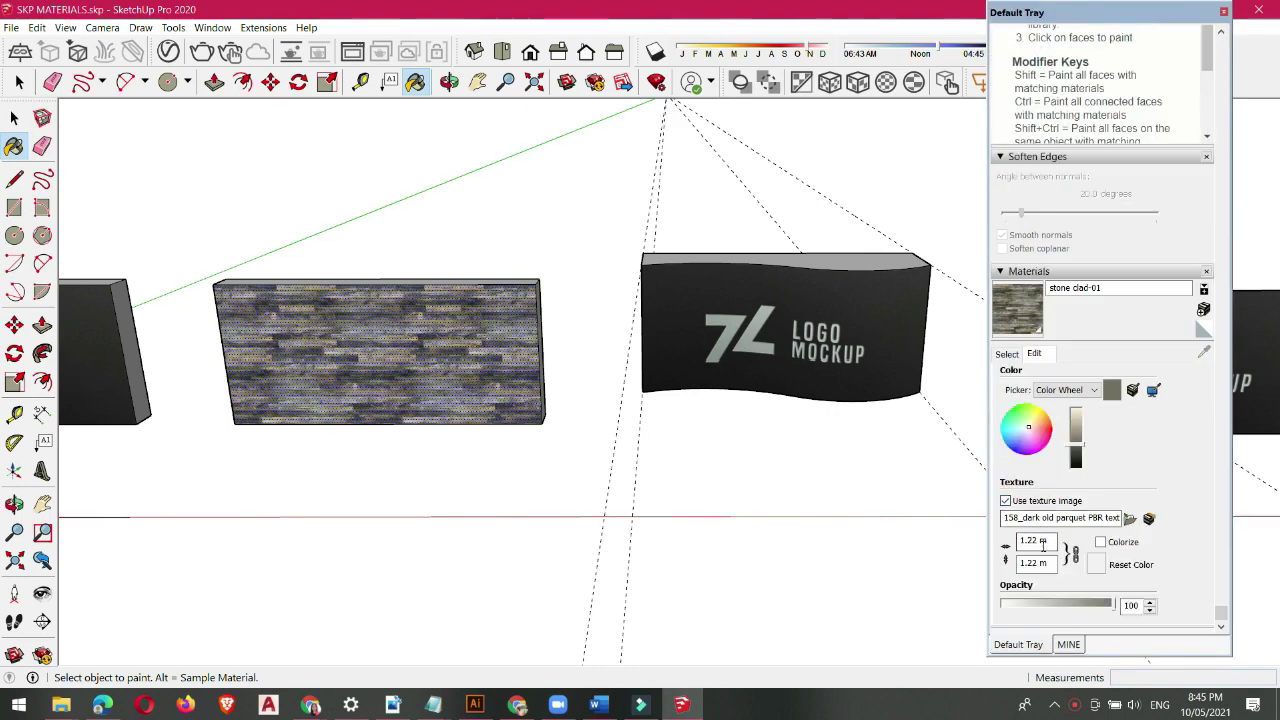
{"action": "scroll", "coordinate": [414, 372], "scroll_direction": "up", "scroll_amount": 5}
{"action": "mouse_move", "coordinate": [416, 342]}
{"action": "middle_mouse_down"}
{"action": "mouse_move", "coordinate": [620, 267]}
{"action": "mouse_move", "coordinate": [534, 349]}
{"action": "middle_mouse_up"}
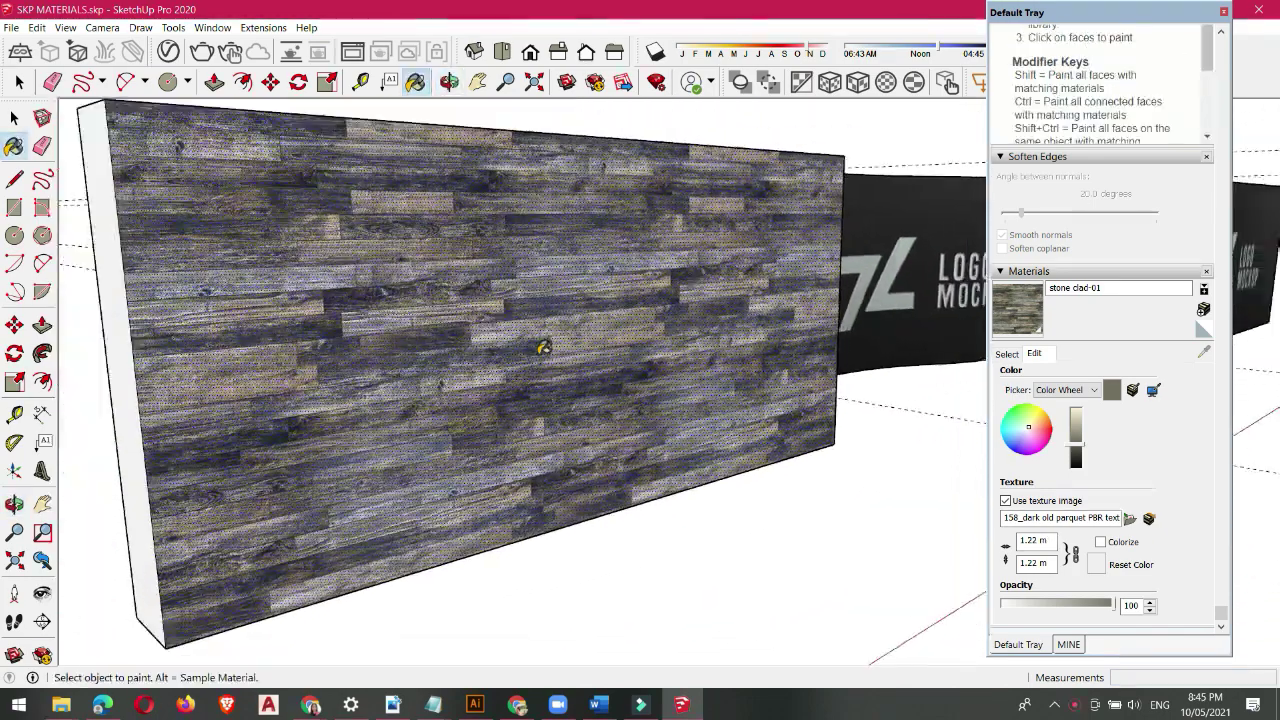
{"action": "left_click", "coordinate": [1035, 540]}
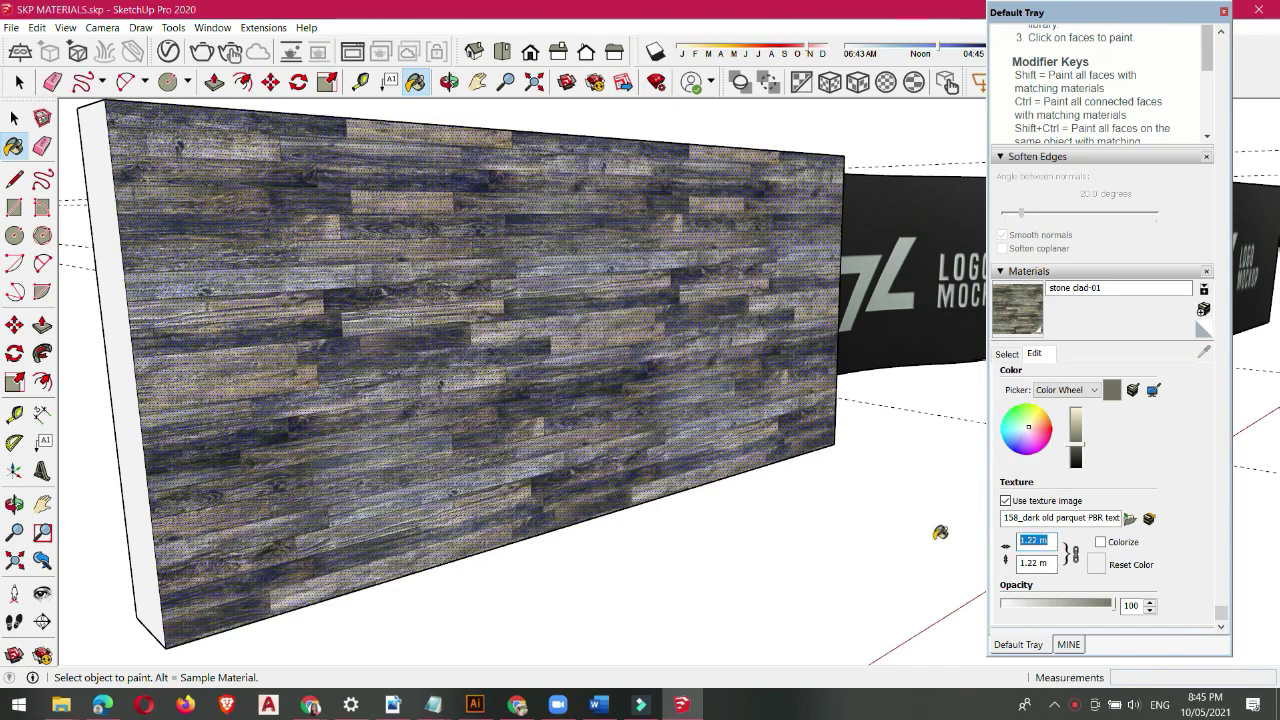
{"action": "type", "text": "2"}
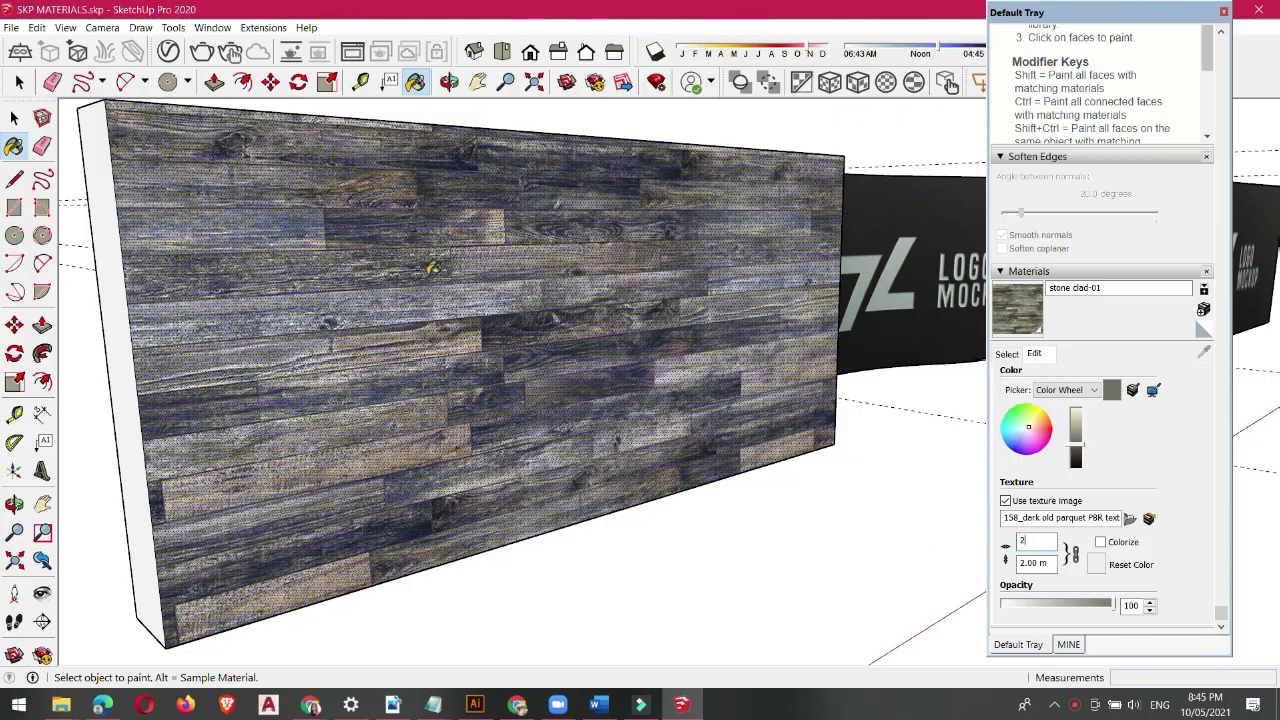
{"action": "mouse_move", "coordinate": [432, 268]}
{"action": "middle_mouse_down"}
{"action": "mouse_move", "coordinate": [482, 331]}
{"action": "mouse_move", "coordinate": [512, 254]}
{"action": "mouse_move", "coordinate": [568, 273]}
{"action": "mouse_move", "coordinate": [369, 353]}
{"action": "mouse_move", "coordinate": [636, 324]}
{"action": "mouse_move", "coordinate": [566, 357]}
{"action": "mouse_move", "coordinate": [508, 329]}
{"action": "middle_mouse_up"}
{"action": "scroll", "coordinate": [508, 328], "scroll_direction": "up", "scroll_amount": 2}
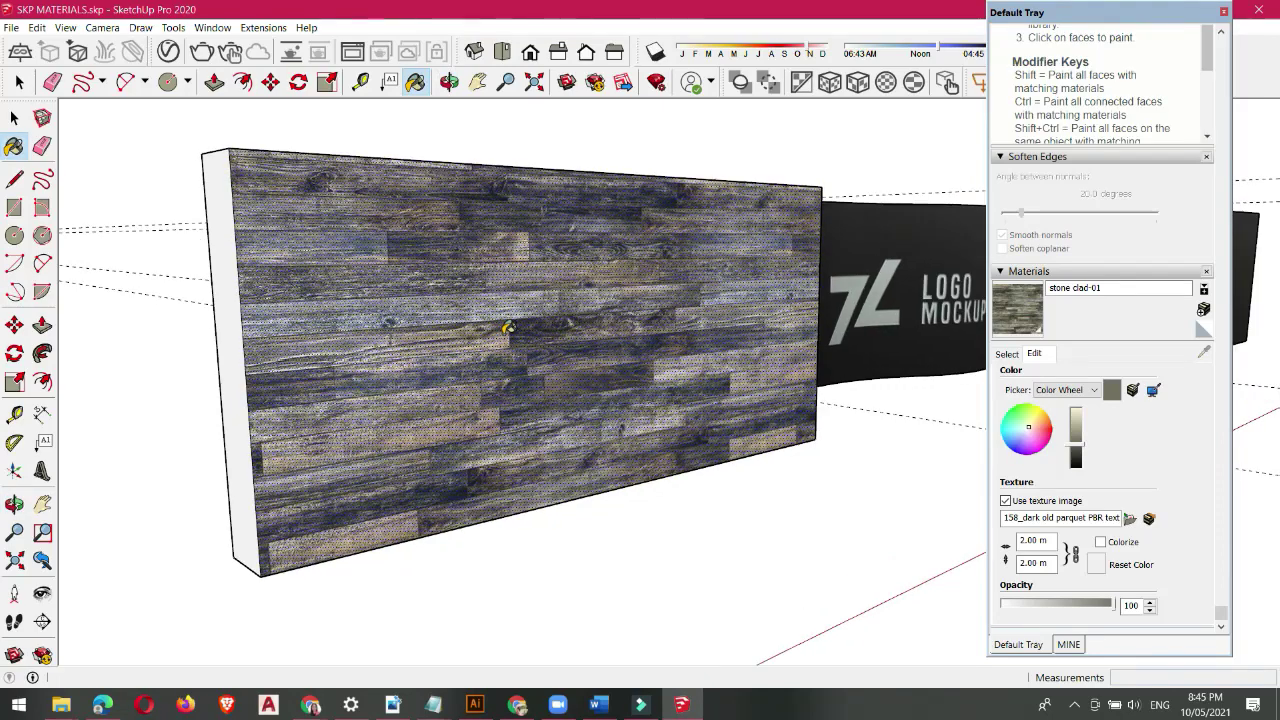
Step: Try the stone clad-01 texture at a width of 5 m, then at 2.22 m, with proportions locked
{"action": "left_click_drag", "start_coordinate": [1050, 542], "coordinate": [951, 534]}
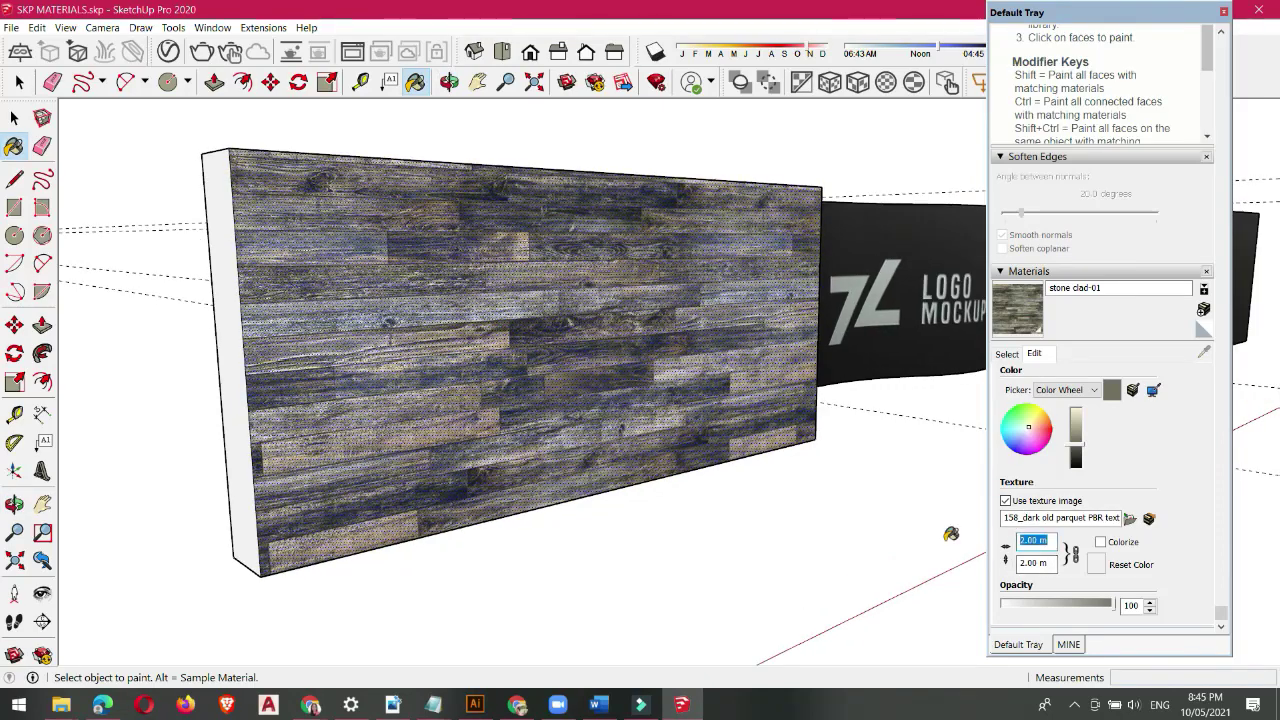
{"action": "type", "text": "5"}
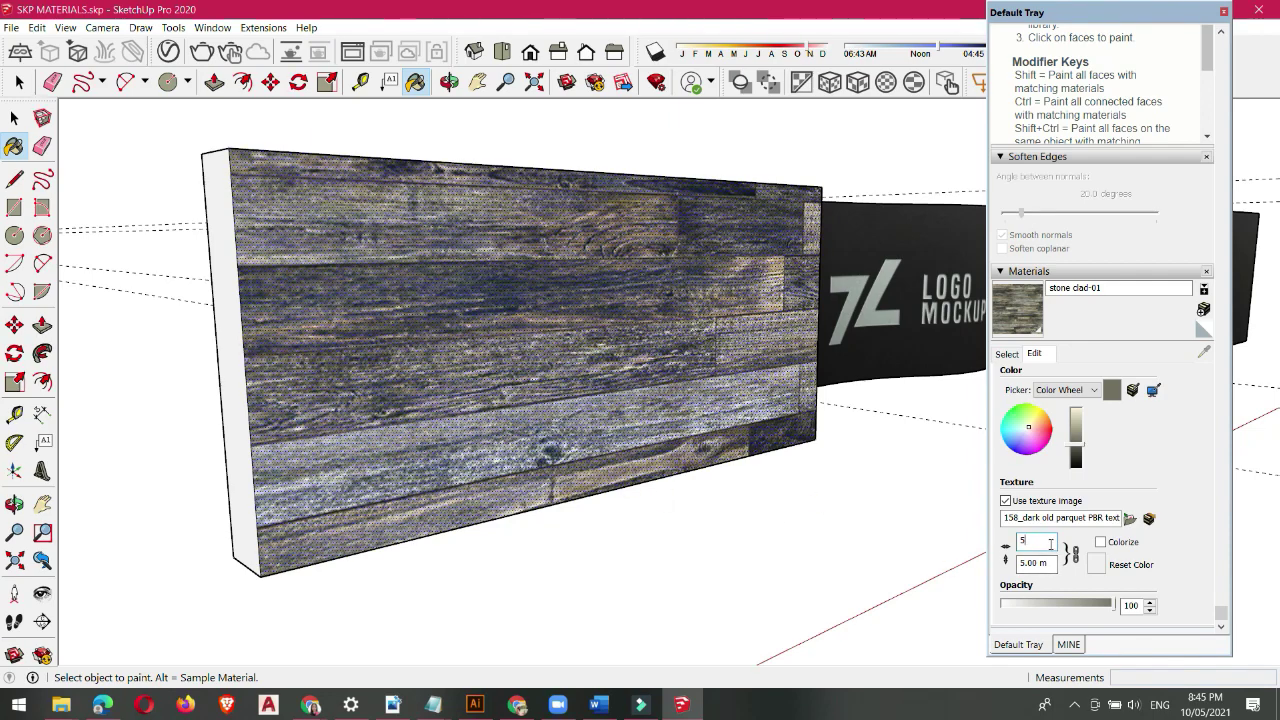
{"action": "scroll", "coordinate": [675, 366], "scroll_direction": "up", "scroll_amount": 1}
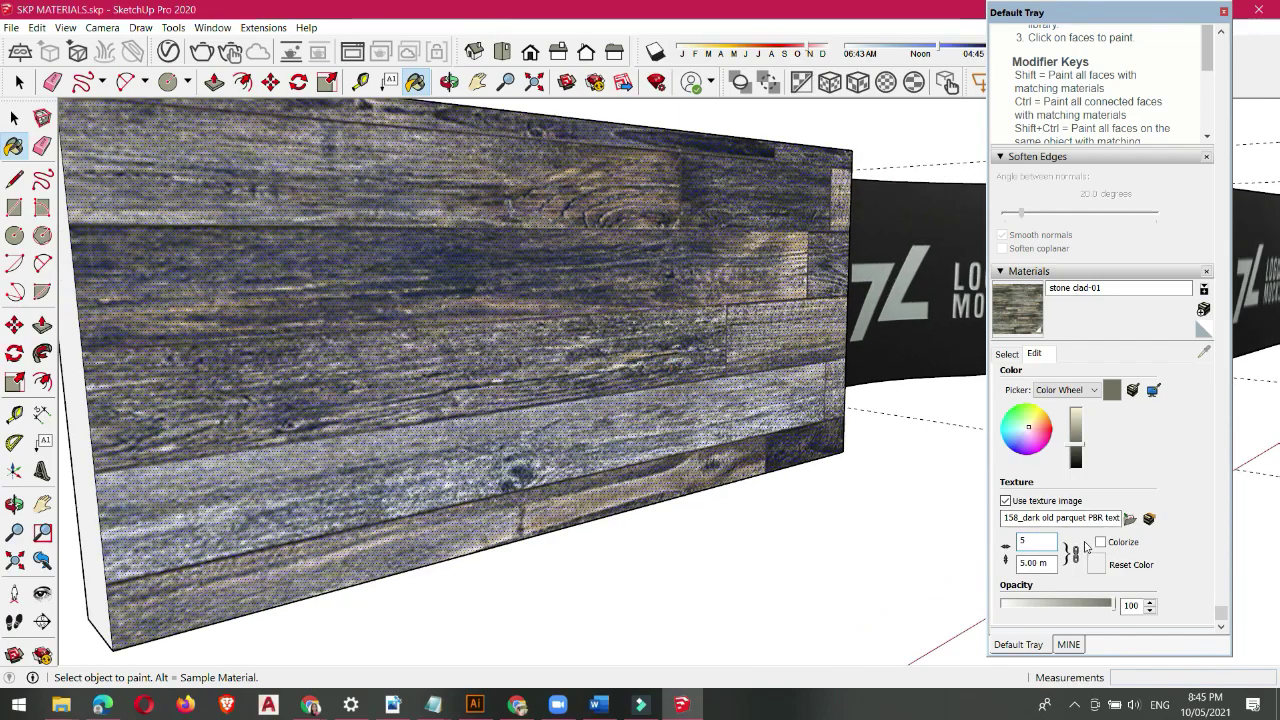
{"action": "type", "text": "2.22"}
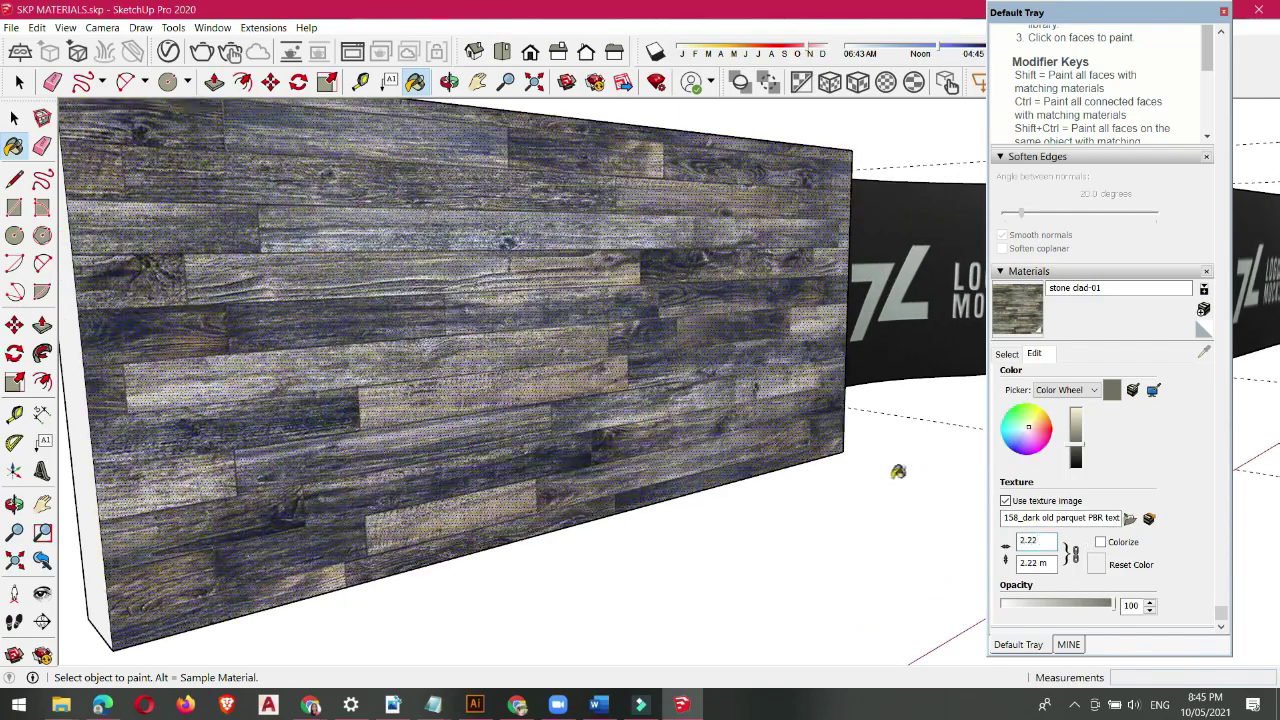
{"action": "scroll", "coordinate": [898, 471], "scroll_direction": "down", "scroll_amount": 5}
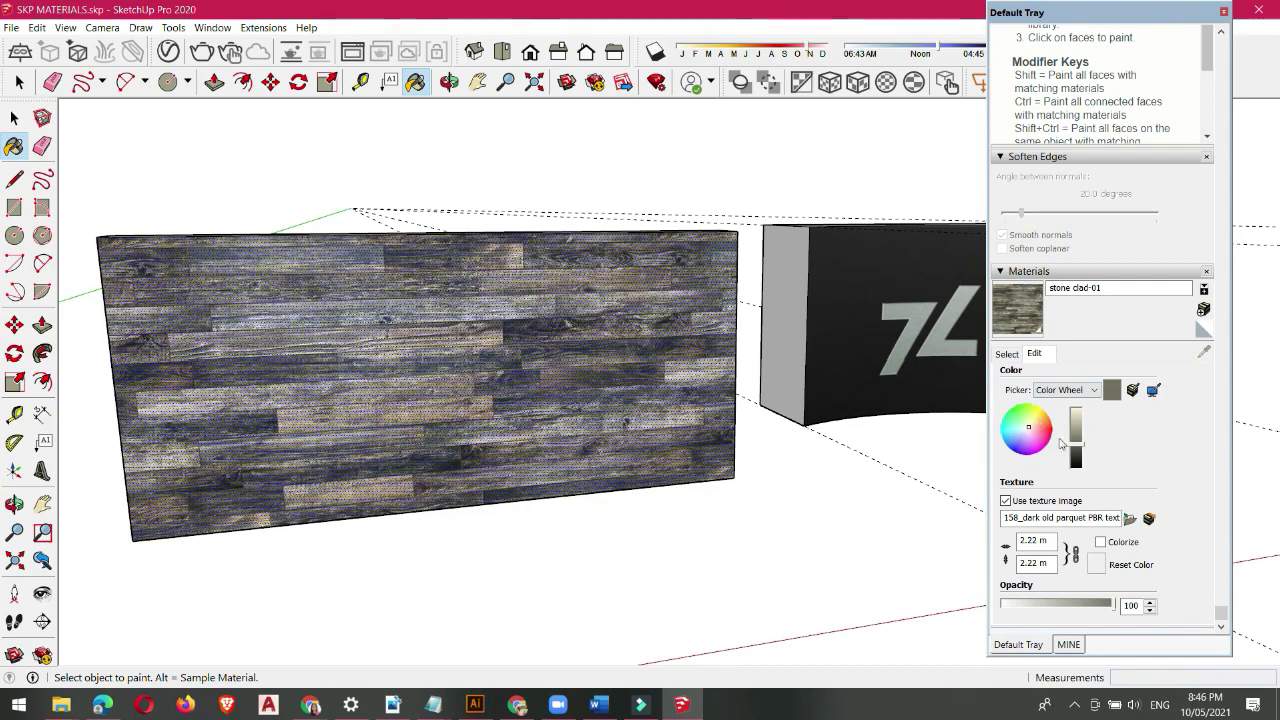
Step: Try to rename the stone clad-01 material as "wood texture"
{"action": "left_click", "coordinate": [1072, 289]}
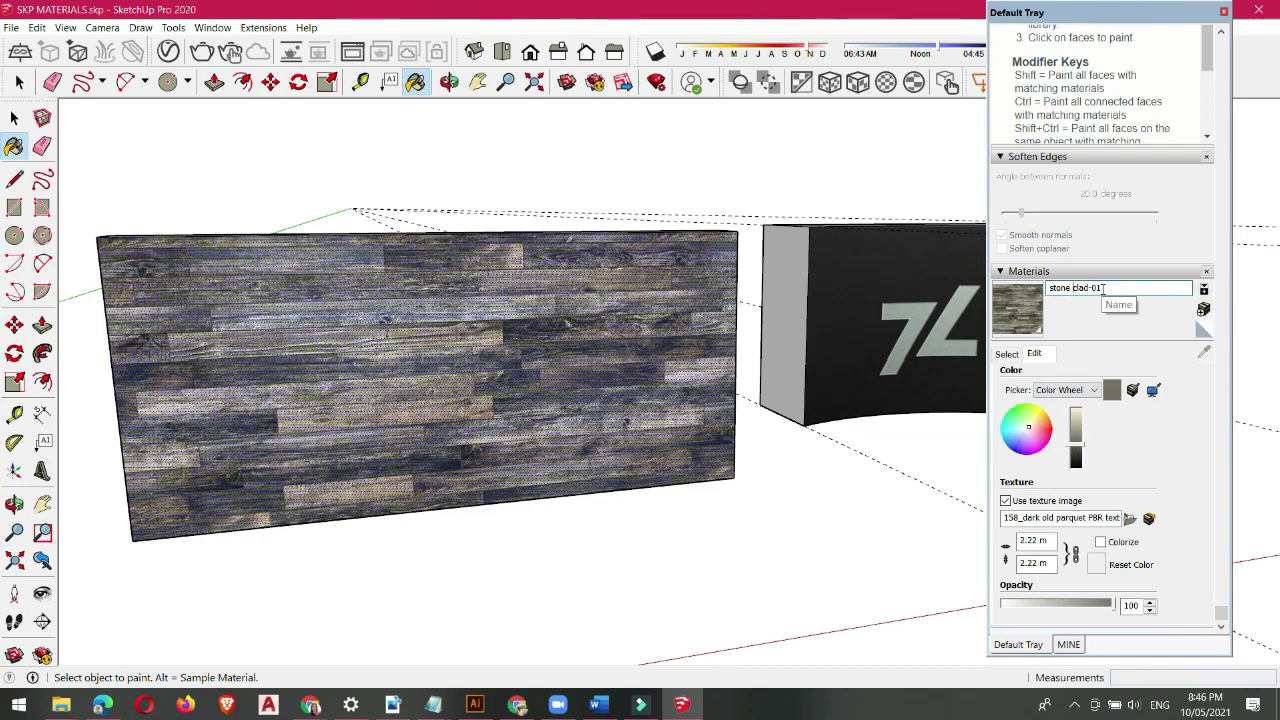
{"action": "triple_click", "coordinate": [1104, 288]}
{"action": "type", "text": "wood texture"}
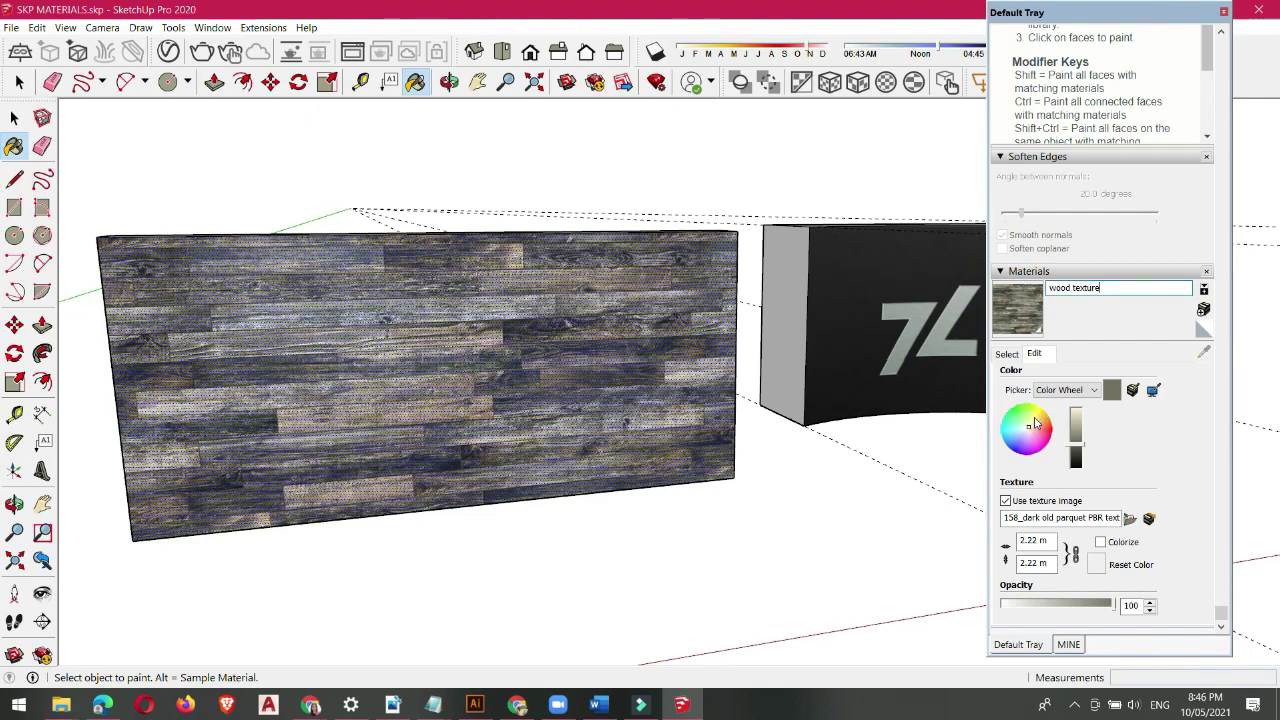
Step: Tint the stone clad-01 material yellow-green, then change the tint to a muted purple
{"action": "left_click", "coordinate": [1035, 424]}
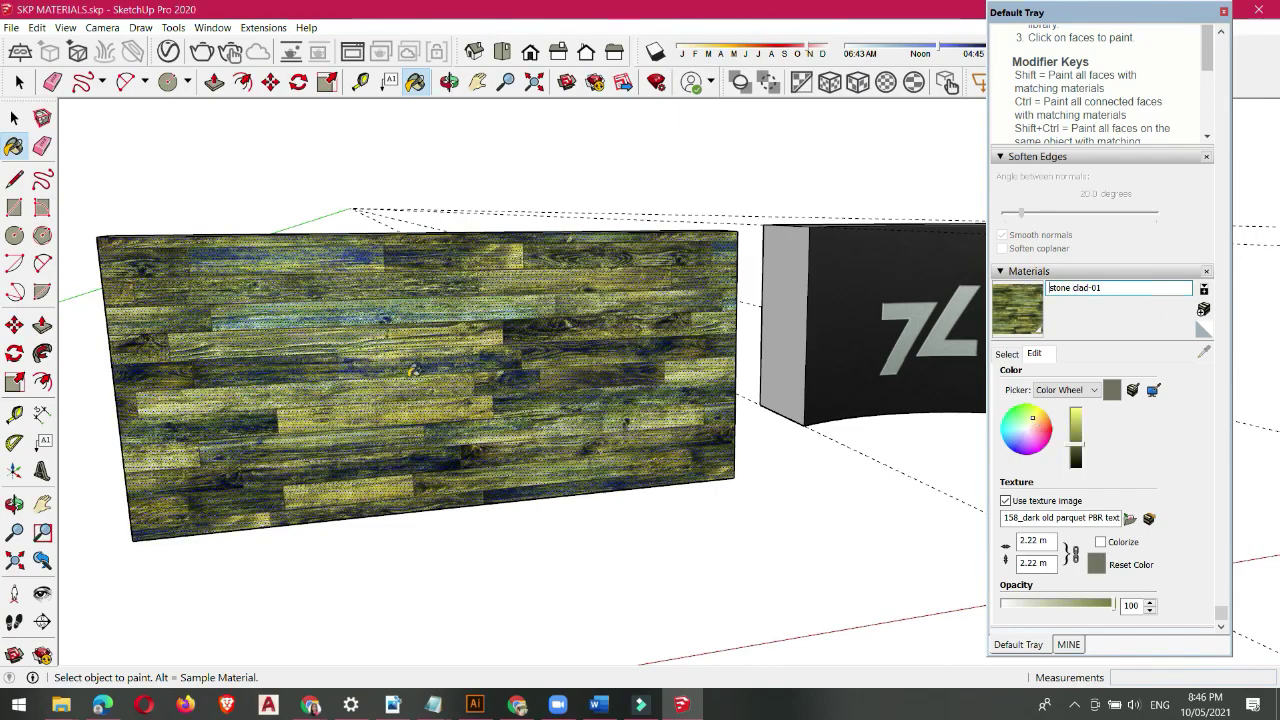
{"action": "middle_click_drag", "start_coordinate": [415, 371], "coordinate": [472, 371]}
{"action": "scroll", "coordinate": [440, 364], "scroll_direction": "up", "scroll_amount": 2}
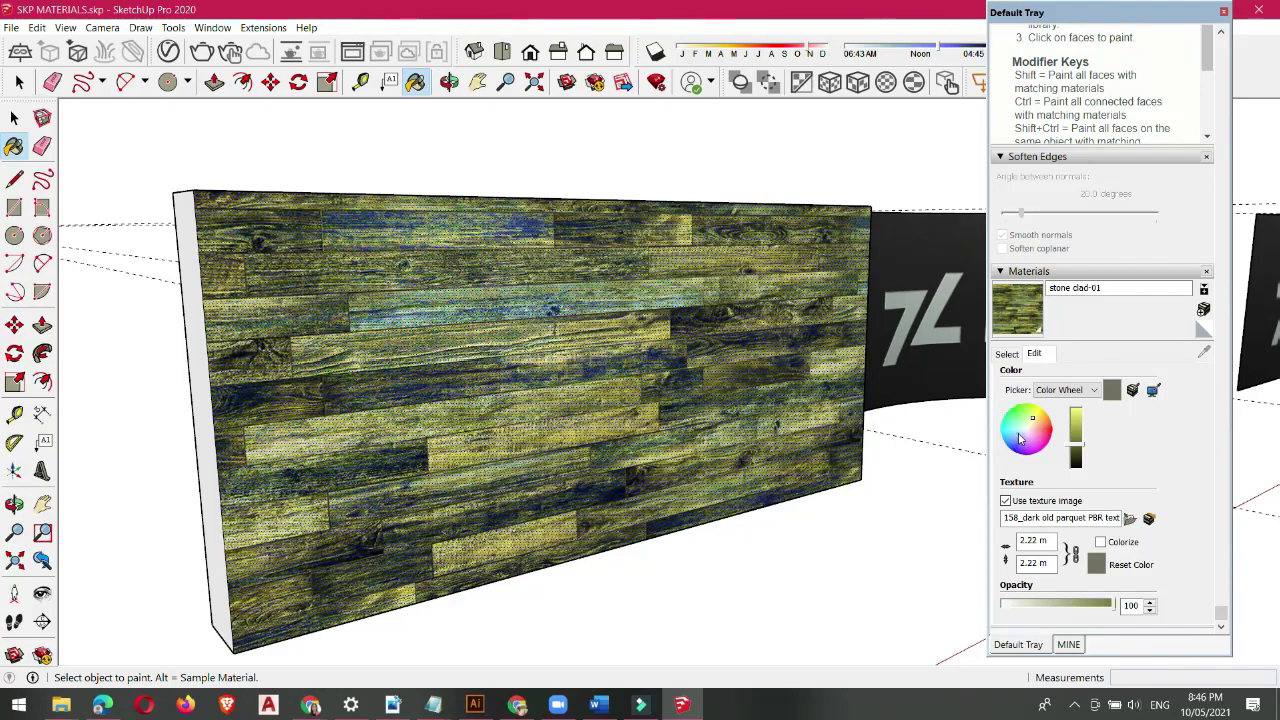
{"action": "mouse_move", "coordinate": [1020, 438]}
{"action": "left_mouse_down"}
{"action": "mouse_move", "coordinate": [1034, 458]}
{"action": "mouse_move", "coordinate": [1047, 439]}
{"action": "mouse_move", "coordinate": [1019, 425]}
{"action": "mouse_move", "coordinate": [1027, 437]}
{"action": "left_mouse_up"}
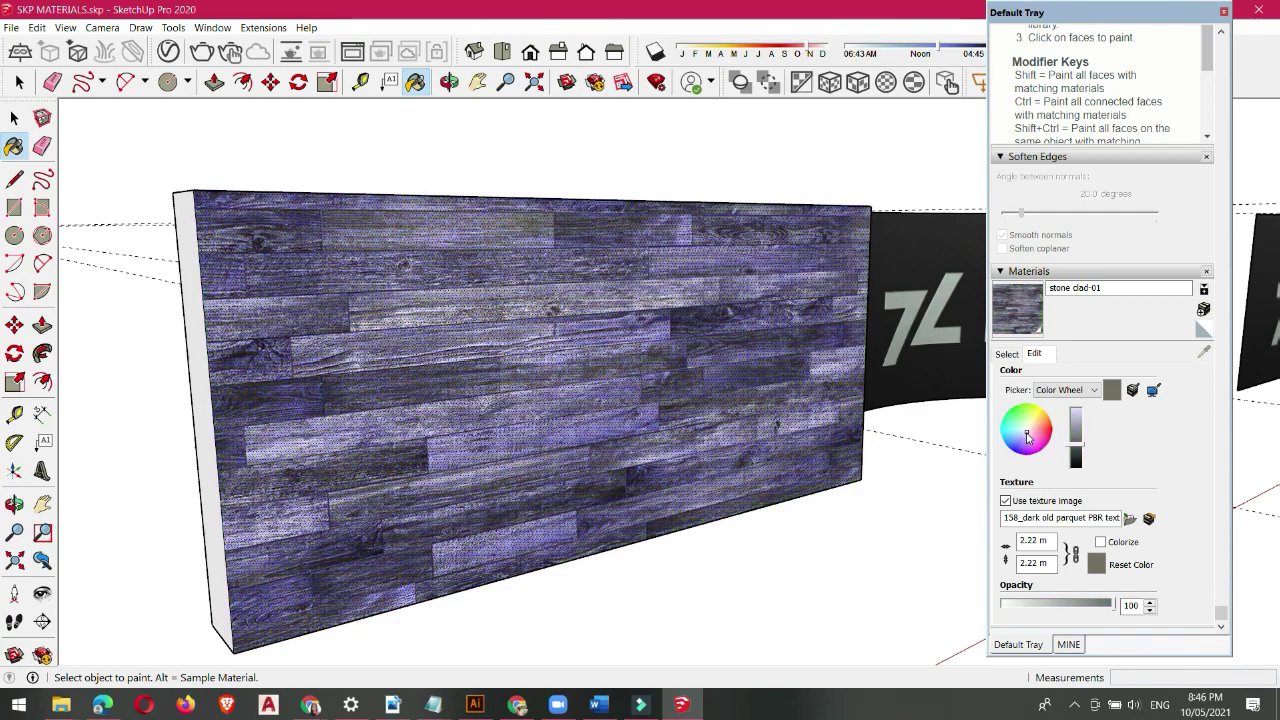
{"action": "scroll", "coordinate": [640, 391], "scroll_direction": "down", "scroll_amount": 3}
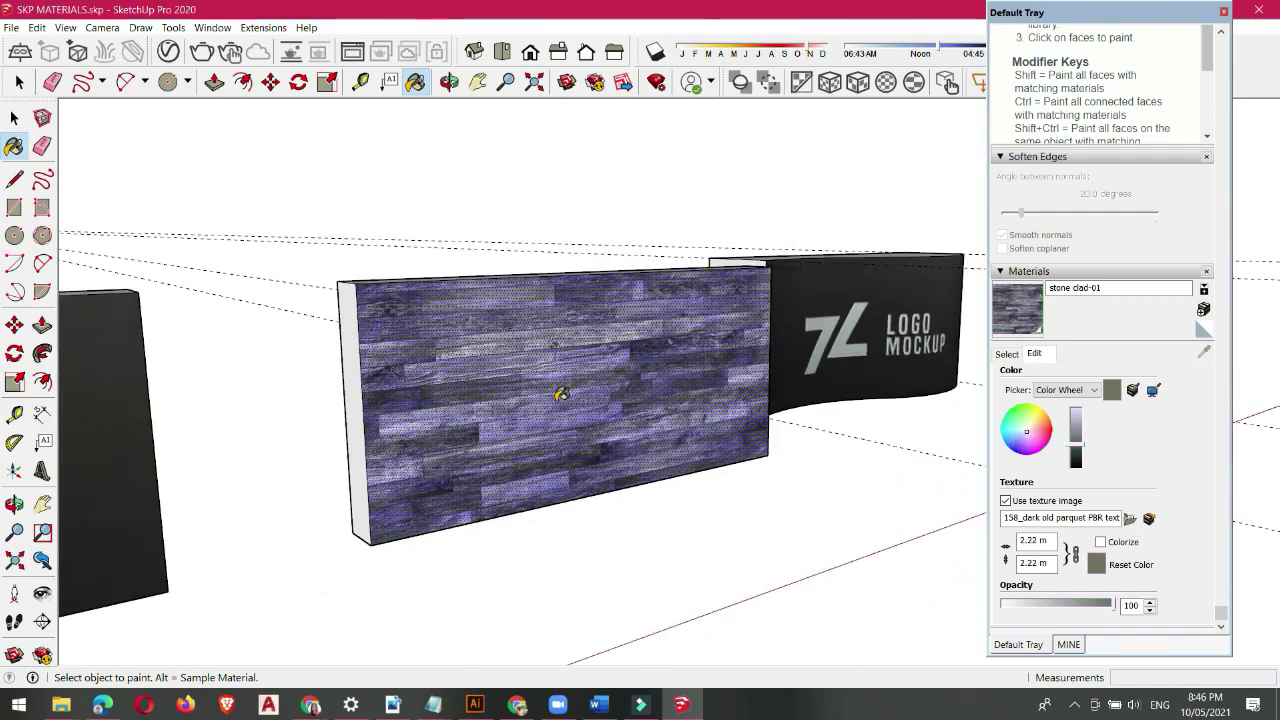
Step: Stop painting and undo the tint and texture size edits made to the stone clad-01 material
{"action": "left_click", "coordinate": [695, 496]}
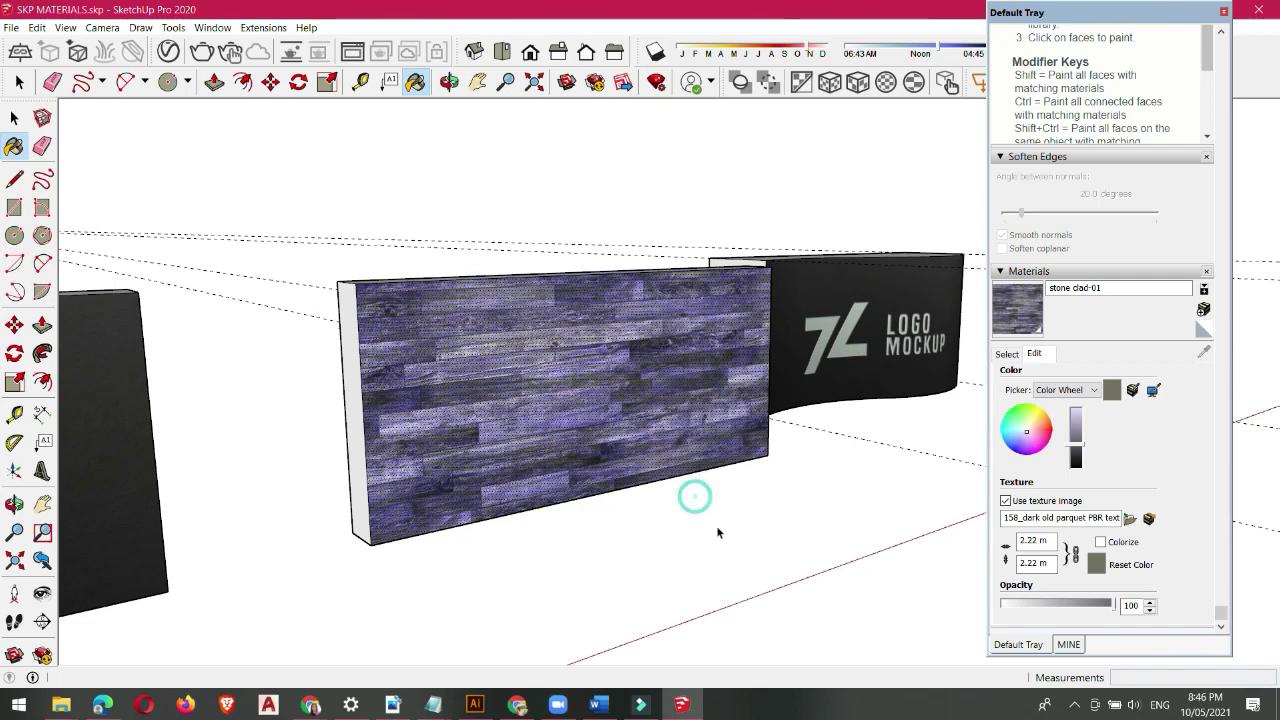
{"action": "key", "text": "space"}
{"action": "left_click", "coordinate": [717, 532]}
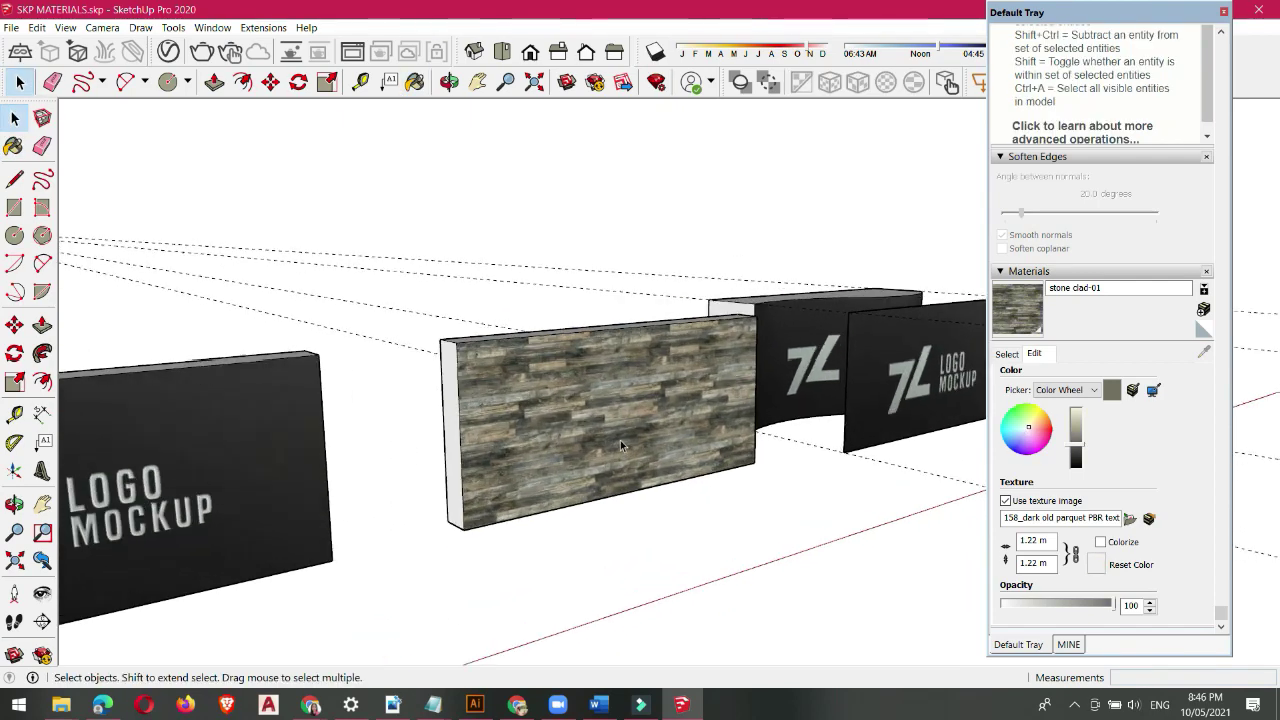
Step: Sample the logo mockup material from the front face of the first slab
{"action": "middle_click_drag", "start_coordinate": [621, 446], "coordinate": [706, 412]}
{"action": "scroll", "coordinate": [374, 362], "scroll_direction": "down", "scroll_amount": 3}
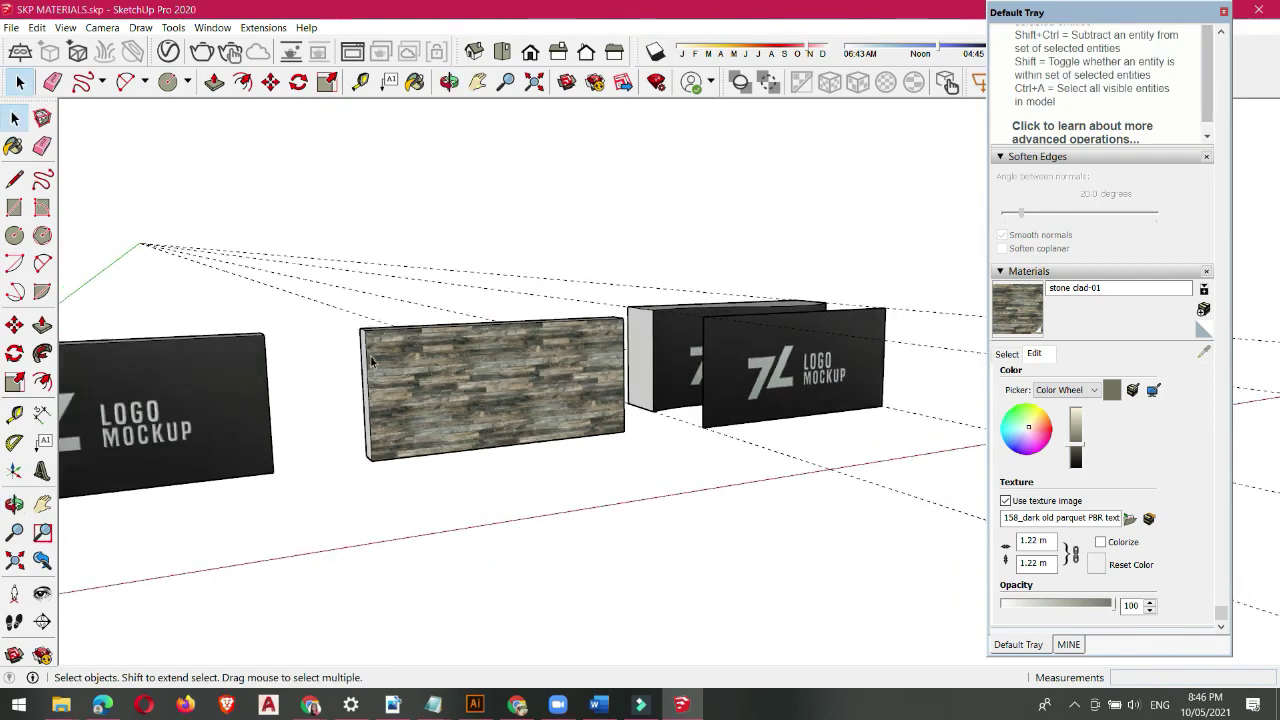
{"action": "scroll", "coordinate": [838, 367], "scroll_direction": "down", "scroll_amount": 4}
{"action": "scroll", "coordinate": [397, 359], "scroll_direction": "up", "scroll_amount": 3}
{"action": "middle_click_drag", "start_coordinate": [397, 359], "coordinate": [423, 380]}
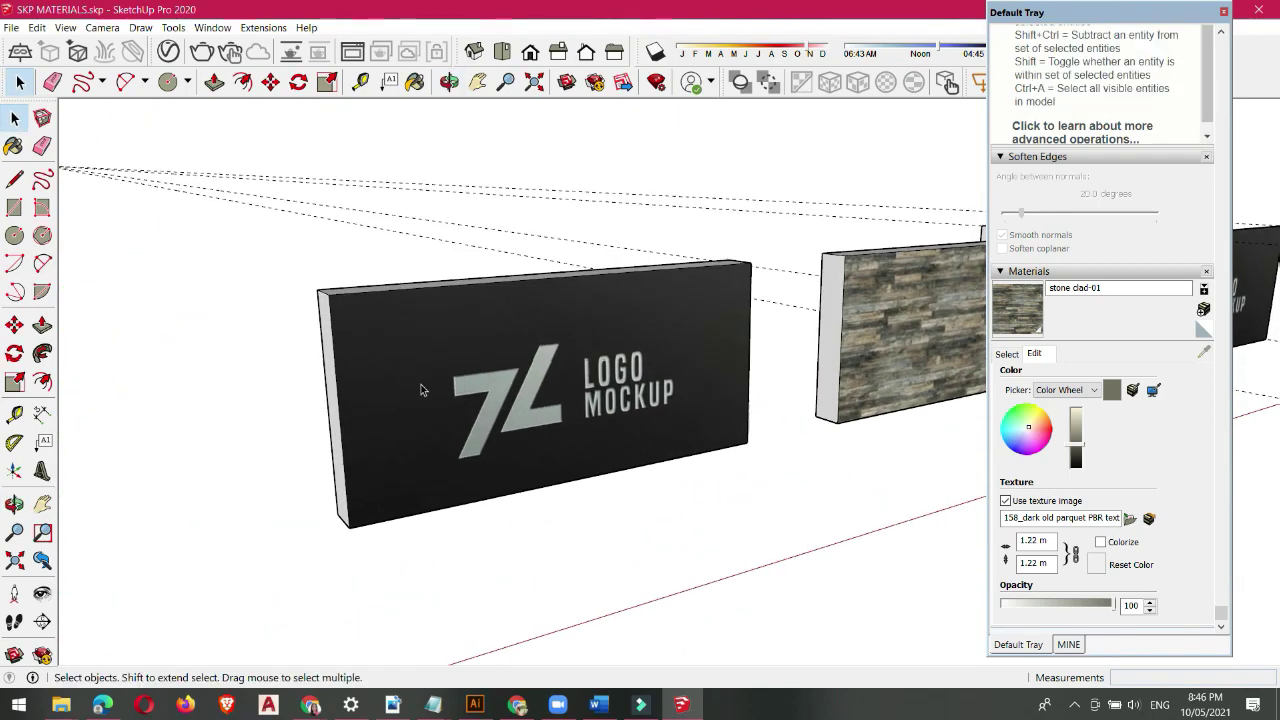
{"action": "key", "text": "b"}
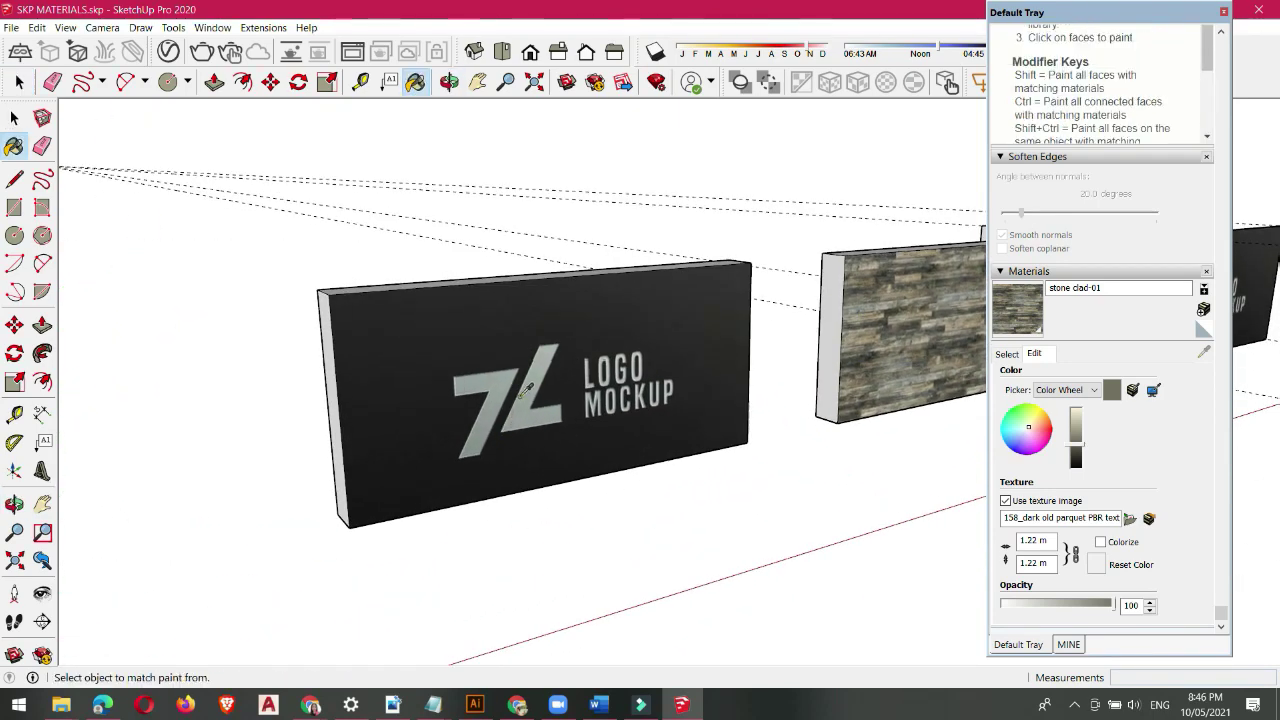
{"action": "left_click", "coordinate": [515, 398], "text": "alt"}
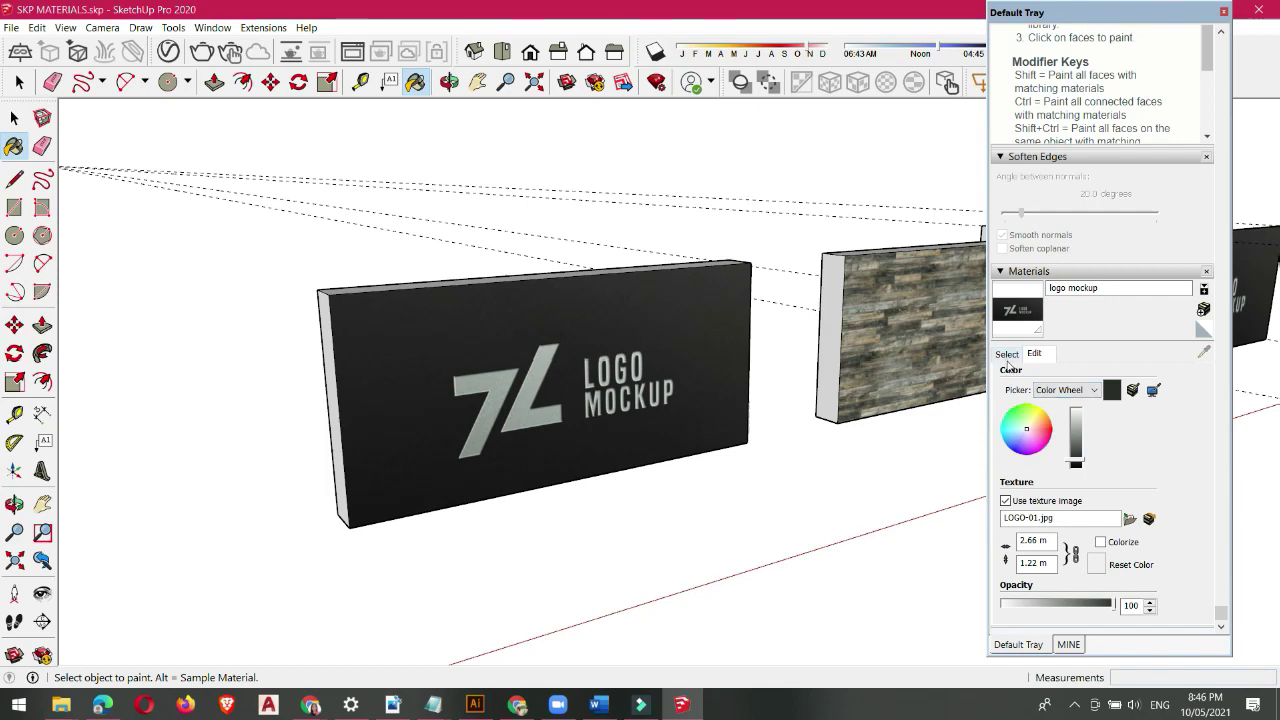
Step: Try several tints such as green, pink and orange on the logo mockup material, ending with a crimson tint
{"action": "left_click", "coordinate": [1038, 430]}
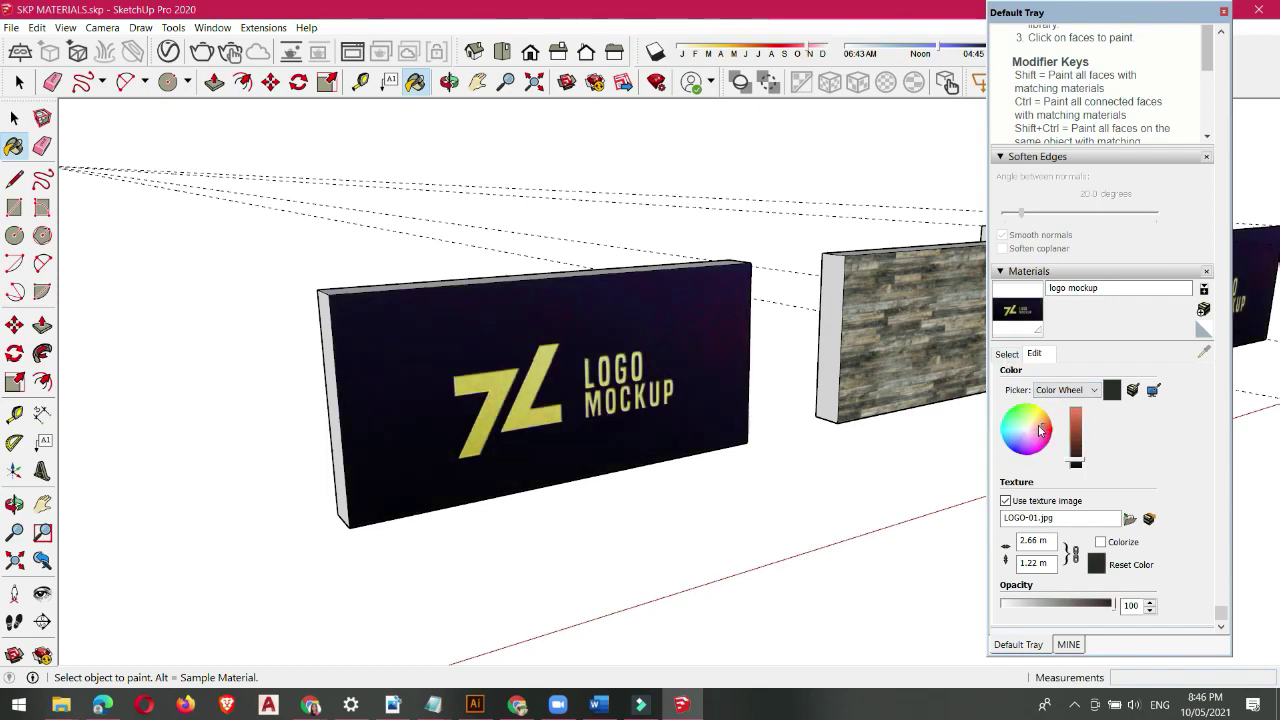
{"action": "left_click", "coordinate": [1022, 417]}
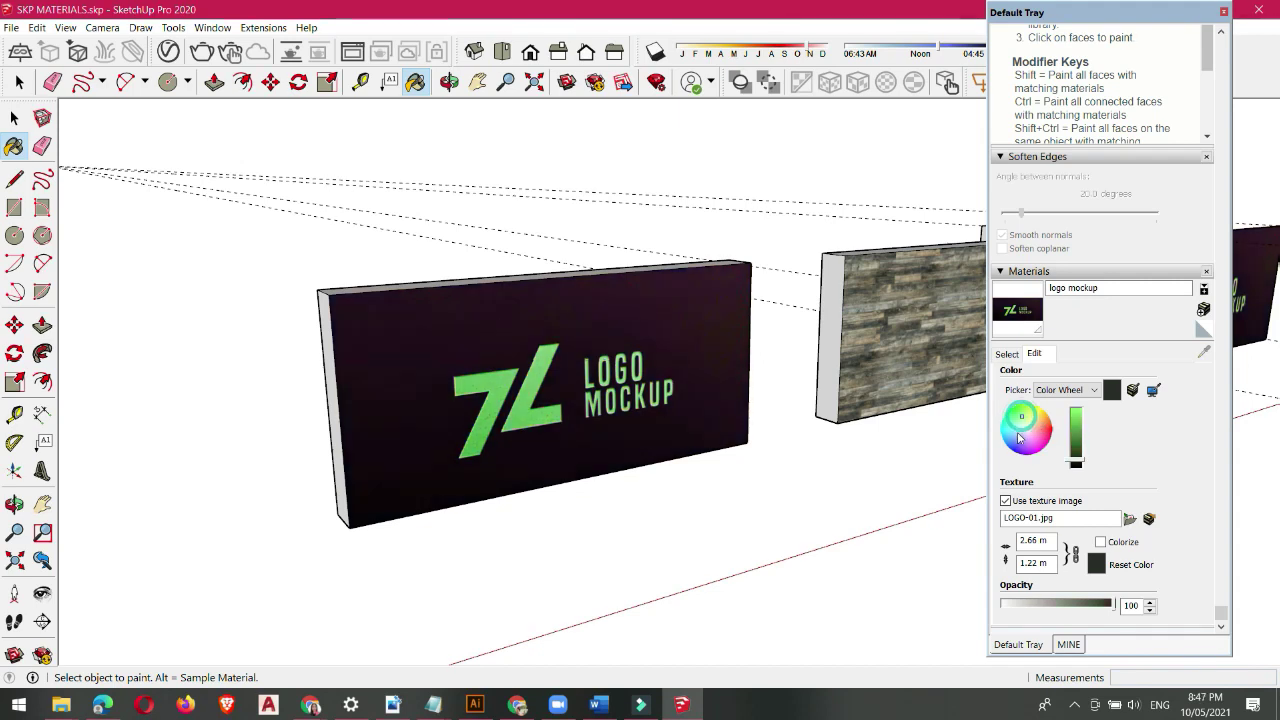
{"action": "left_click", "coordinate": [1018, 435]}
{"action": "left_click", "coordinate": [1044, 431]}
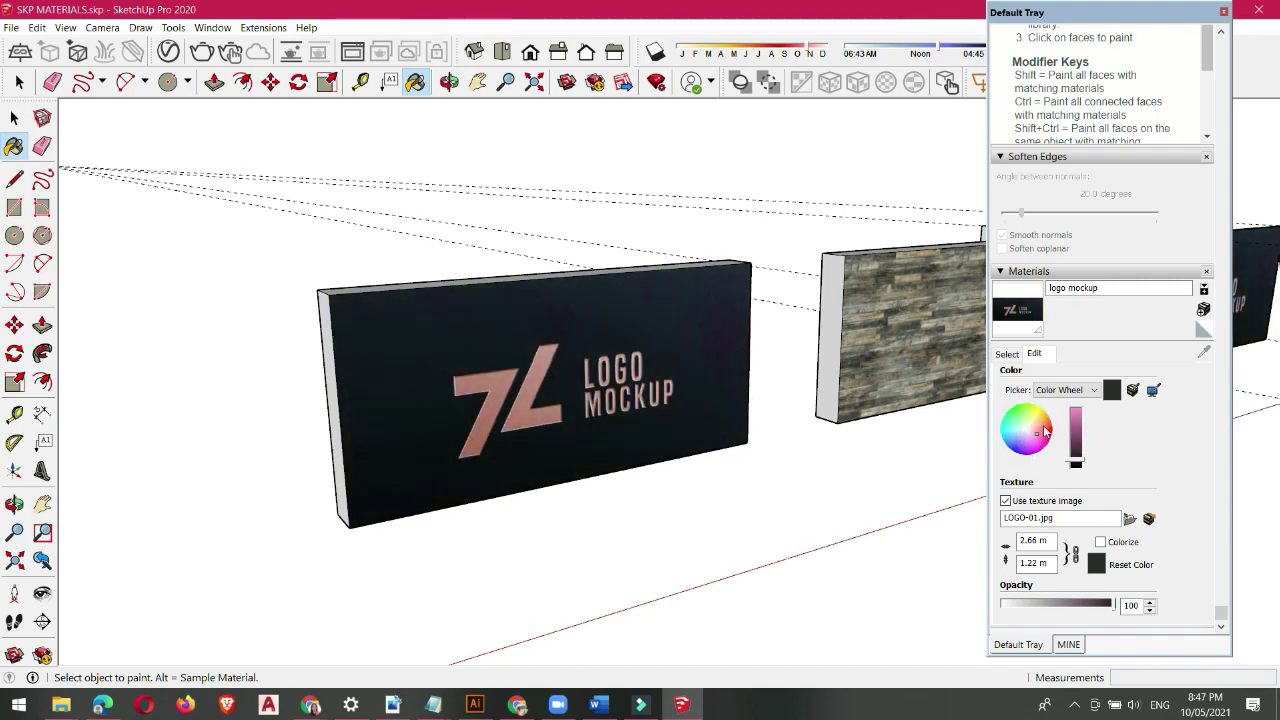
{"action": "left_click", "coordinate": [1045, 427]}
{"action": "scroll", "coordinate": [494, 346], "scroll_direction": "up", "scroll_amount": 3}
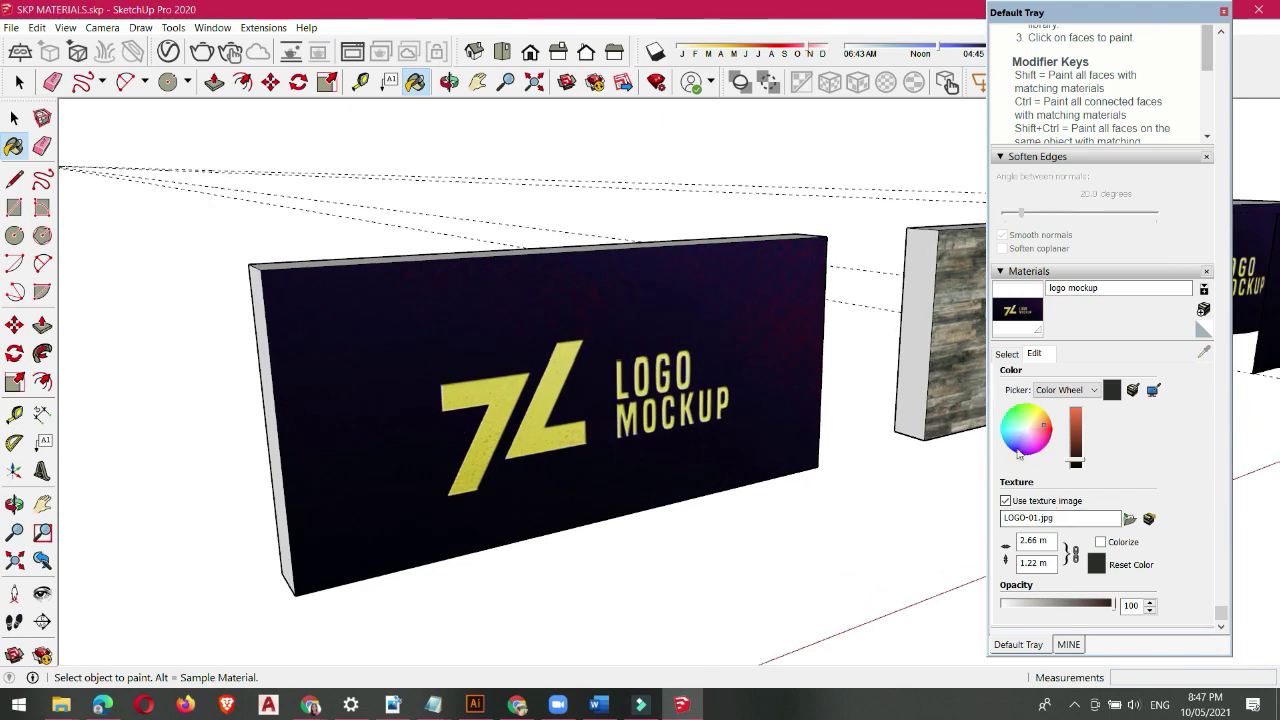
{"action": "left_click", "coordinate": [1019, 434]}
{"action": "left_click", "coordinate": [1016, 415]}
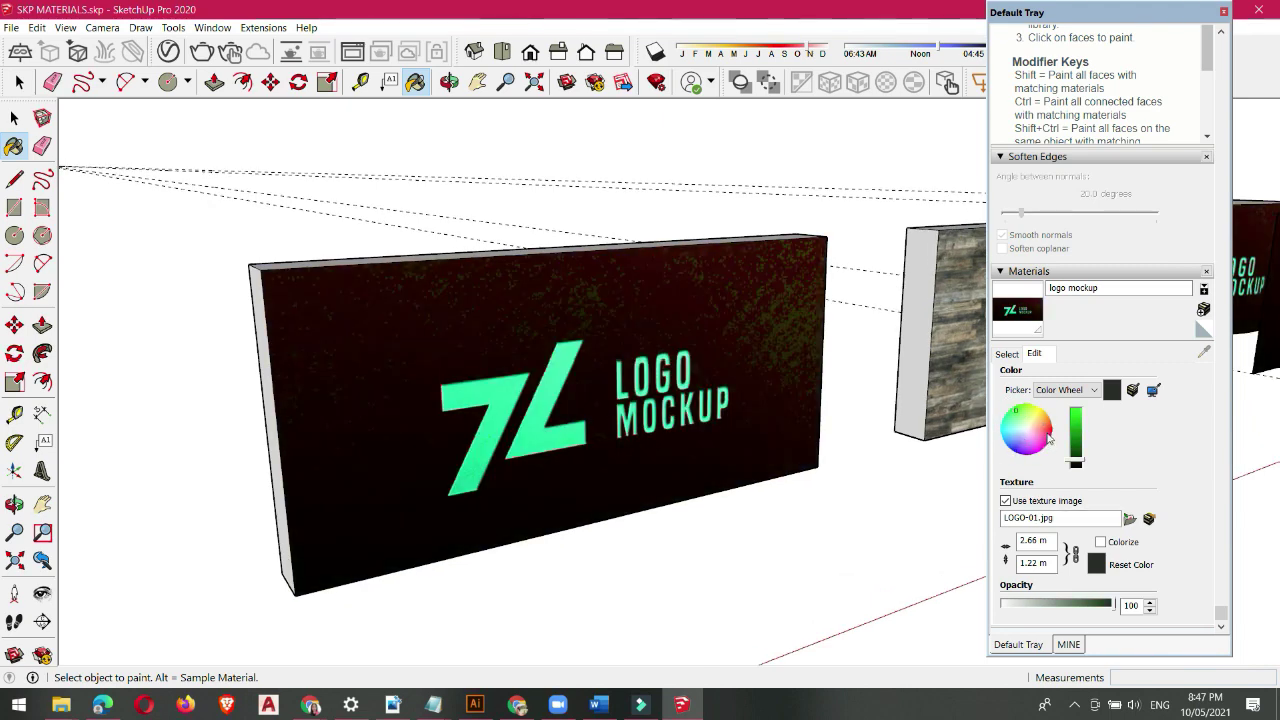
{"action": "left_click", "coordinate": [1047, 431]}
Step: Examine the recoloured logo on all the slabs and the curved wall in the row
{"action": "scroll", "coordinate": [590, 396], "scroll_direction": "down", "scroll_amount": 3}
{"action": "middle_click_drag", "start_coordinate": [588, 396], "coordinate": [391, 431]}
{"action": "scroll", "coordinate": [391, 431], "scroll_direction": "down", "scroll_amount": 4}
{"action": "scroll", "coordinate": [680, 418], "scroll_direction": "up", "scroll_amount": 2}
{"action": "middle_click_drag", "start_coordinate": [264, 428], "coordinate": [366, 419]}
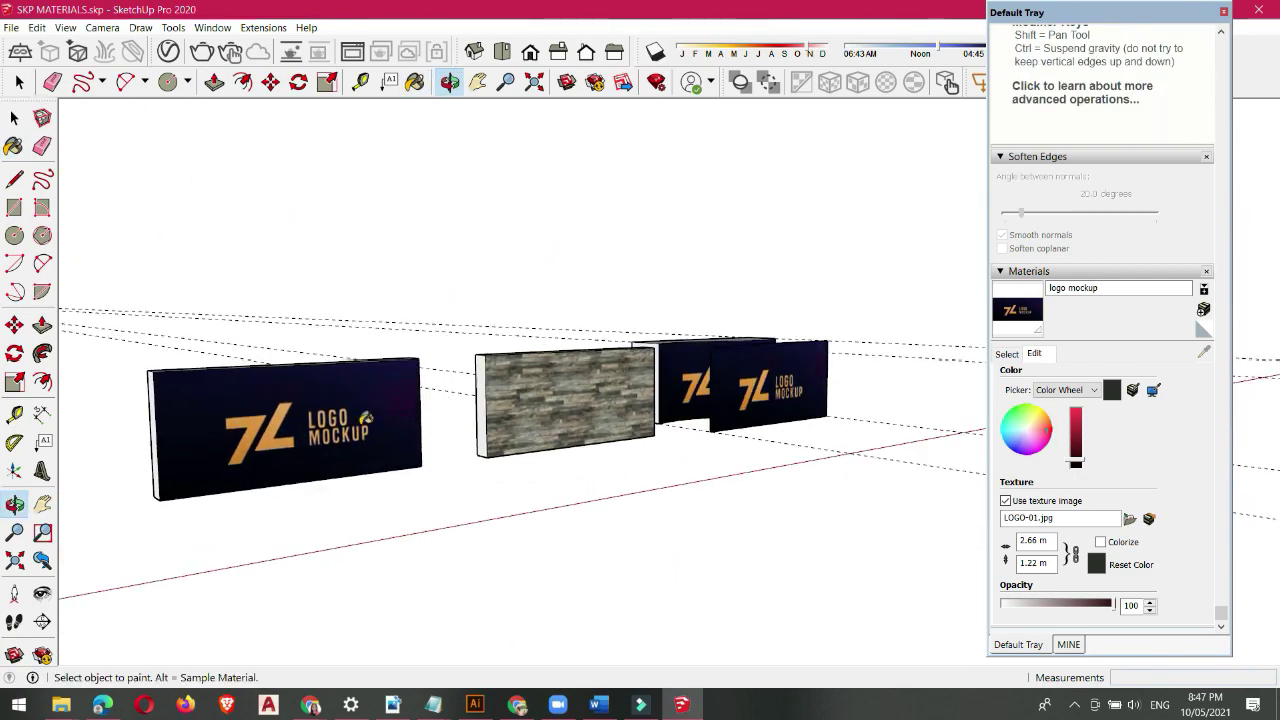
{"action": "scroll", "coordinate": [256, 425], "scroll_direction": "up", "scroll_amount": 1}
{"action": "scroll", "coordinate": [754, 441], "scroll_direction": "down", "scroll_amount": 5}
{"action": "scroll", "coordinate": [578, 453], "scroll_direction": "up", "scroll_amount": 2}
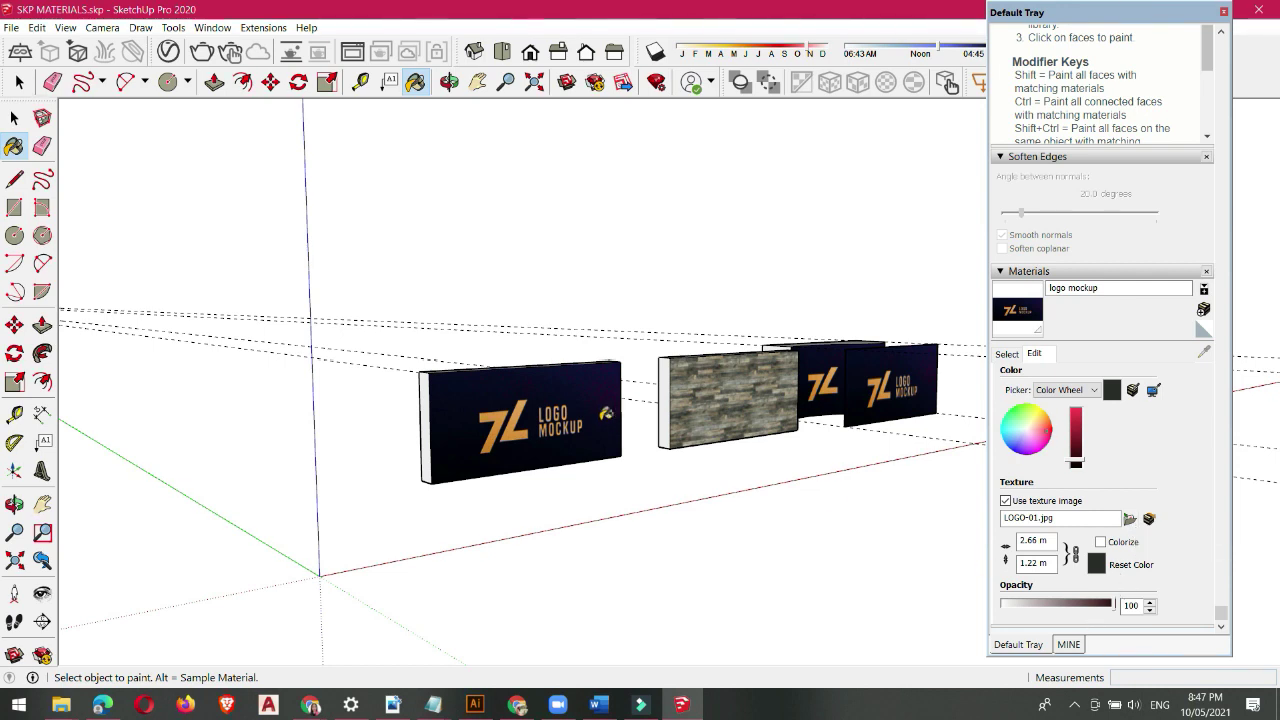
Step: Try the logo mockup material at an opacity of 82, then restore it to 100
{"action": "scroll", "coordinate": [603, 415], "scroll_direction": "up", "scroll_amount": 3}
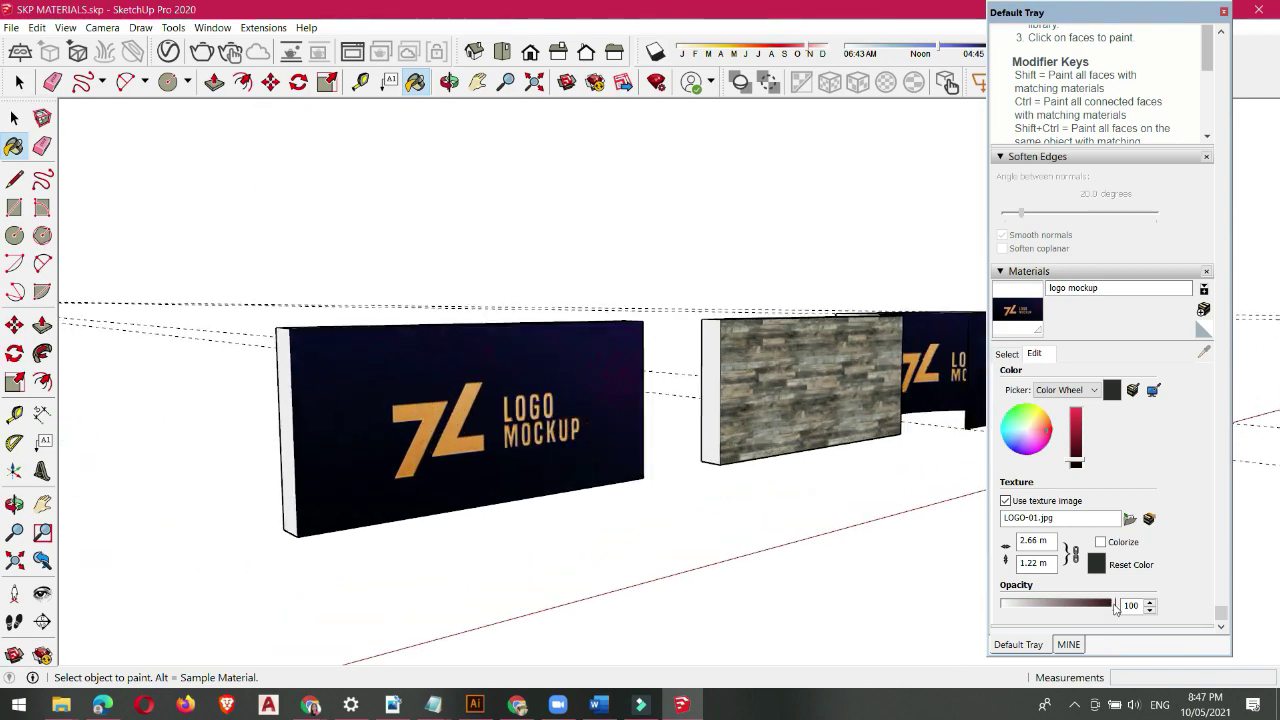
{"action": "scroll", "coordinate": [421, 402], "scroll_direction": "up", "scroll_amount": 1}
{"action": "scroll", "coordinate": [421, 402], "scroll_direction": "up", "scroll_amount": 2}
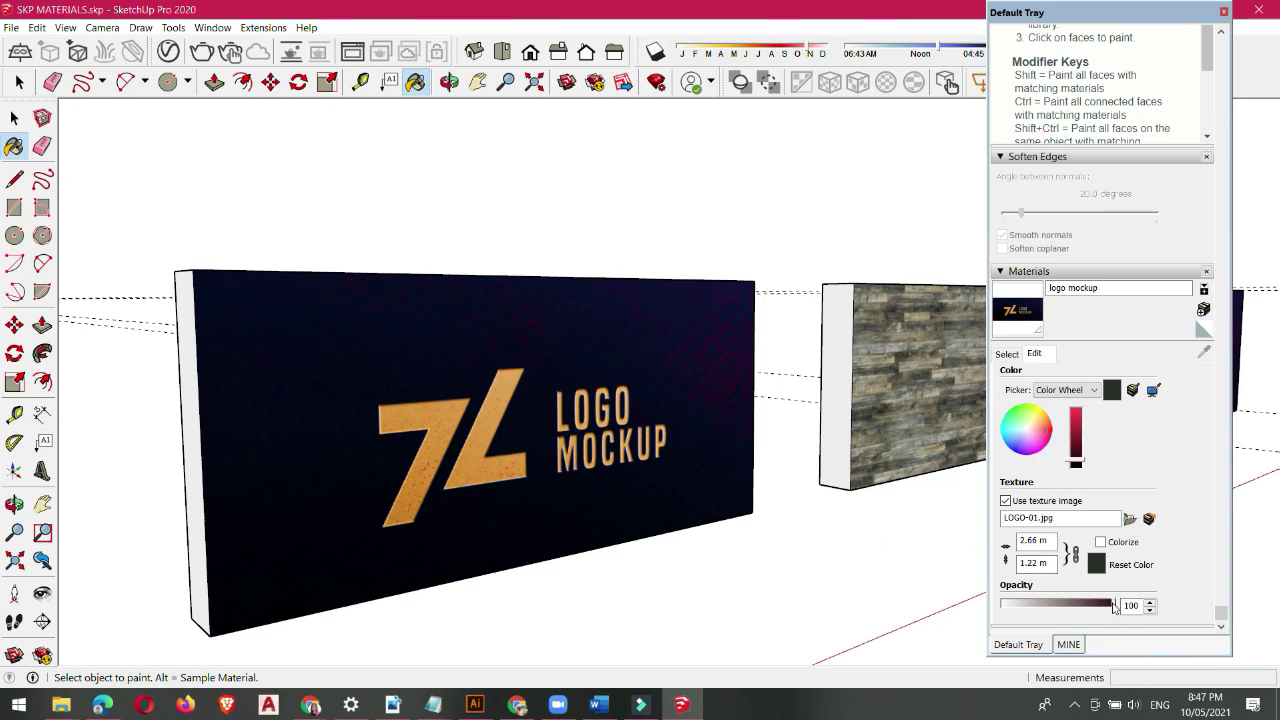
{"action": "left_click_drag", "start_coordinate": [1108, 610], "coordinate": [1064, 607]}
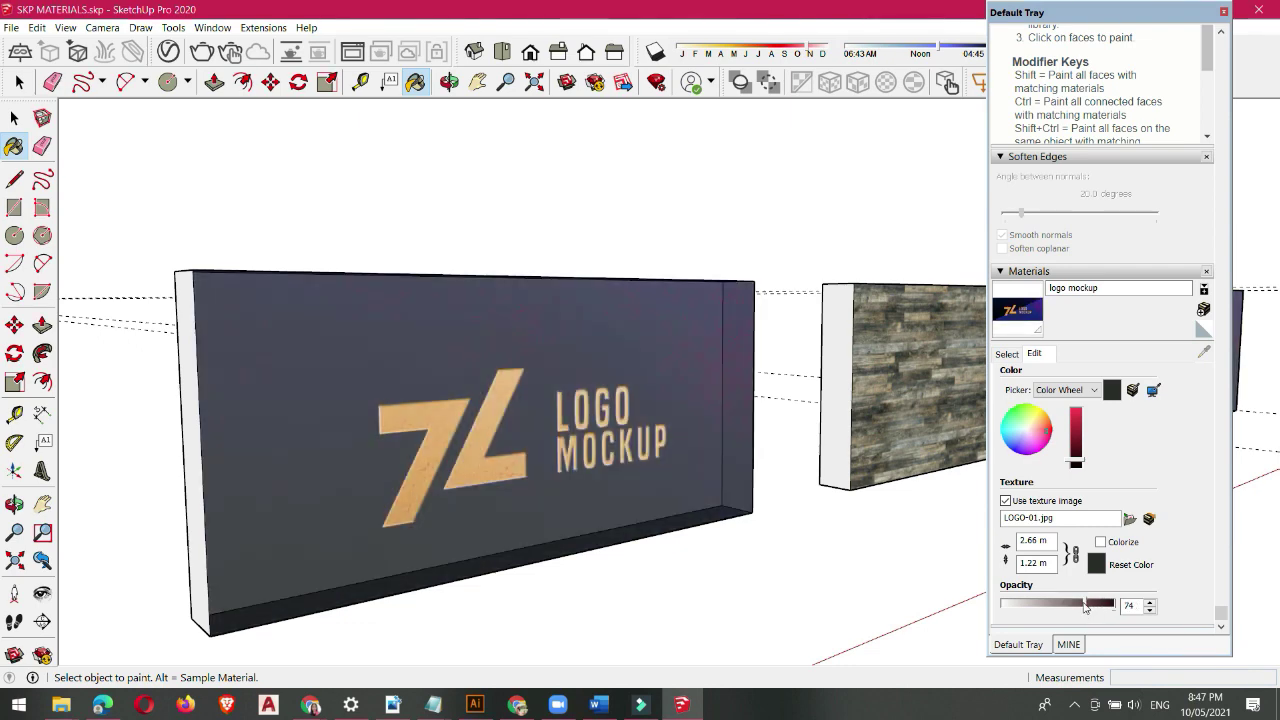
{"action": "left_click", "coordinate": [1094, 606]}
{"action": "middle_click_drag", "start_coordinate": [617, 437], "coordinate": [622, 565]}
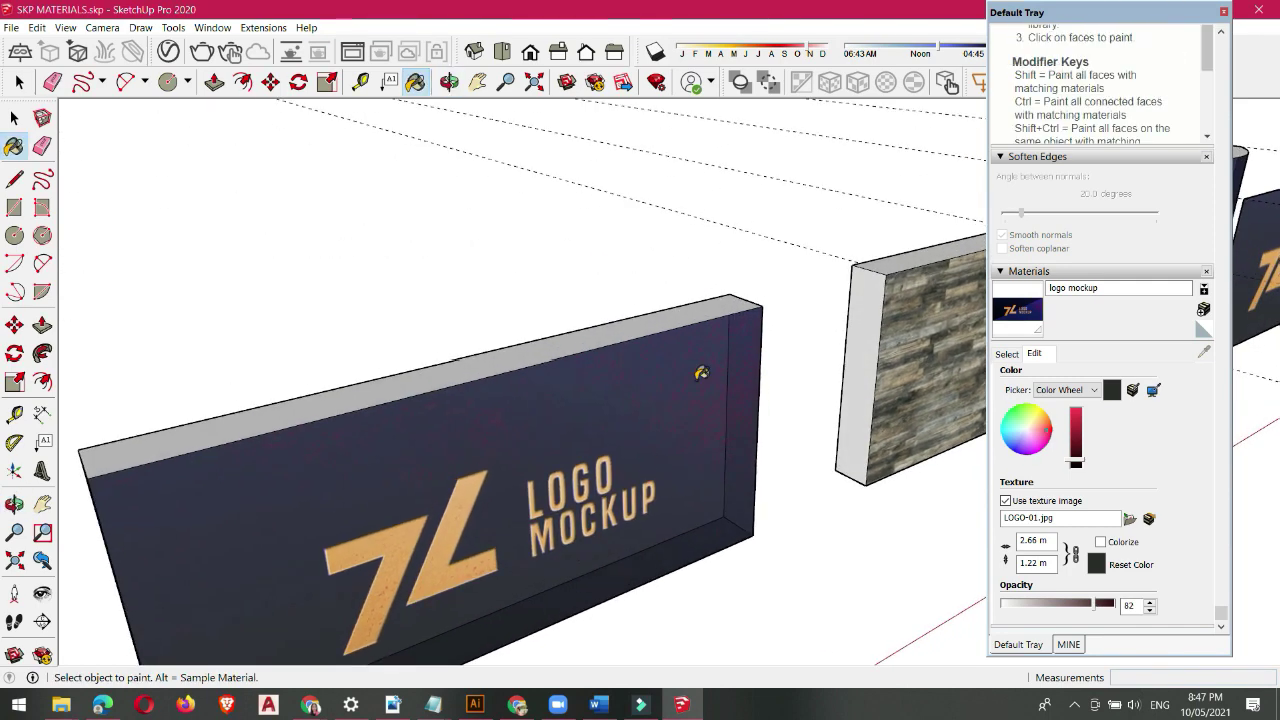
{"action": "scroll", "coordinate": [717, 335], "scroll_direction": "down", "scroll_amount": 3}
{"action": "scroll", "coordinate": [502, 429], "scroll_direction": "up", "scroll_amount": 2}
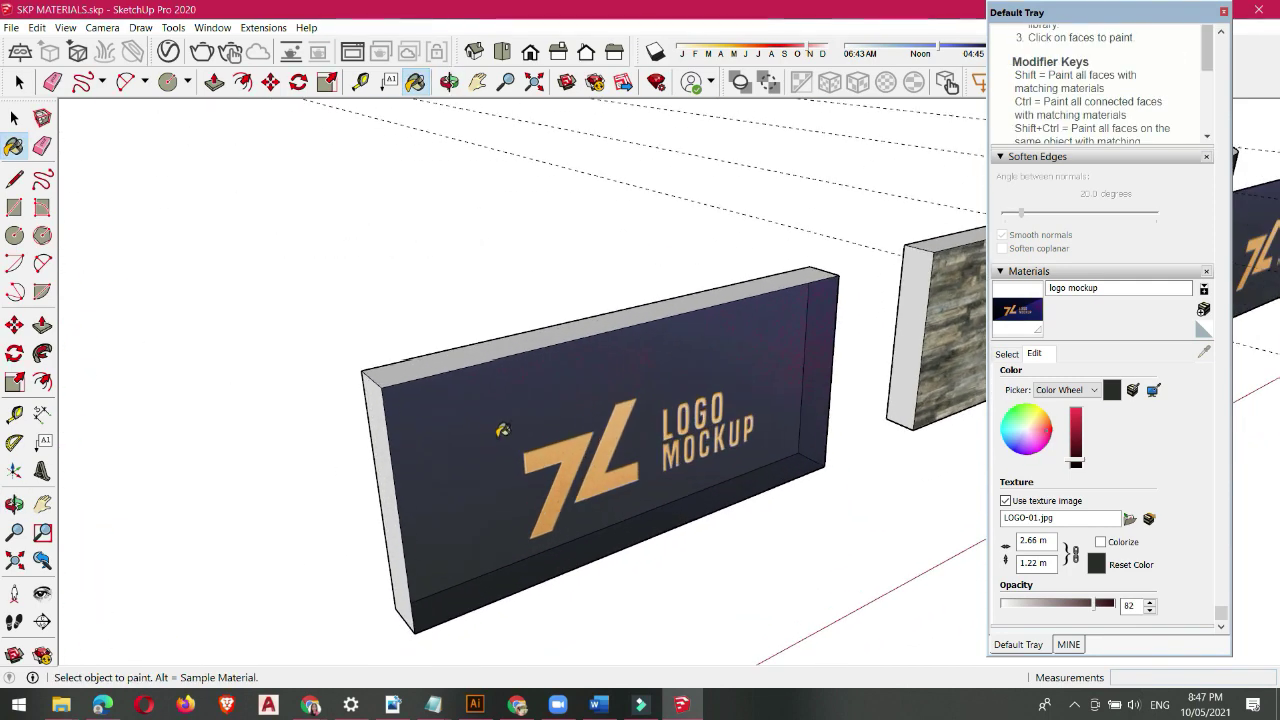
{"action": "left_click", "coordinate": [1110, 606]}
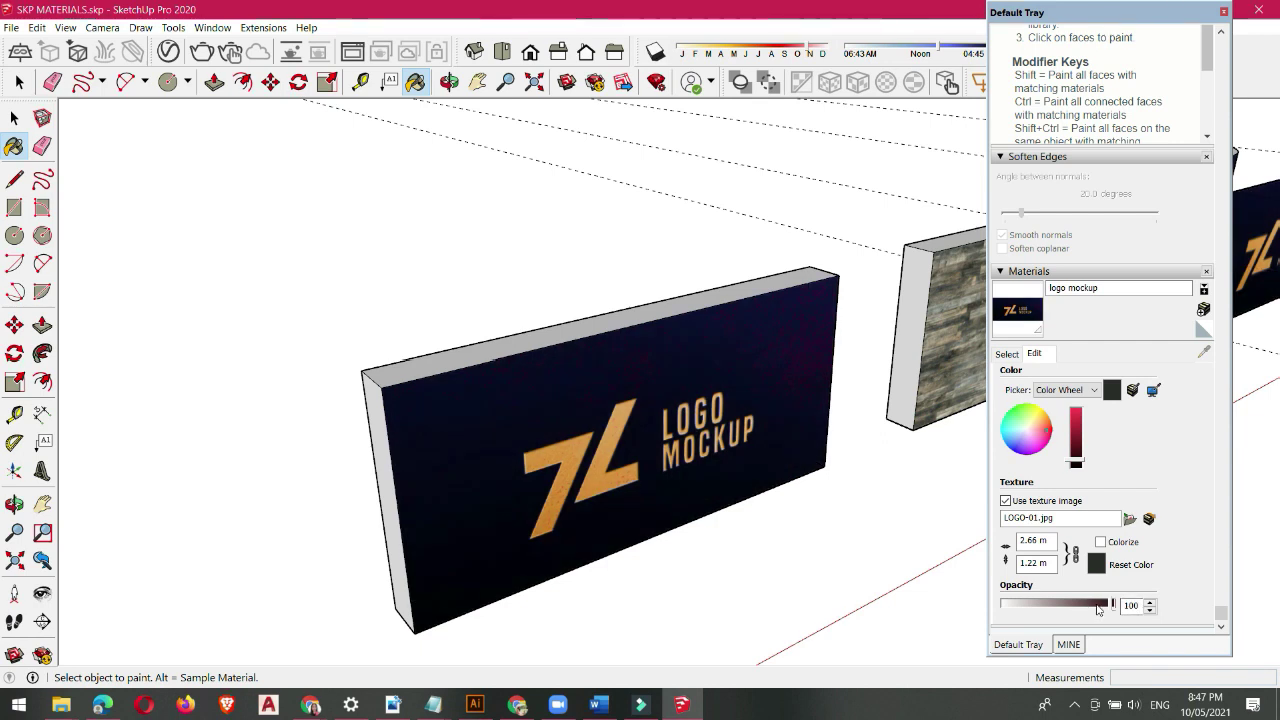
Step: Set the logo mockup material's opacity to 63 and check the first slab's transparency from several angles
{"action": "left_click_drag", "start_coordinate": [1097, 608], "coordinate": [1064, 612]}
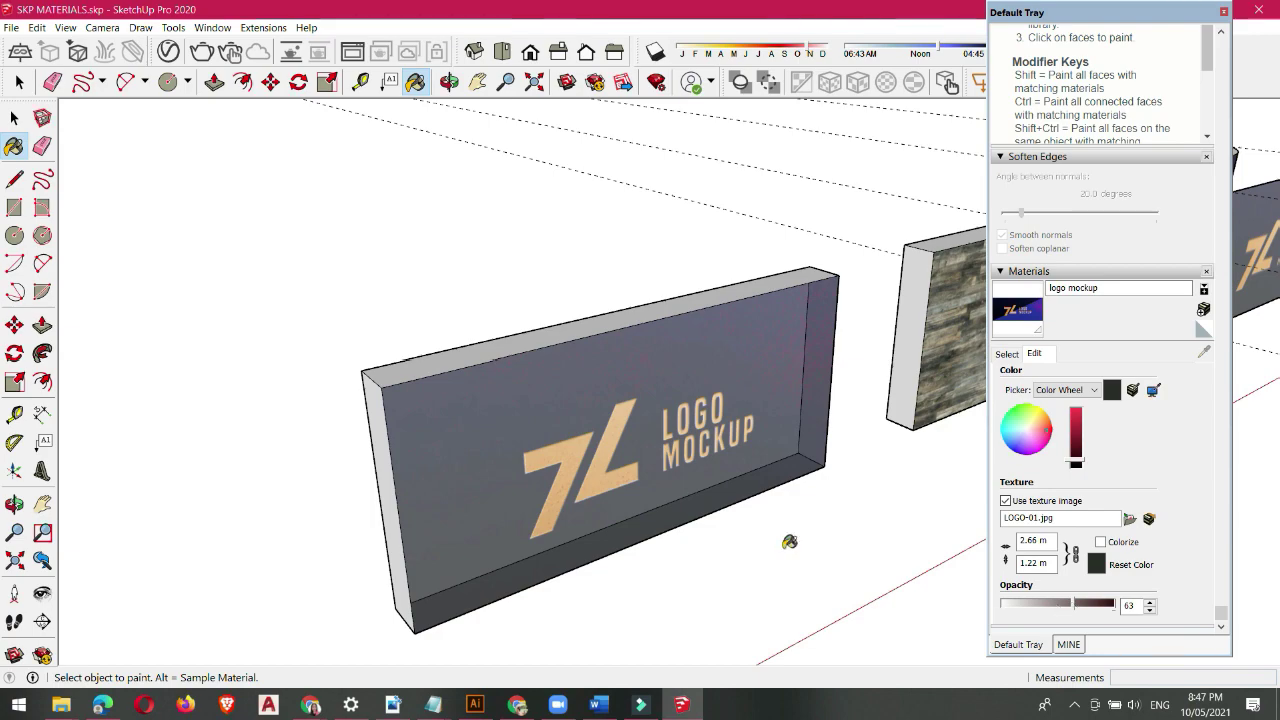
{"action": "scroll", "coordinate": [591, 406], "scroll_direction": "up", "scroll_amount": 3}
{"action": "mouse_move", "coordinate": [591, 406]}
{"action": "middle_mouse_down"}
{"action": "mouse_move", "coordinate": [857, 449]}
{"action": "mouse_move", "coordinate": [672, 413]}
{"action": "middle_mouse_up"}
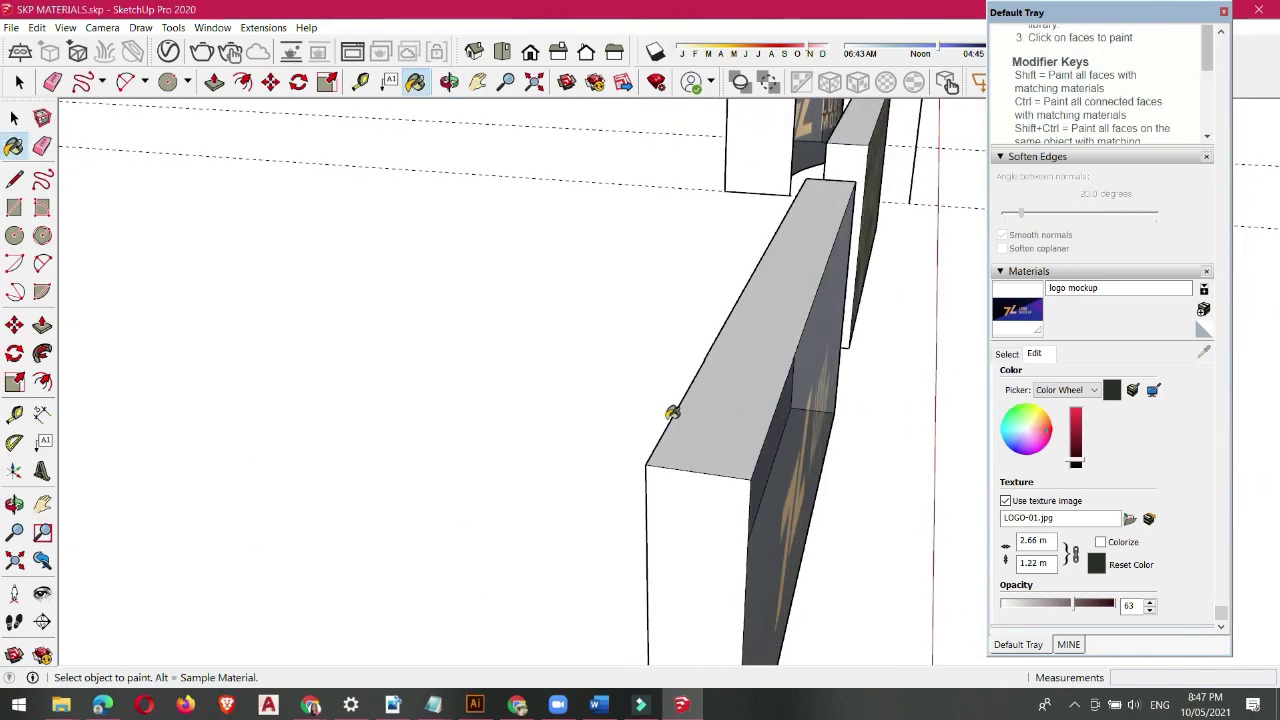
{"action": "middle_click_drag", "start_coordinate": [785, 438], "coordinate": [449, 380]}
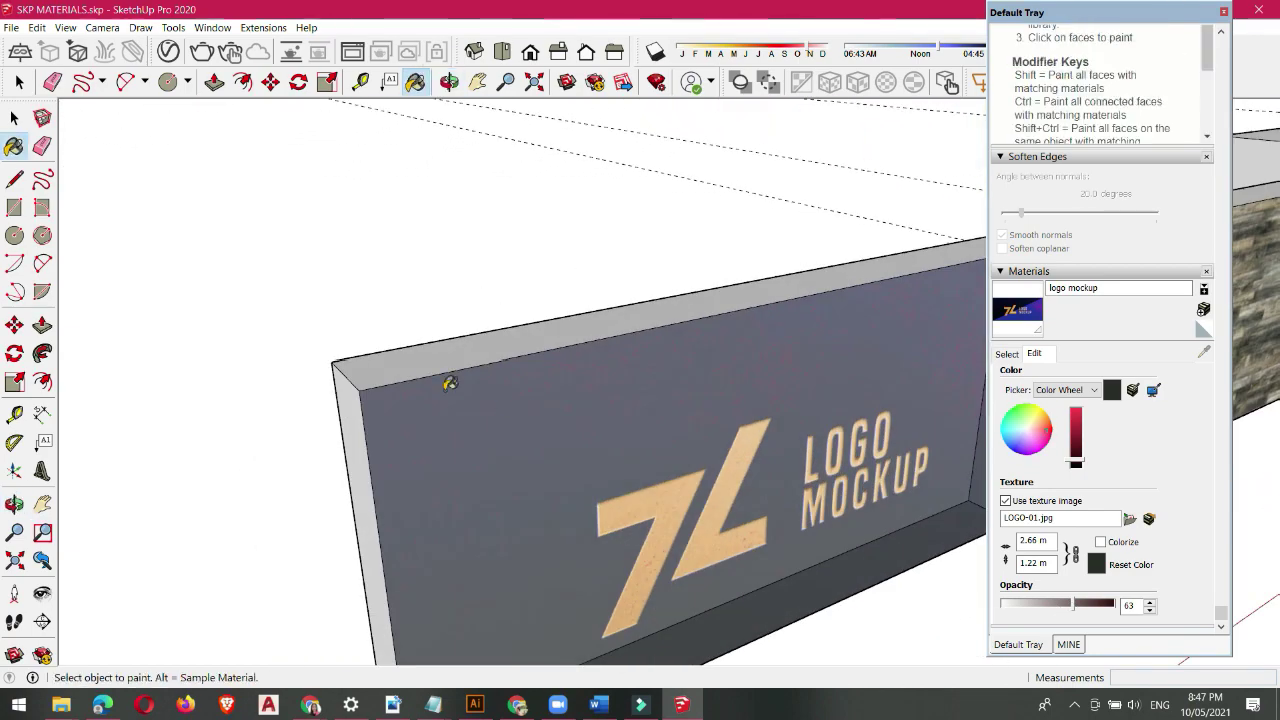
{"action": "scroll", "coordinate": [350, 314], "scroll_direction": "down", "scroll_amount": 3}
{"action": "mouse_move", "coordinate": [641, 415]}
{"action": "middle_mouse_down"}
{"action": "mouse_move", "coordinate": [362, 413]}
{"action": "mouse_move", "coordinate": [663, 383]}
{"action": "mouse_move", "coordinate": [530, 458]}
{"action": "middle_mouse_up"}
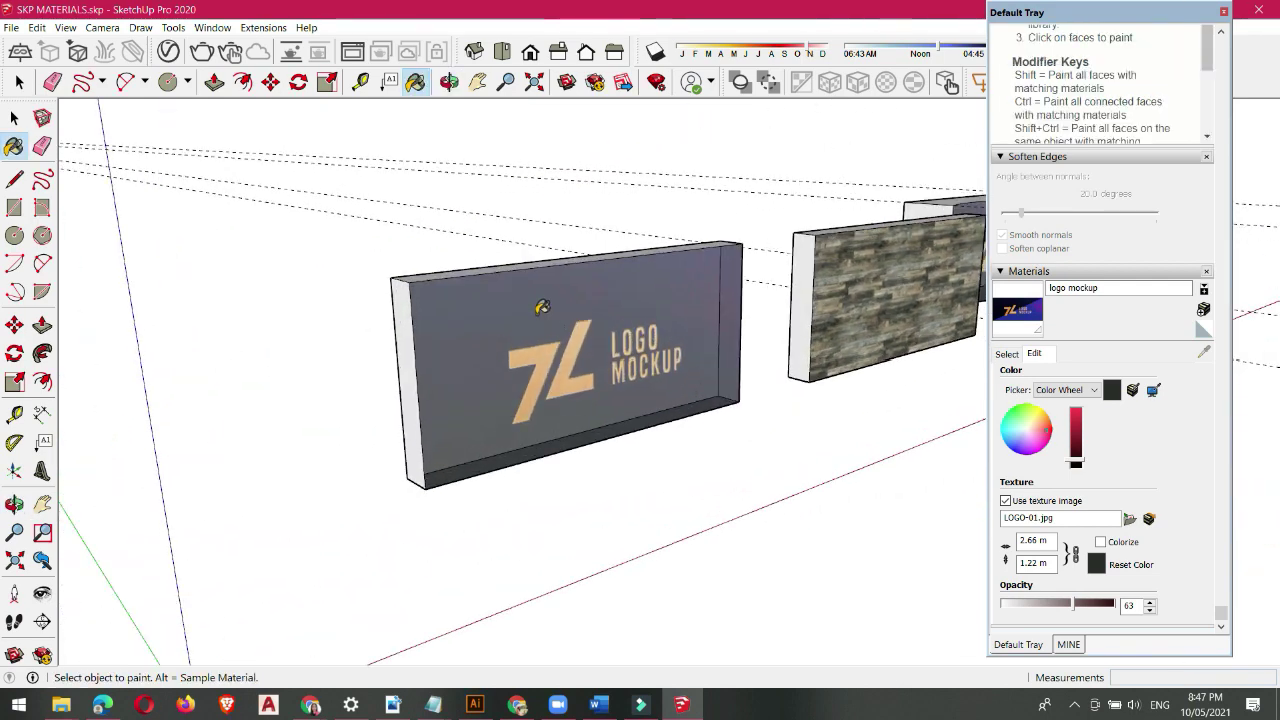
{"action": "scroll", "coordinate": [843, 539], "scroll_direction": "up", "scroll_amount": 2}
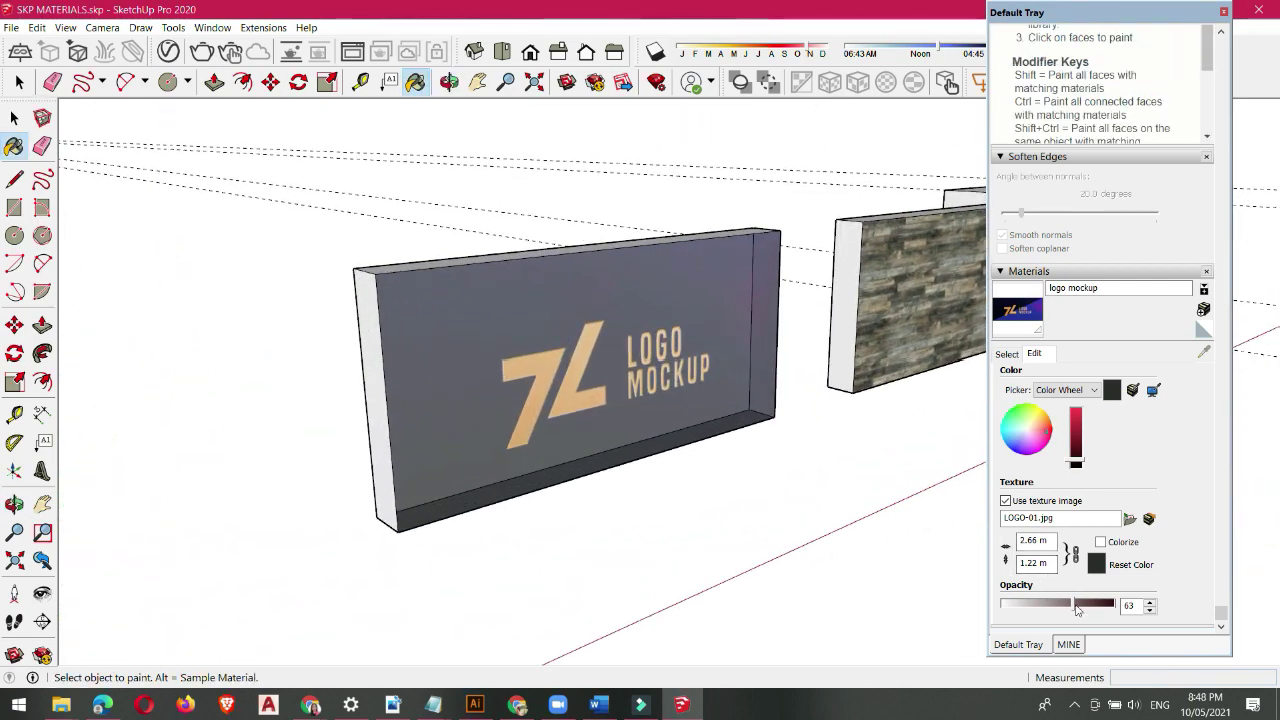
Step: Restore the logo mockup material's opacity to 100 and check it across the row of slabs
{"action": "left_click", "coordinate": [1113, 604]}
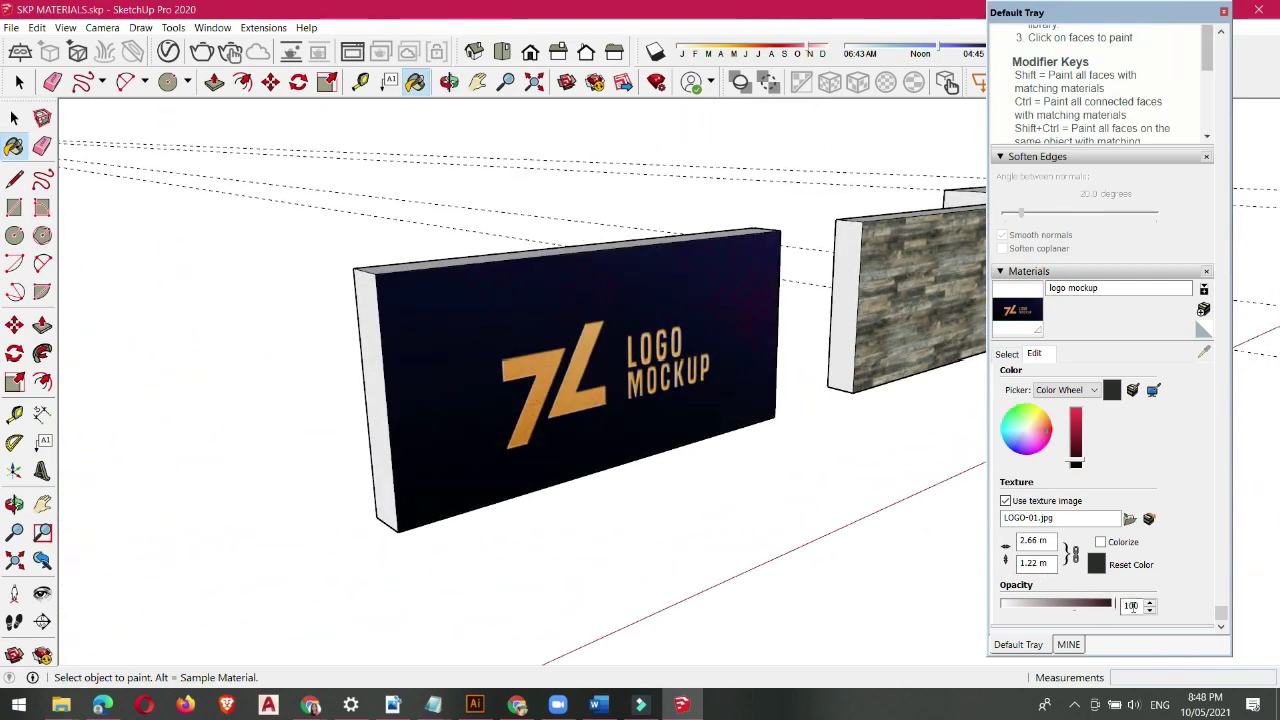
{"action": "scroll", "coordinate": [464, 450], "scroll_direction": "down", "scroll_amount": 4}
{"action": "scroll", "coordinate": [780, 369], "scroll_direction": "up", "scroll_amount": 3}
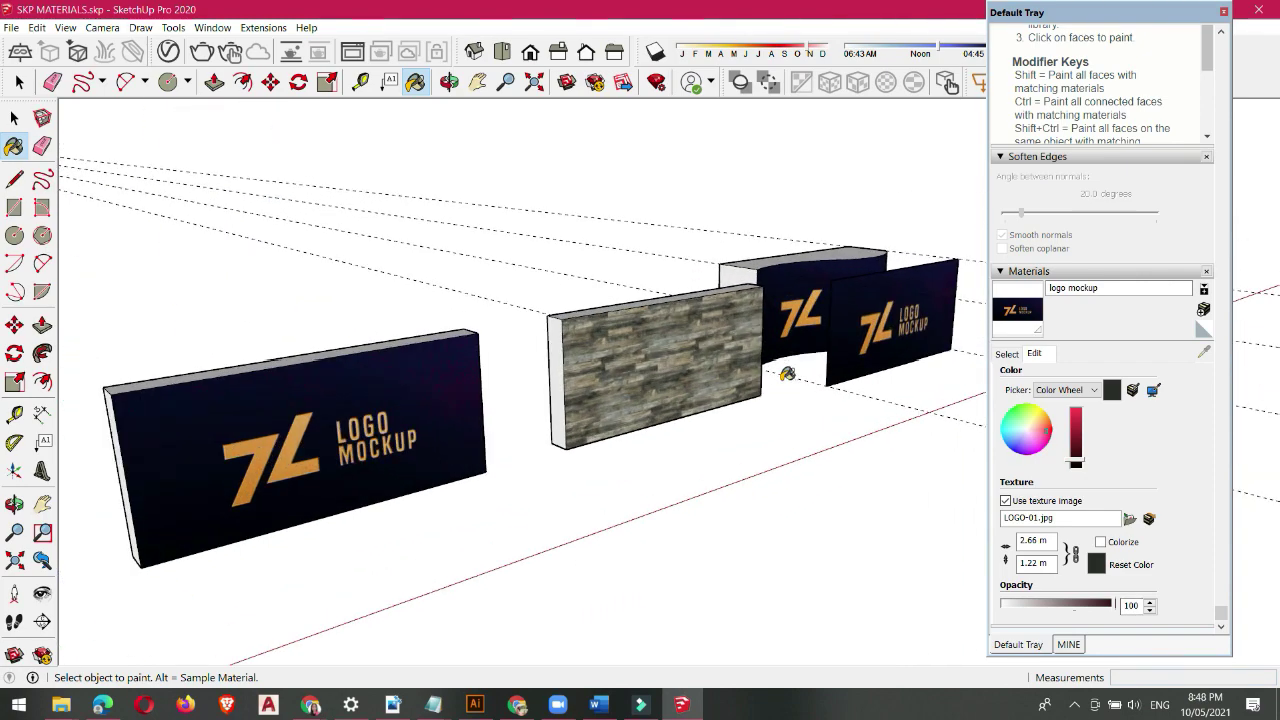
{"action": "scroll", "coordinate": [780, 369], "scroll_direction": "down", "scroll_amount": 3}
{"action": "middle_click_drag", "start_coordinate": [780, 369], "coordinate": [401, 368]}
{"action": "scroll", "coordinate": [401, 368], "scroll_direction": "up", "scroll_amount": 3}
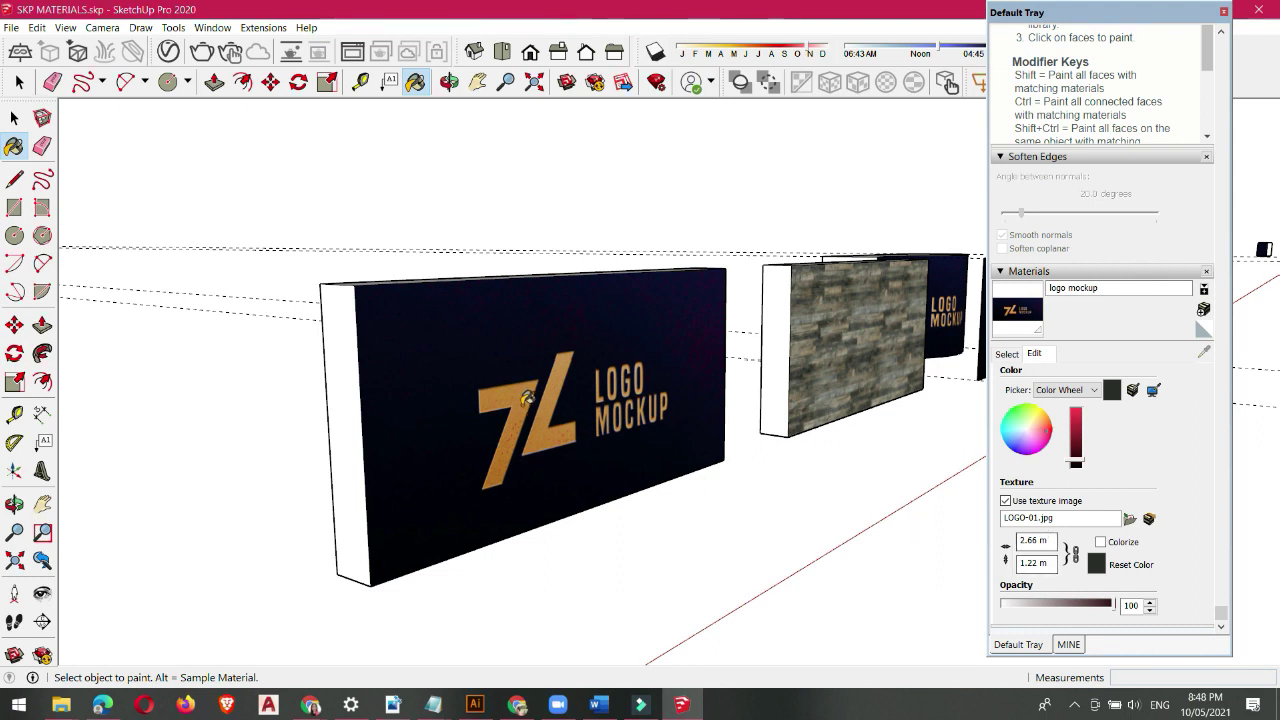
Step: Set the logo mockup texture's width to 5 m and check its scale on the slabs and curved wall
{"action": "double_click", "coordinate": [1048, 541]}
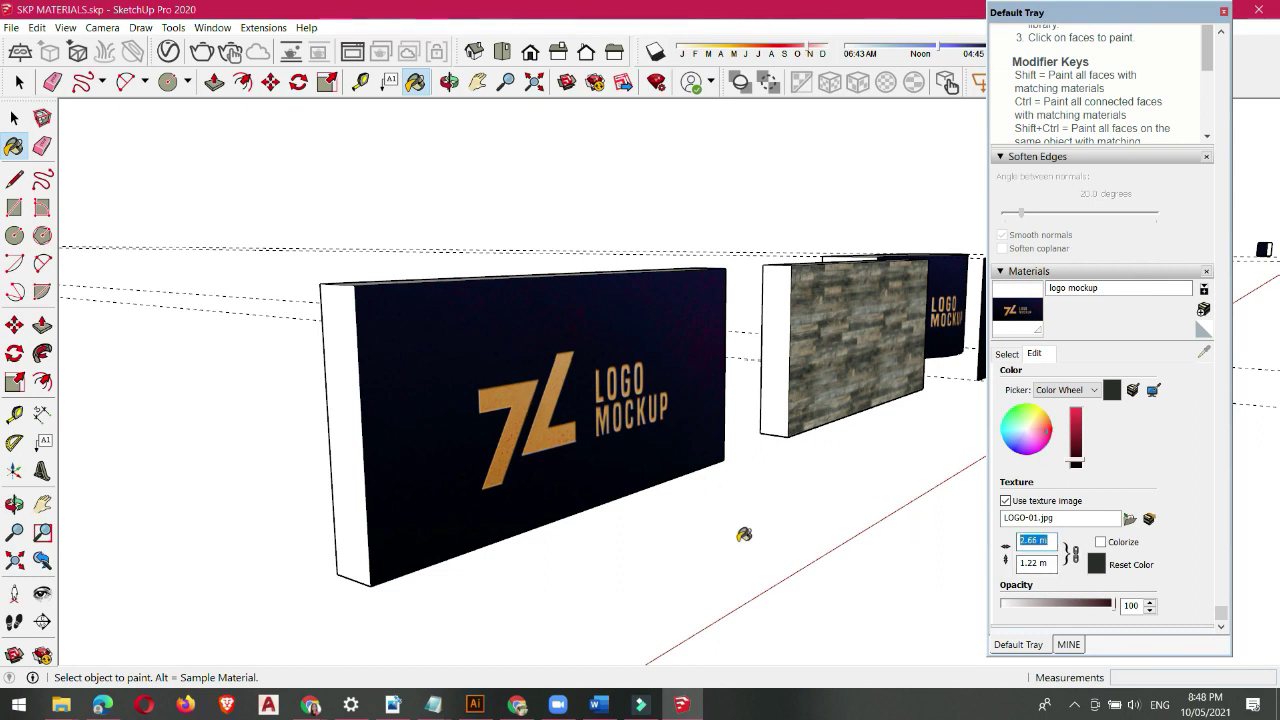
{"action": "type", "text": "5"}
{"action": "key", "text": "Return"}
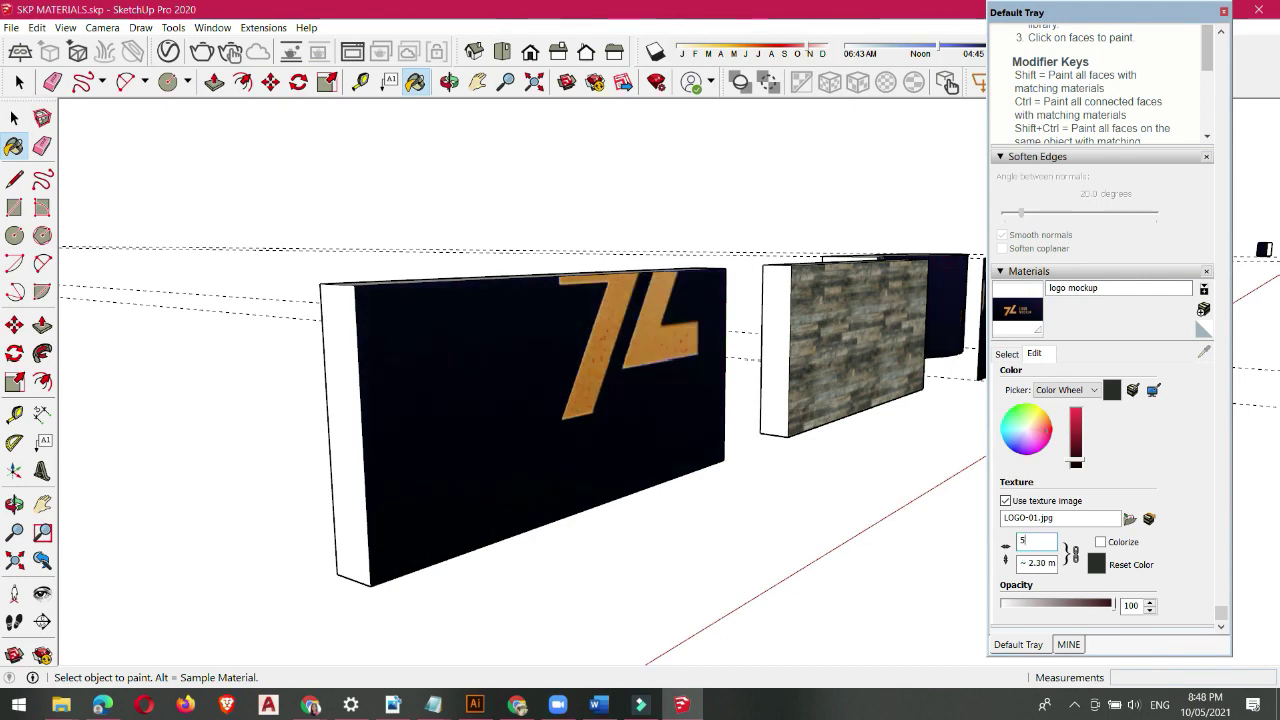
{"action": "scroll", "coordinate": [553, 399], "scroll_direction": "down", "scroll_amount": 3}
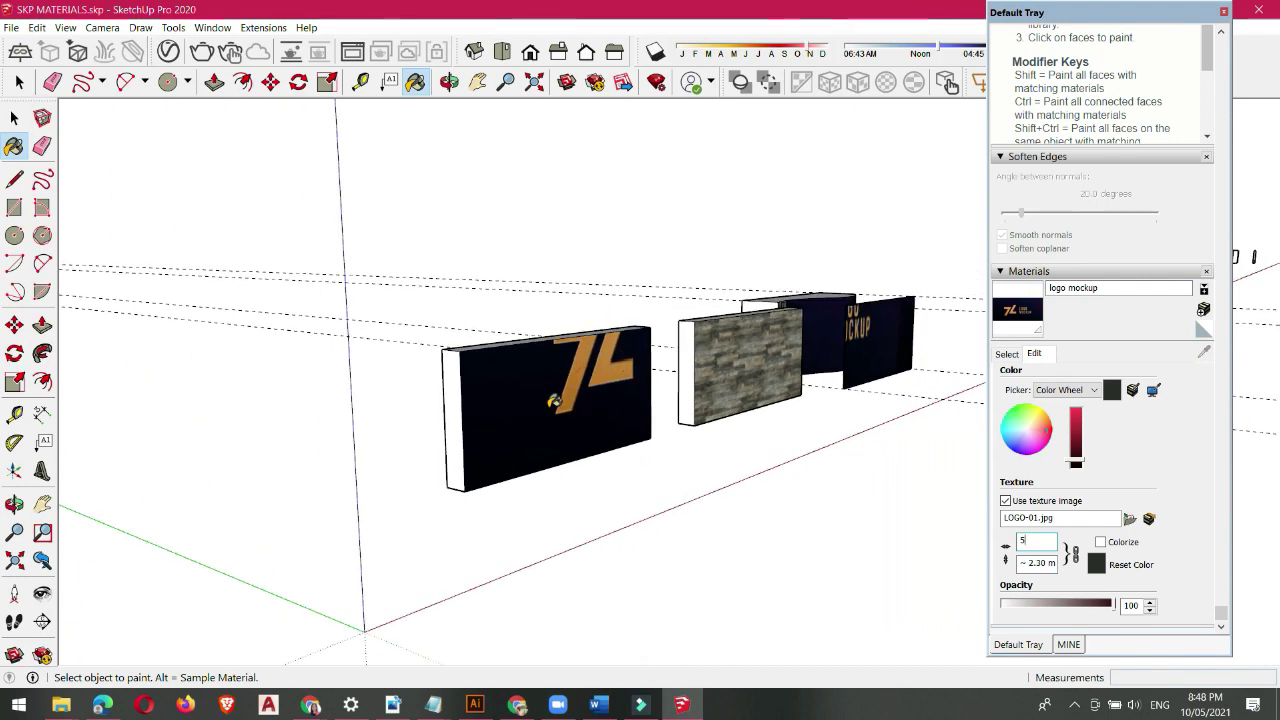
{"action": "scroll", "coordinate": [597, 363], "scroll_direction": "up", "scroll_amount": 2}
{"action": "mouse_move", "coordinate": [597, 364]}
{"action": "middle_mouse_down"}
{"action": "mouse_move", "coordinate": [387, 434]}
{"action": "mouse_move", "coordinate": [530, 387]}
{"action": "middle_mouse_up"}
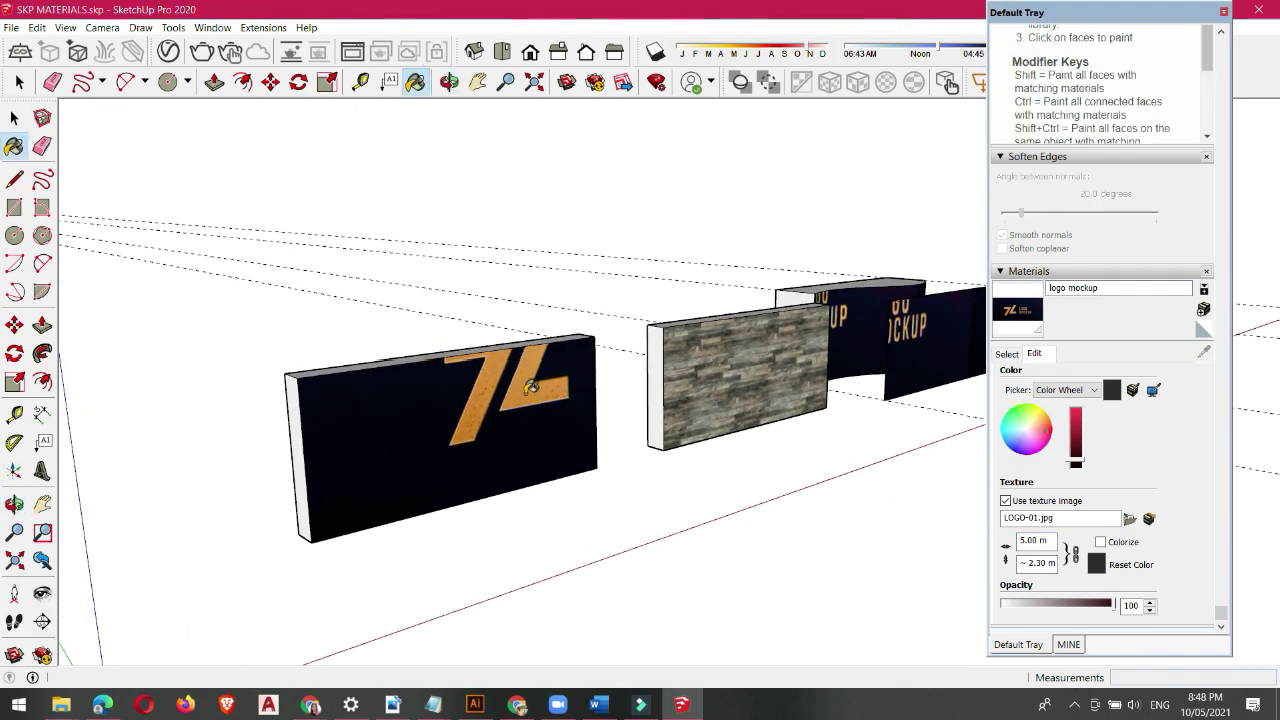
Step: Undo the latest size and colour edits on the logo mockup material
{"action": "key", "text": "ctrl+z"}
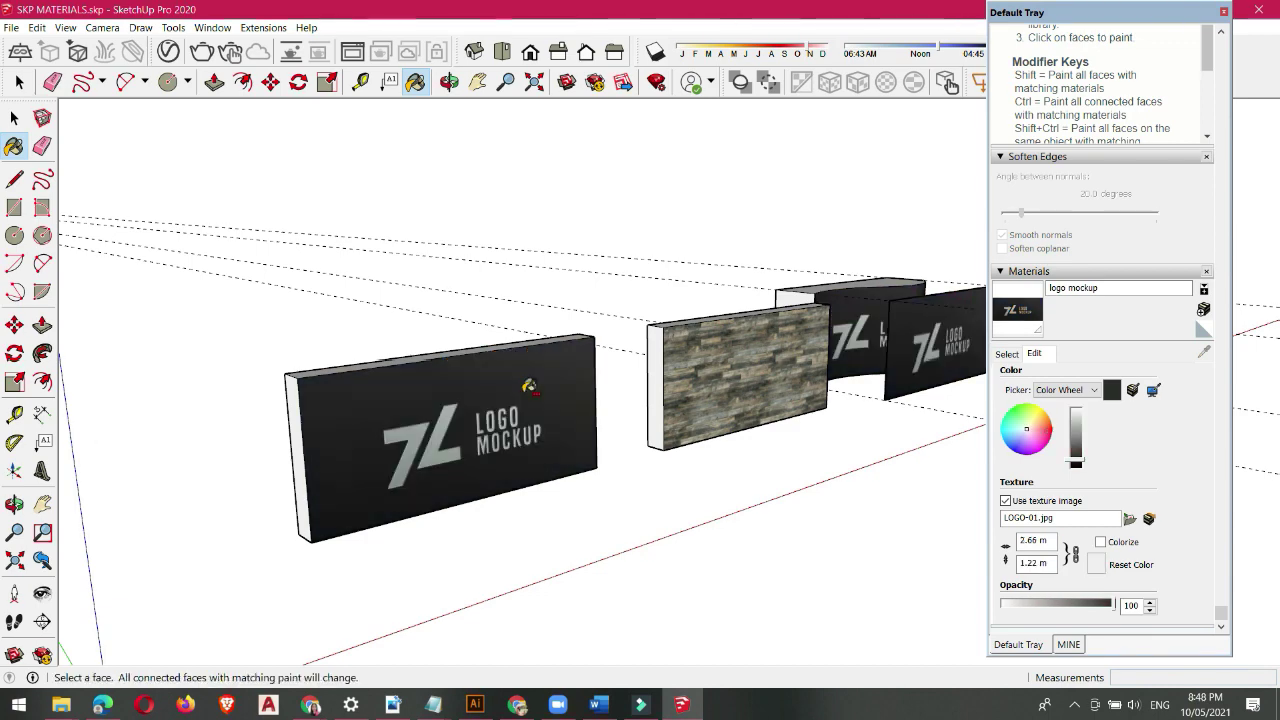
{"action": "scroll", "coordinate": [616, 408], "scroll_direction": "down", "scroll_amount": 5}
{"action": "middle_click_drag", "start_coordinate": [617, 408], "coordinate": [586, 391]}
{"action": "scroll", "coordinate": [812, 339], "scroll_direction": "up", "scroll_amount": 5}
{"action": "scroll", "coordinate": [652, 408], "scroll_direction": "down", "scroll_amount": 3}
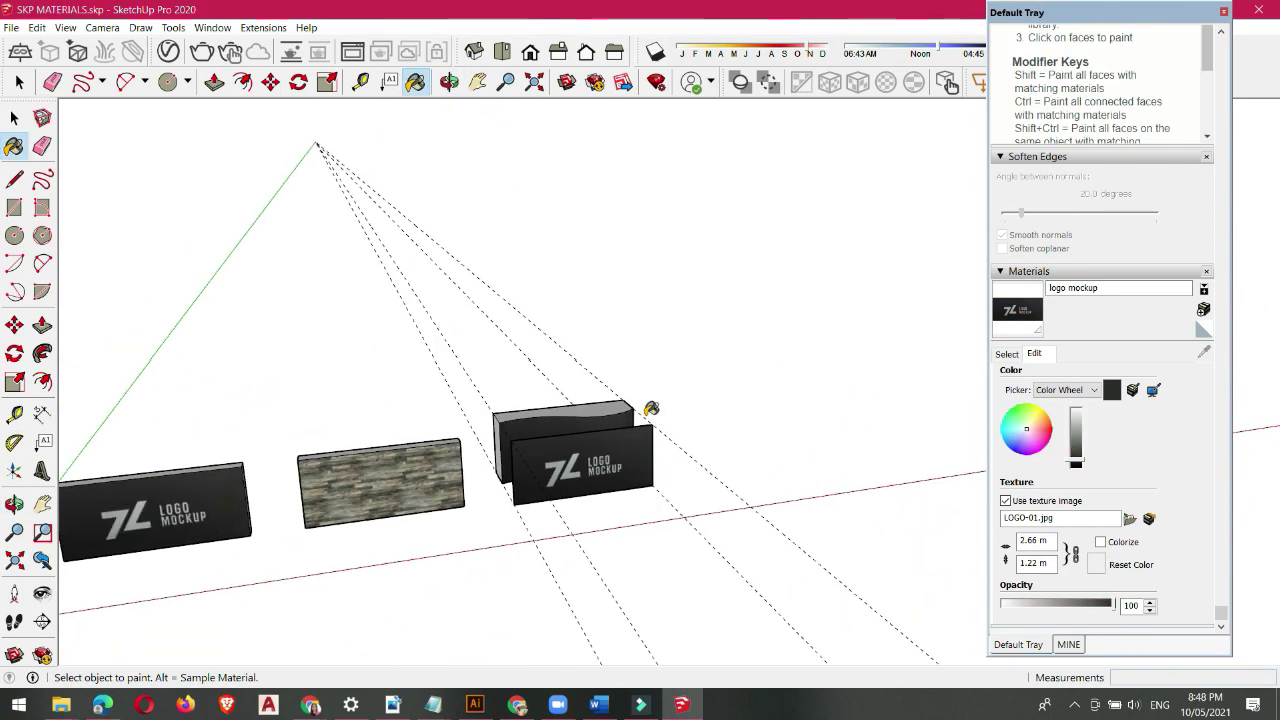
Step: Draw a flat ground rectangle about 7.8 m by 6.9 m beside the curved wall
{"action": "key", "text": "r"}
{"action": "left_click", "coordinate": [693, 458]}
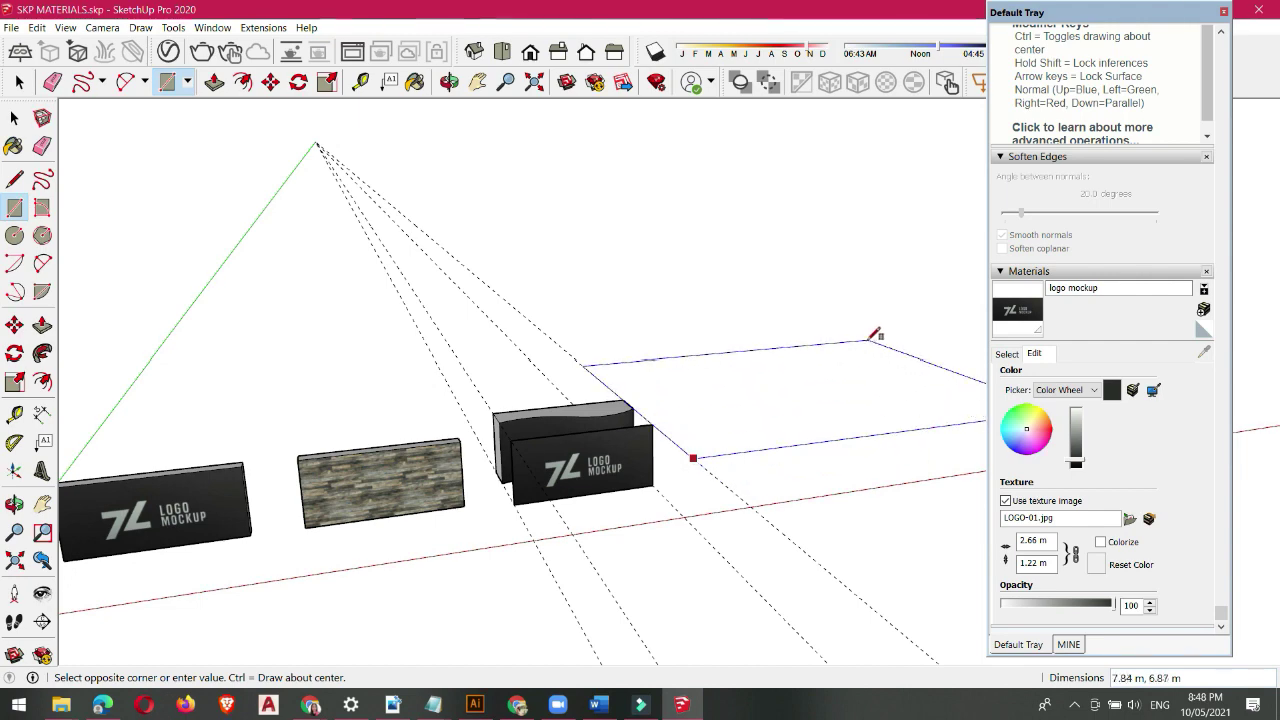
{"action": "left_click", "coordinate": [870, 335]}
{"action": "middle_click_drag", "start_coordinate": [866, 336], "coordinate": [809, 357]}
{"action": "scroll", "coordinate": [760, 397], "scroll_direction": "up", "scroll_amount": 3}
Step: Paint the ground rectangle with Brick Colored Blue from the Brick, Cladding and Siding collection
{"action": "key", "text": "b"}
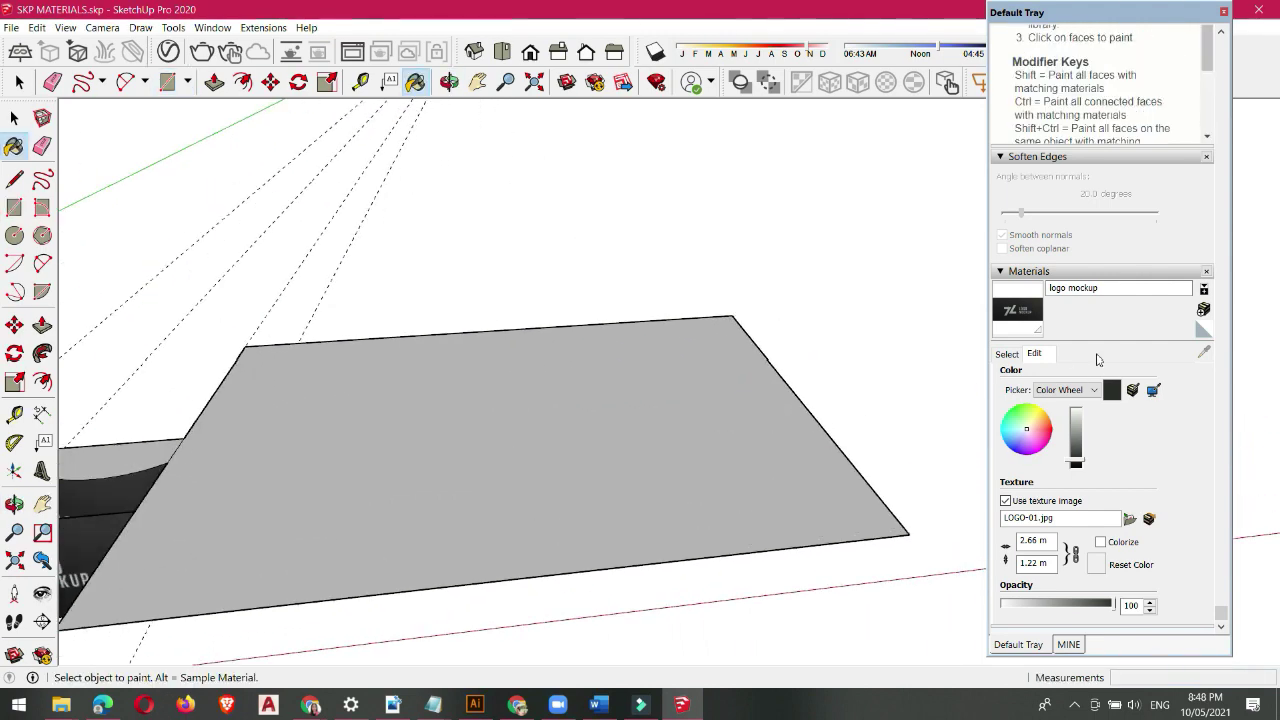
{"action": "left_click", "coordinate": [1006, 354]}
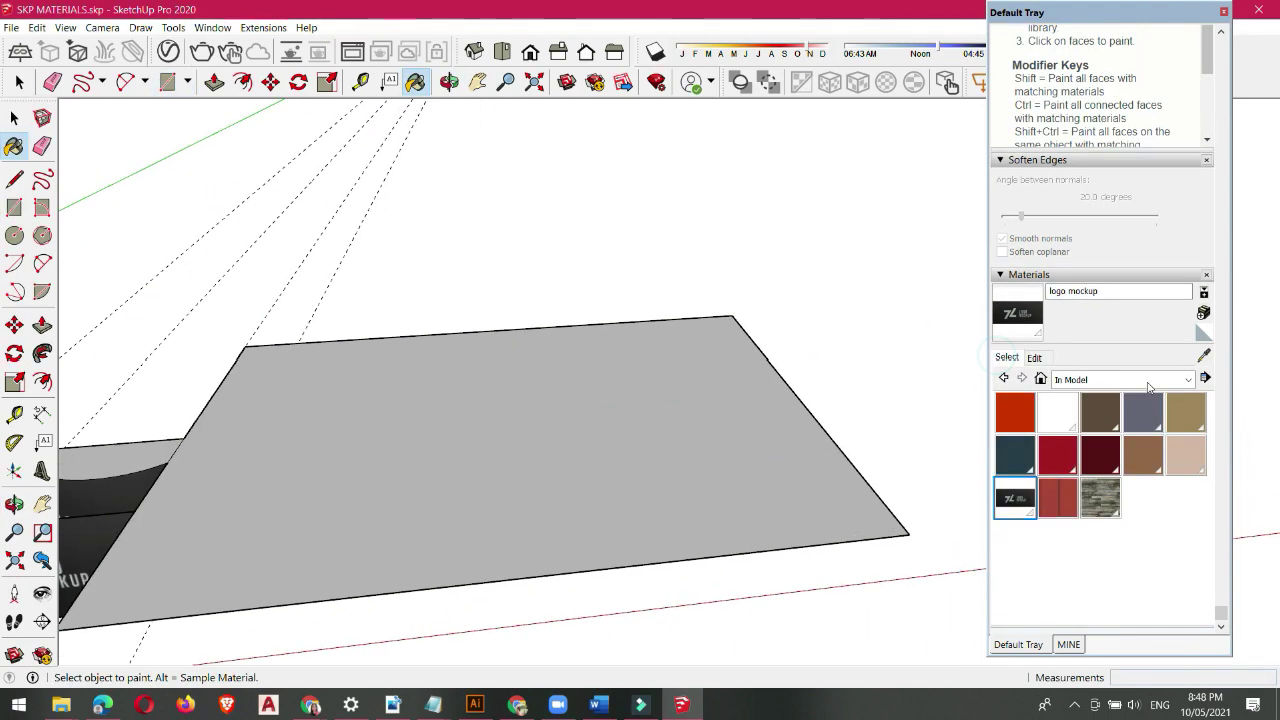
{"action": "left_click", "coordinate": [1154, 380]}
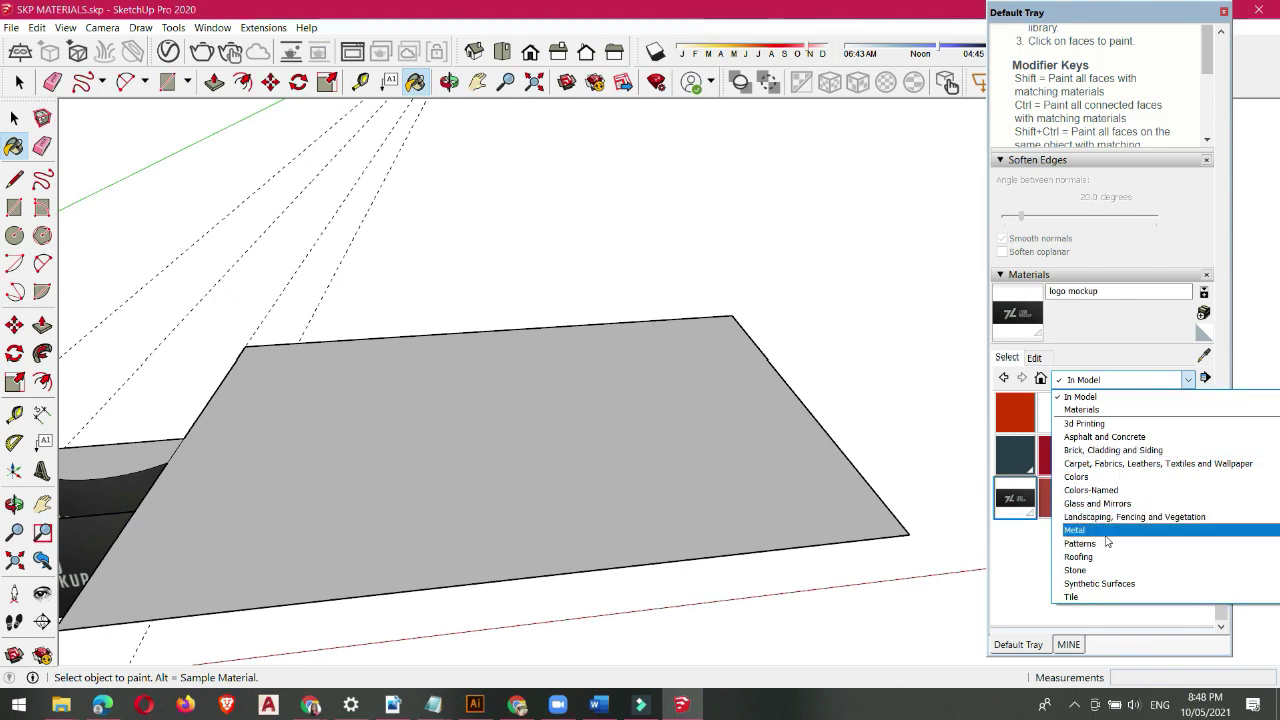
{"action": "left_click", "coordinate": [1124, 455]}
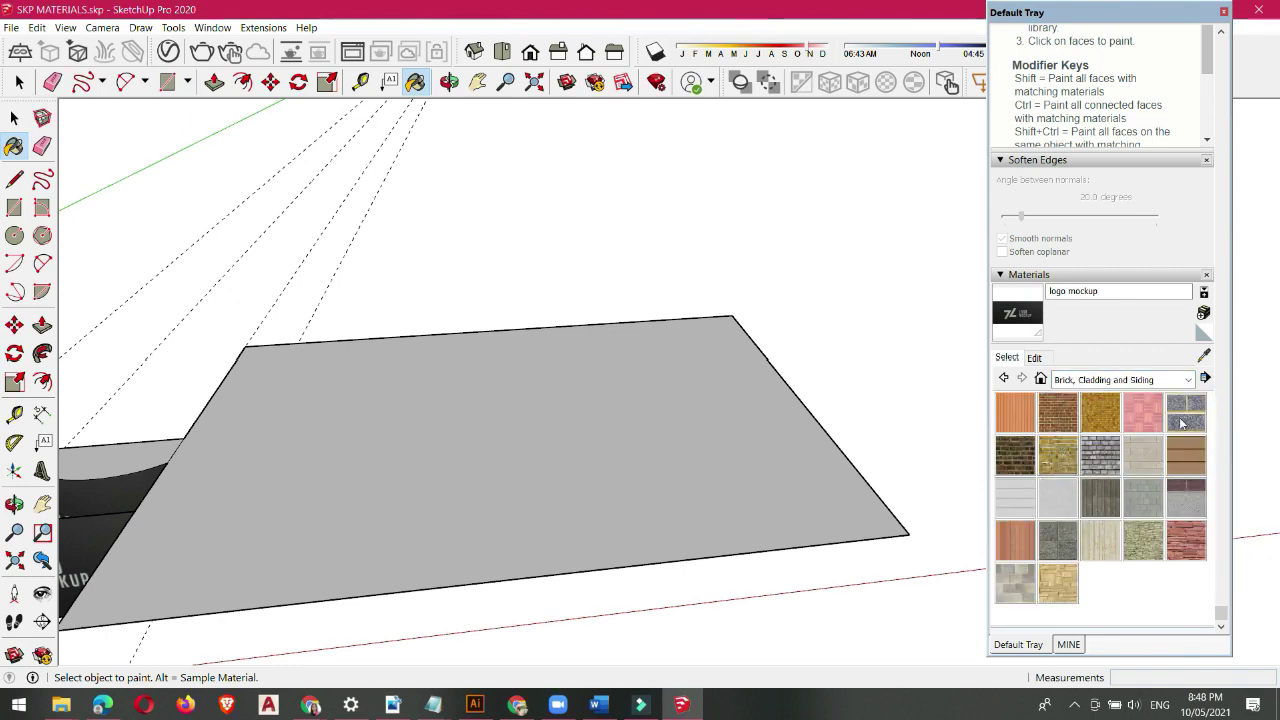
{"action": "left_click", "coordinate": [1184, 416]}
{"action": "middle_click_drag", "start_coordinate": [795, 488], "coordinate": [599, 482]}
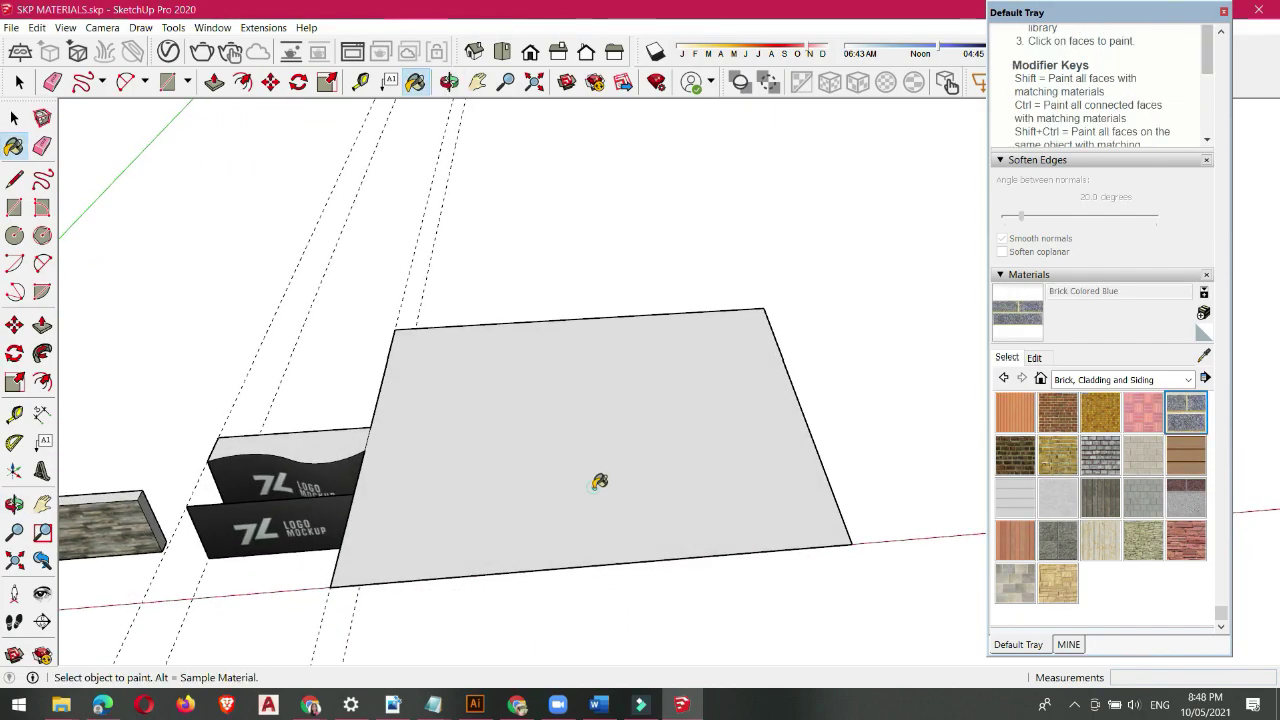
{"action": "left_click", "coordinate": [596, 486]}
{"action": "scroll", "coordinate": [677, 473], "scroll_direction": "down", "scroll_amount": 3}
{"action": "scroll", "coordinate": [551, 515], "scroll_direction": "up", "scroll_amount": 8}
{"action": "middle_click_drag", "start_coordinate": [534, 514], "coordinate": [680, 457]}
{"action": "scroll", "coordinate": [684, 458], "scroll_direction": "down", "scroll_amount": 2}
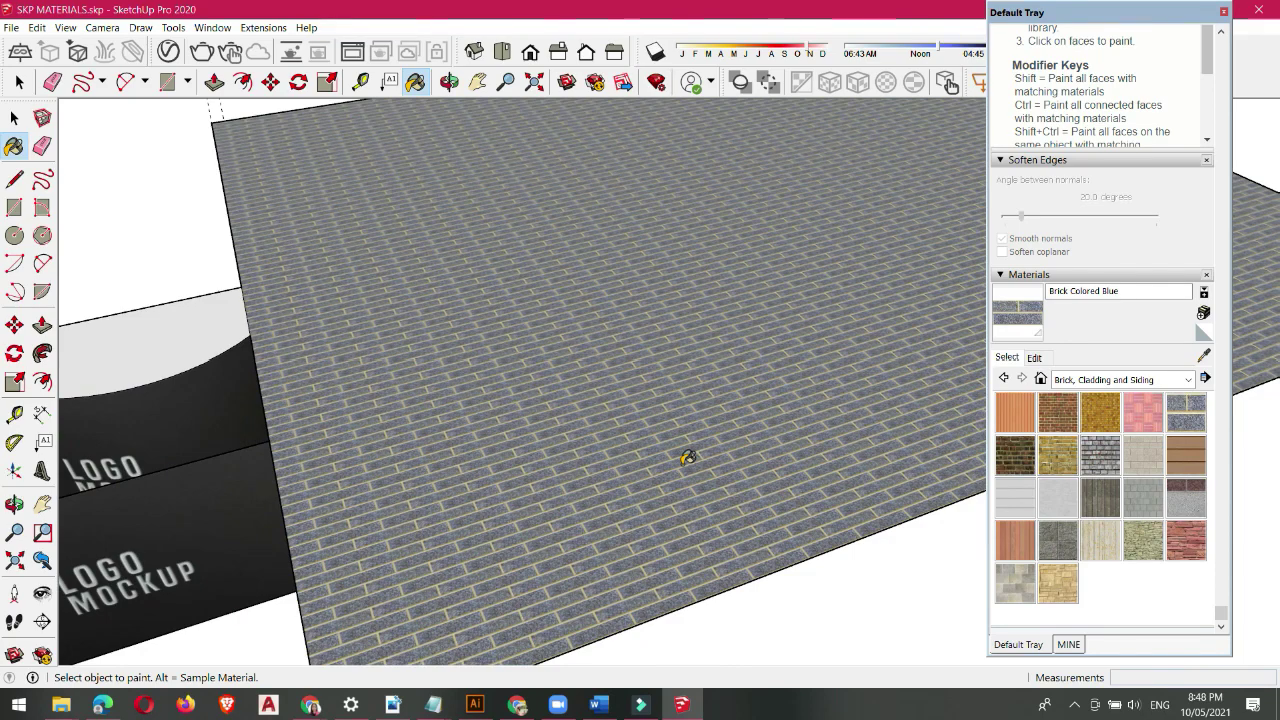
Step: Set the Brick Colored Blue texture's width to 1 m and inspect the enlarged bricks on the rectangle
{"action": "scroll", "coordinate": [688, 458], "scroll_direction": "down", "scroll_amount": 3}
{"action": "middle_click_drag", "start_coordinate": [690, 454], "coordinate": [780, 430]}
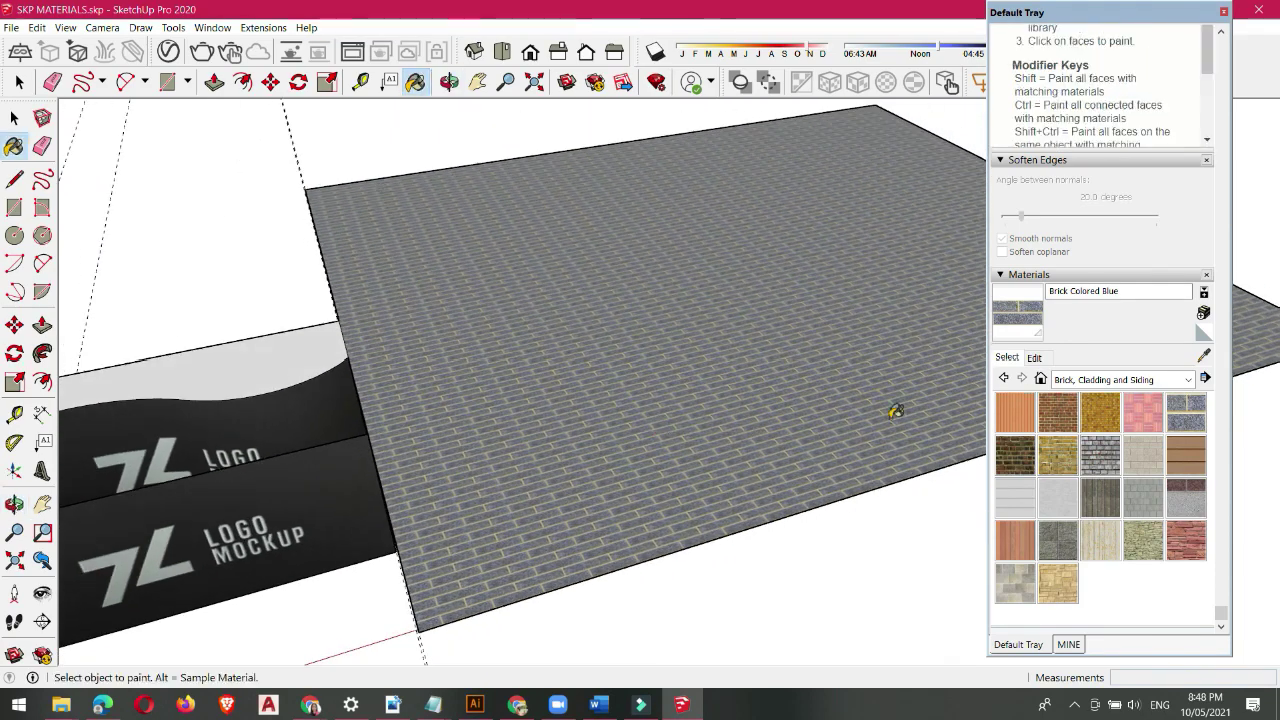
{"action": "left_click", "coordinate": [1034, 357]}
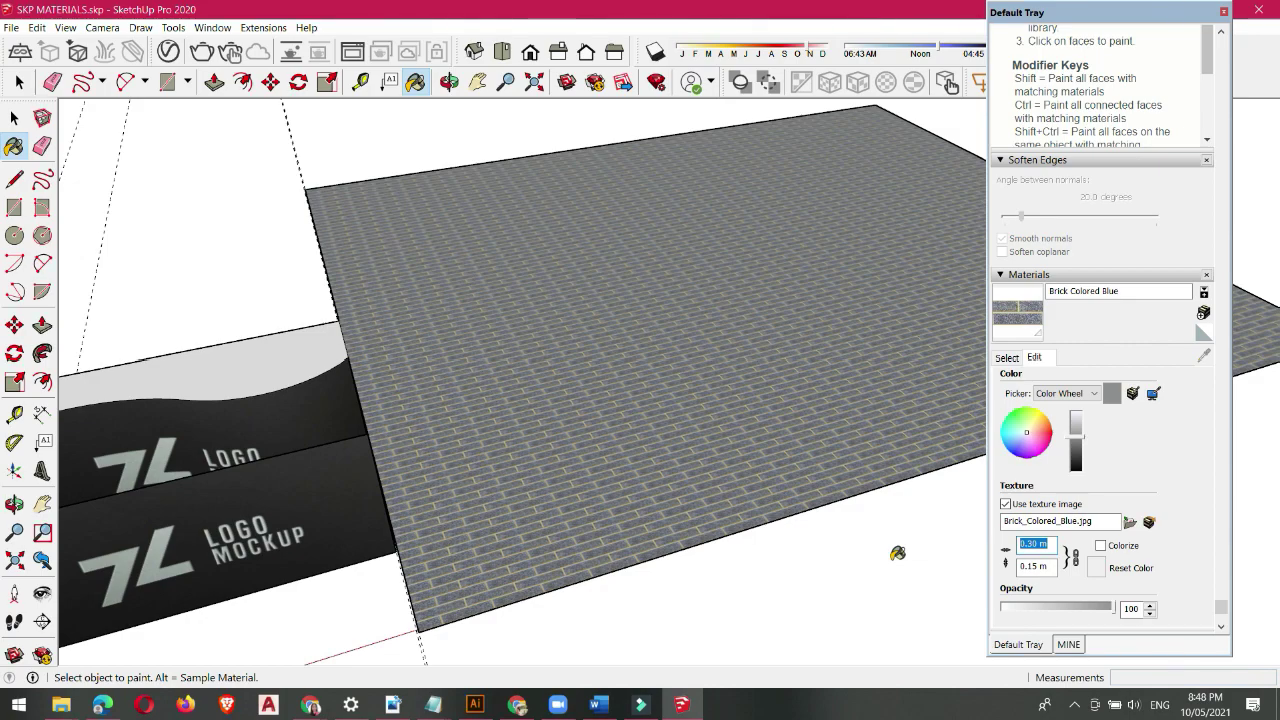
{"action": "type", "text": "1"}
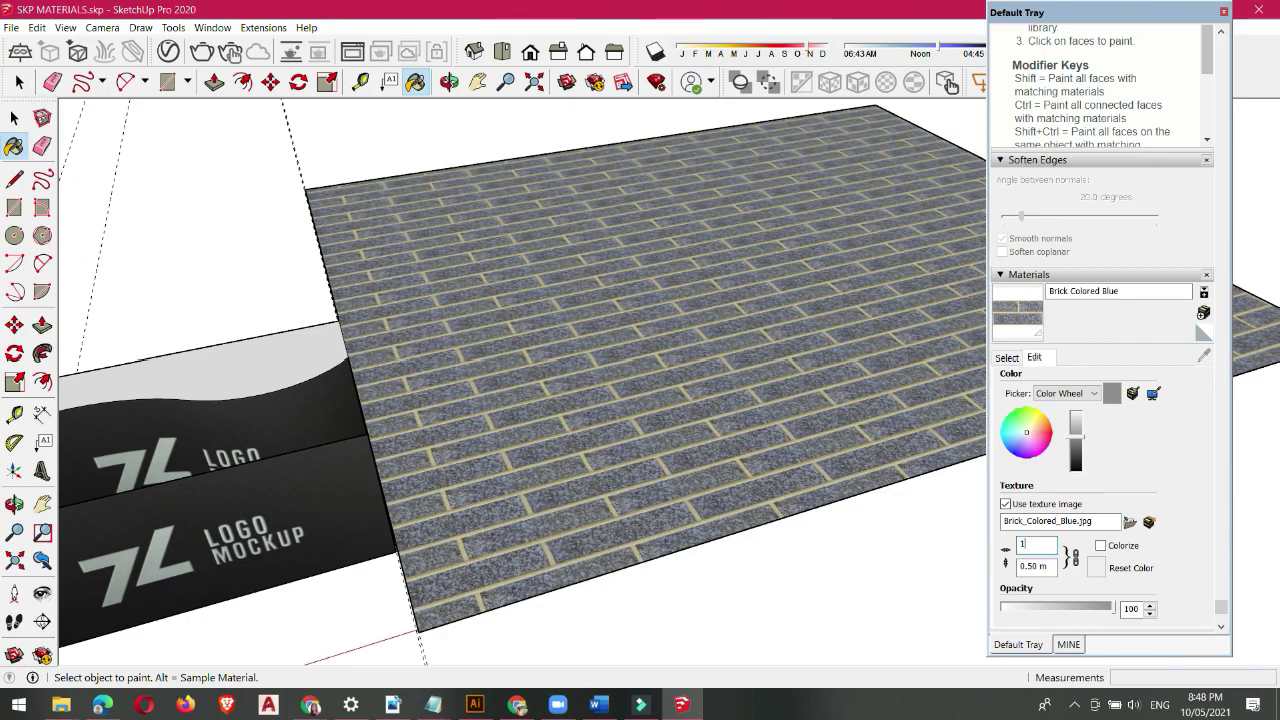
{"action": "scroll", "coordinate": [629, 429], "scroll_direction": "up", "scroll_amount": 2}
{"action": "middle_click_drag", "start_coordinate": [629, 429], "coordinate": [536, 541]}
{"action": "scroll", "coordinate": [536, 541], "scroll_direction": "up", "scroll_amount": 1}
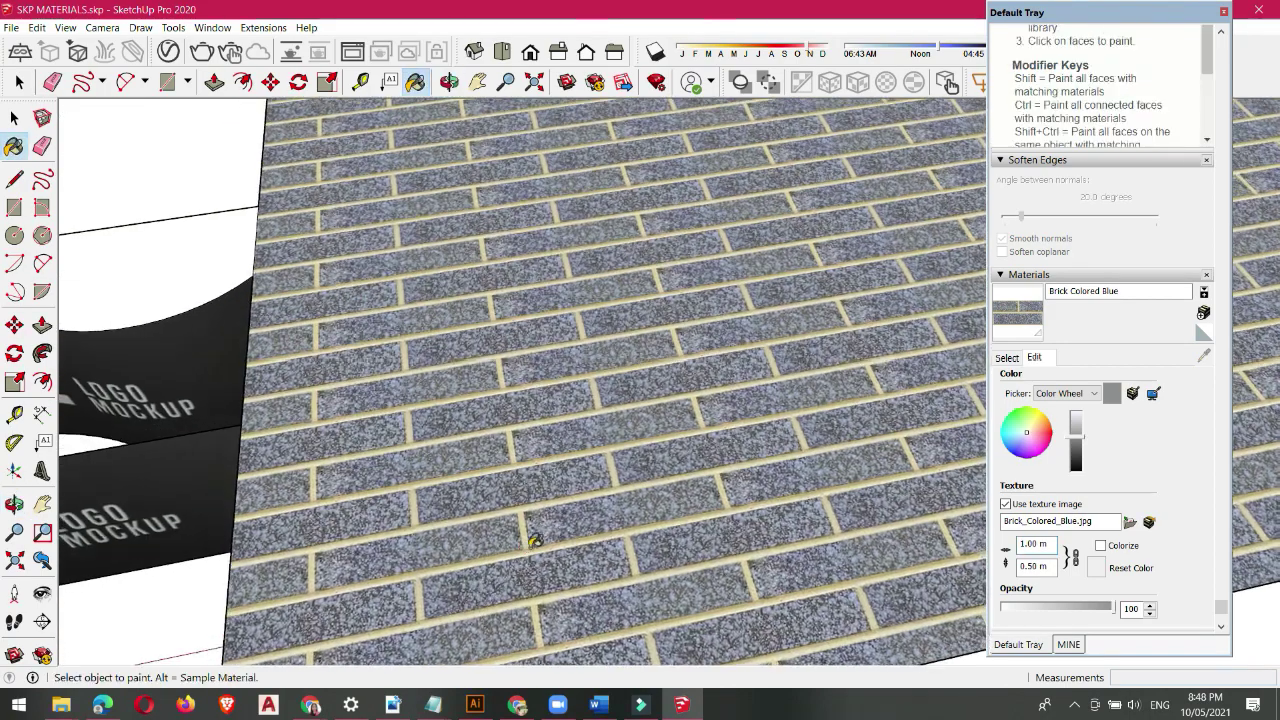
{"action": "scroll", "coordinate": [484, 490], "scroll_direction": "down", "scroll_amount": 2}
{"action": "scroll", "coordinate": [484, 490], "scroll_direction": "down", "scroll_amount": 2}
{"action": "scroll", "coordinate": [674, 334], "scroll_direction": "up", "scroll_amount": 1}
{"action": "middle_click_drag", "start_coordinate": [674, 334], "coordinate": [750, 285]}
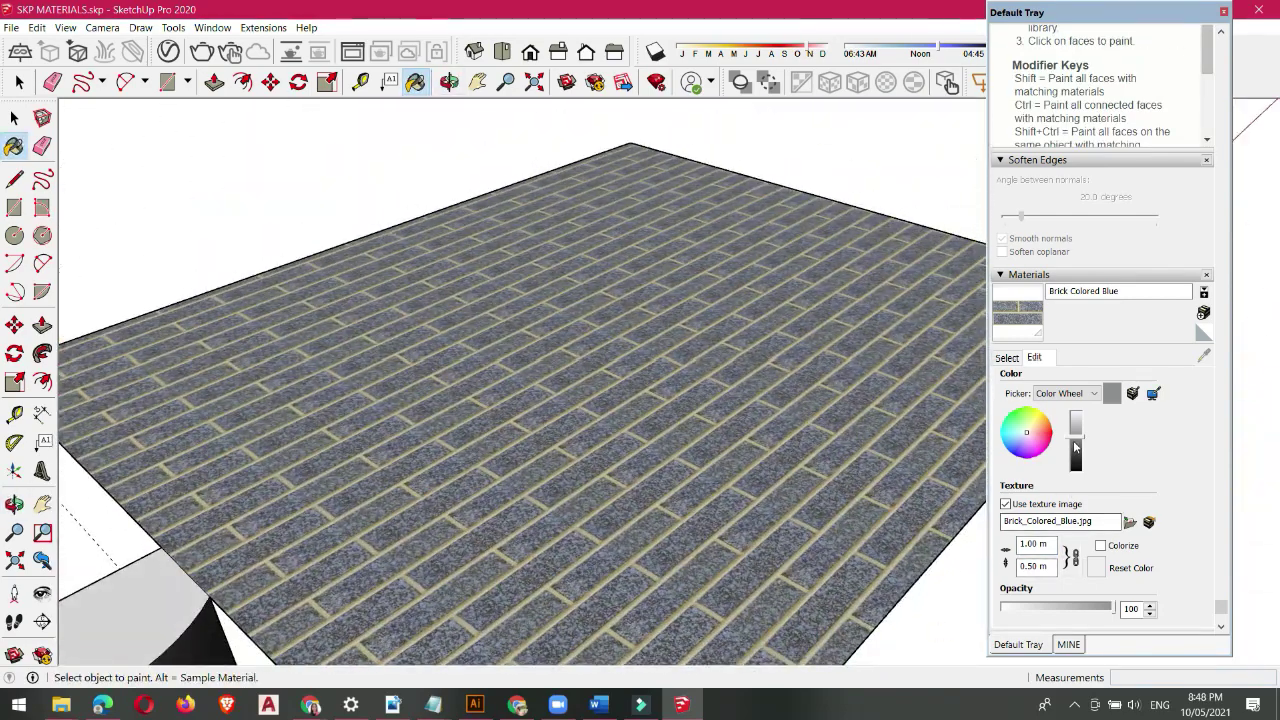
Step: Tint the Brick Colored Blue material green and inspect its bricks and joints up close
{"action": "left_click_drag", "start_coordinate": [1077, 438], "coordinate": [1027, 433]}
{"action": "scroll", "coordinate": [579, 449], "scroll_direction": "down", "scroll_amount": 5}
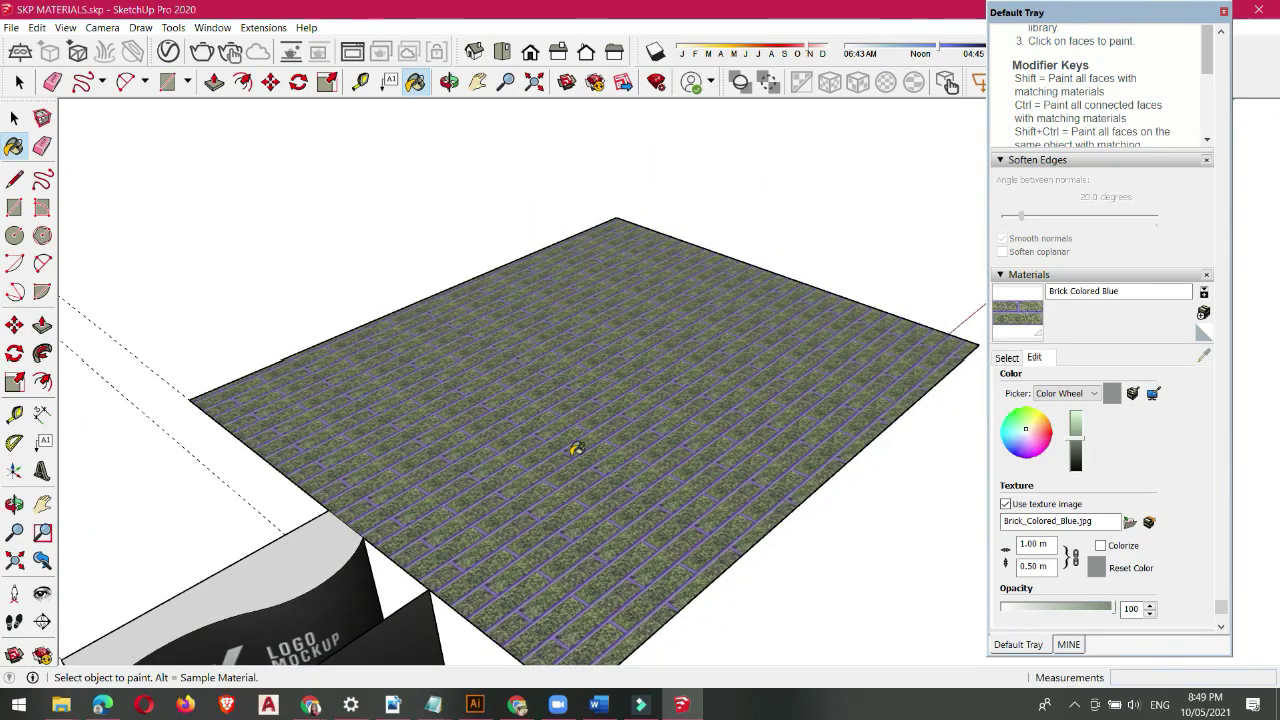
{"action": "scroll", "coordinate": [575, 377], "scroll_direction": "up", "scroll_amount": 3}
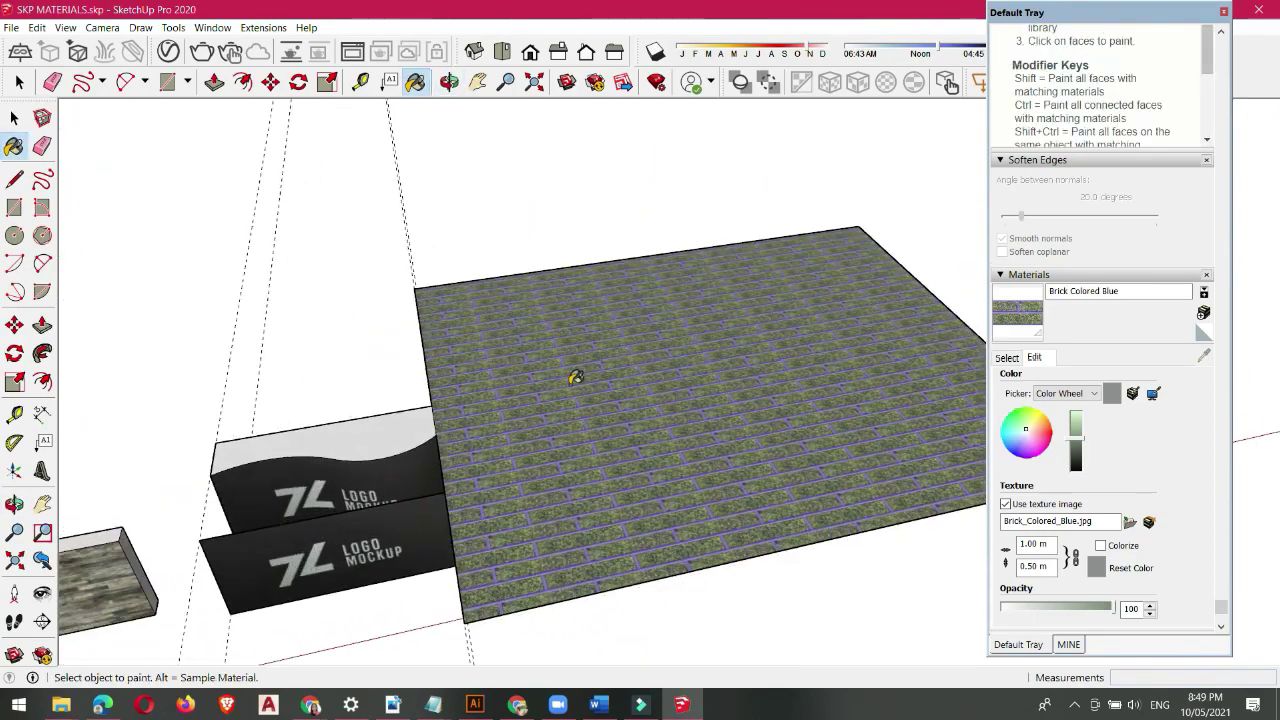
{"action": "scroll", "coordinate": [575, 377], "scroll_direction": "up", "scroll_amount": 2}
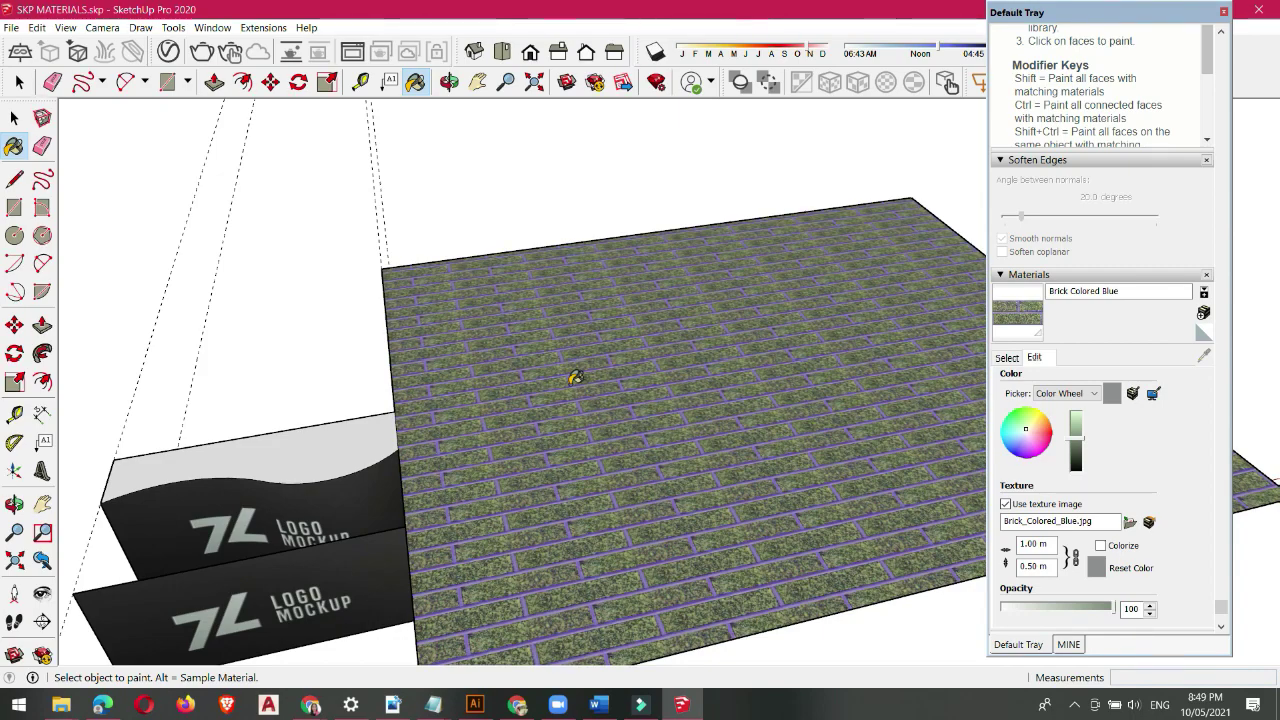
{"action": "scroll", "coordinate": [575, 377], "scroll_direction": "up", "scroll_amount": 2}
{"action": "scroll", "coordinate": [575, 377], "scroll_direction": "down", "scroll_amount": 3}
{"action": "mouse_move", "coordinate": [575, 377]}
{"action": "middle_mouse_down"}
{"action": "mouse_move", "coordinate": [691, 420]}
{"action": "mouse_move", "coordinate": [676, 444]}
{"action": "mouse_move", "coordinate": [685, 423]}
{"action": "middle_mouse_up"}
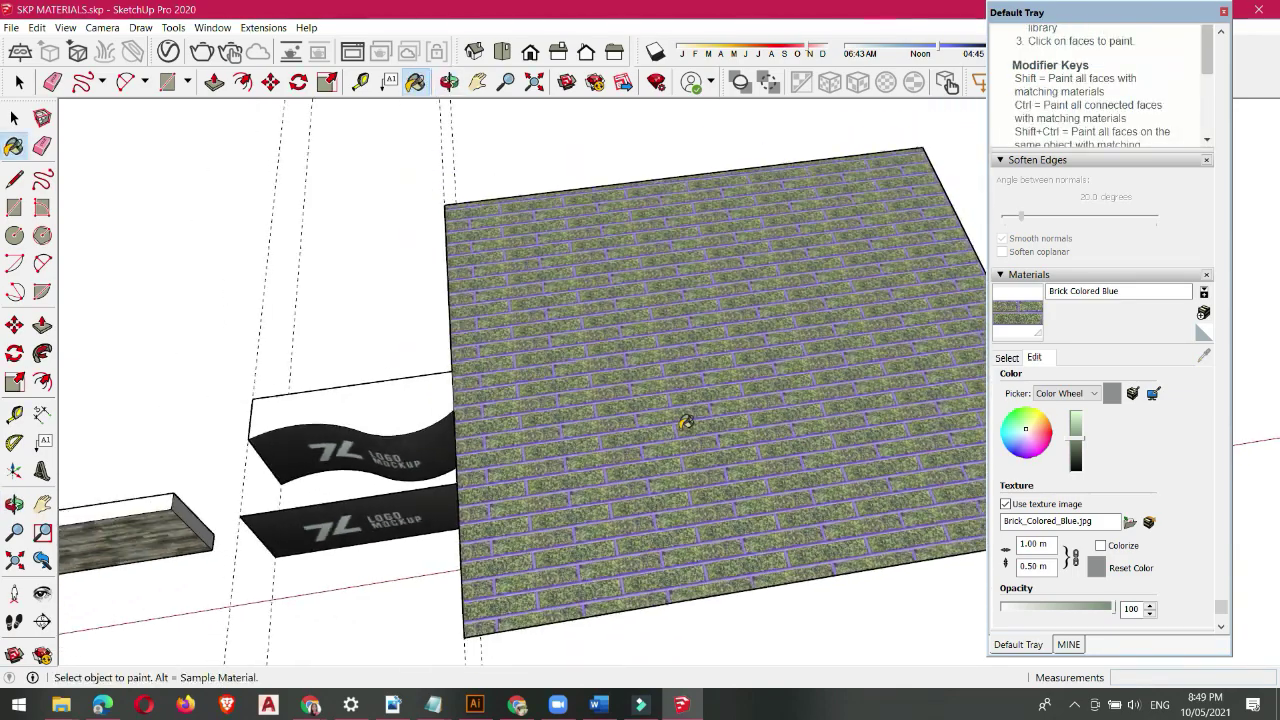
{"action": "scroll", "coordinate": [548, 443], "scroll_direction": "up", "scroll_amount": 4}
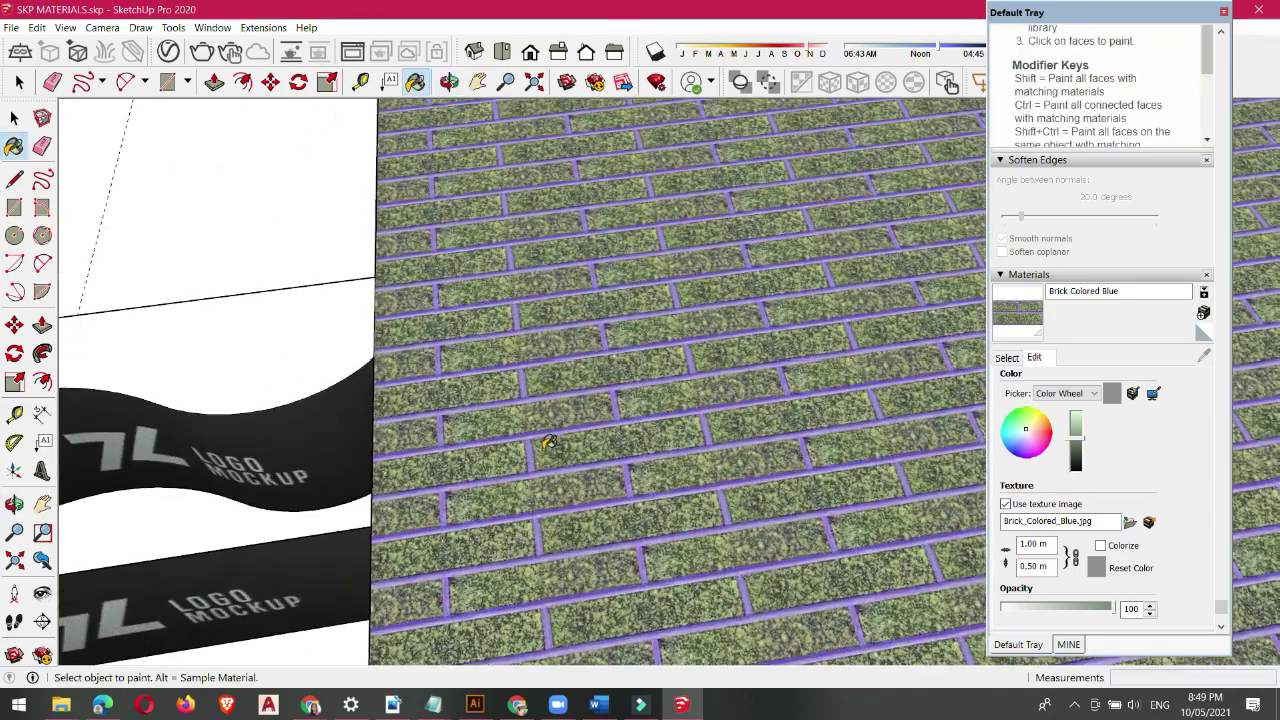
{"action": "scroll", "coordinate": [548, 443], "scroll_direction": "up", "scroll_amount": 2}
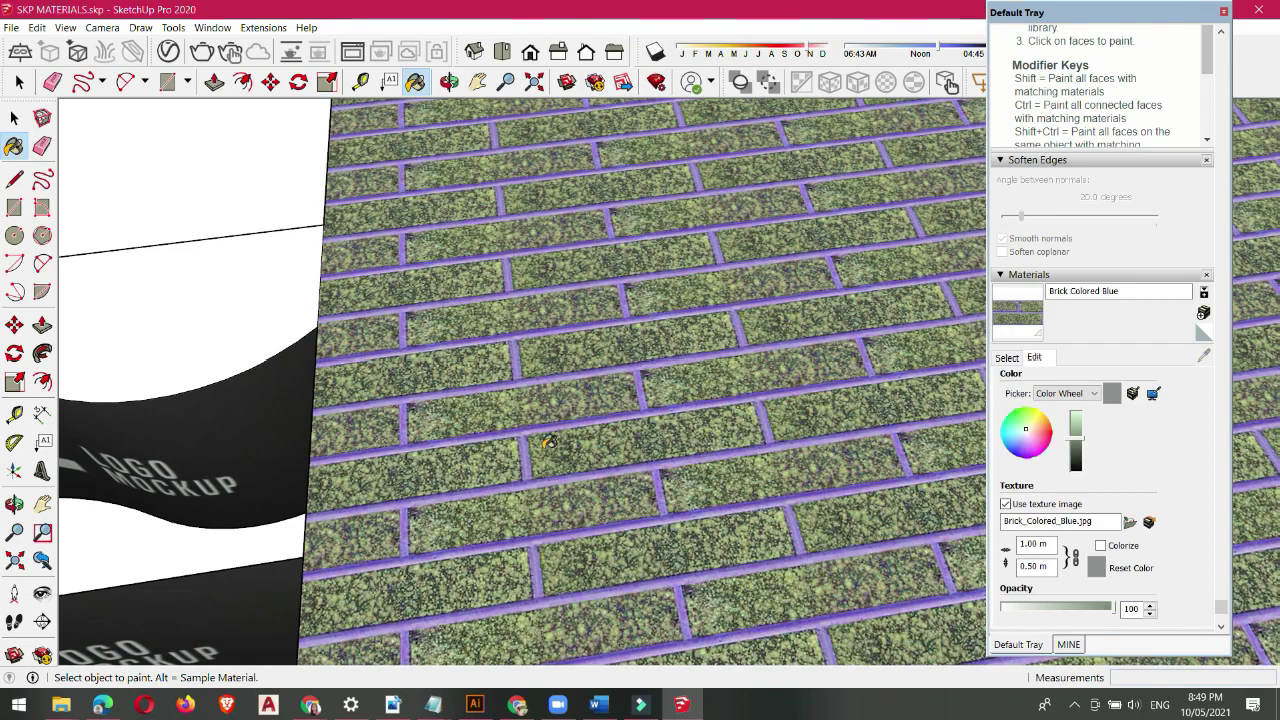
Step: Shift the brick material's tint from green back to a pale bluish violet and view the whole rectangle
{"action": "left_click", "coordinate": [1046, 438]}
{"action": "left_click", "coordinate": [1027, 435]}
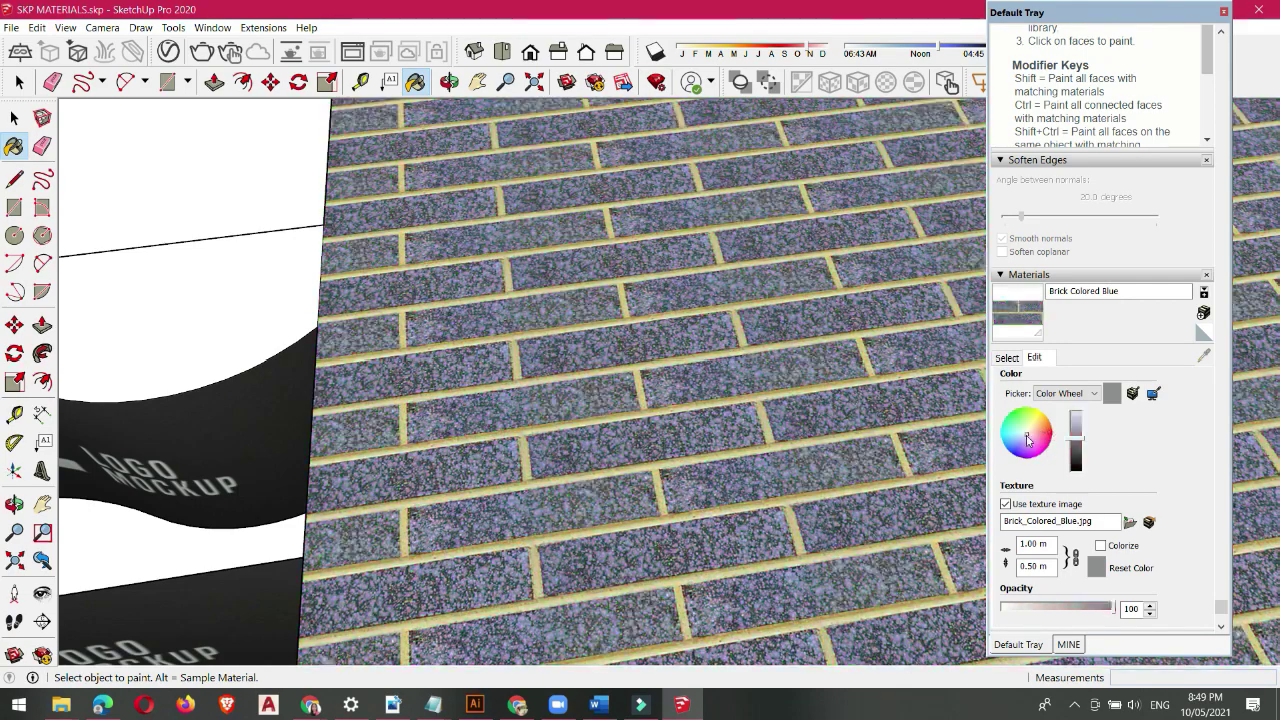
{"action": "scroll", "coordinate": [600, 338], "scroll_direction": "down", "scroll_amount": 10}
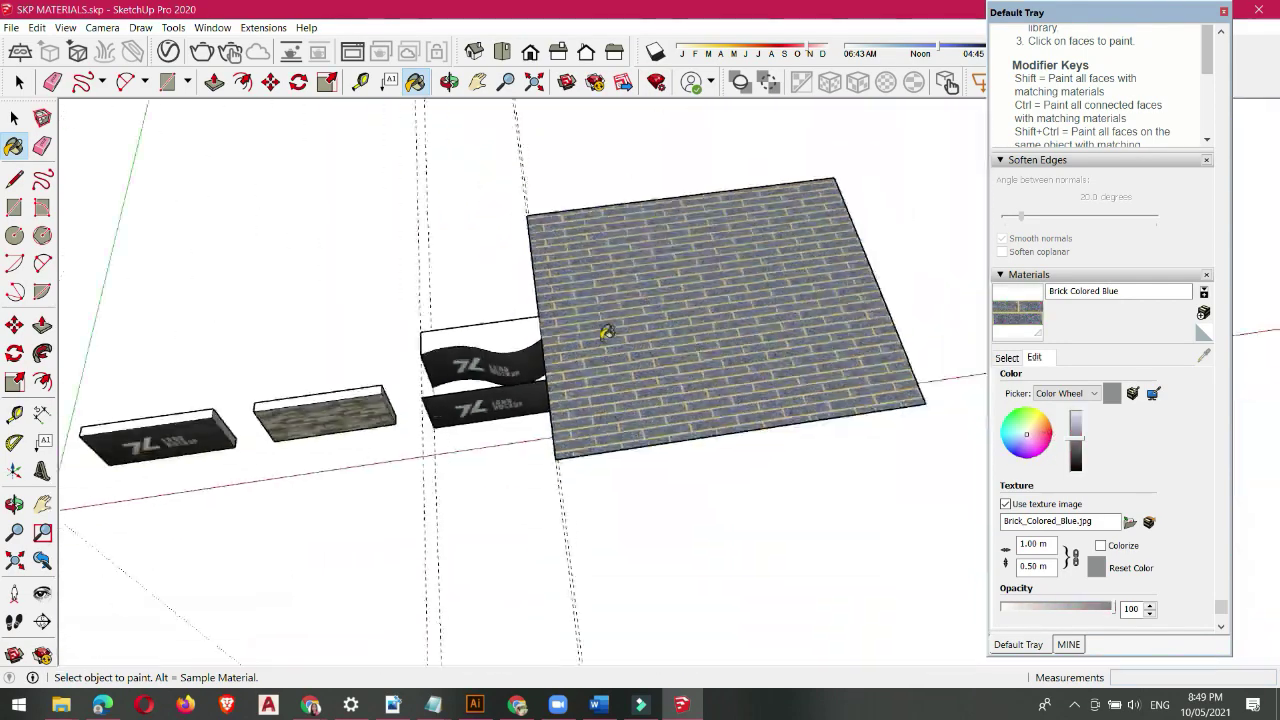
{"action": "middle_click_drag", "start_coordinate": [670, 361], "coordinate": [631, 288]}
{"action": "scroll", "coordinate": [631, 288], "scroll_direction": "up", "scroll_amount": 4}
Step: Delete the brick-painted ground rectangle together with its edges
{"action": "key", "text": "space"}
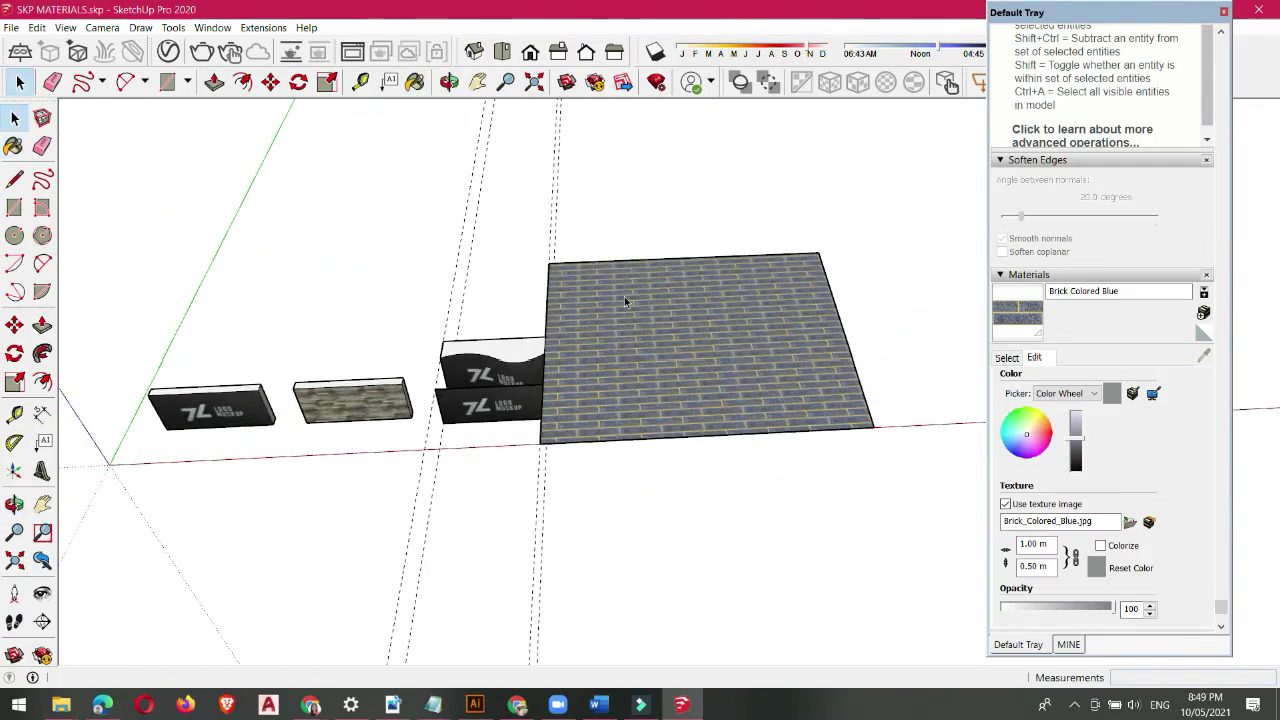
{"action": "double_click", "coordinate": [624, 348]}
{"action": "key", "text": "Delete"}
Step: Redraw the missing top edge at the curved wall's open end, from its front corner to its back corner
{"action": "scroll", "coordinate": [684, 321], "scroll_direction": "up", "scroll_amount": 3}
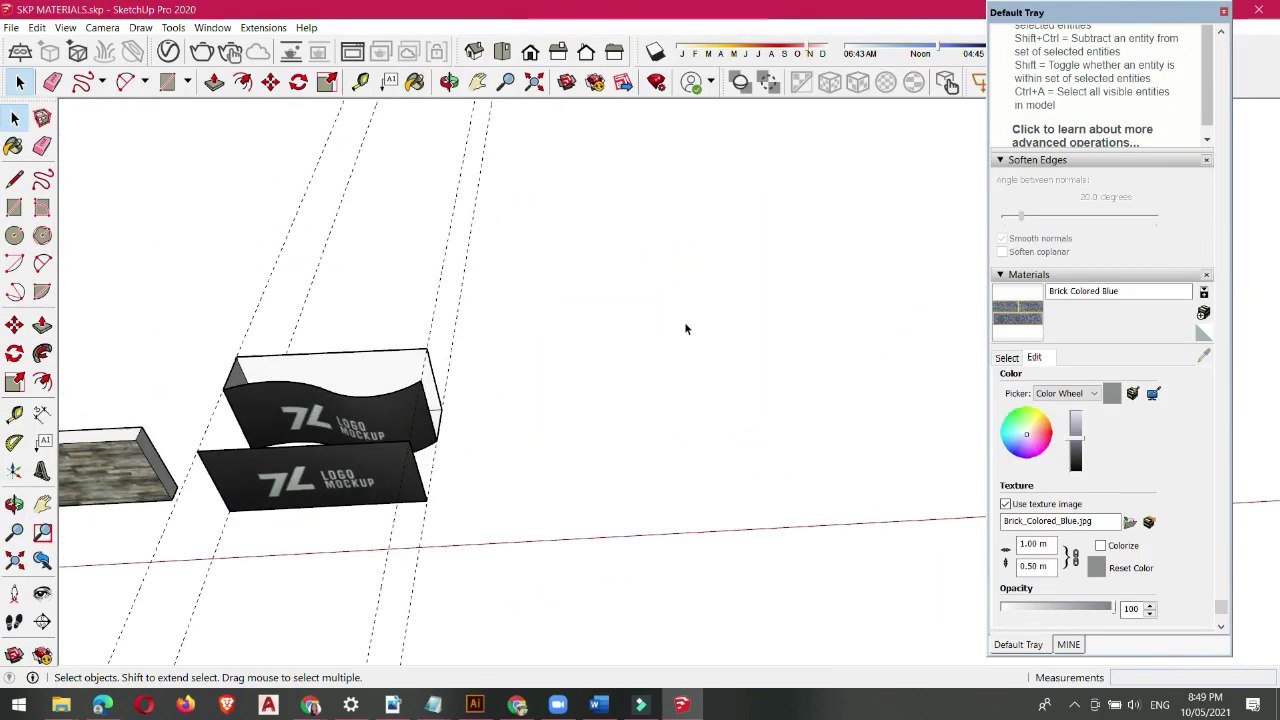
{"action": "middle_click_drag", "start_coordinate": [684, 321], "coordinate": [450, 335]}
{"action": "scroll", "coordinate": [442, 335], "scroll_direction": "up", "scroll_amount": 4}
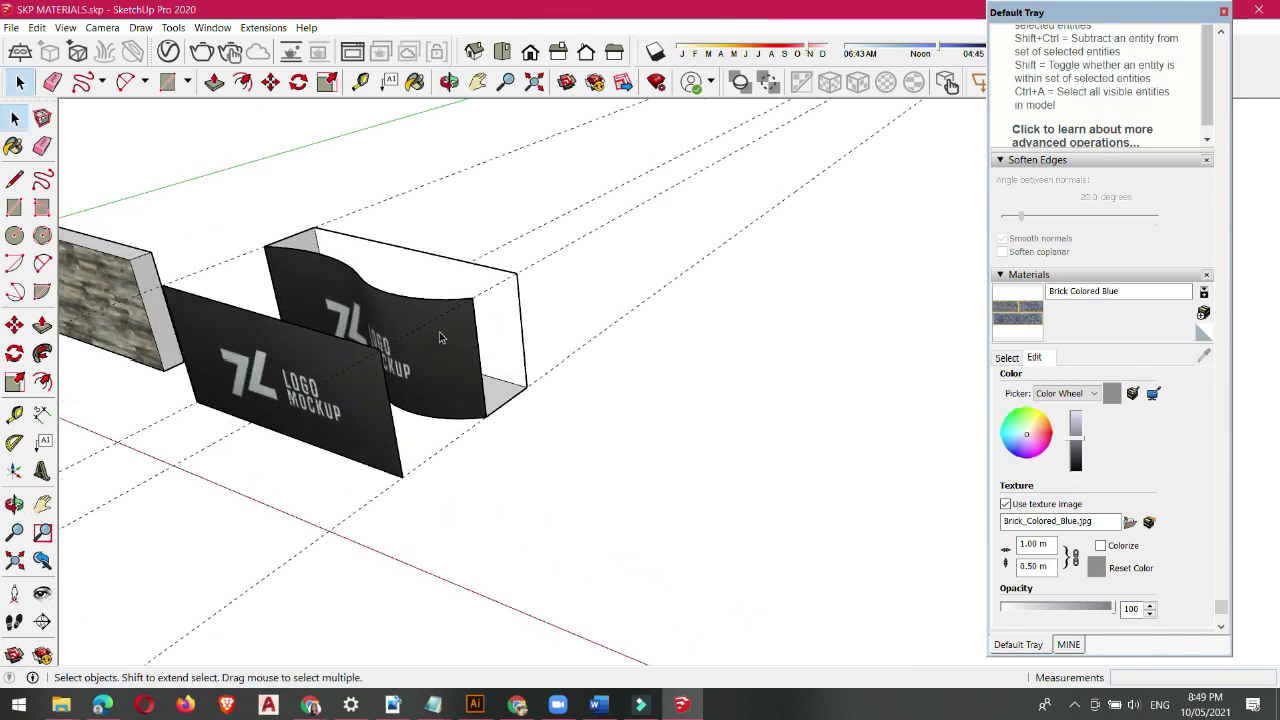
{"action": "key", "text": "l"}
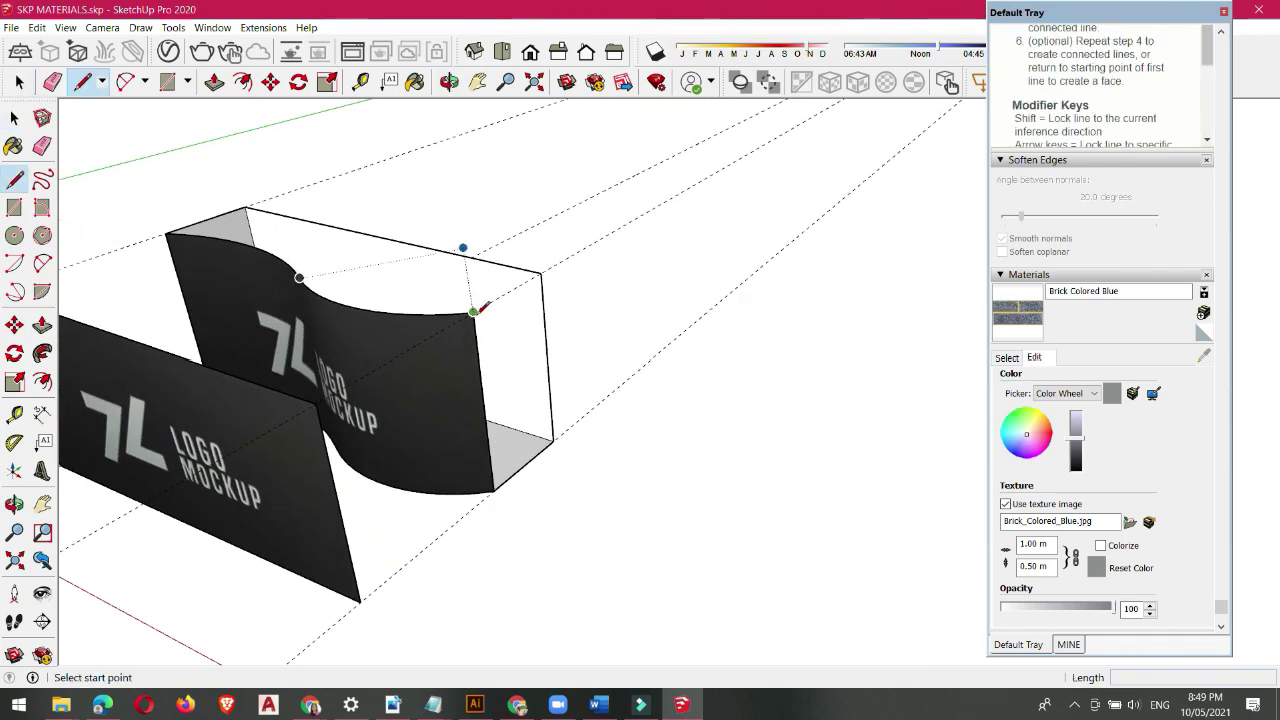
{"action": "left_click", "coordinate": [475, 313]}
{"action": "left_click", "coordinate": [541, 272]}
{"action": "middle_click_drag", "start_coordinate": [586, 290], "coordinate": [703, 263]}
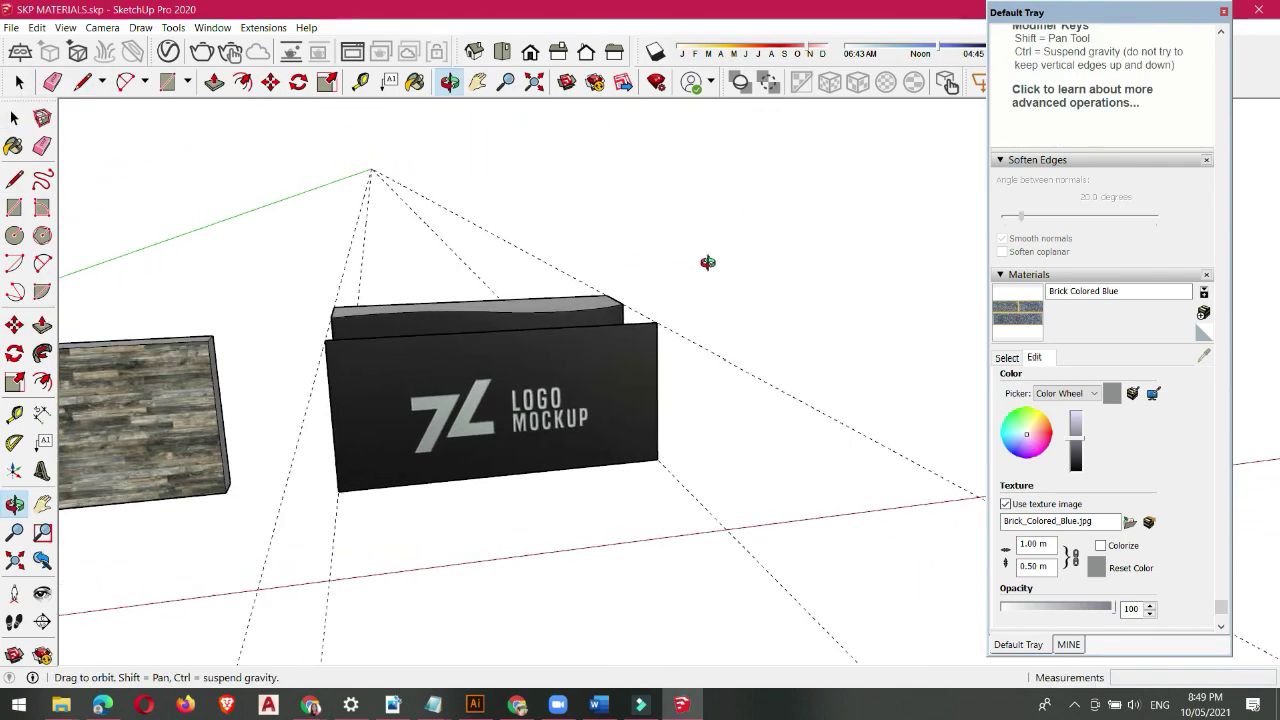
{"action": "scroll", "coordinate": [806, 277], "scroll_direction": "down", "scroll_amount": 4}
{"action": "key", "text": "space"}
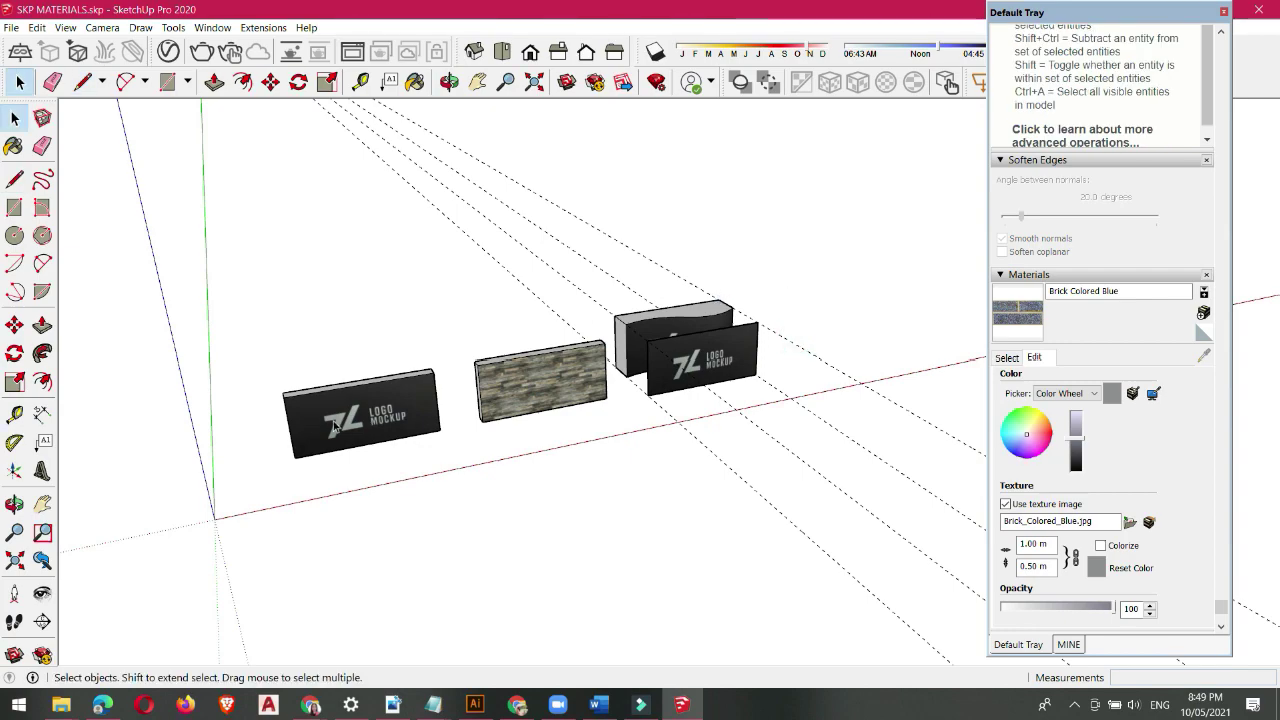
{"action": "scroll", "coordinate": [798, 342], "scroll_direction": "up", "scroll_amount": 3}
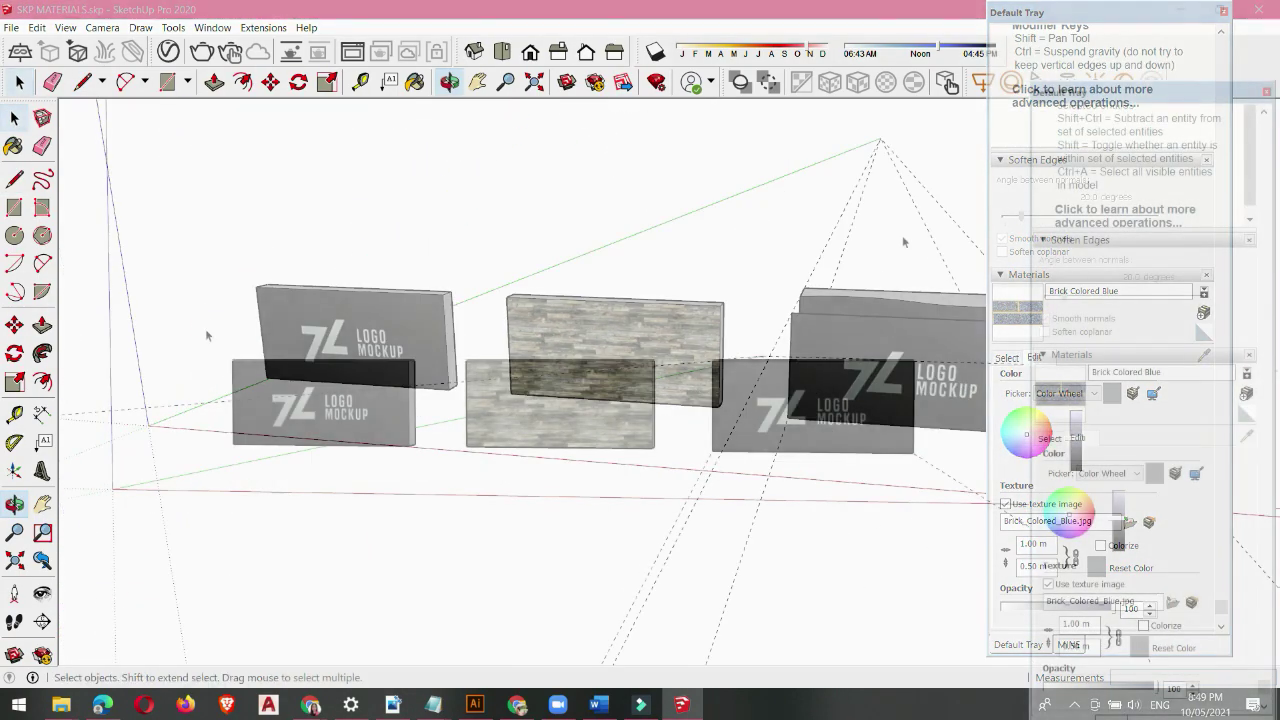